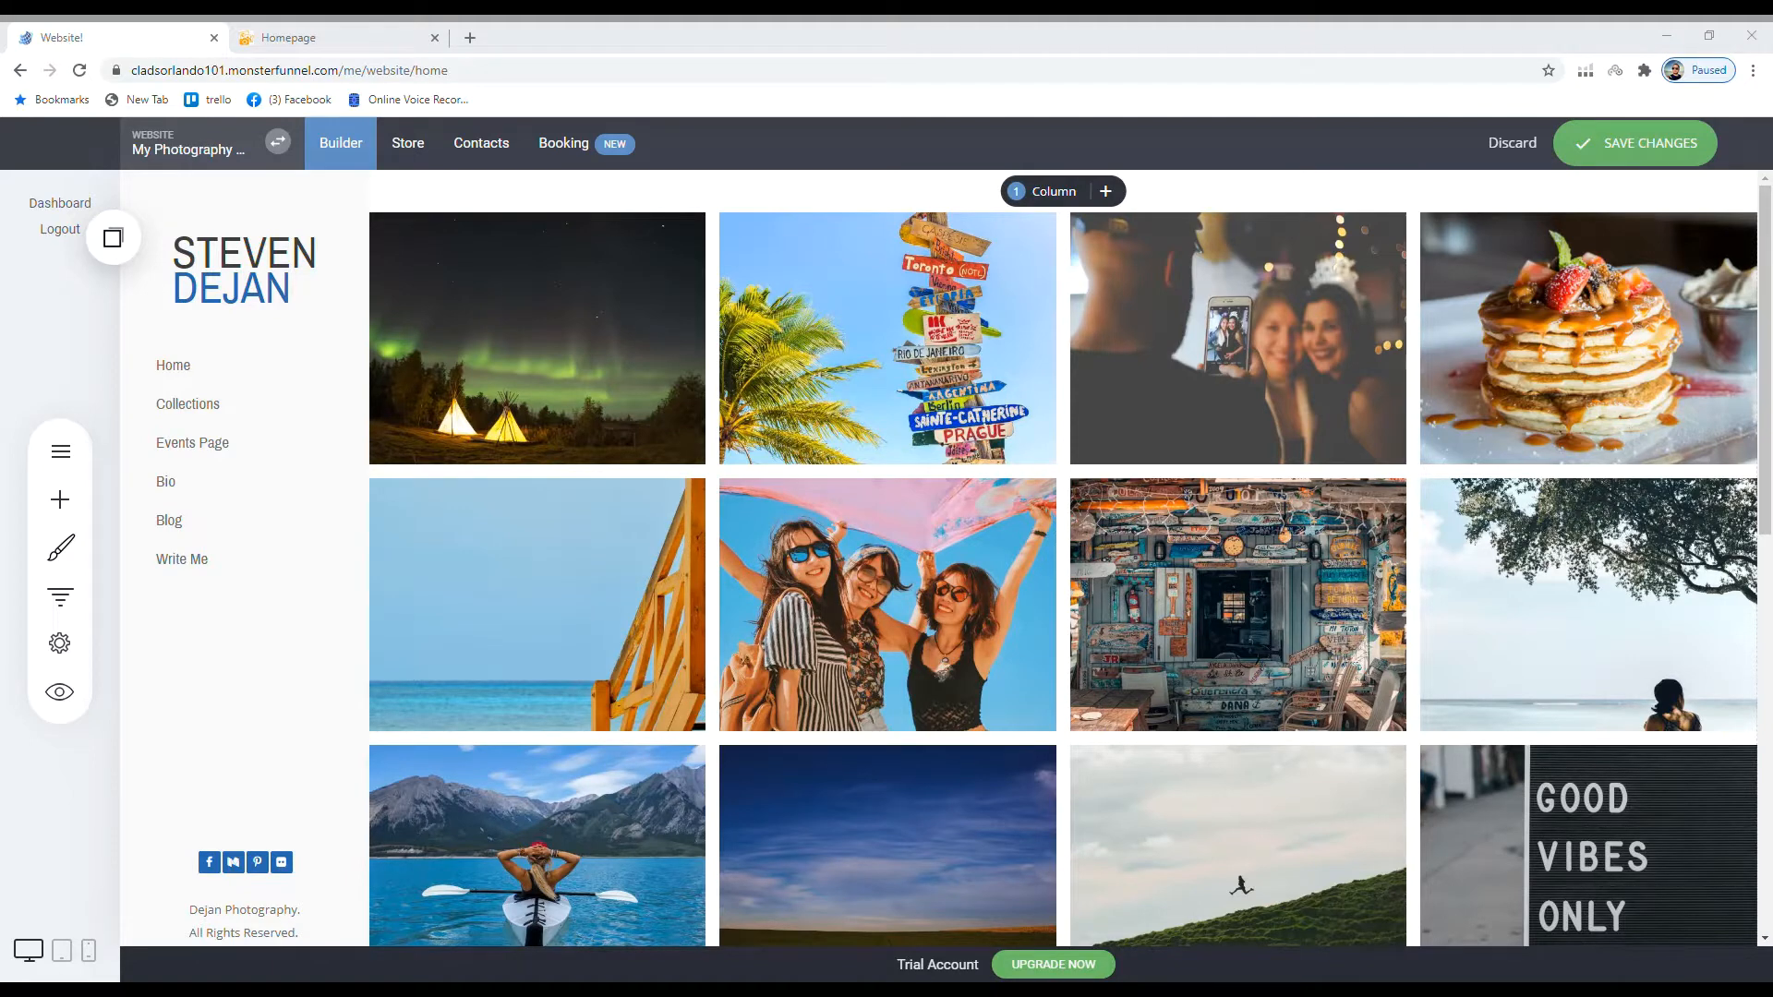
- Review the home page's photo gallery and footer in the editor, and check the page in the desktop preview
click(212, 727)
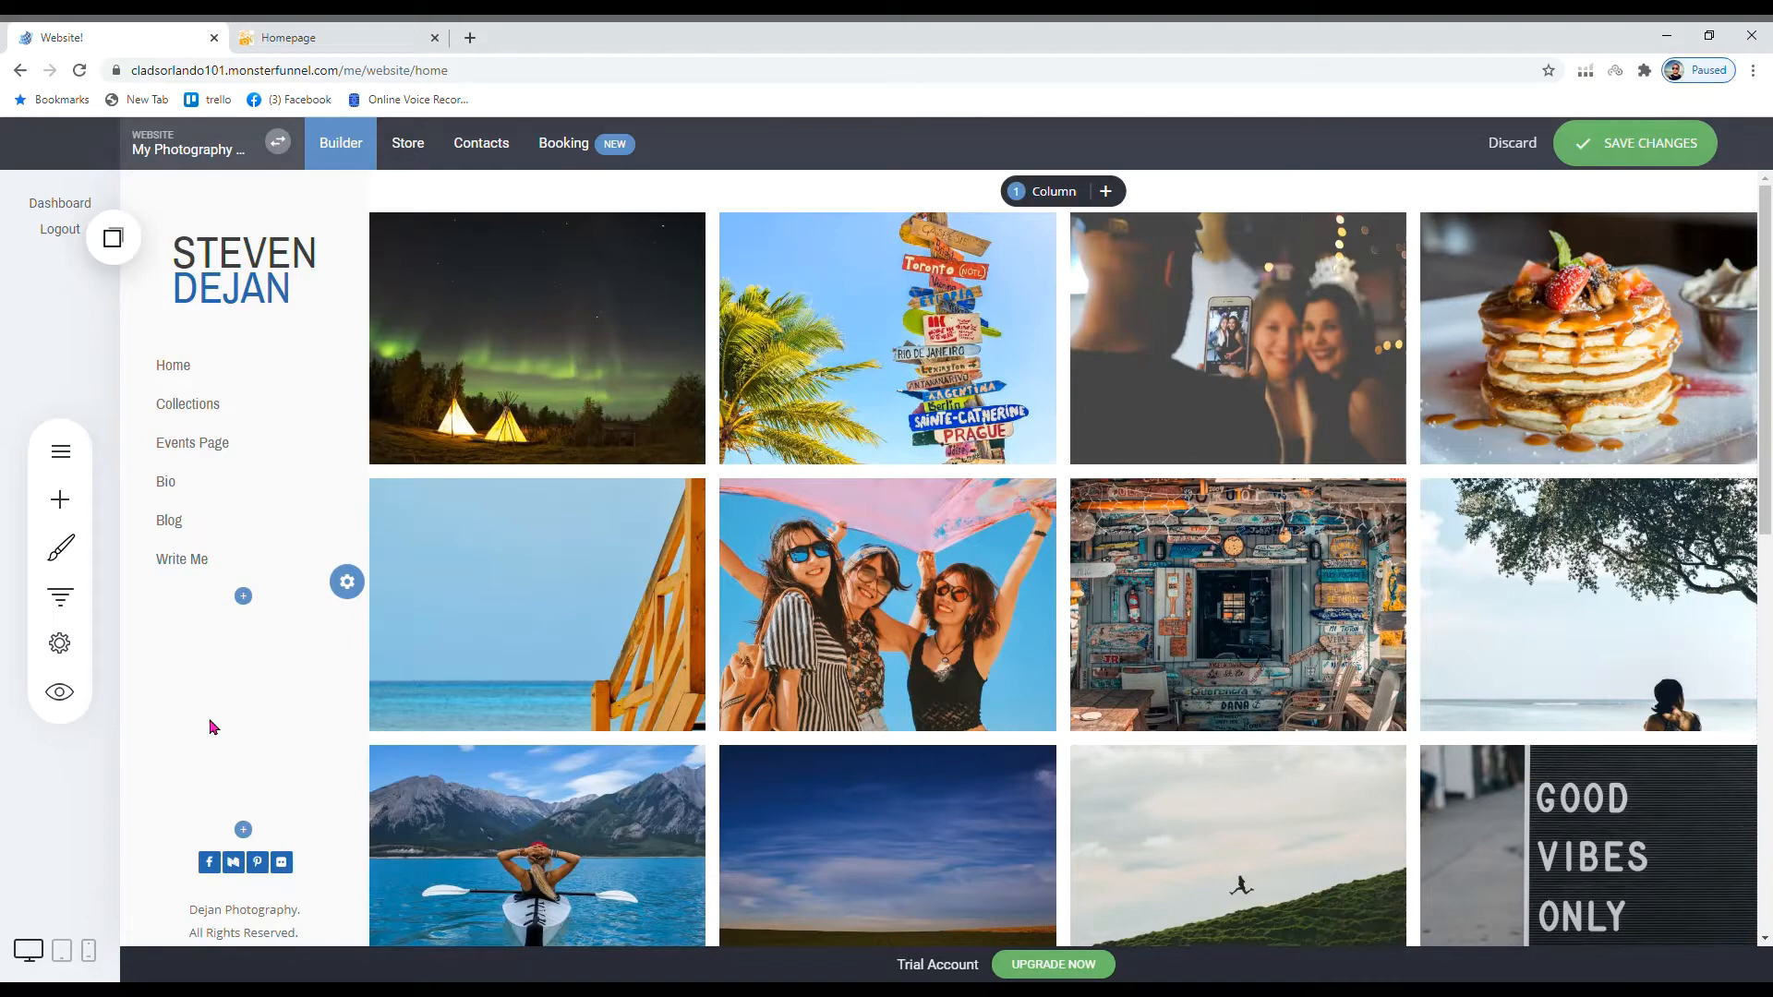
scroll(715, 684, down, 5)
scroll(716, 684, down, 5)
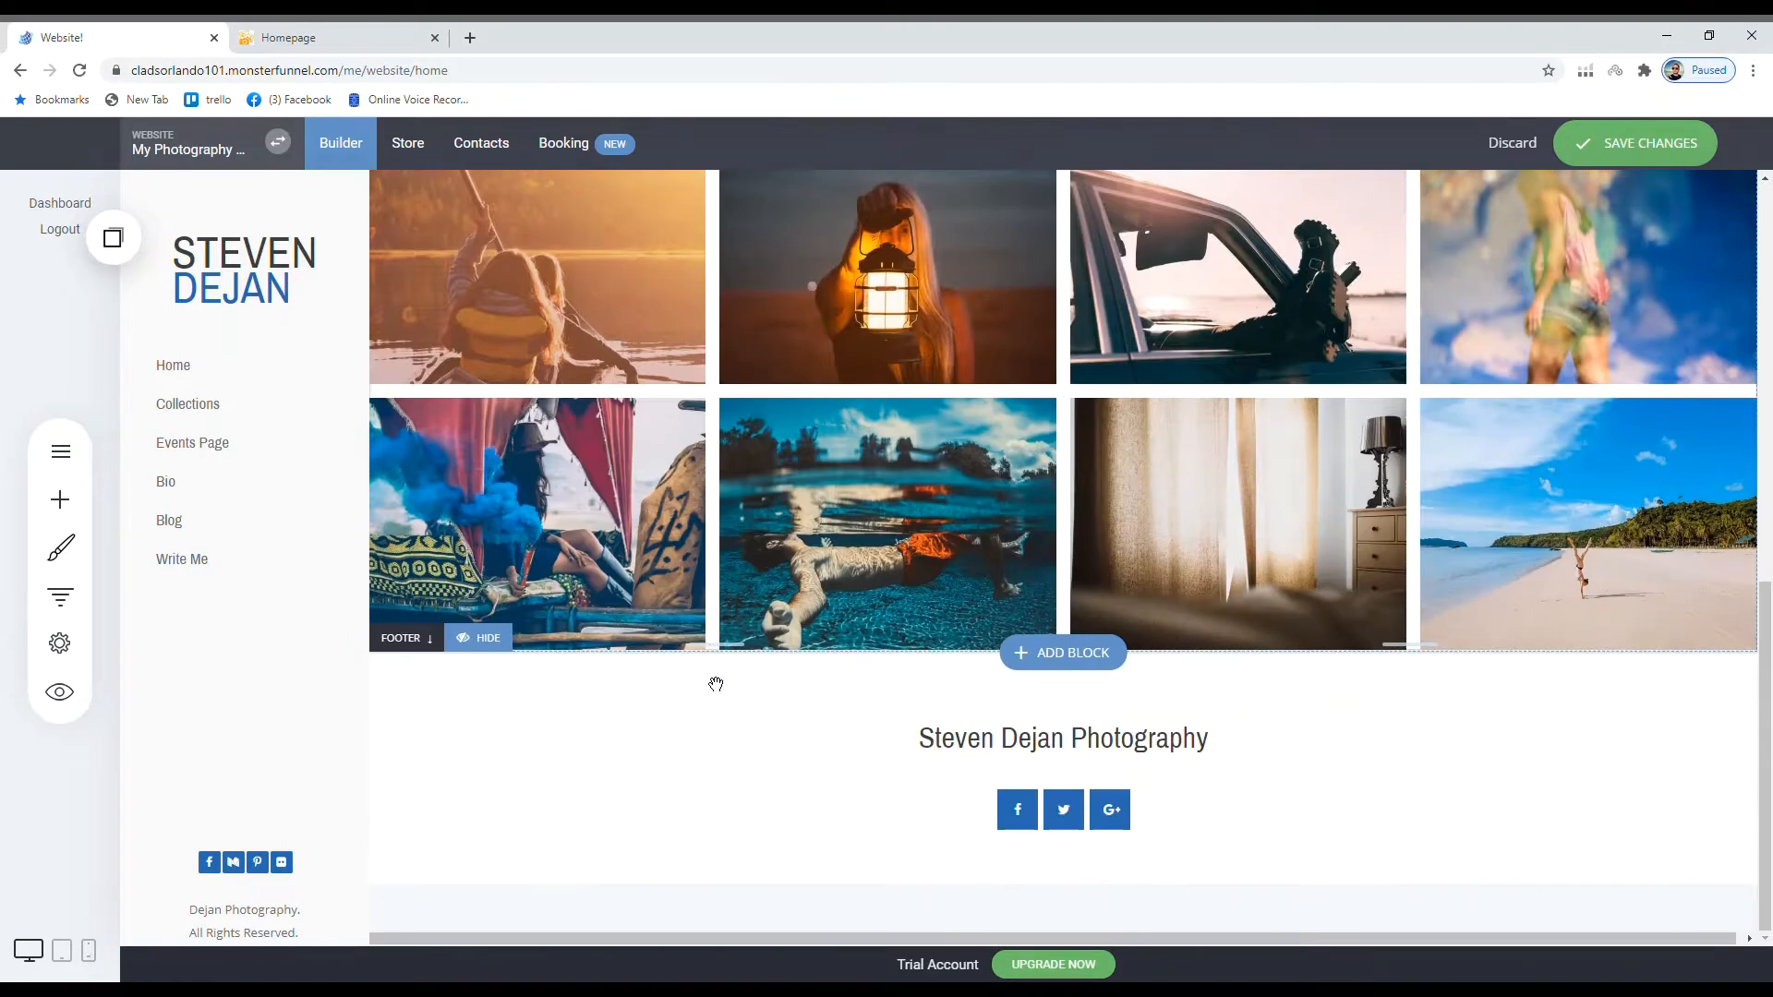
scroll(716, 684, up, 10)
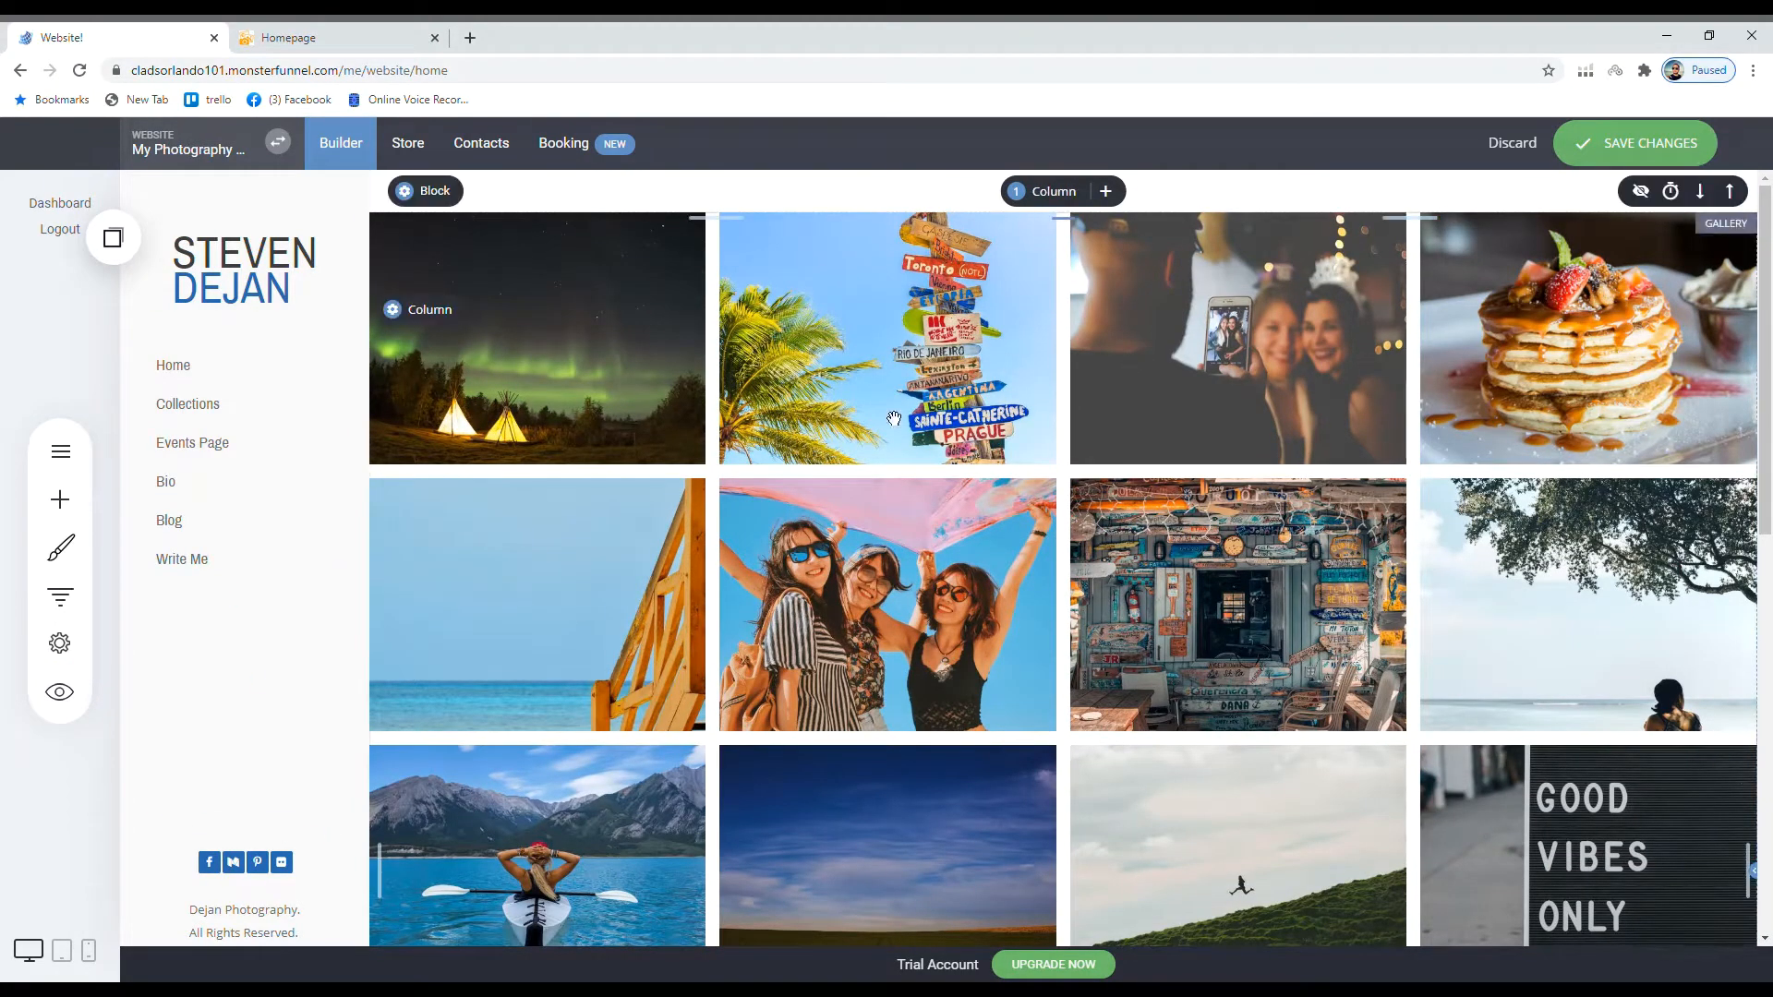
click(59, 692)
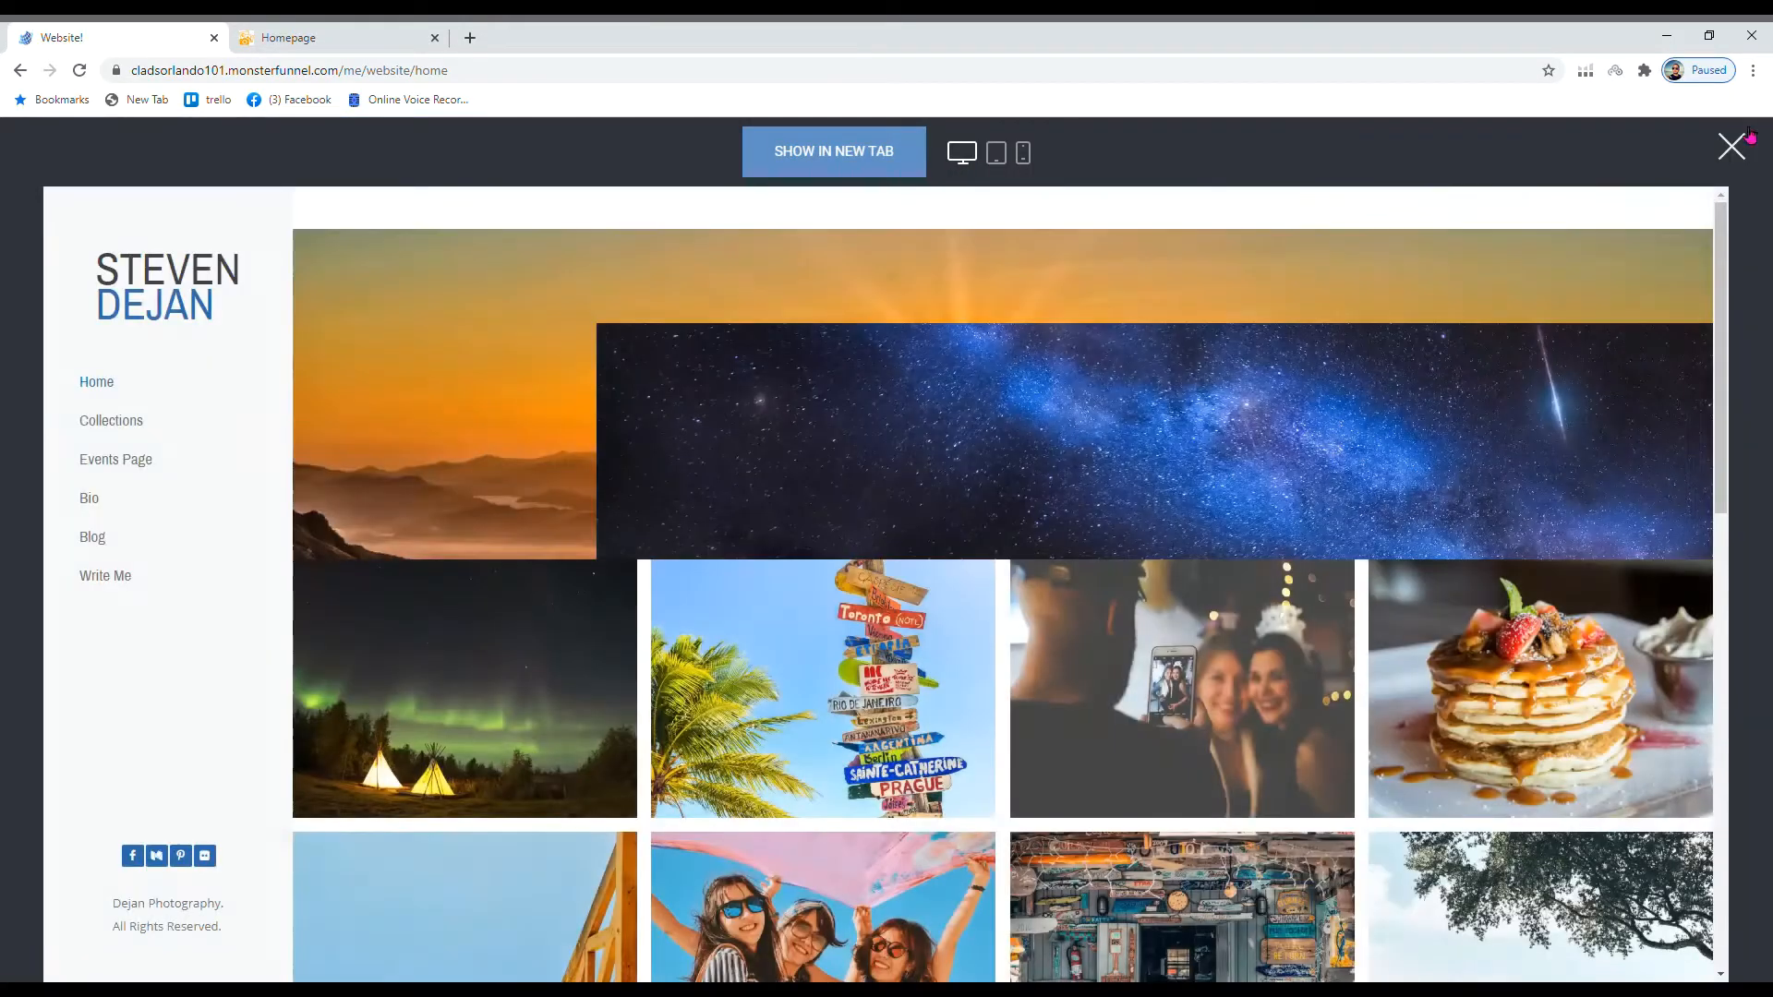
click(1731, 145)
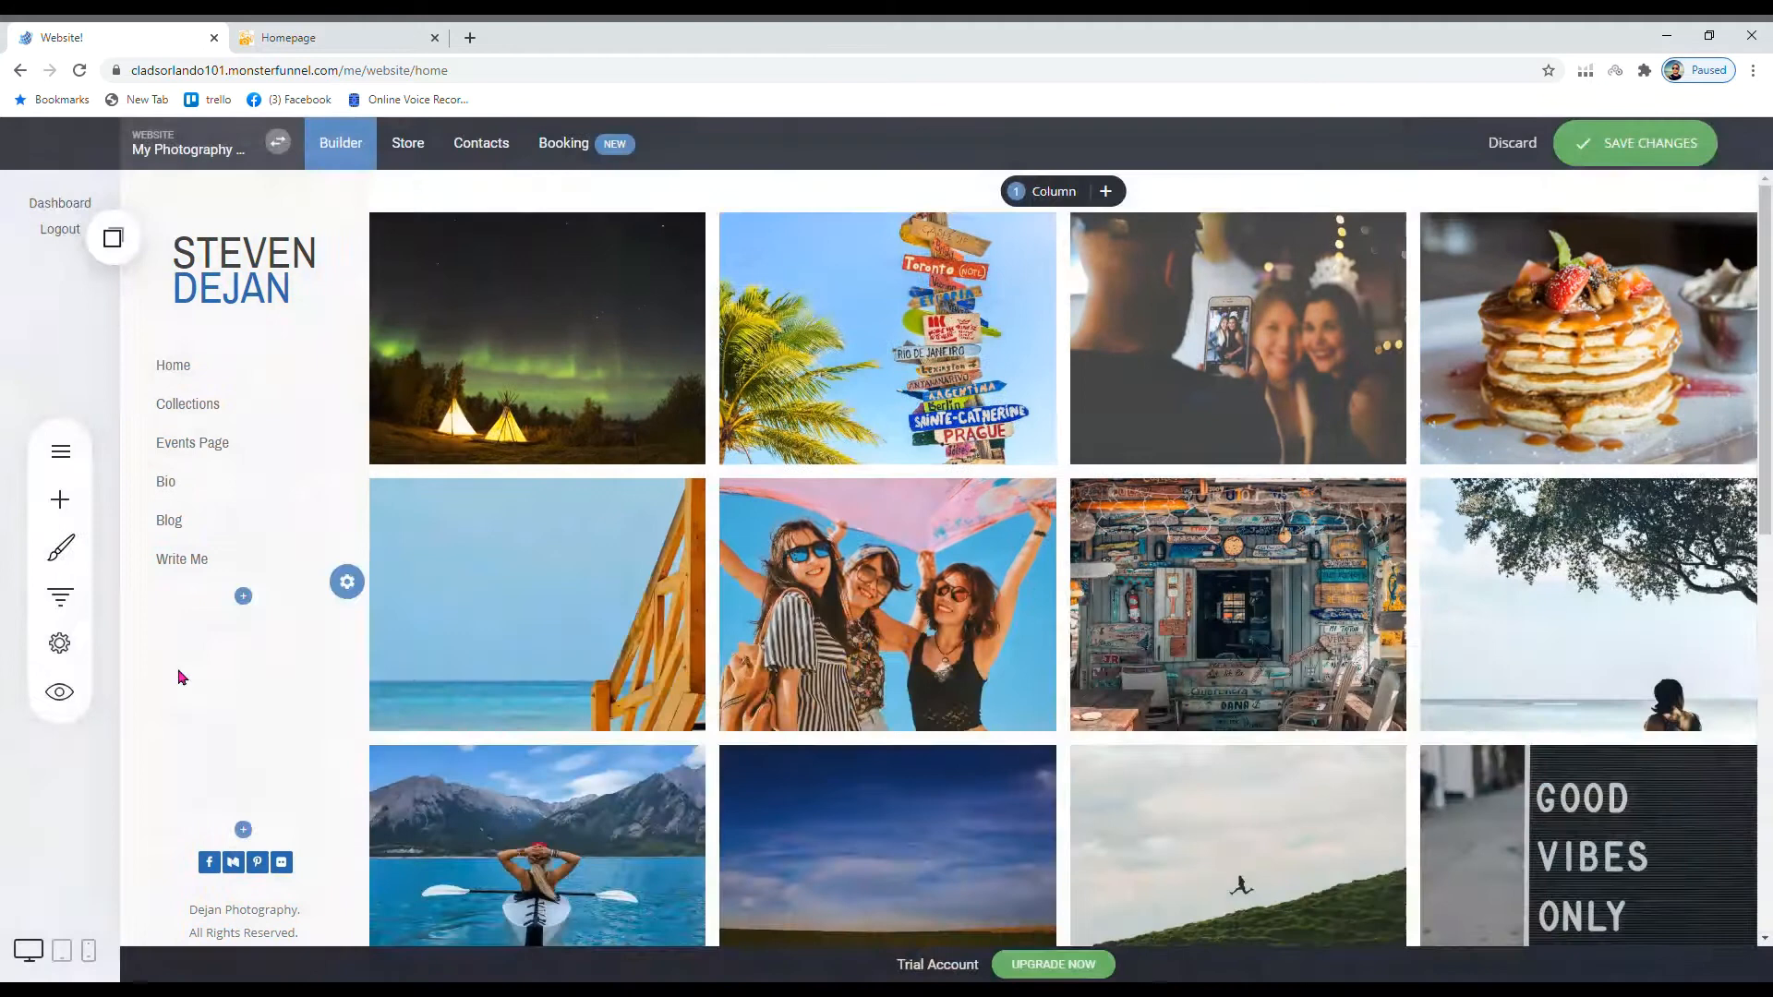
click(60, 694)
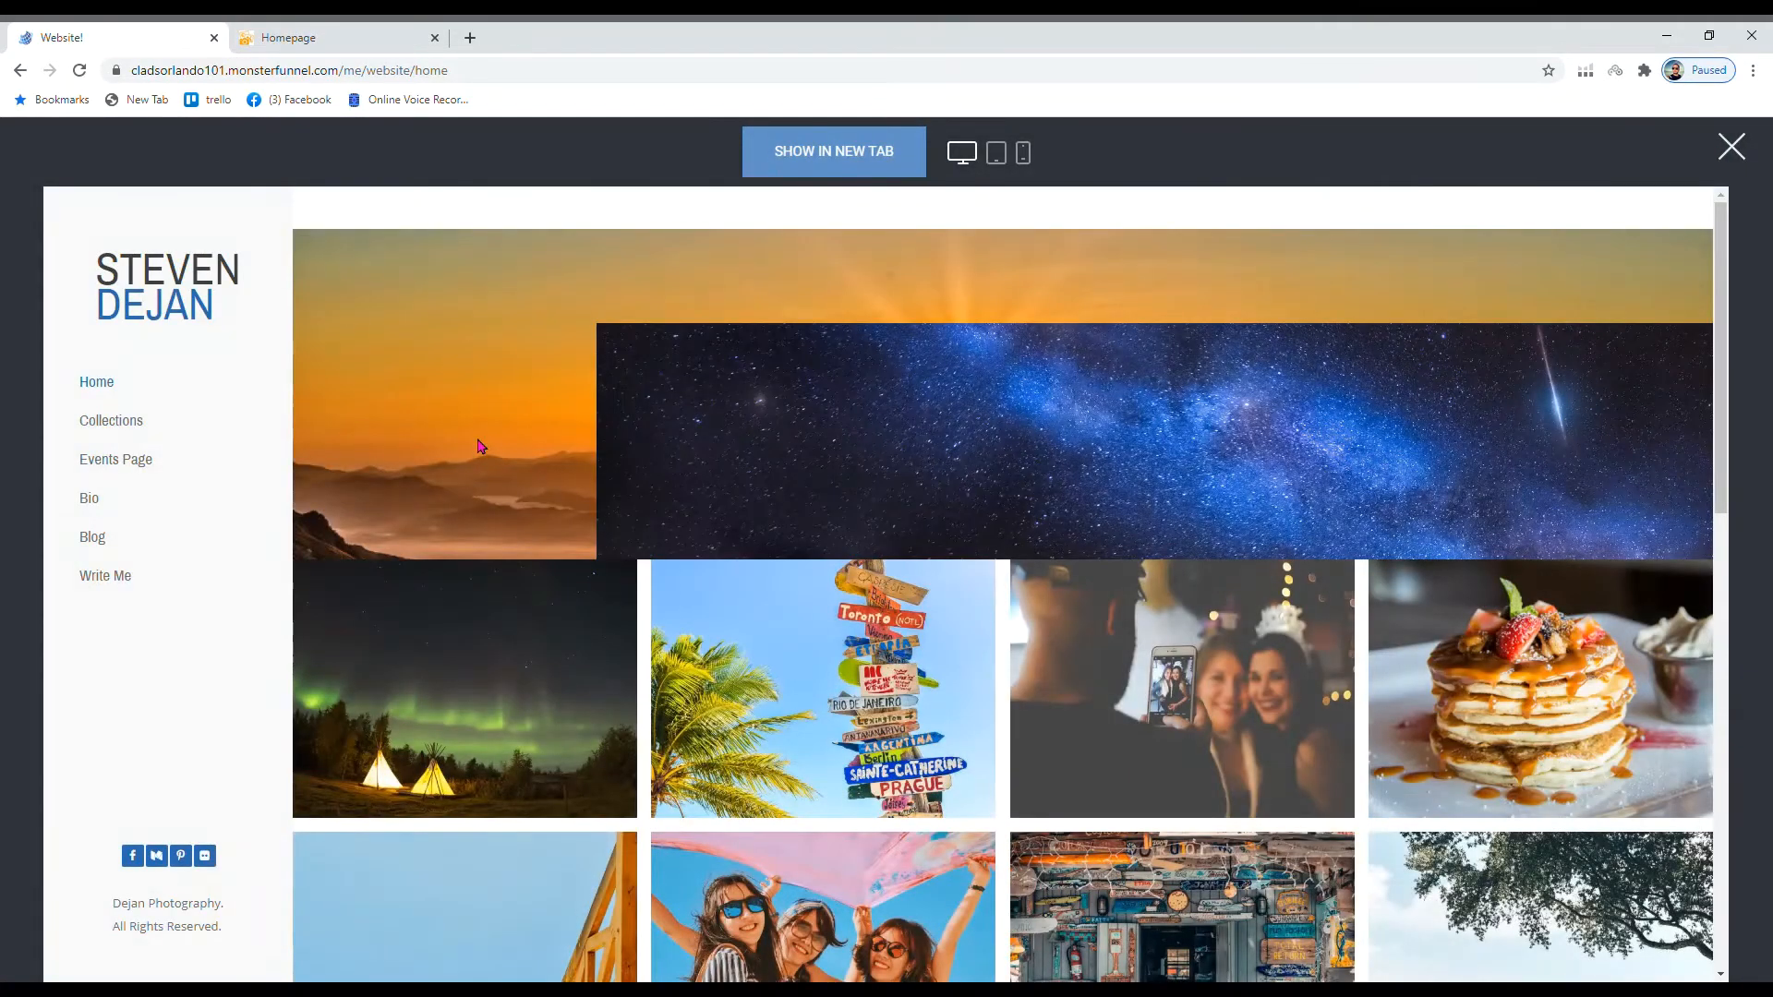
scroll(477, 440, down, 3)
scroll(477, 440, up, 4)
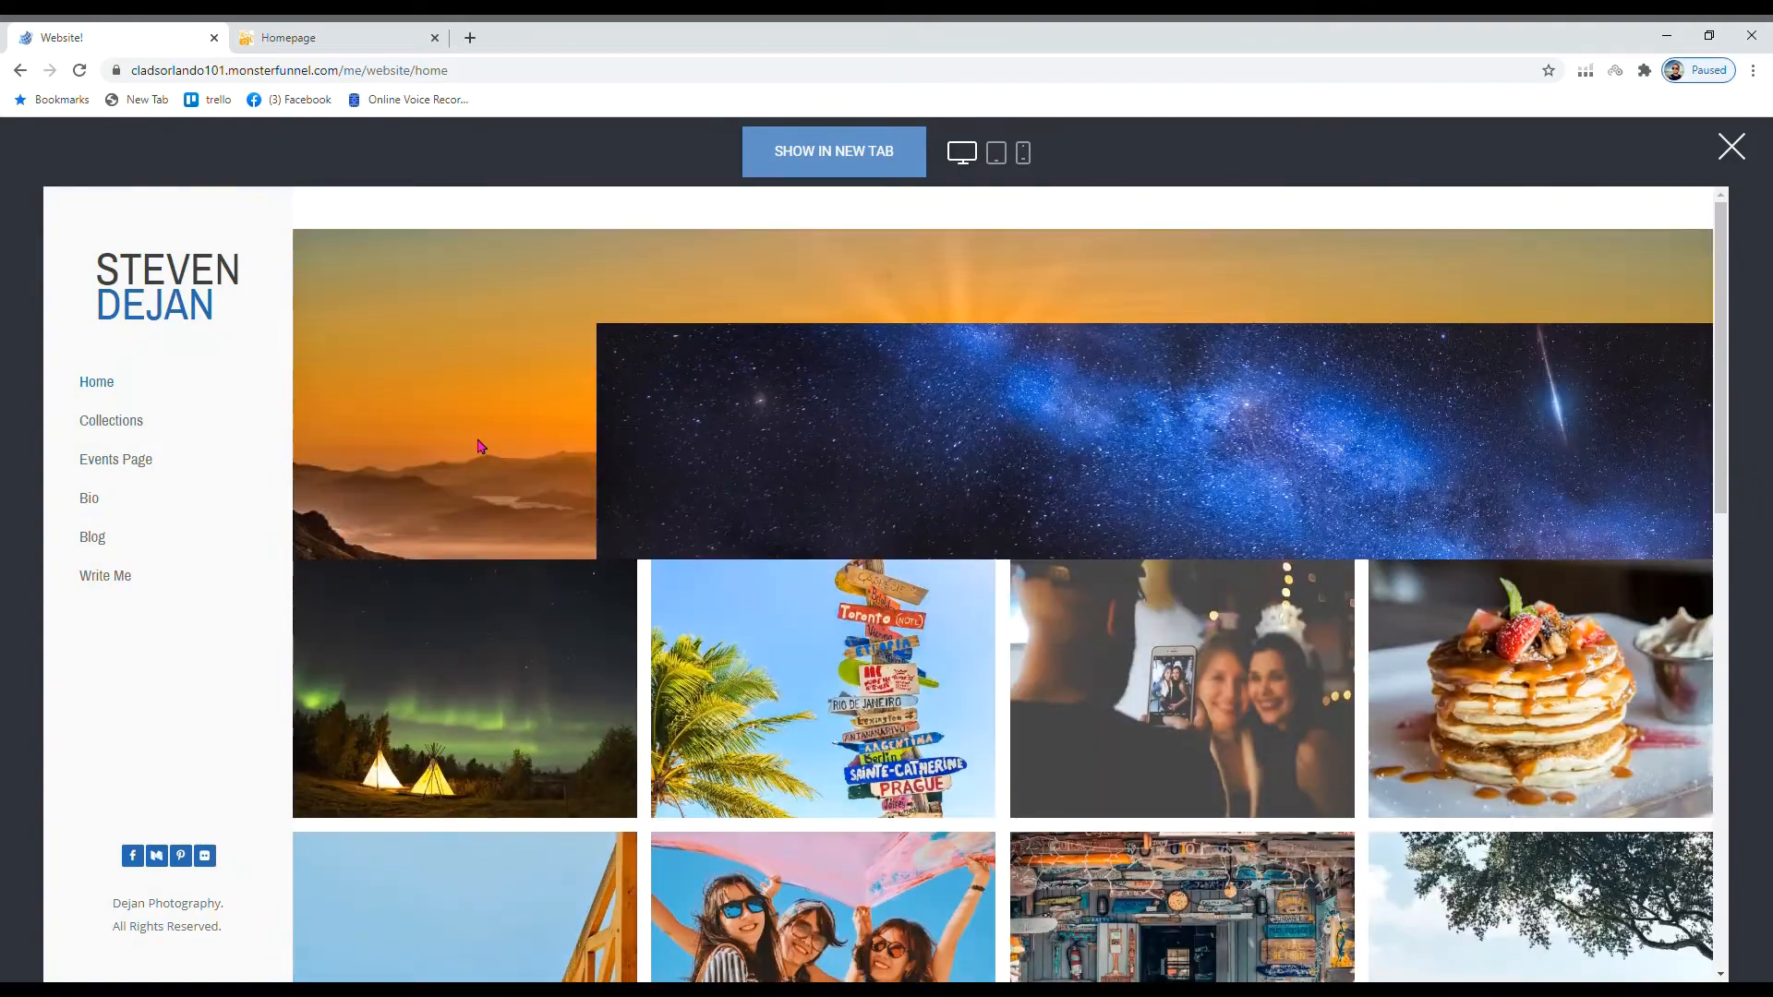
click(1732, 146)
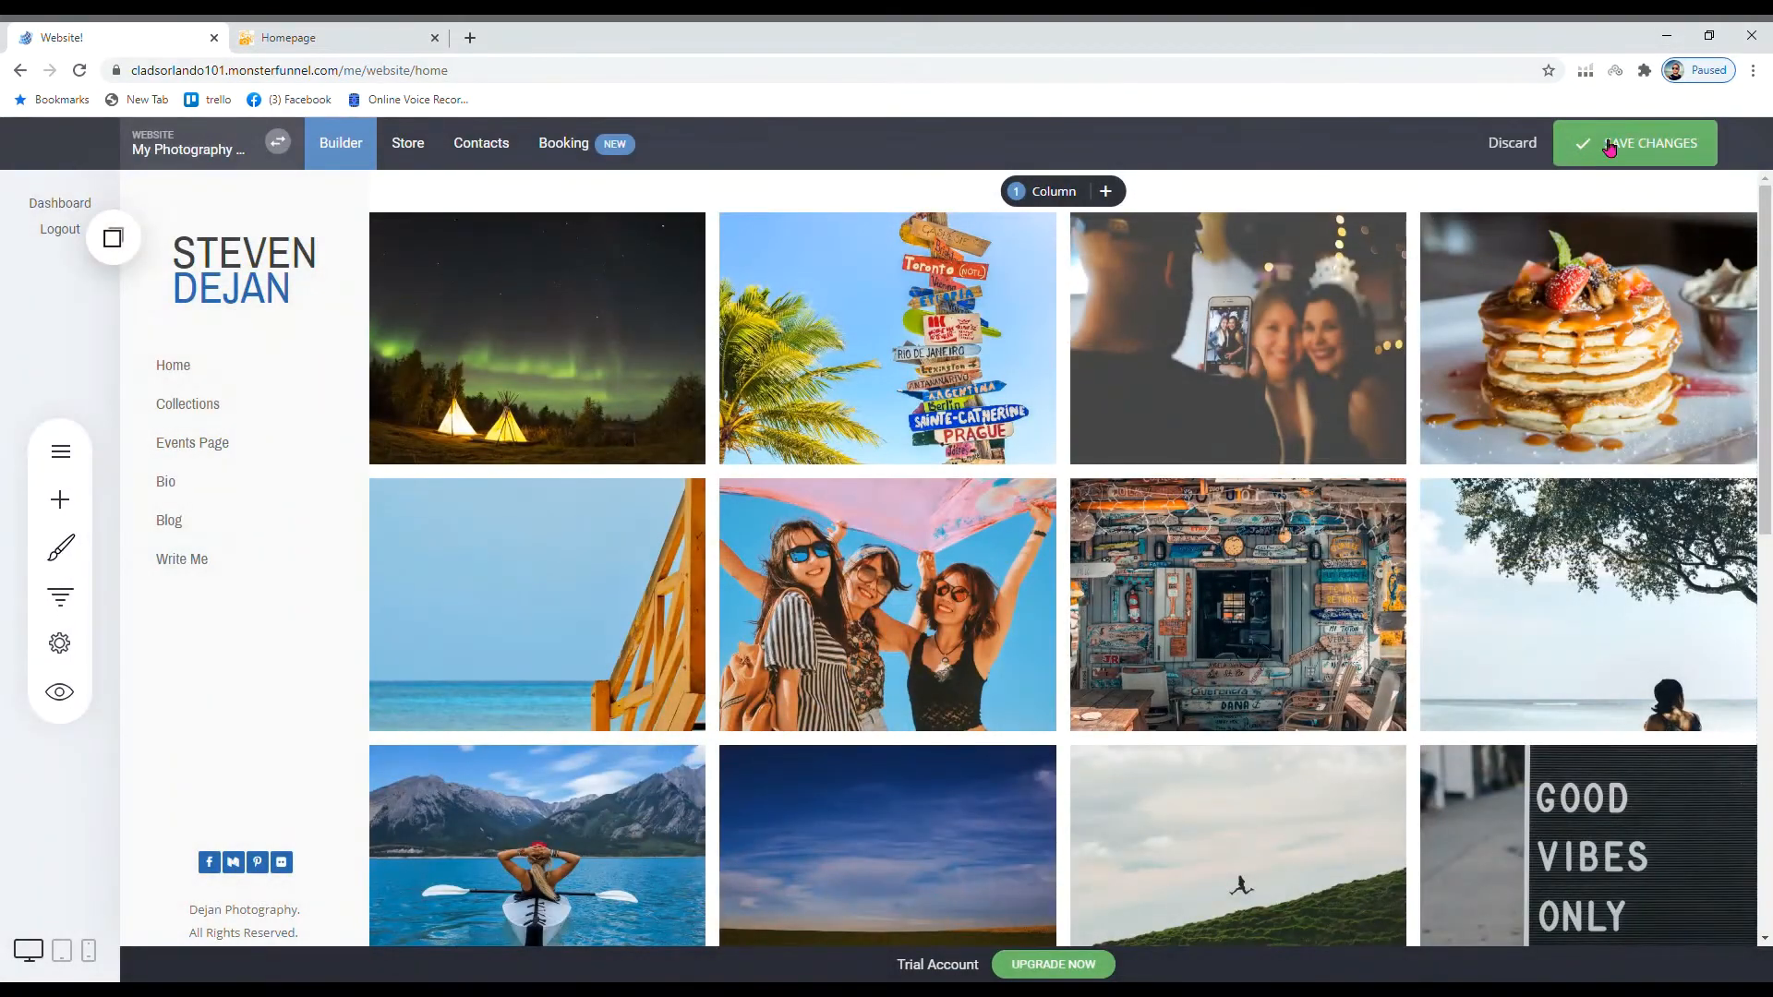
- Save the website changes and open an updated preview of the home page in a new browser tab
click(1606, 143)
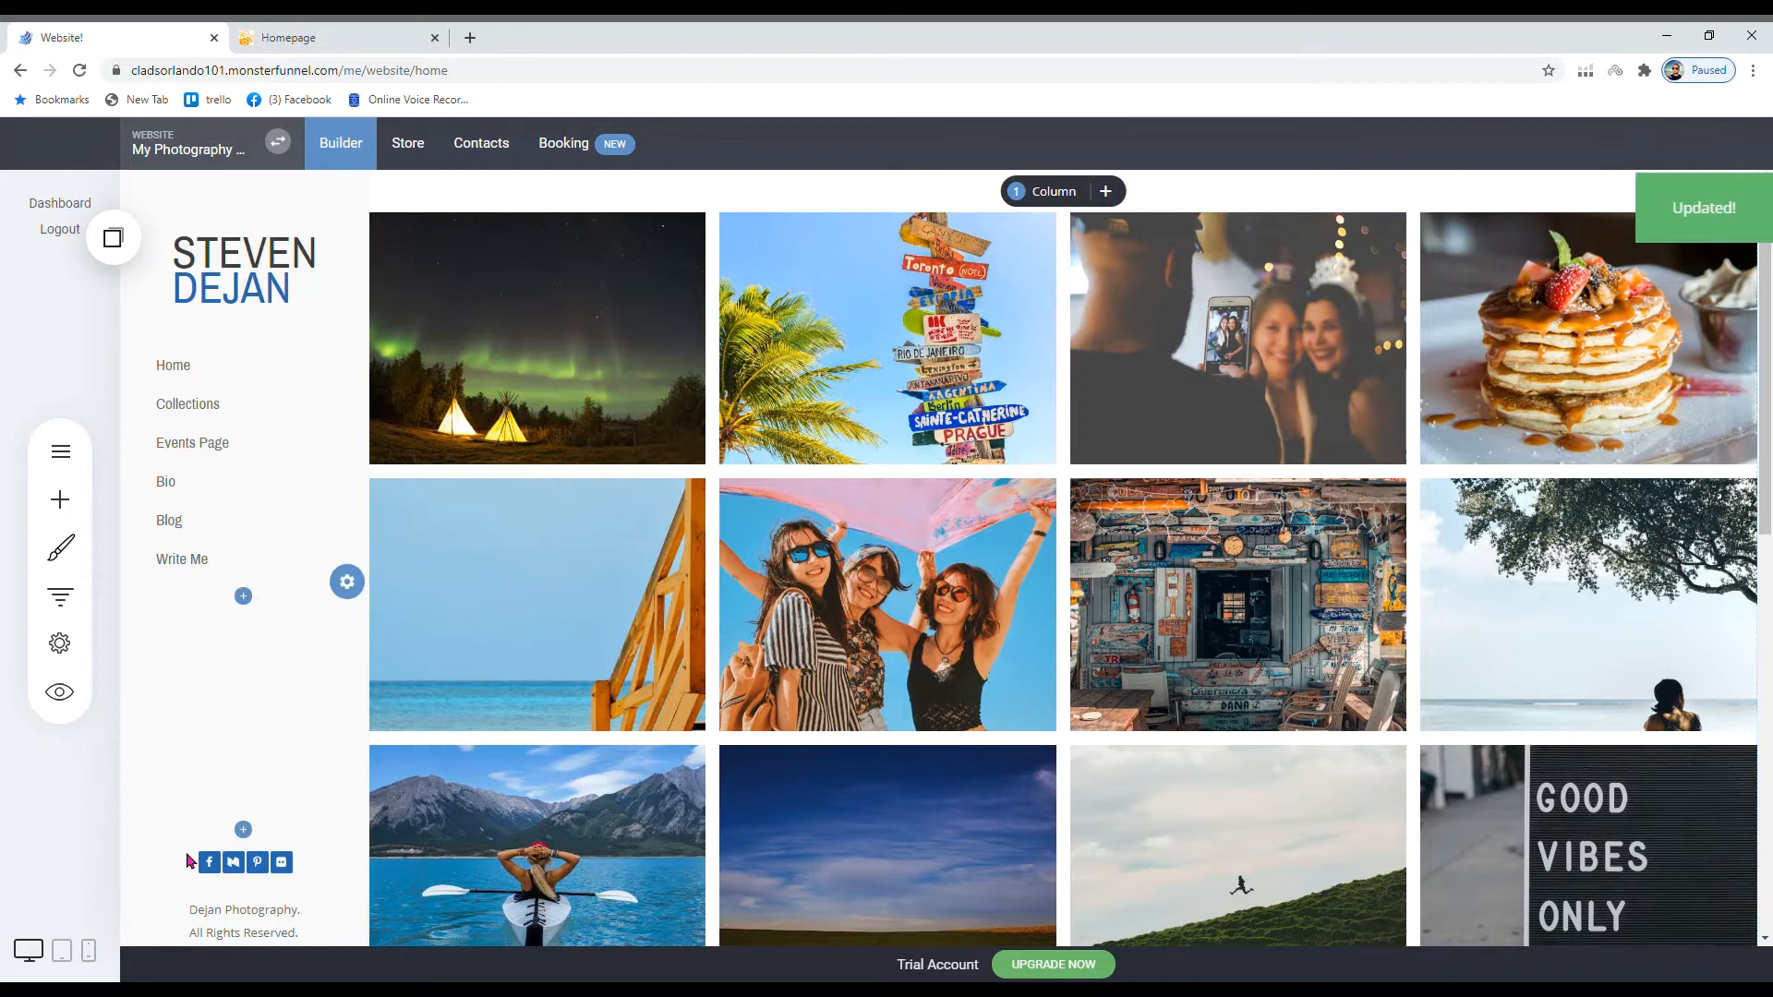
click(59, 692)
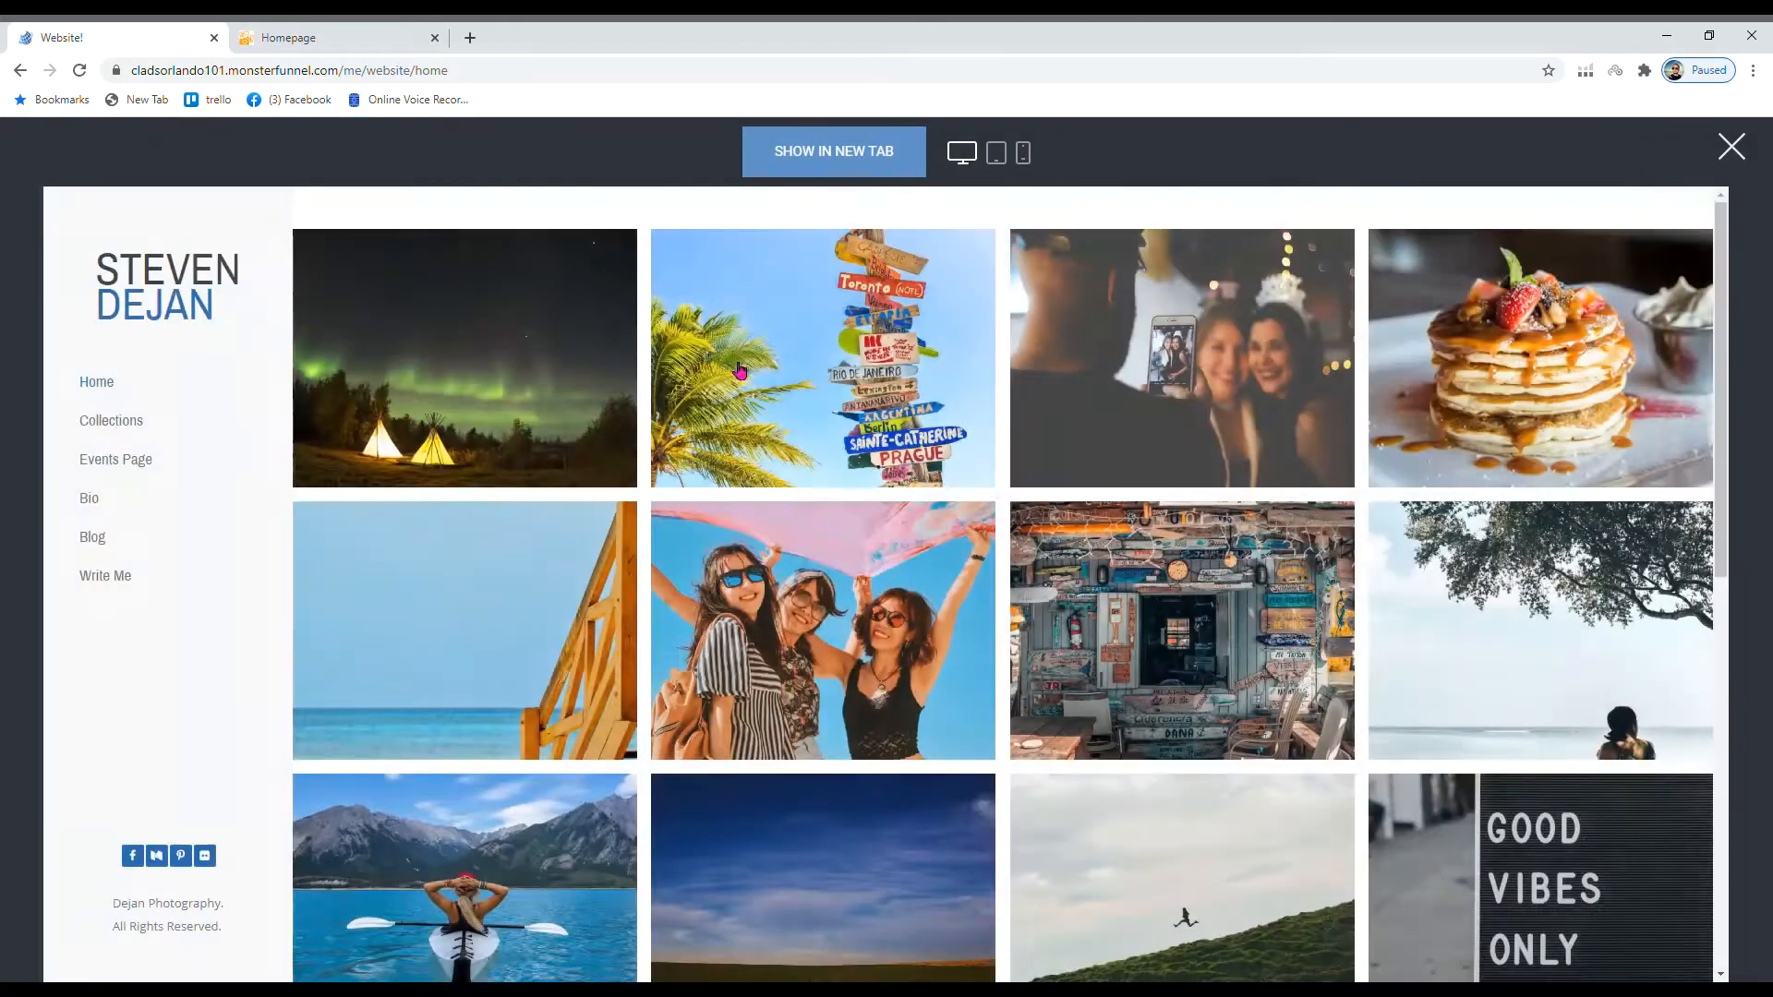
click(824, 151)
- Review the home page down to its footer in the existing Homepage tab, and close both Homepage tabs
click(209, 38)
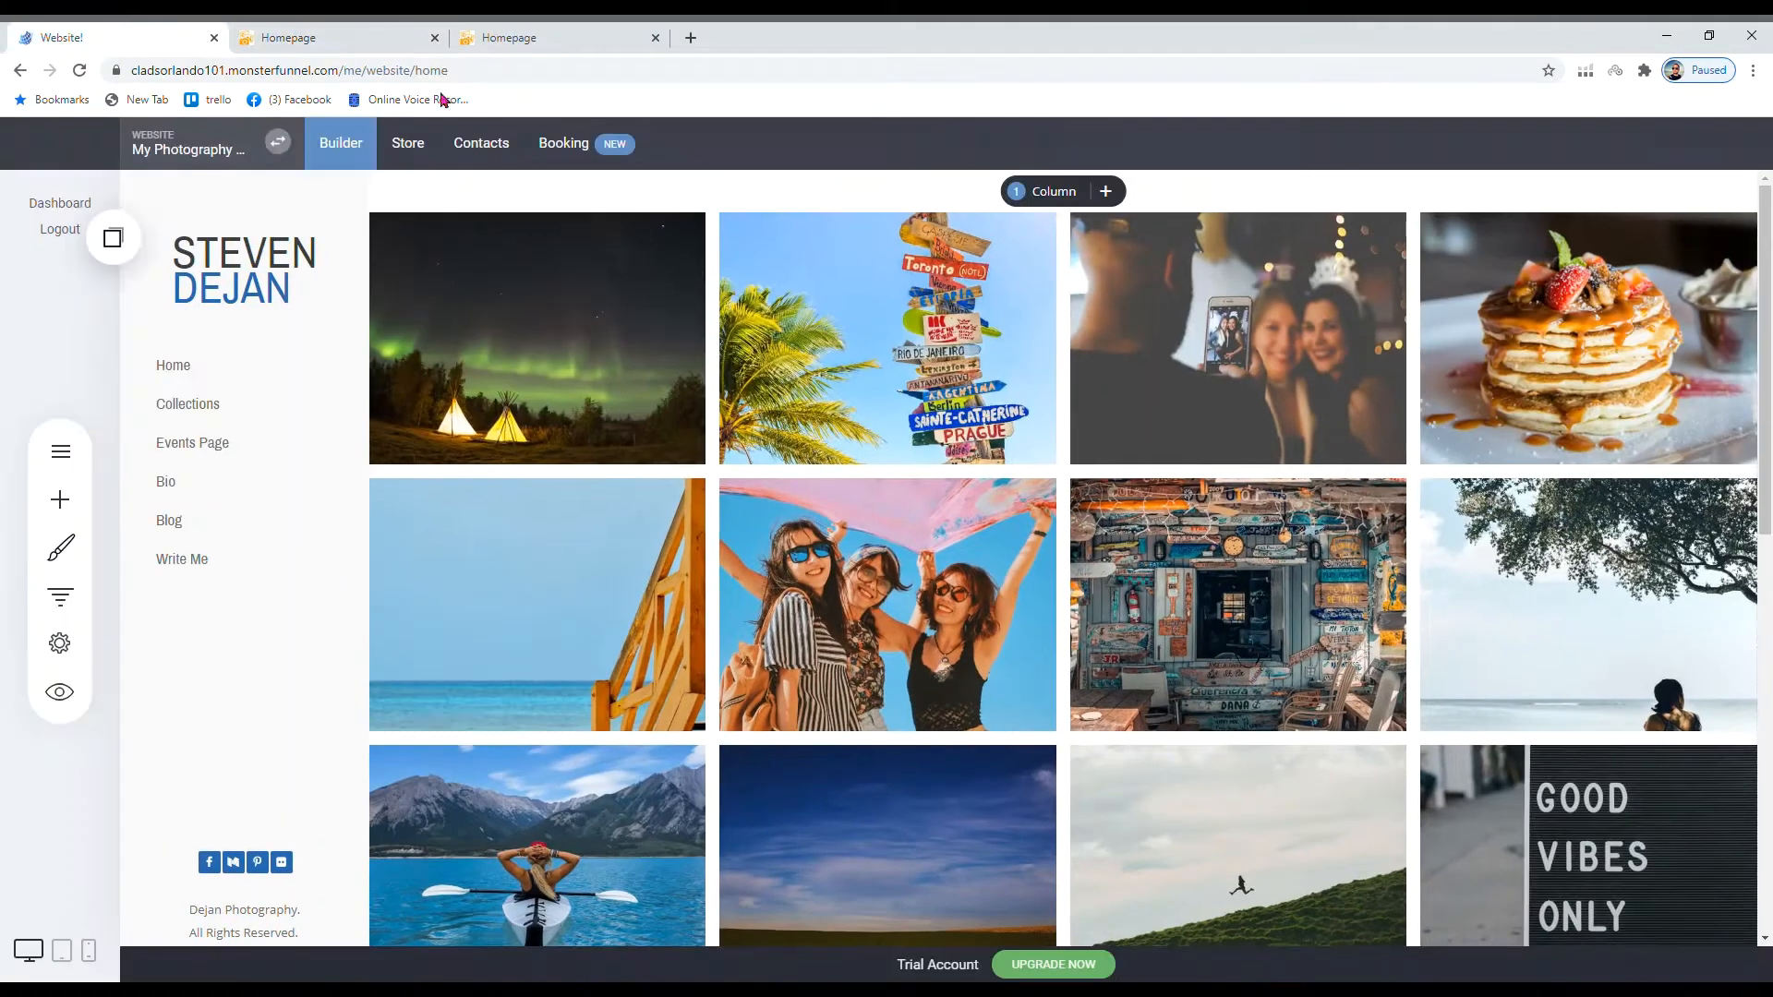
click(338, 41)
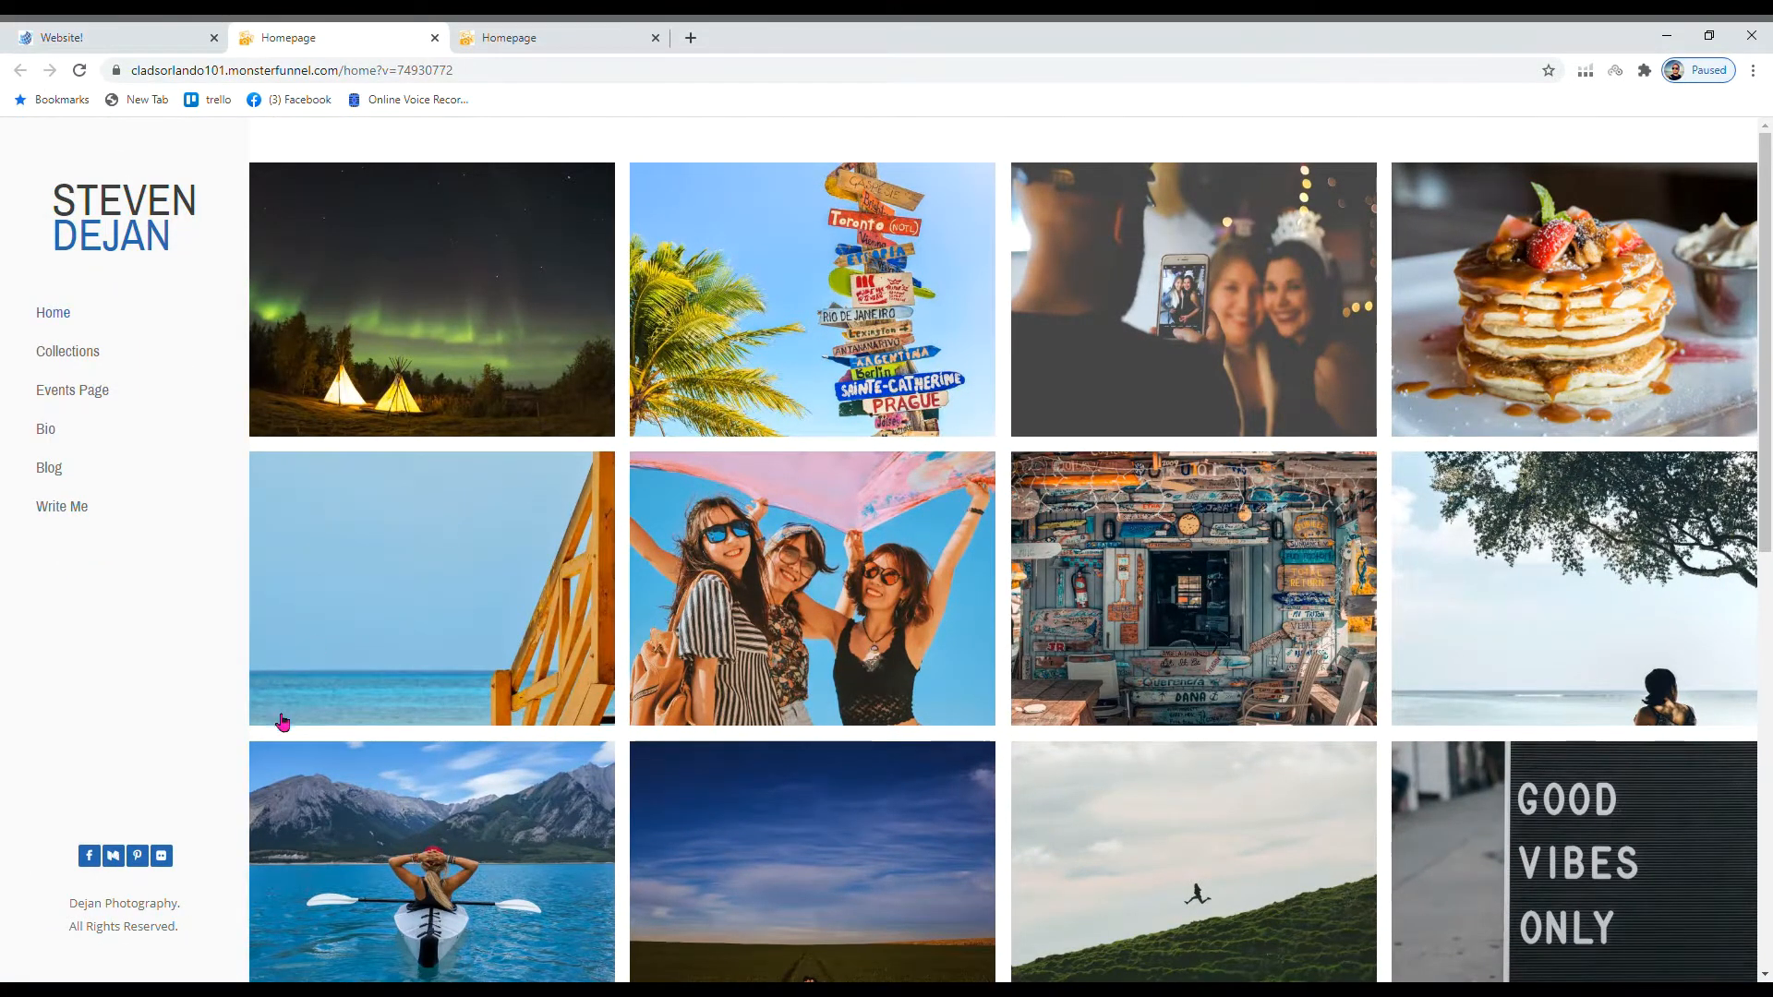
scroll(277, 725, down, 9)
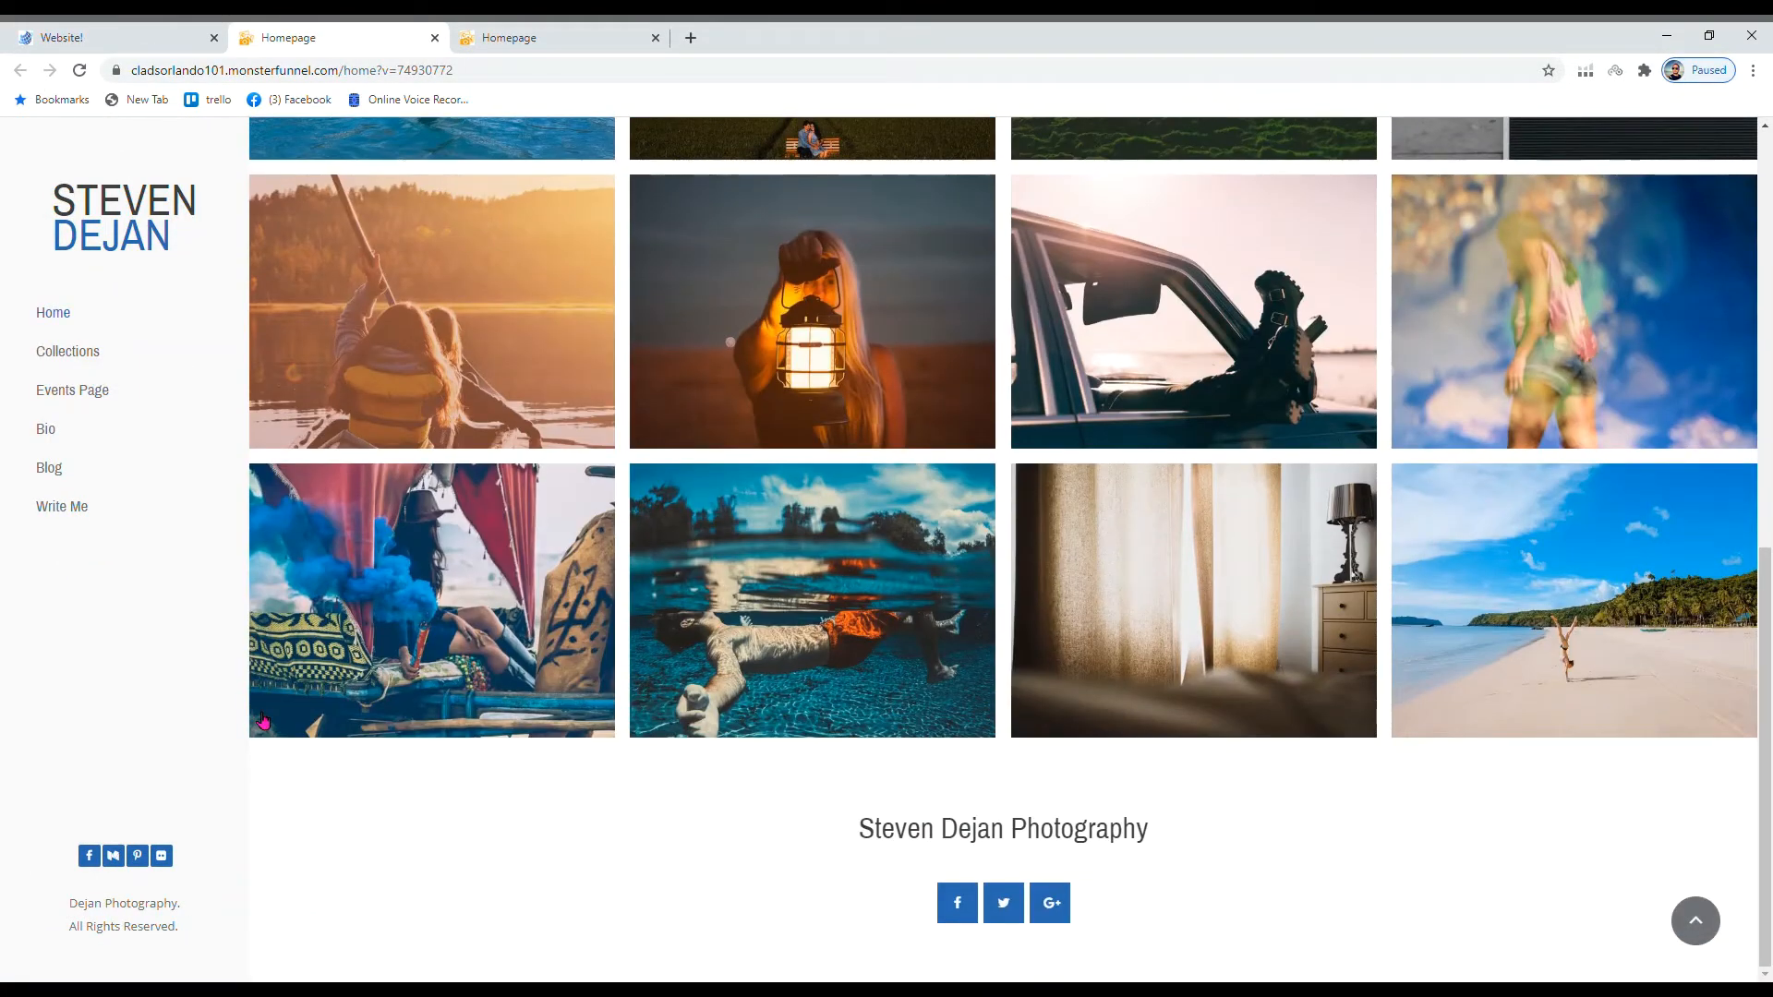
scroll(375, 639, up, 9)
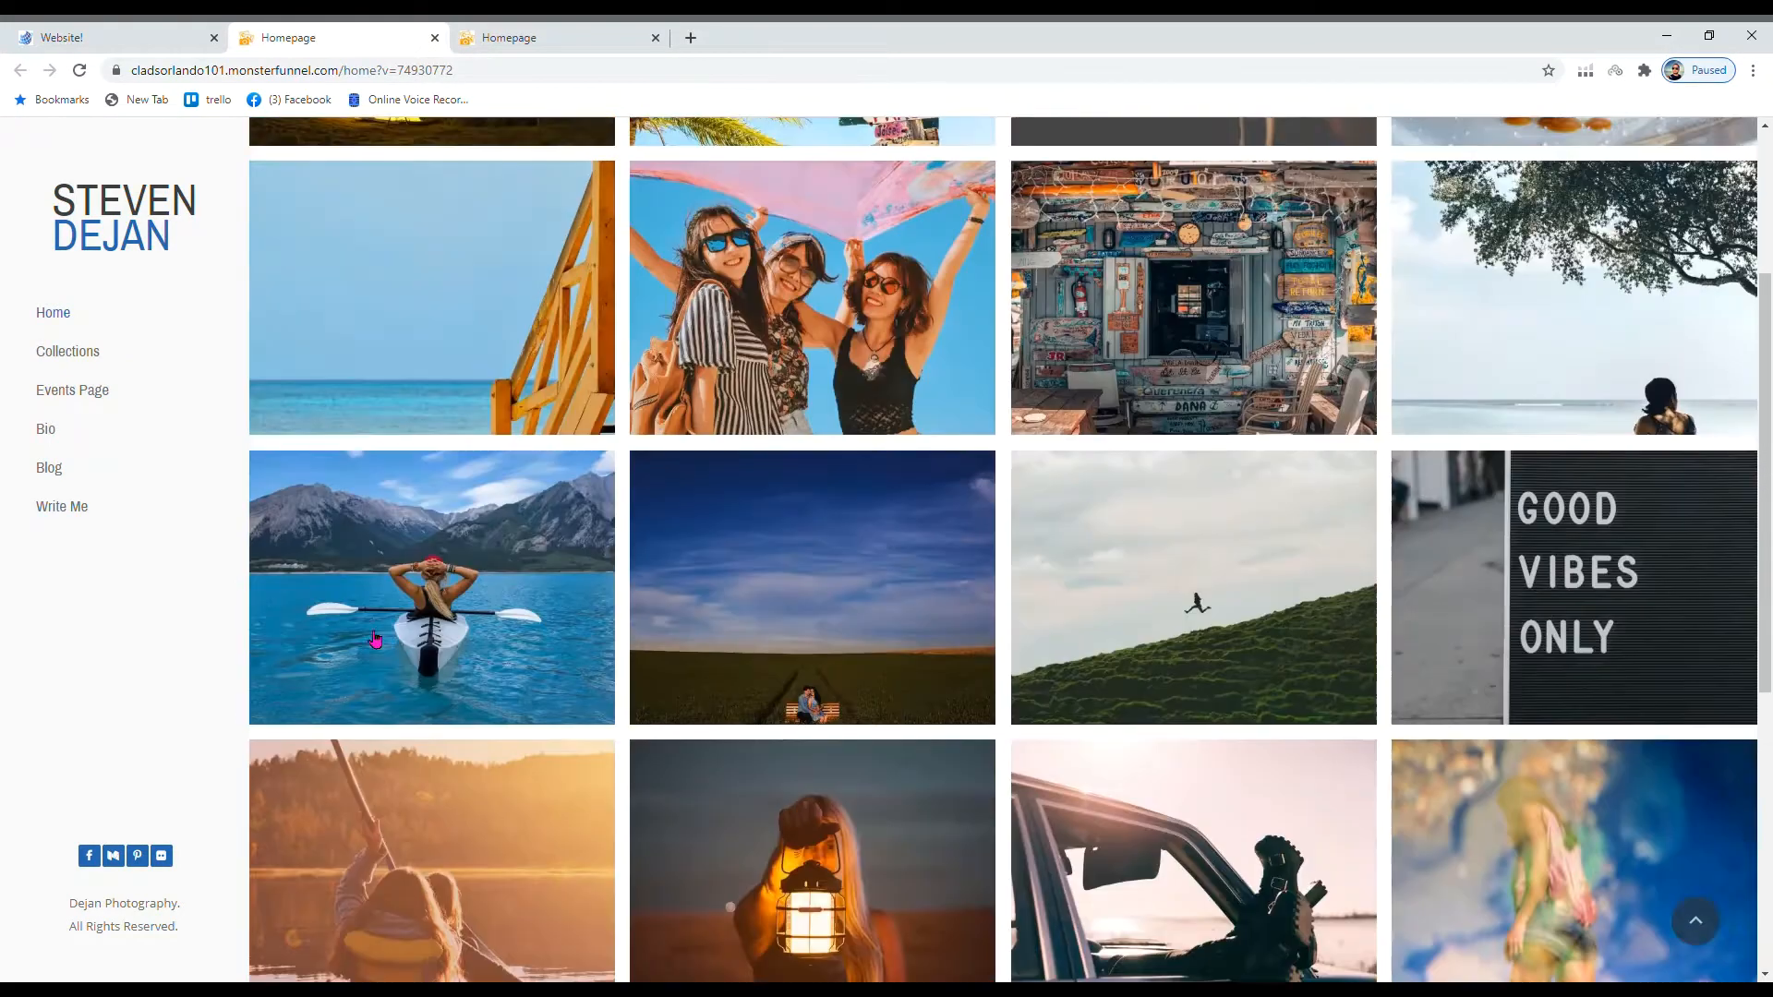
click(435, 37)
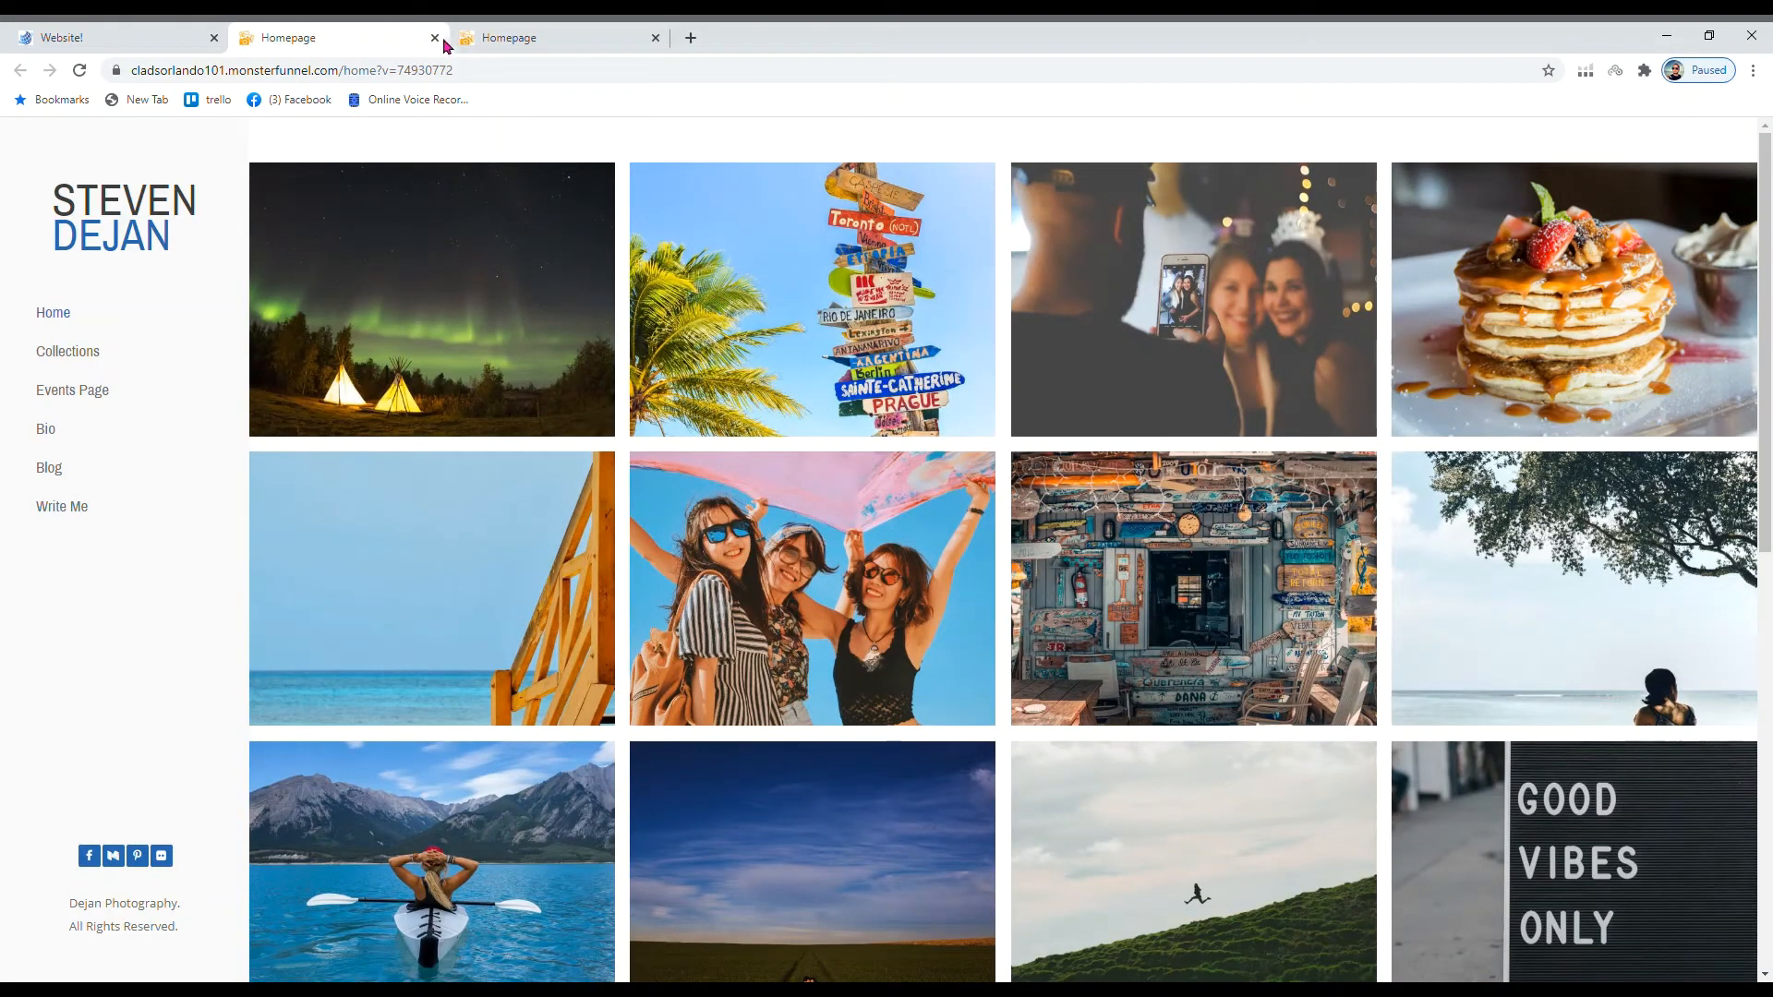
click(435, 37)
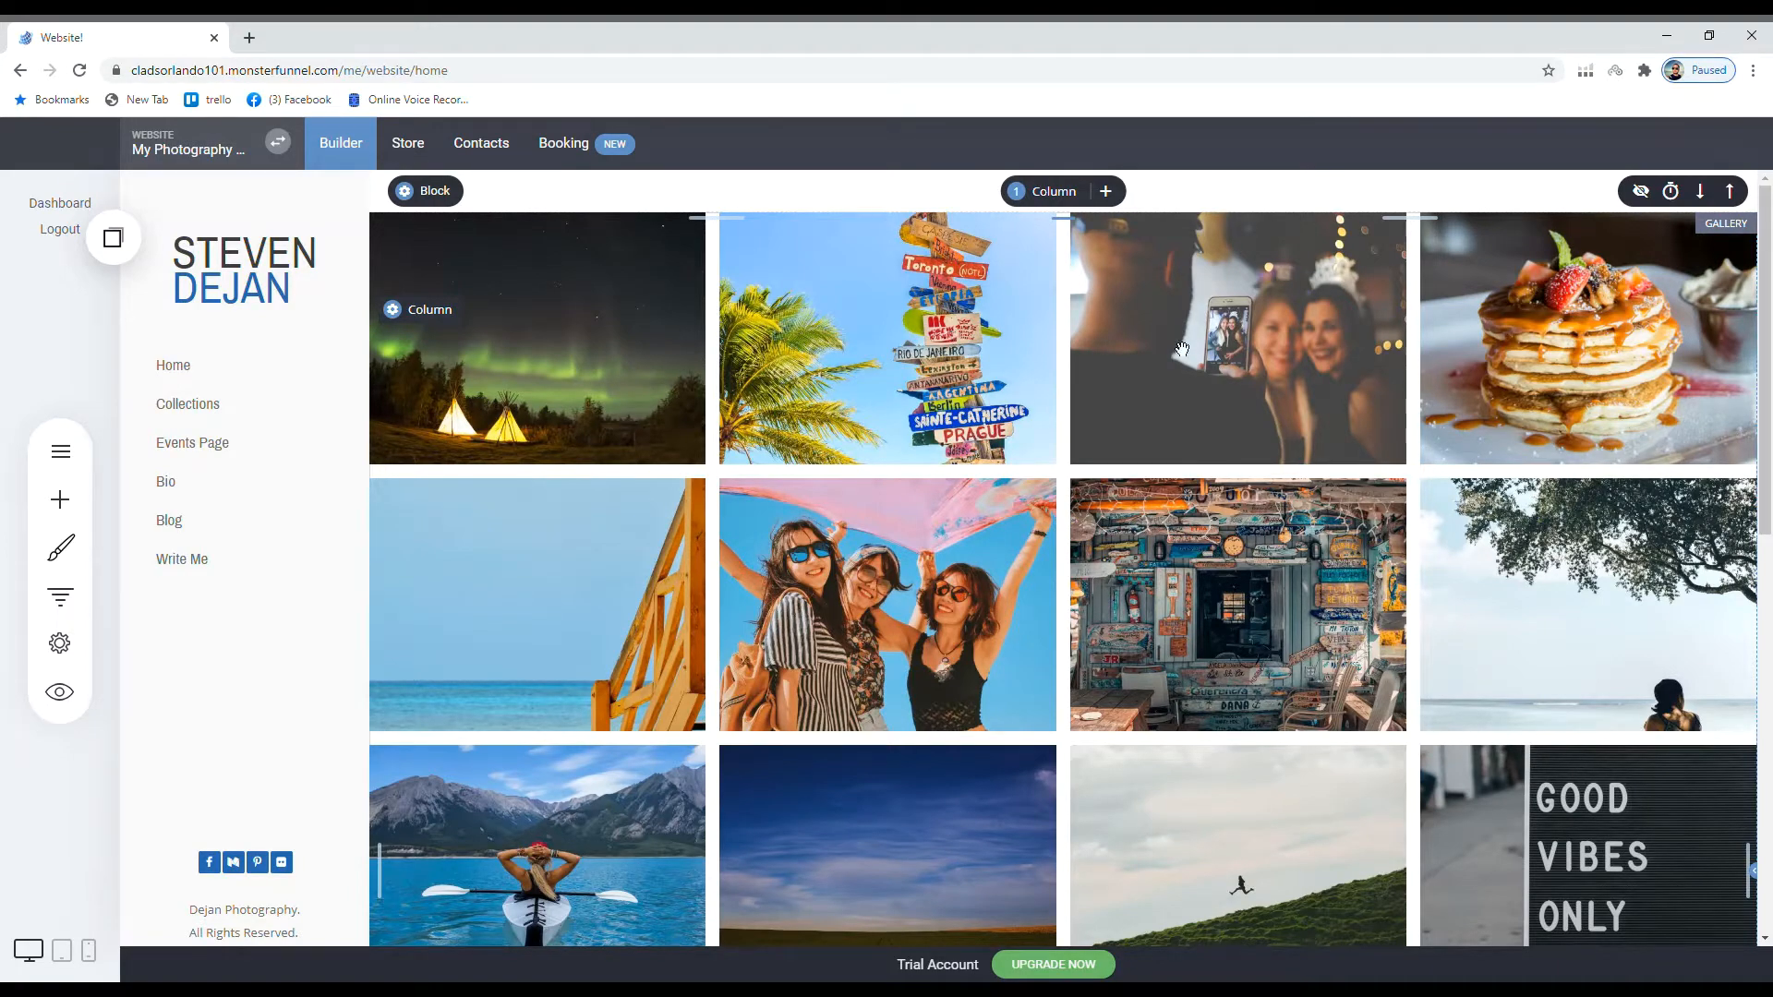
- Look through the home page and the full list of available widgets, from the basic ones to the Other group
scroll(882, 478, down, 10)
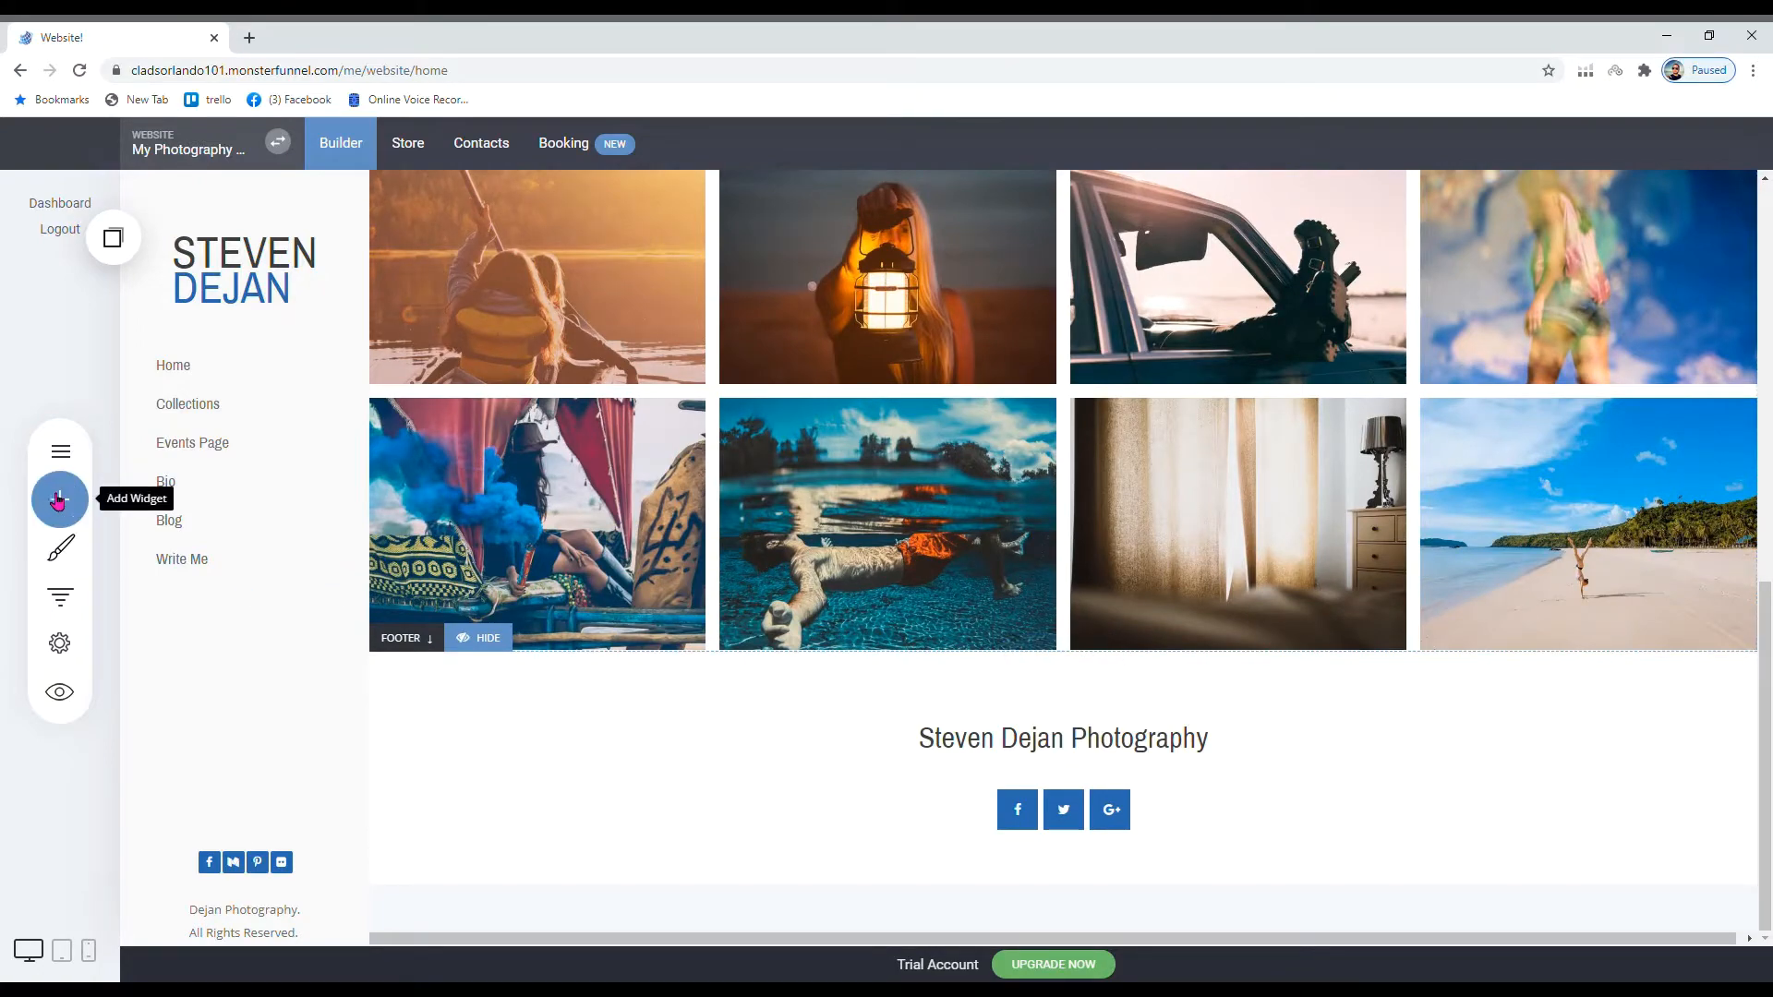
scroll(902, 672, up, 8)
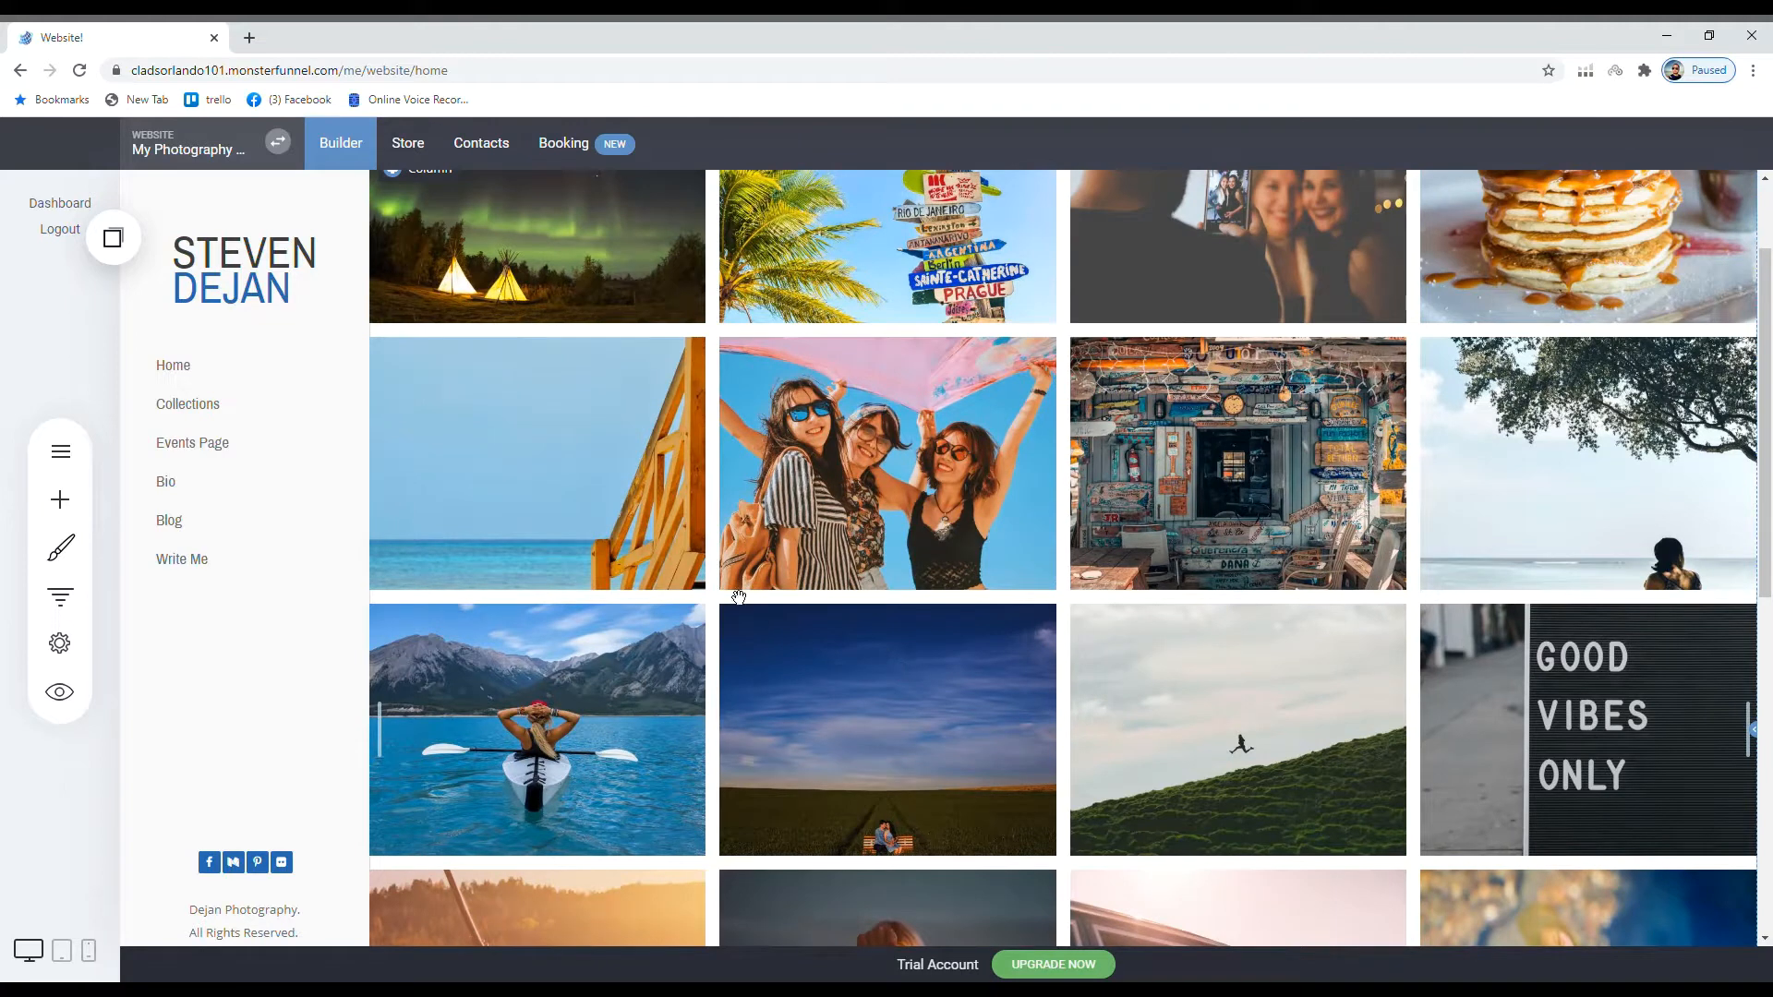
scroll(612, 526, up, 2)
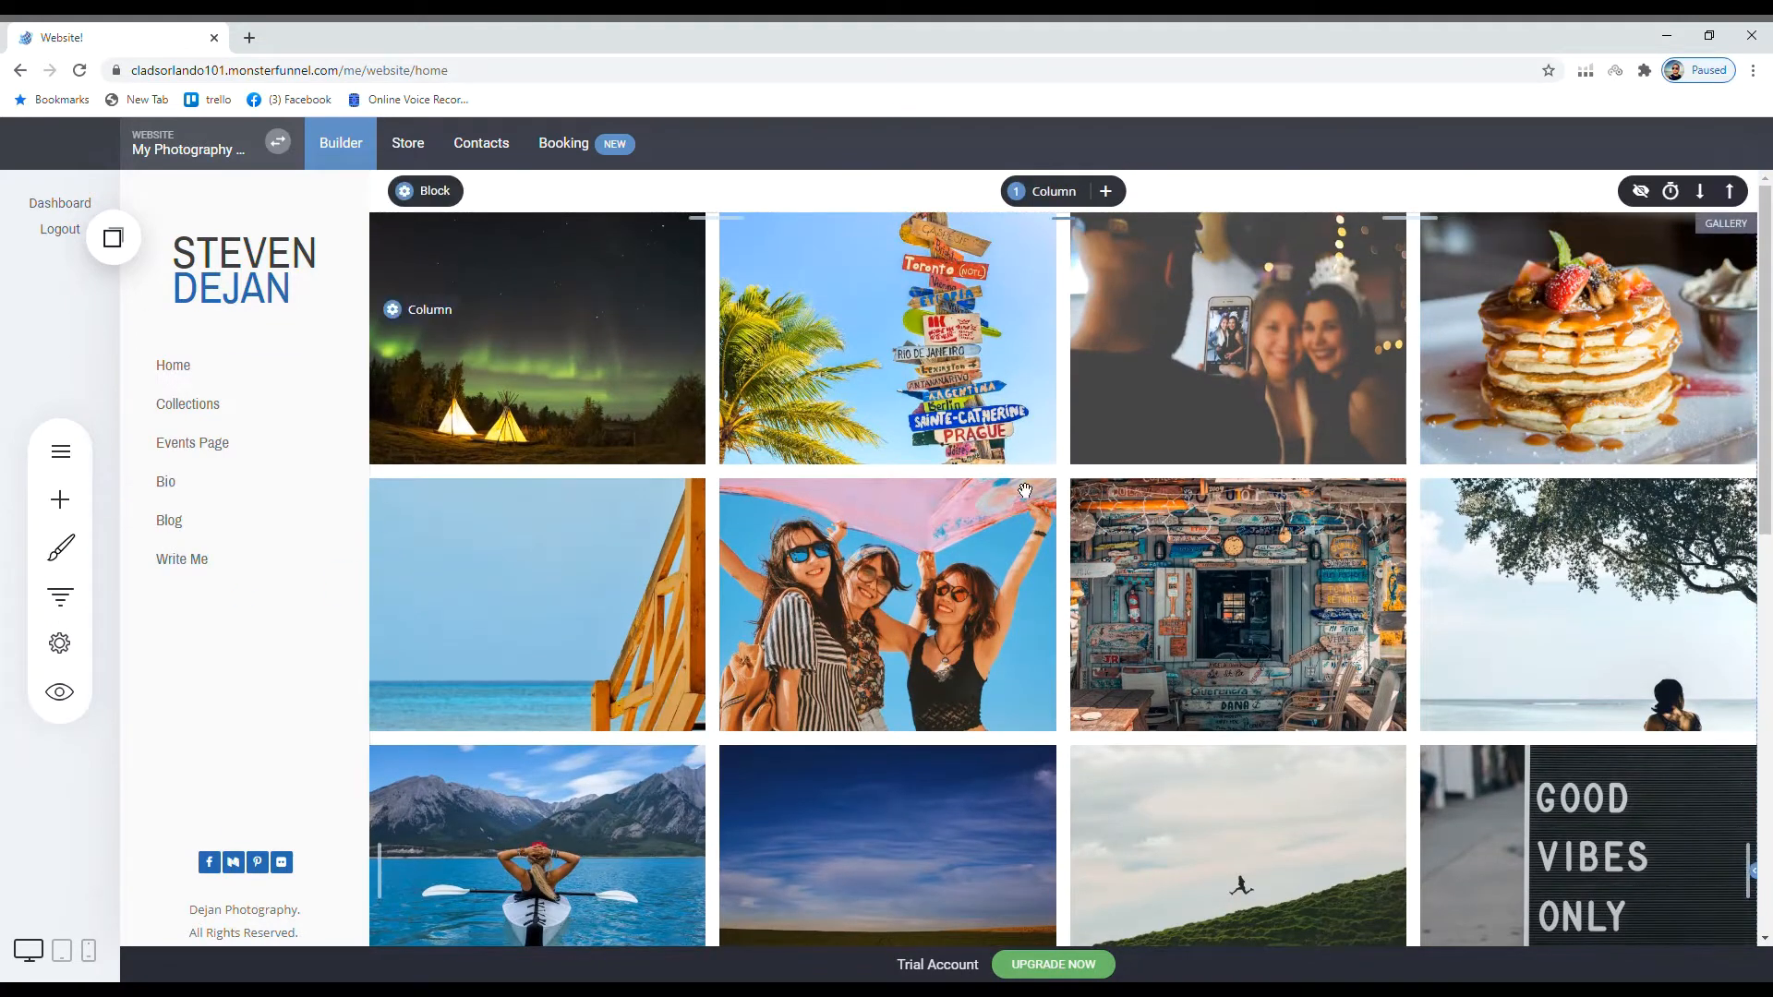
click(65, 516)
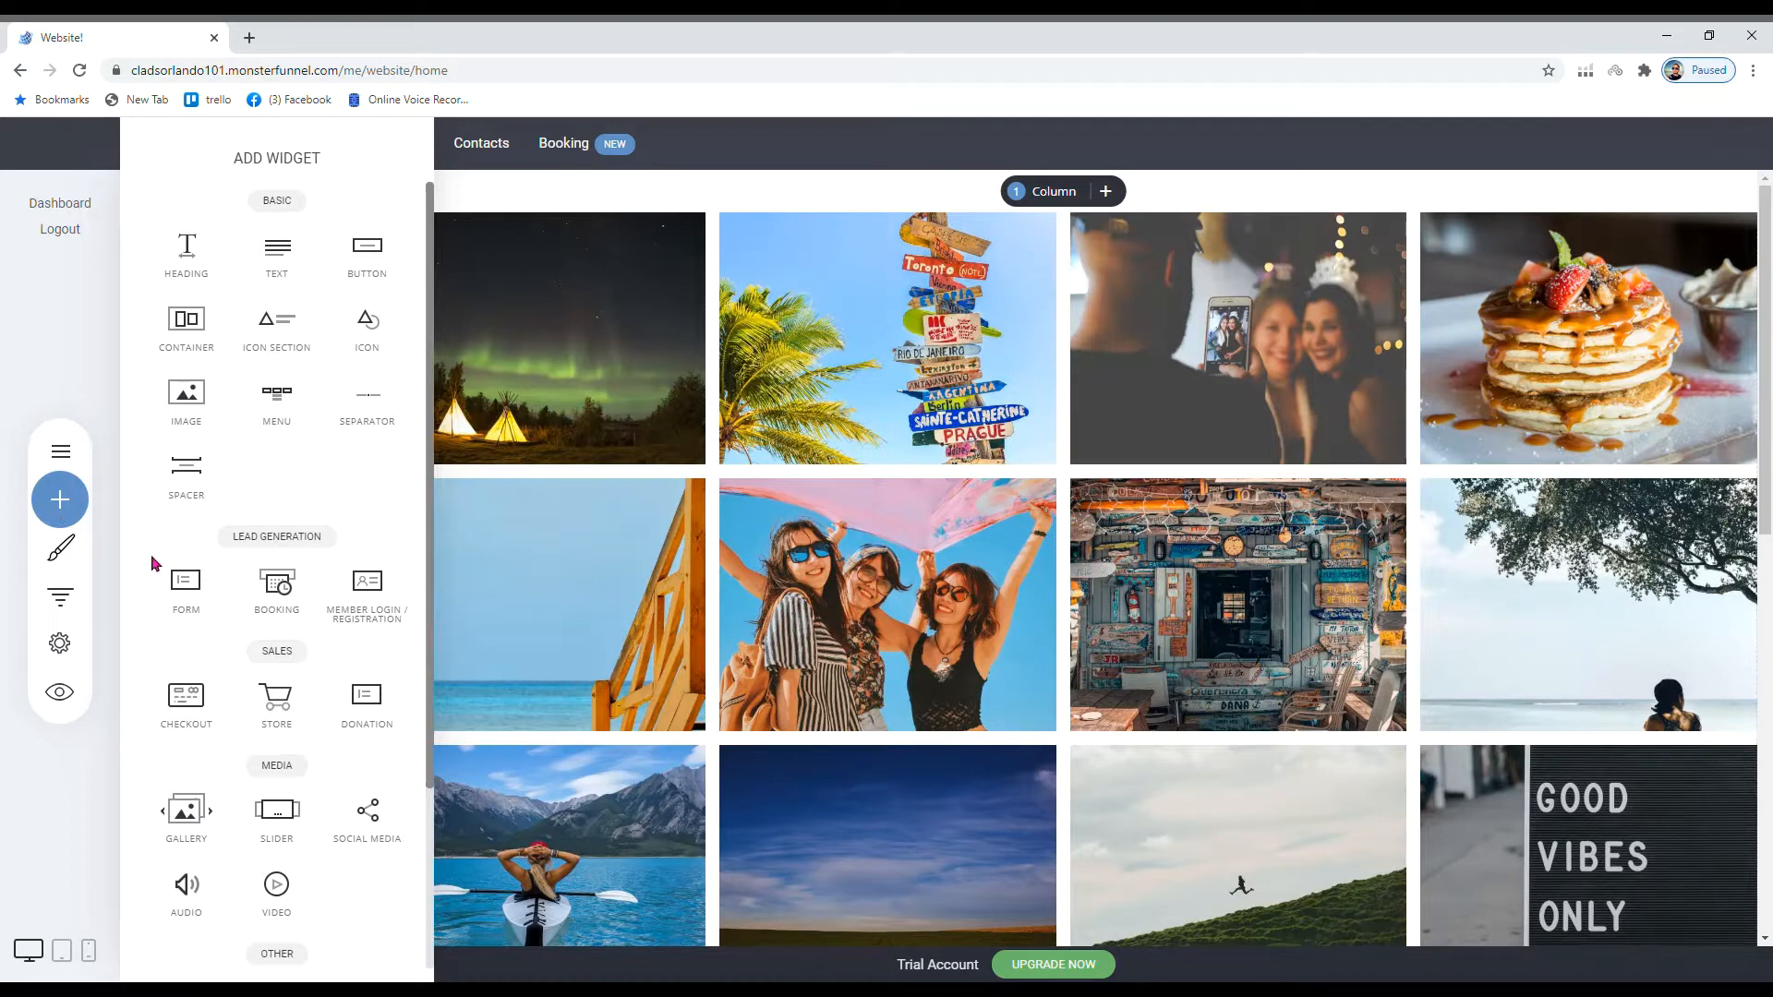
scroll(266, 674, down, 3)
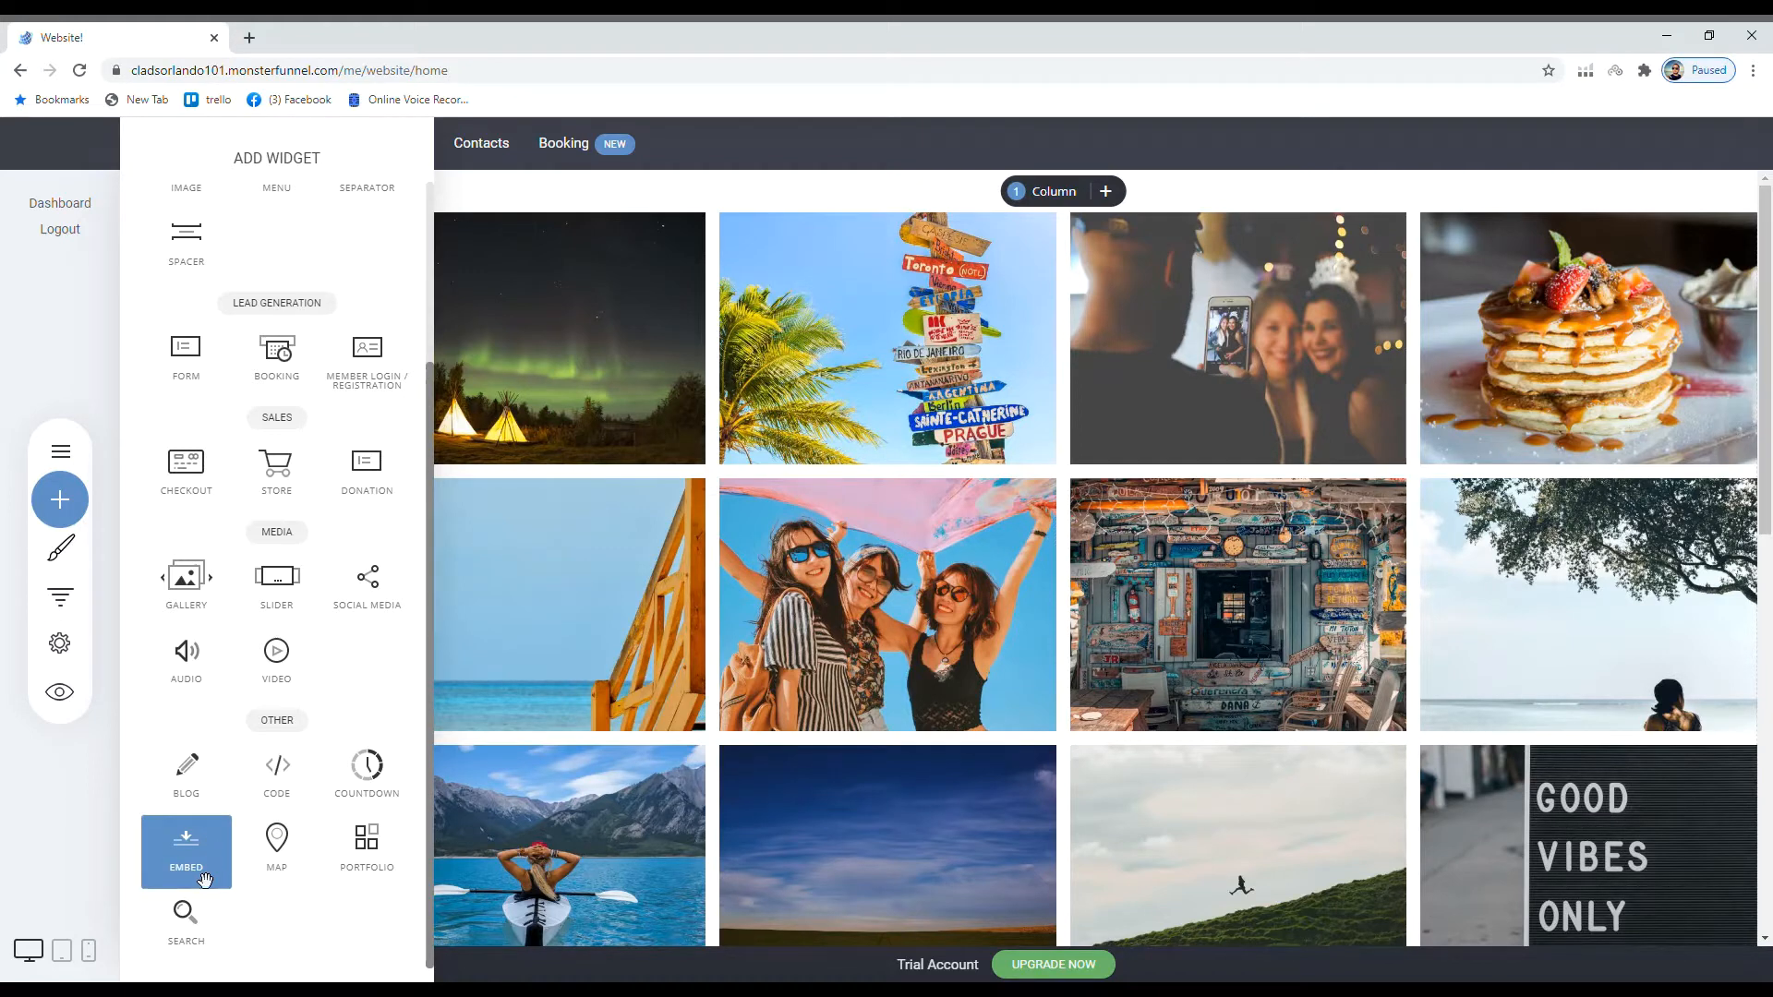
scroll(212, 794, up, 2)
scroll(277, 739, down, 2)
scroll(315, 714, up, 3)
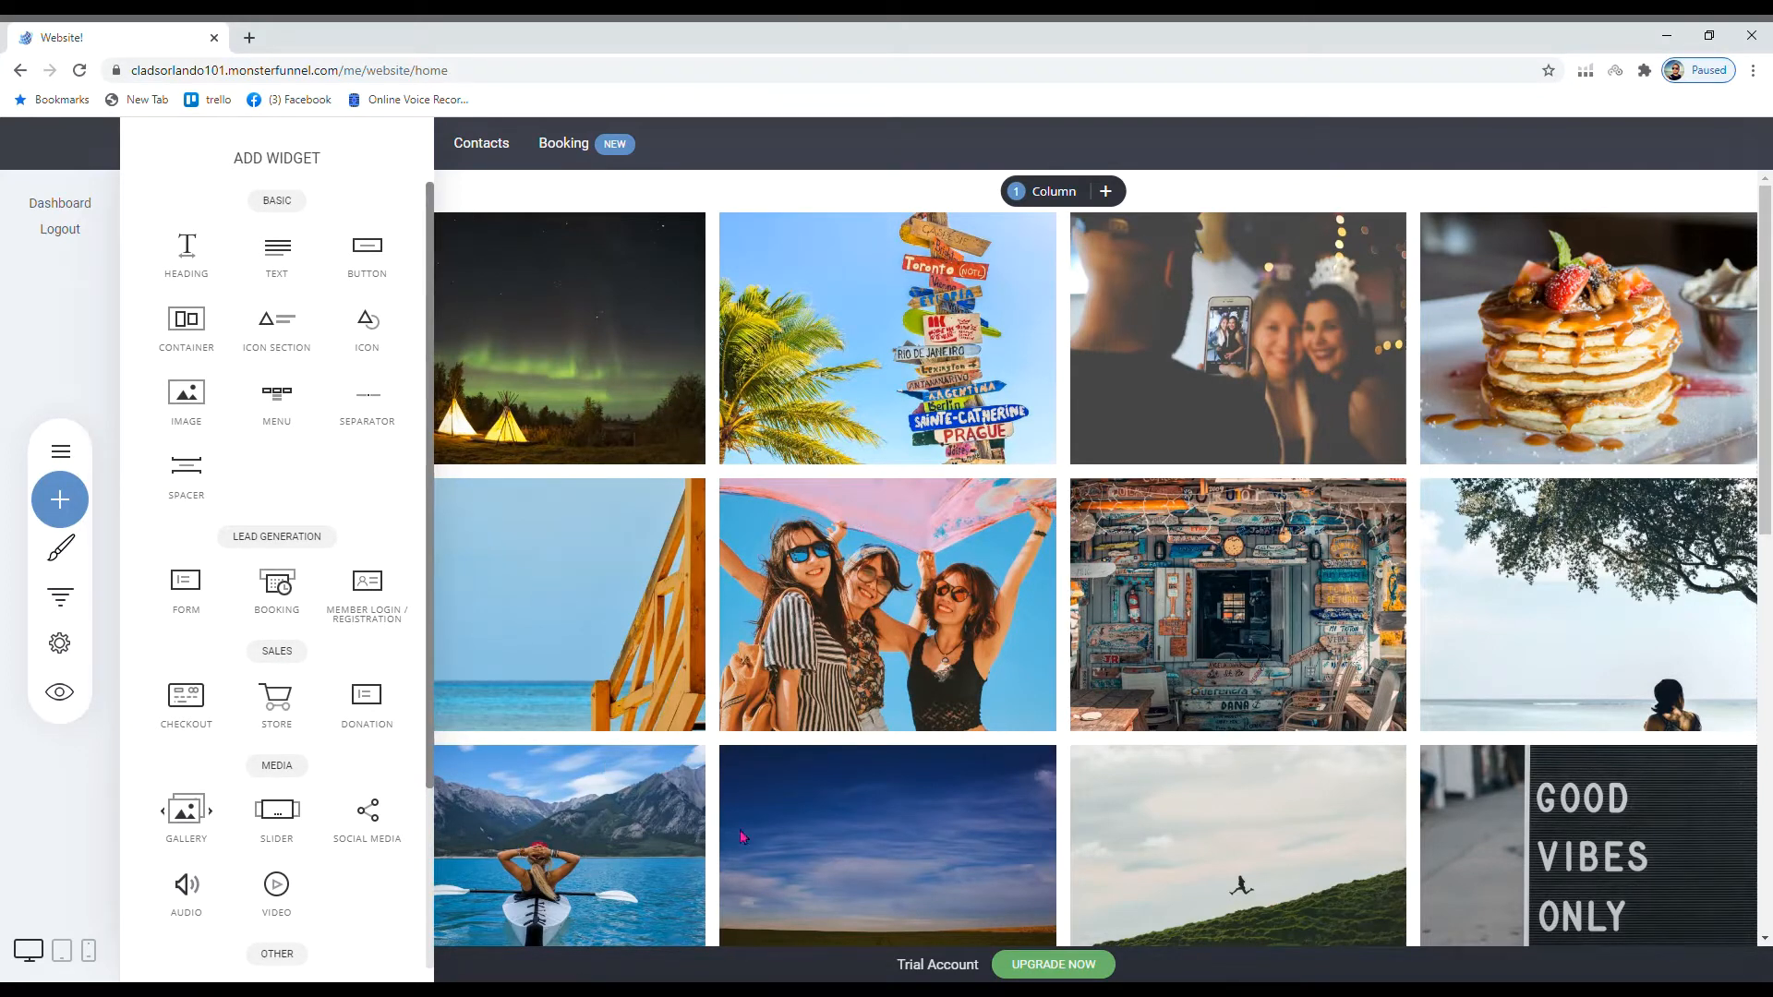
click(638, 787)
scroll(639, 794, down, 9)
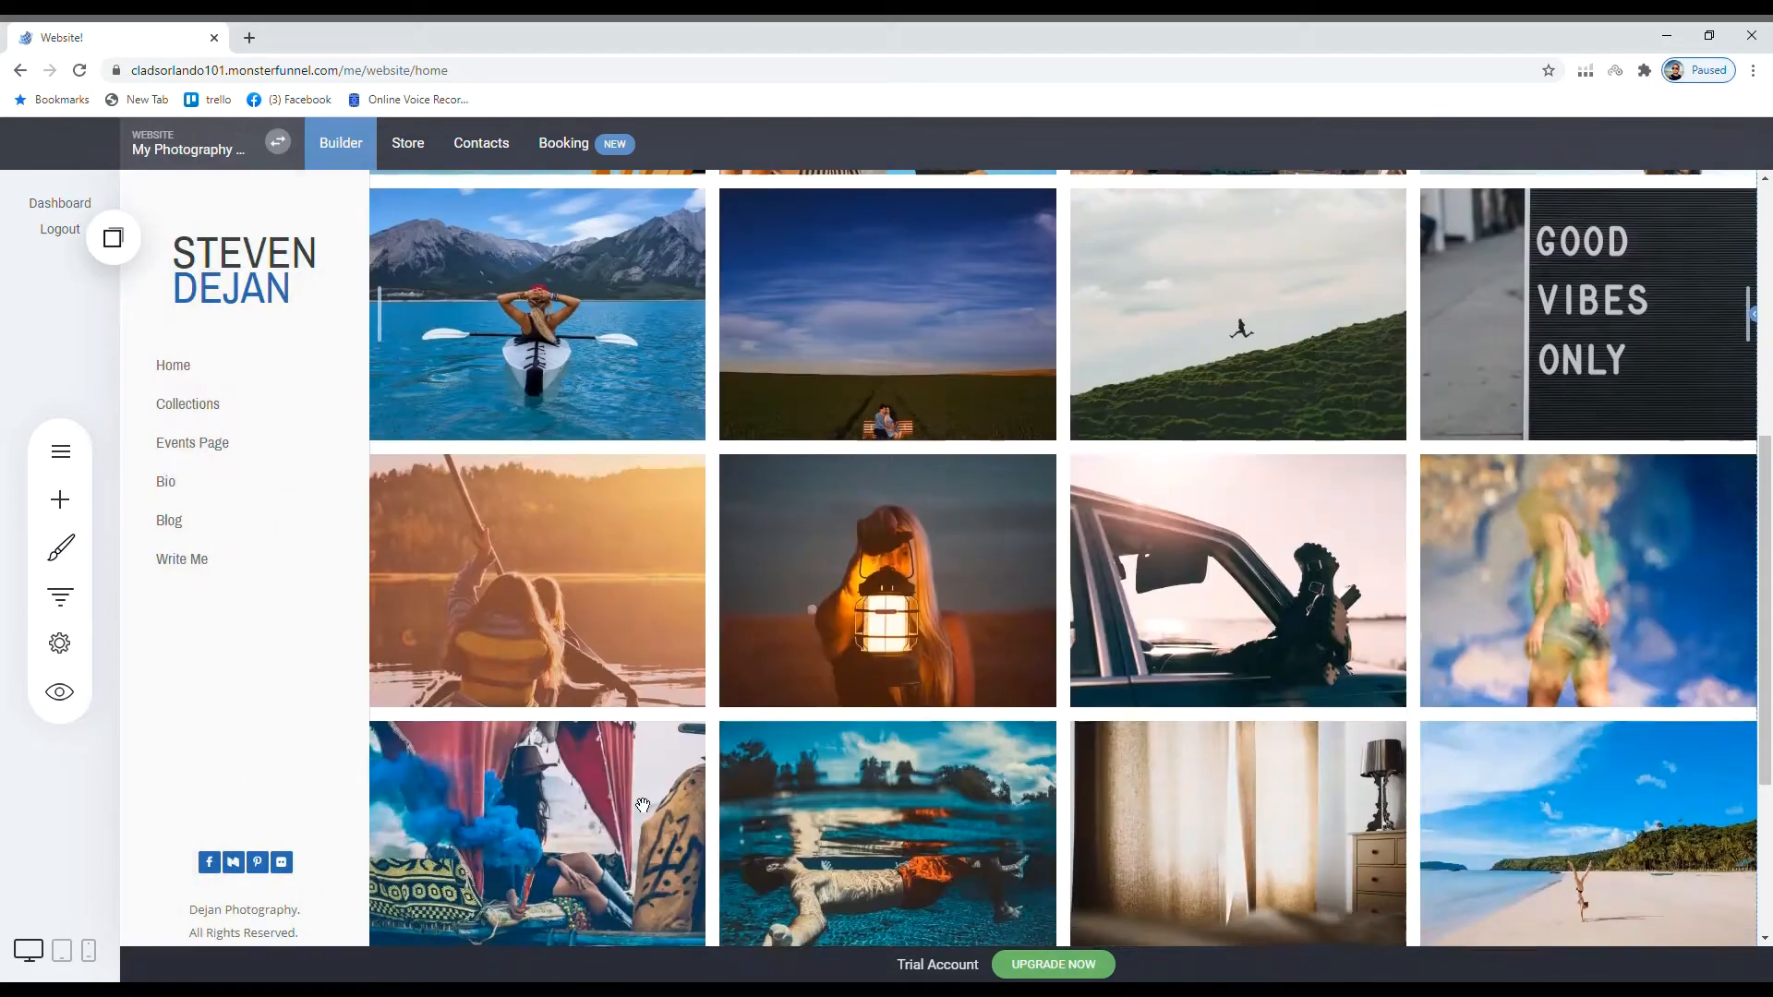
scroll(639, 804, up, 5)
scroll(638, 806, up, 5)
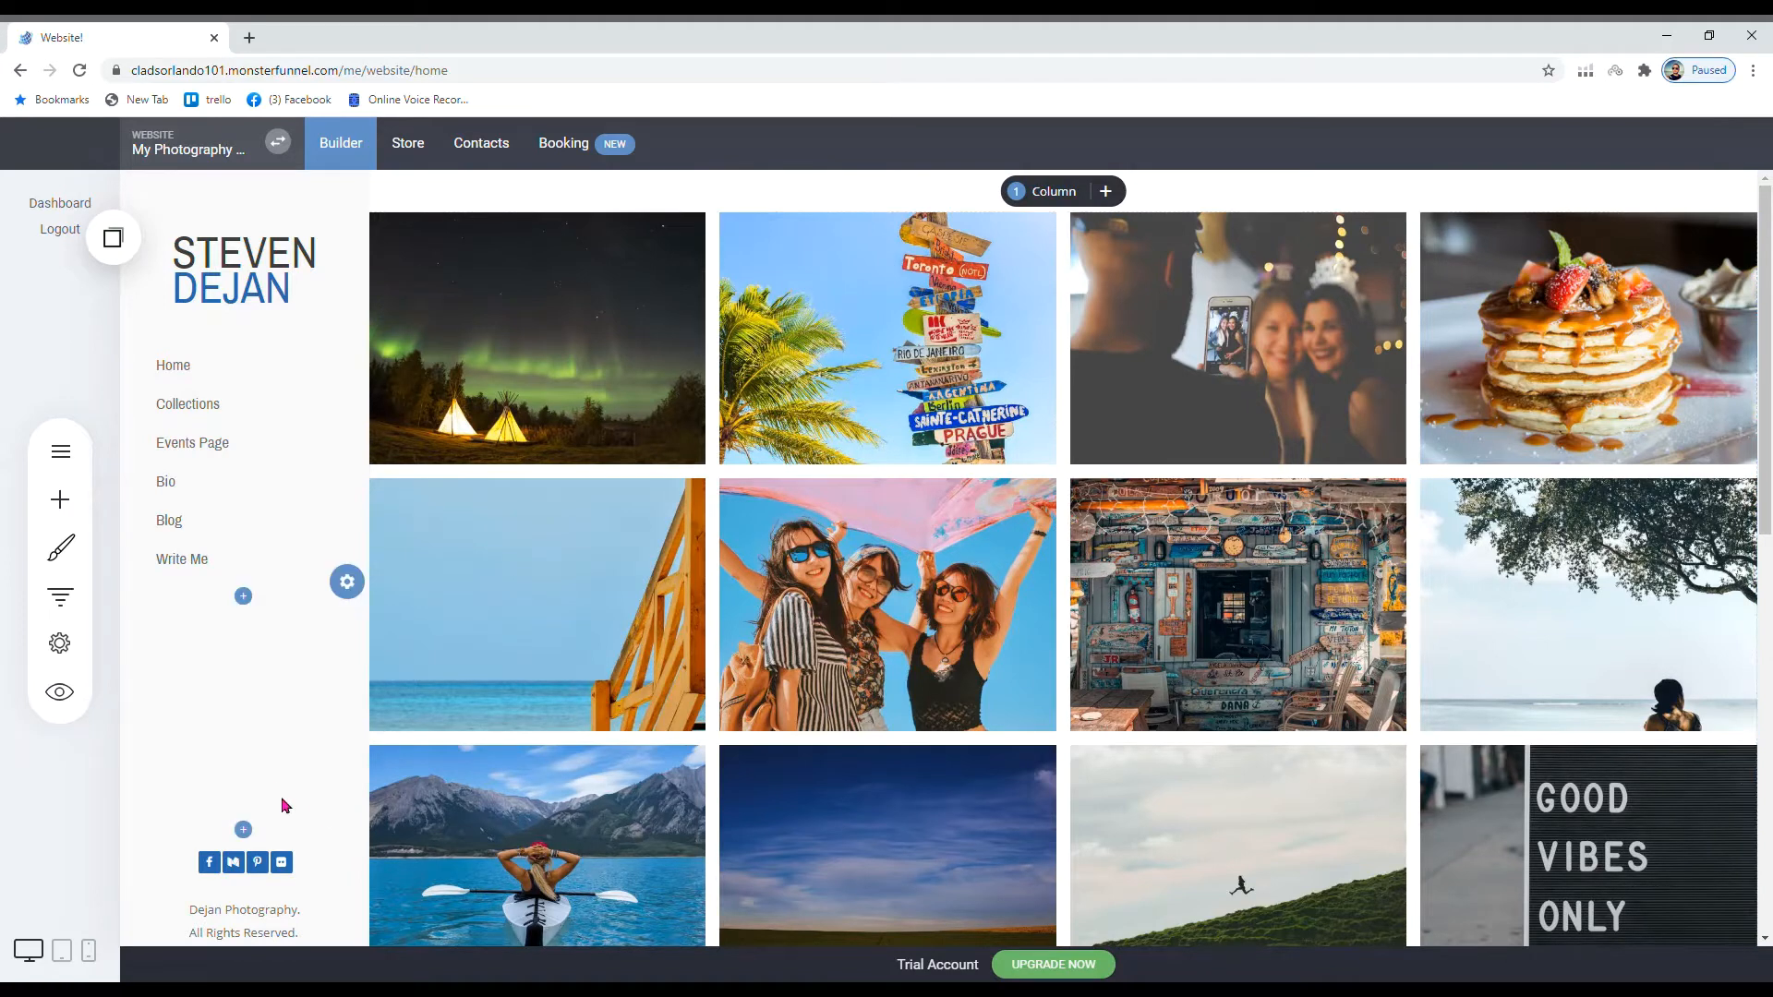
- Add a Slider widget to the home page directly above the photo gallery
click(59, 500)
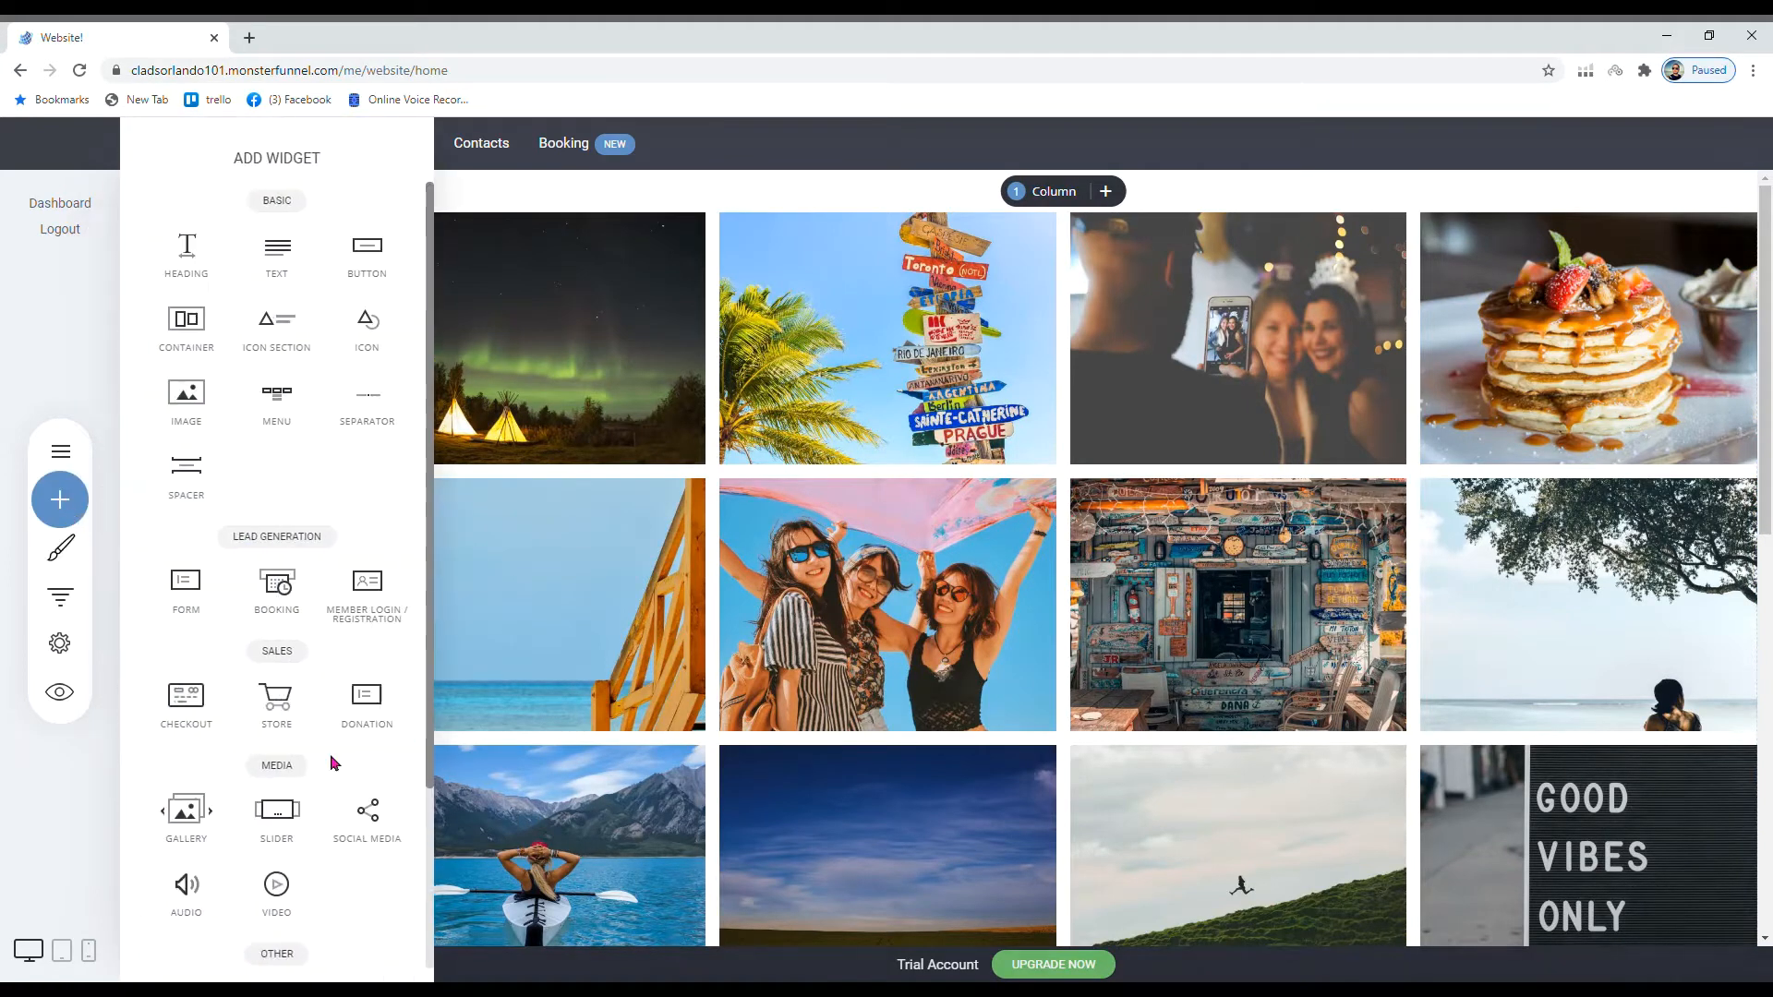
scroll(277, 554, down, 3)
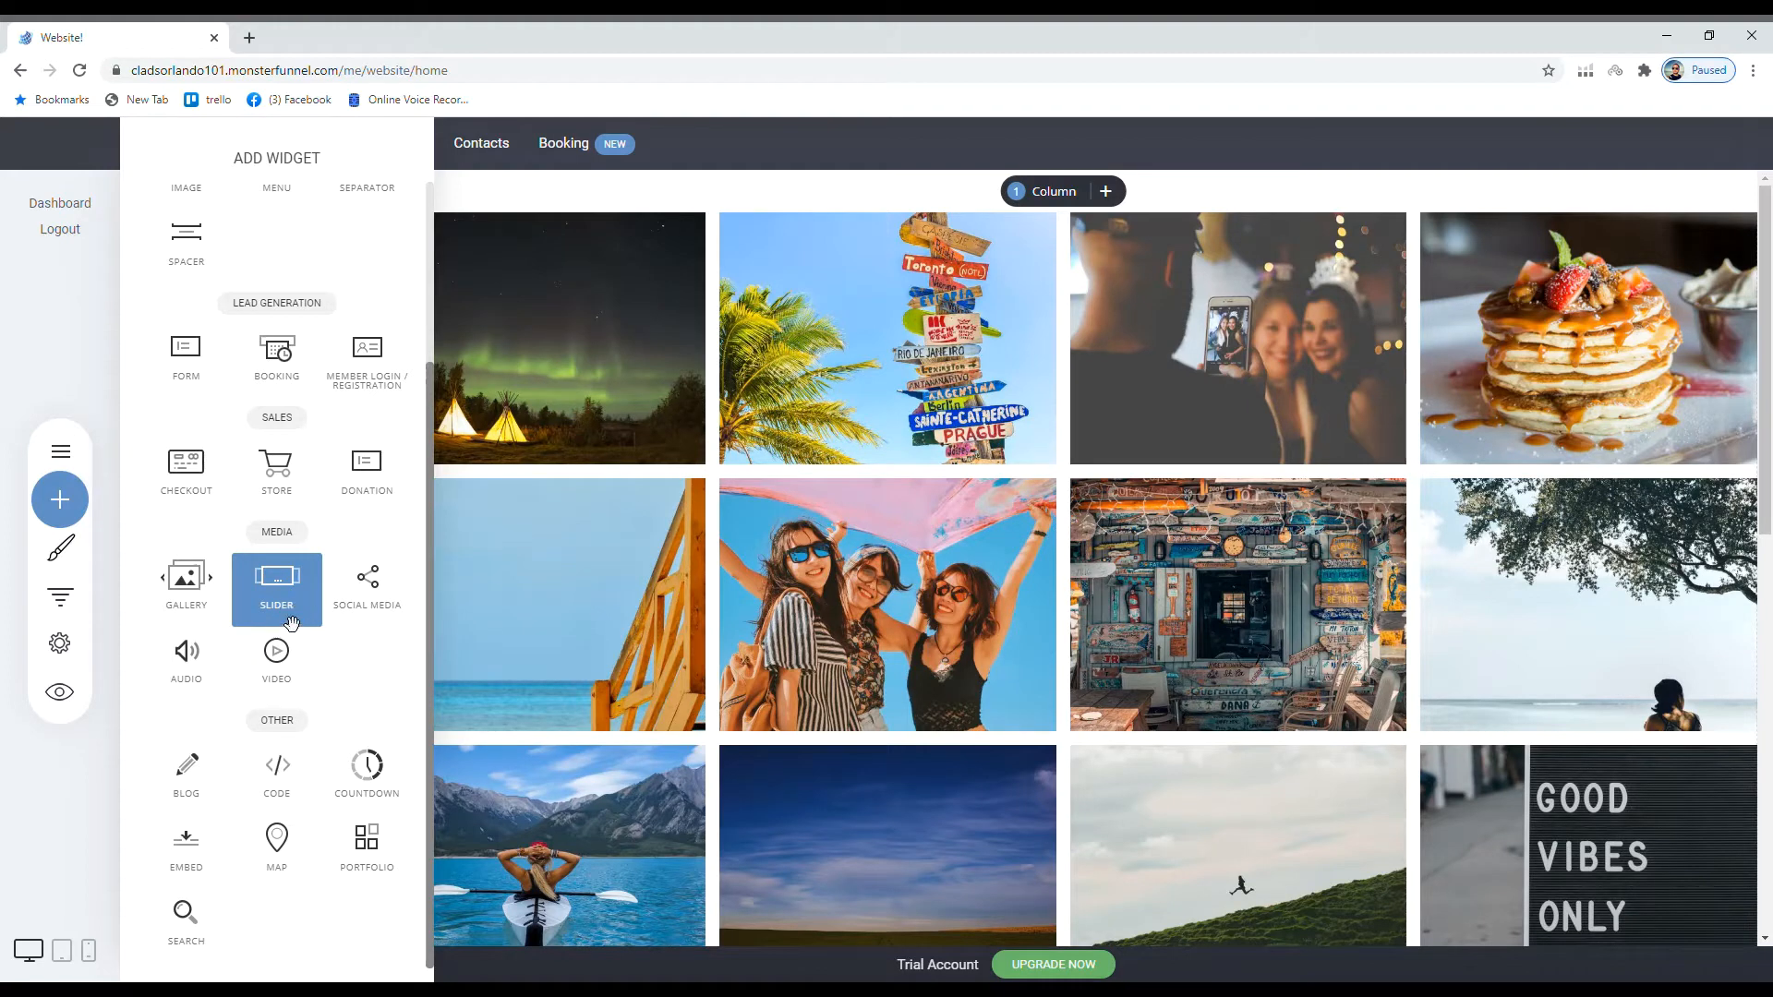
drag(296, 607, 823, 205)
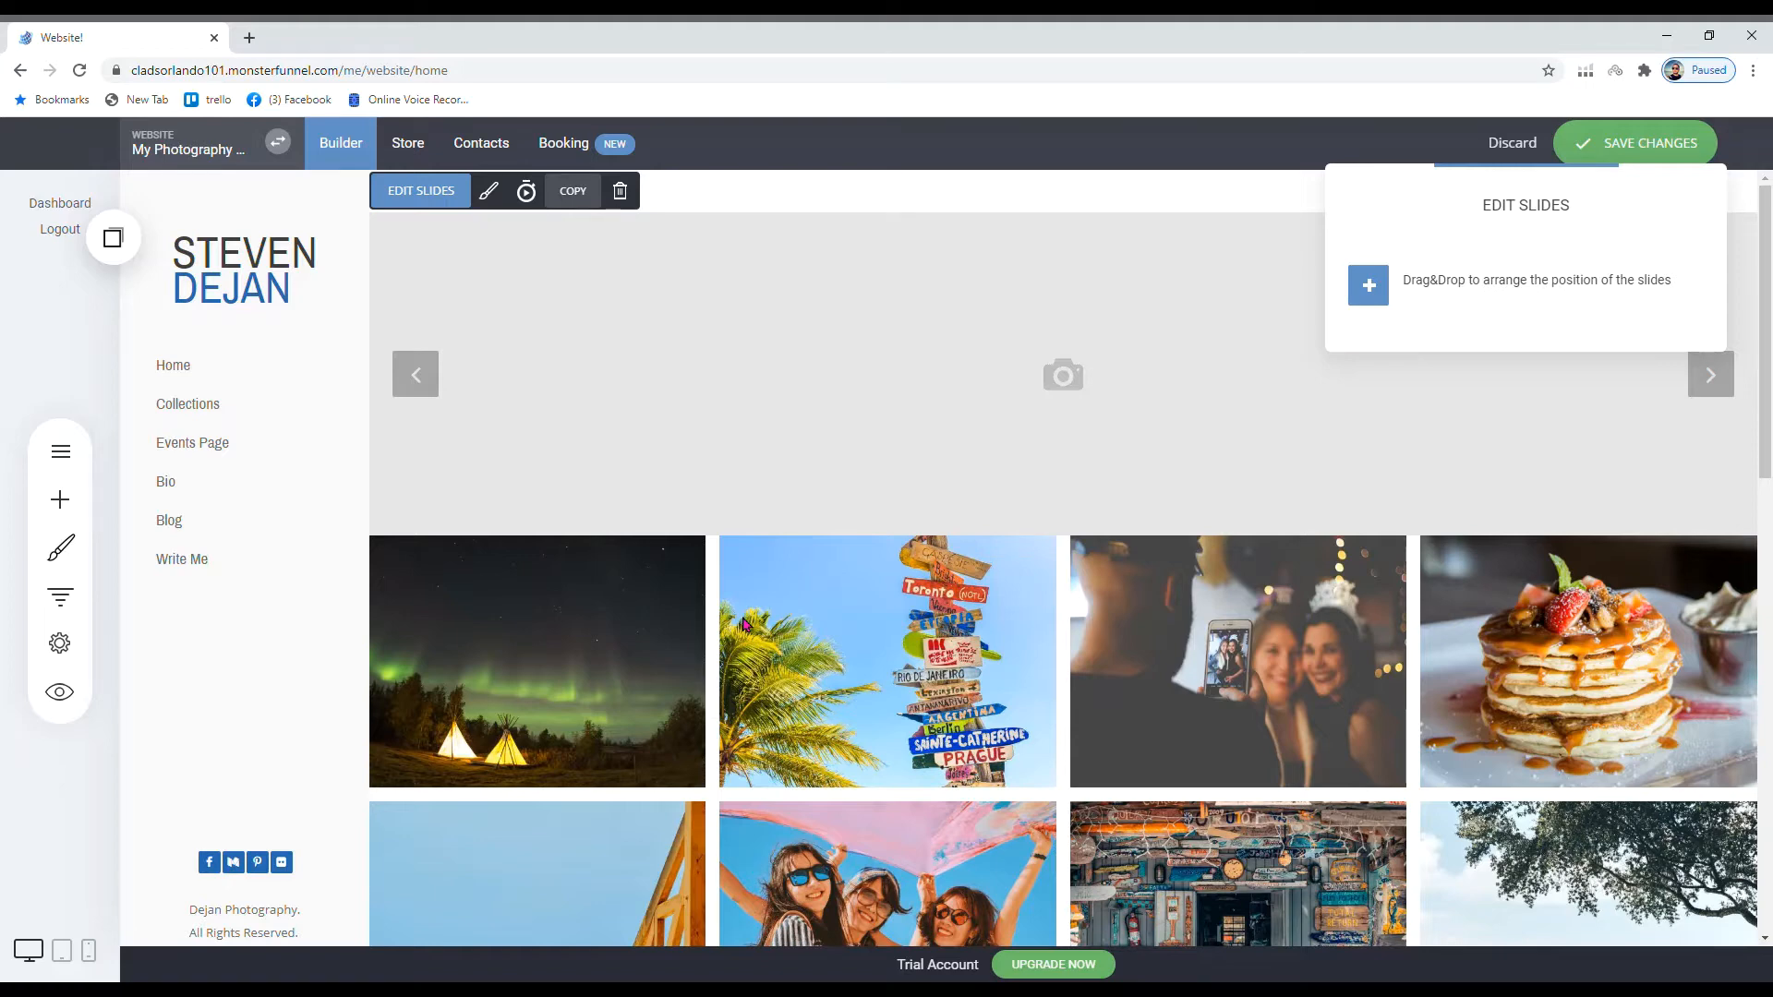
- Add a slide to the slider using the sunrise-over-mountain photo from the Images folder as its background
click(1370, 286)
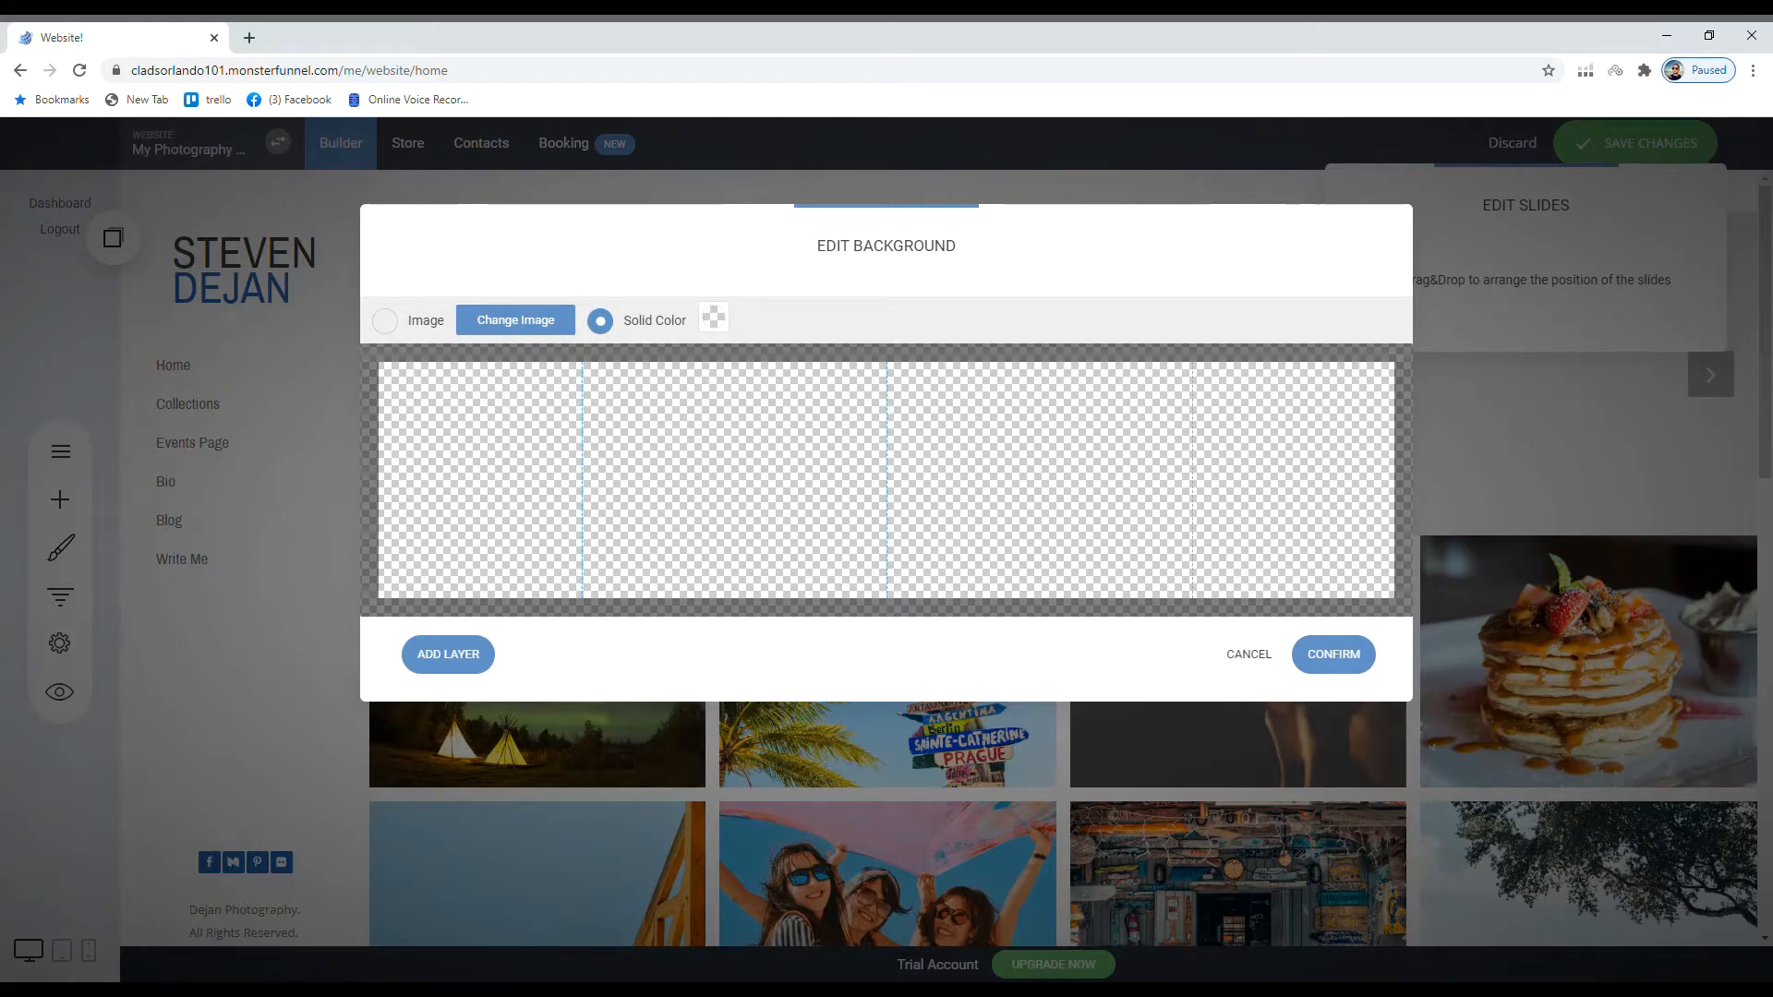
click(518, 323)
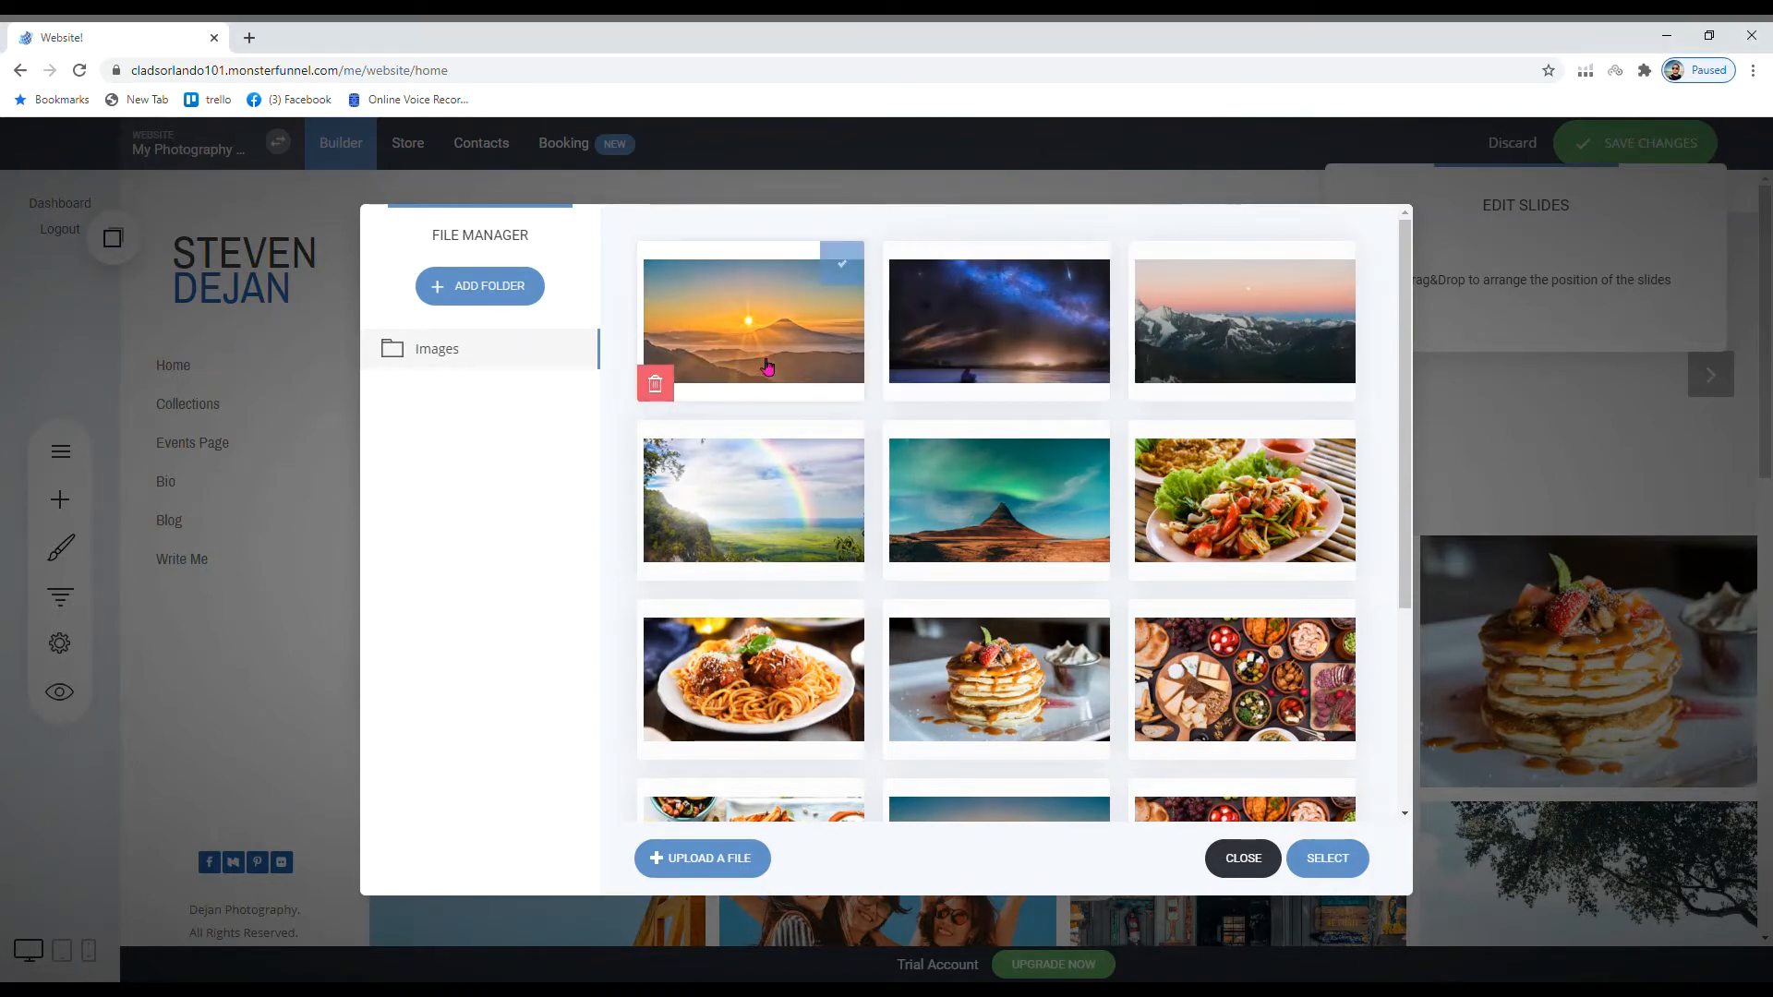
click(842, 263)
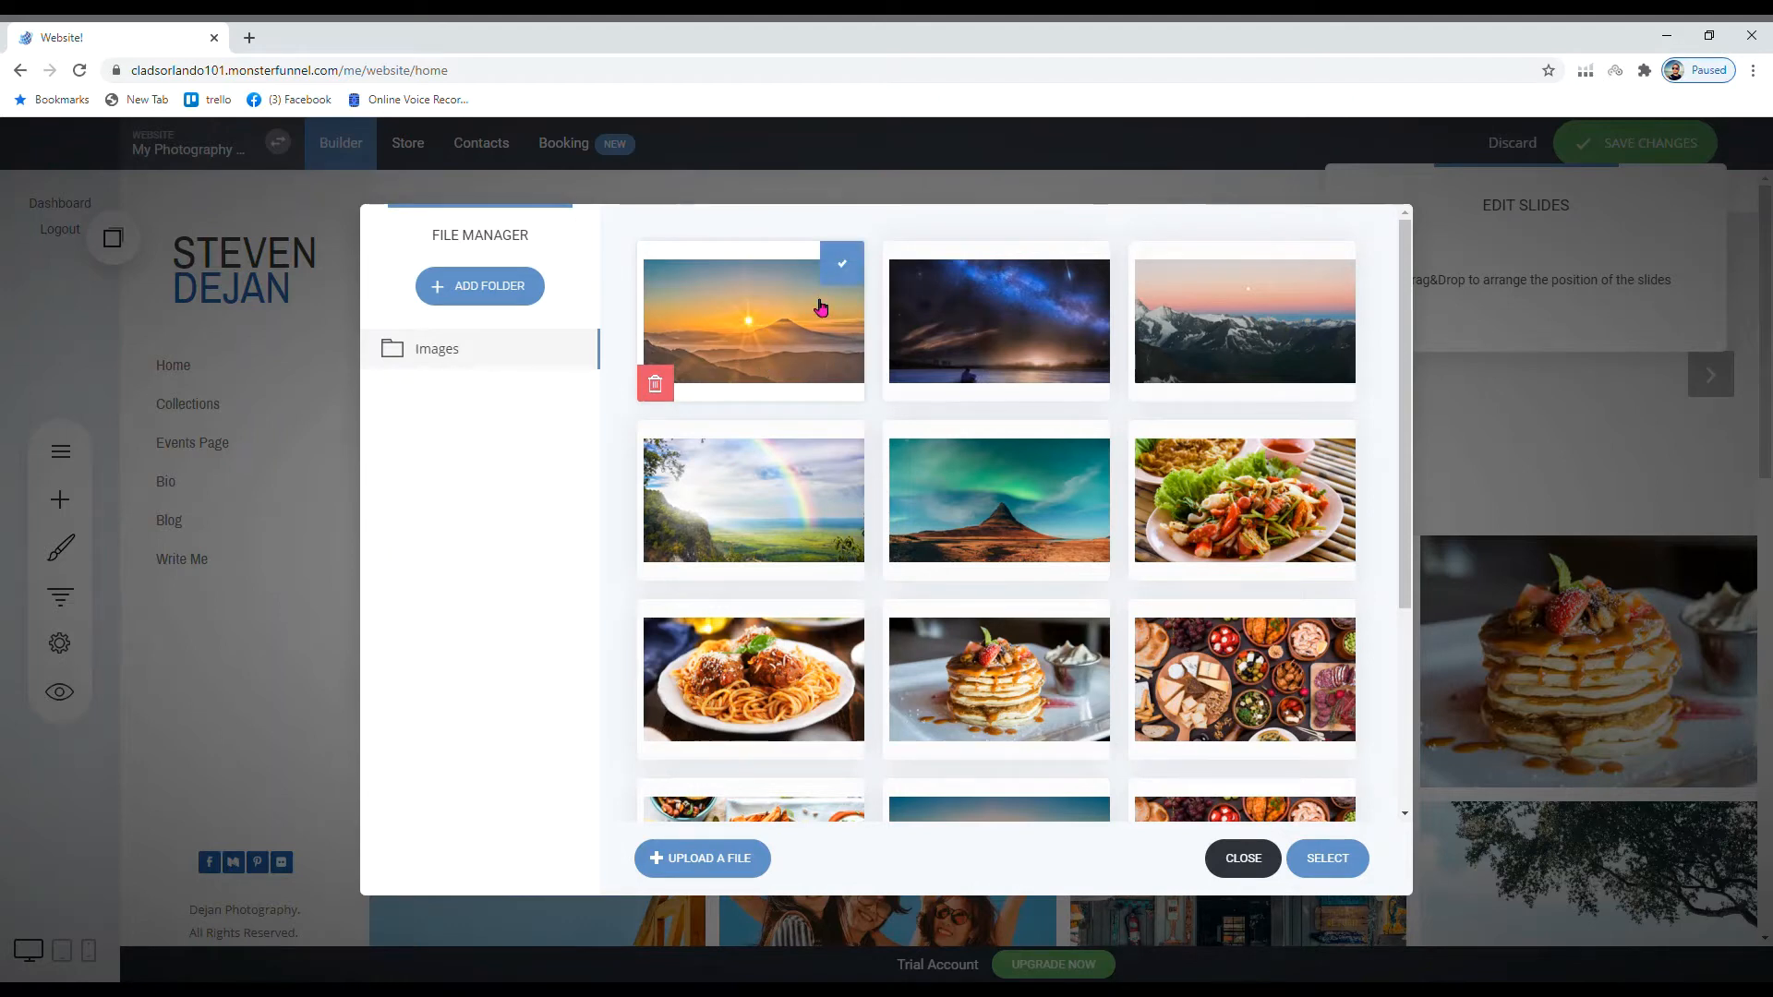
click(1332, 859)
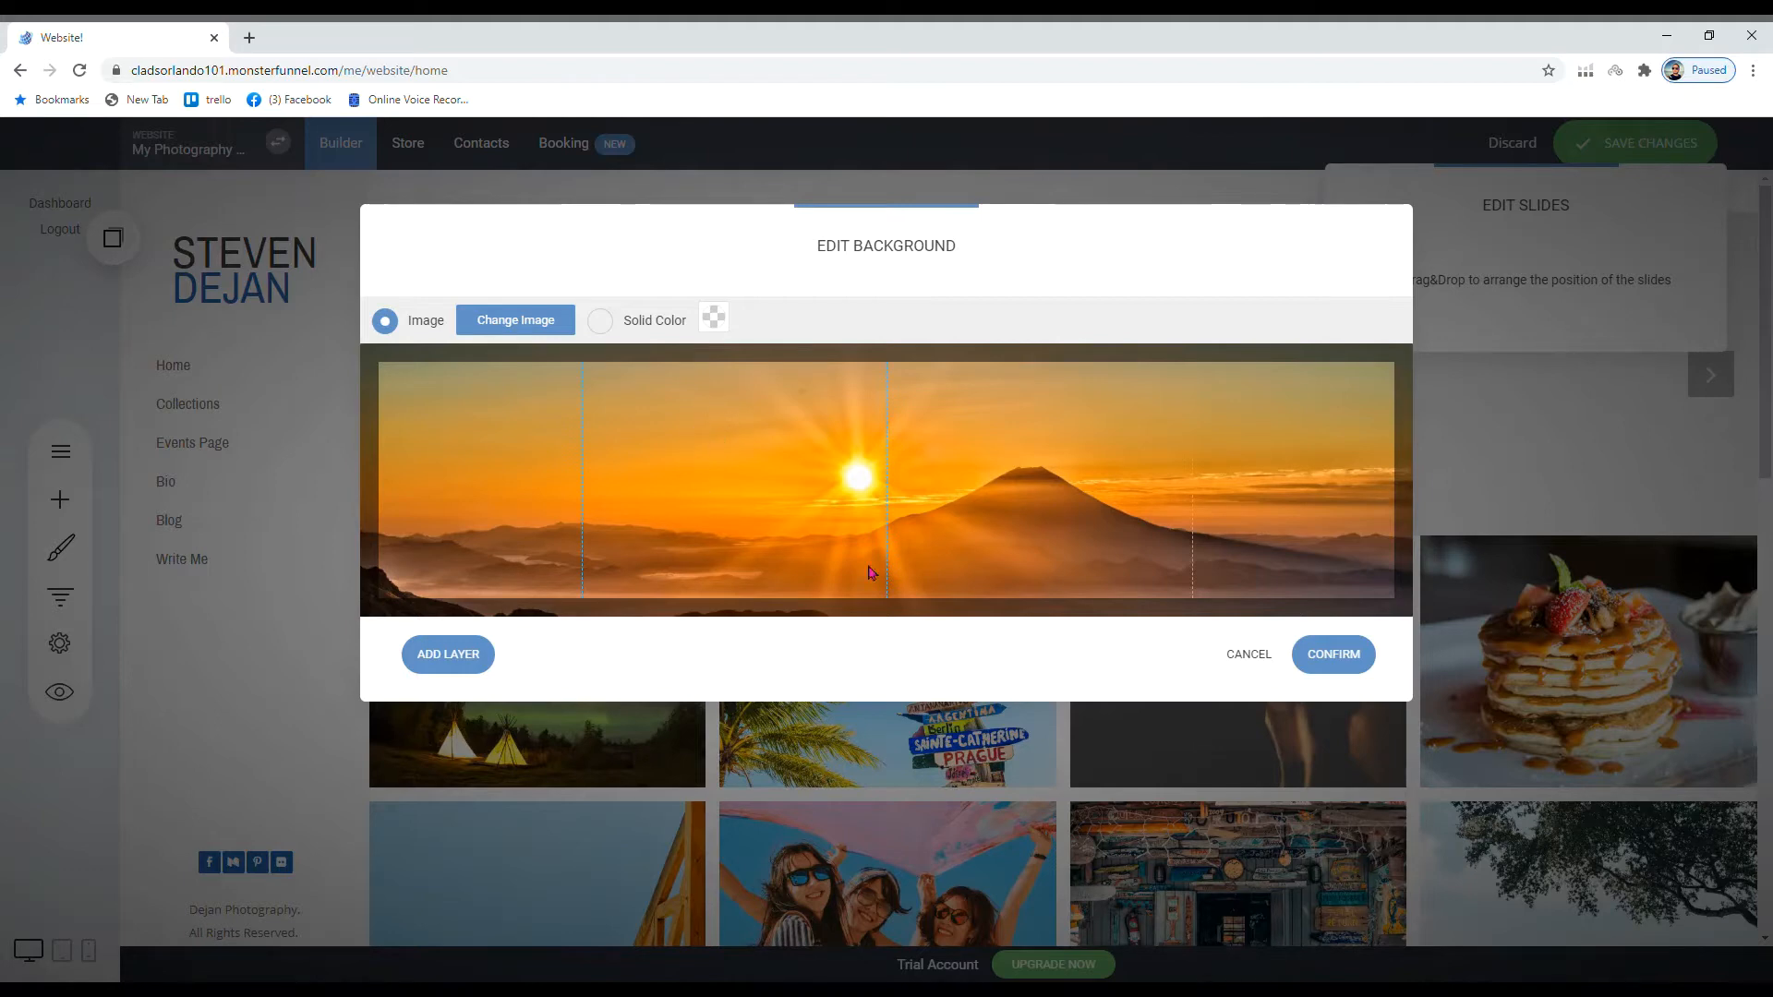
click(1330, 658)
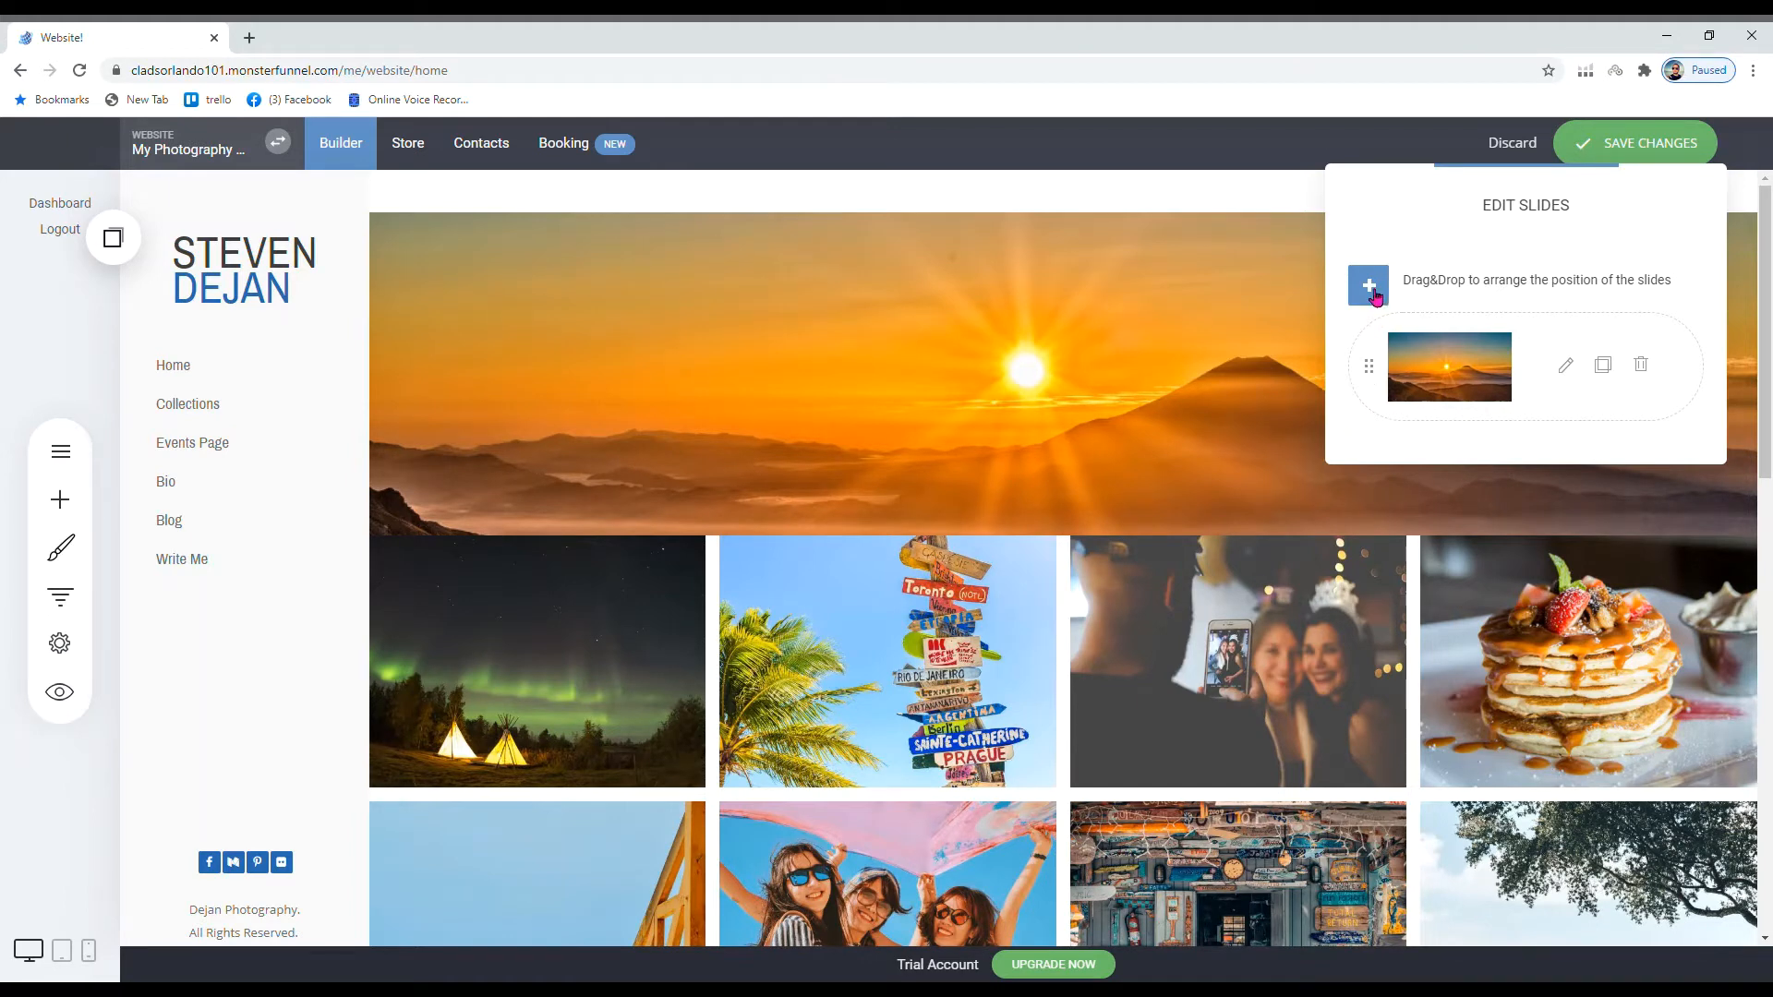
click(1082, 434)
scroll(1093, 690, down, 2)
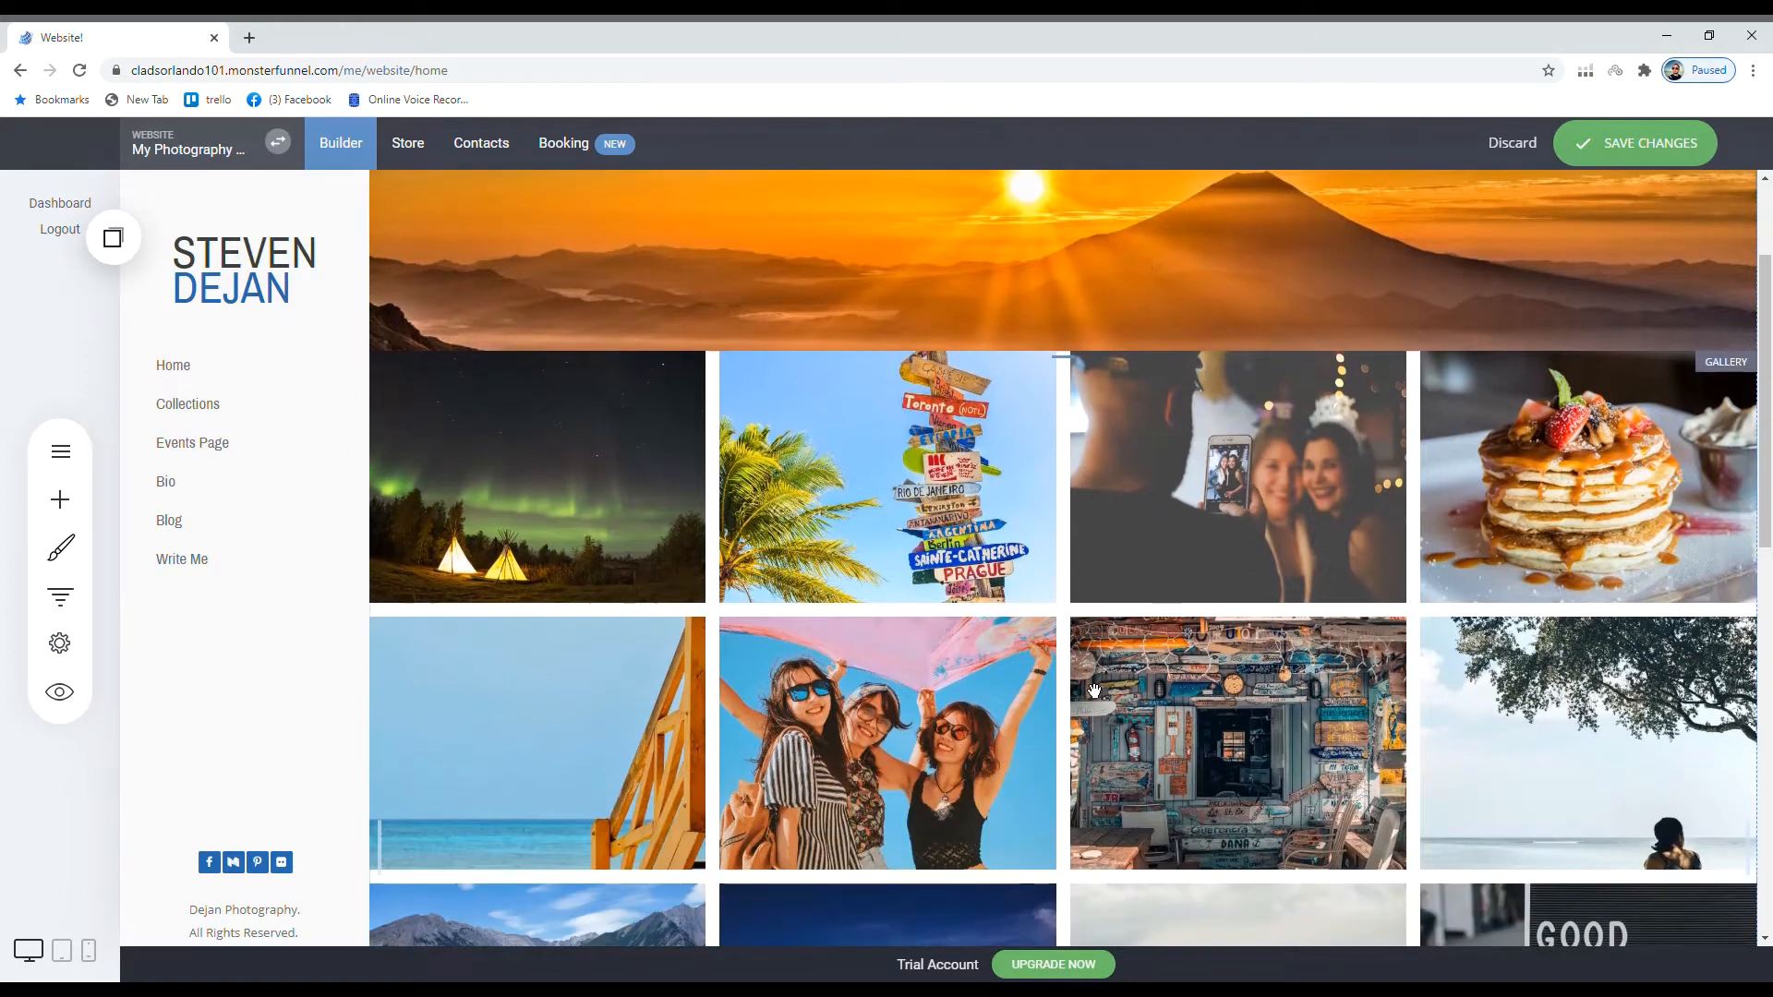
scroll(1093, 691, up, 2)
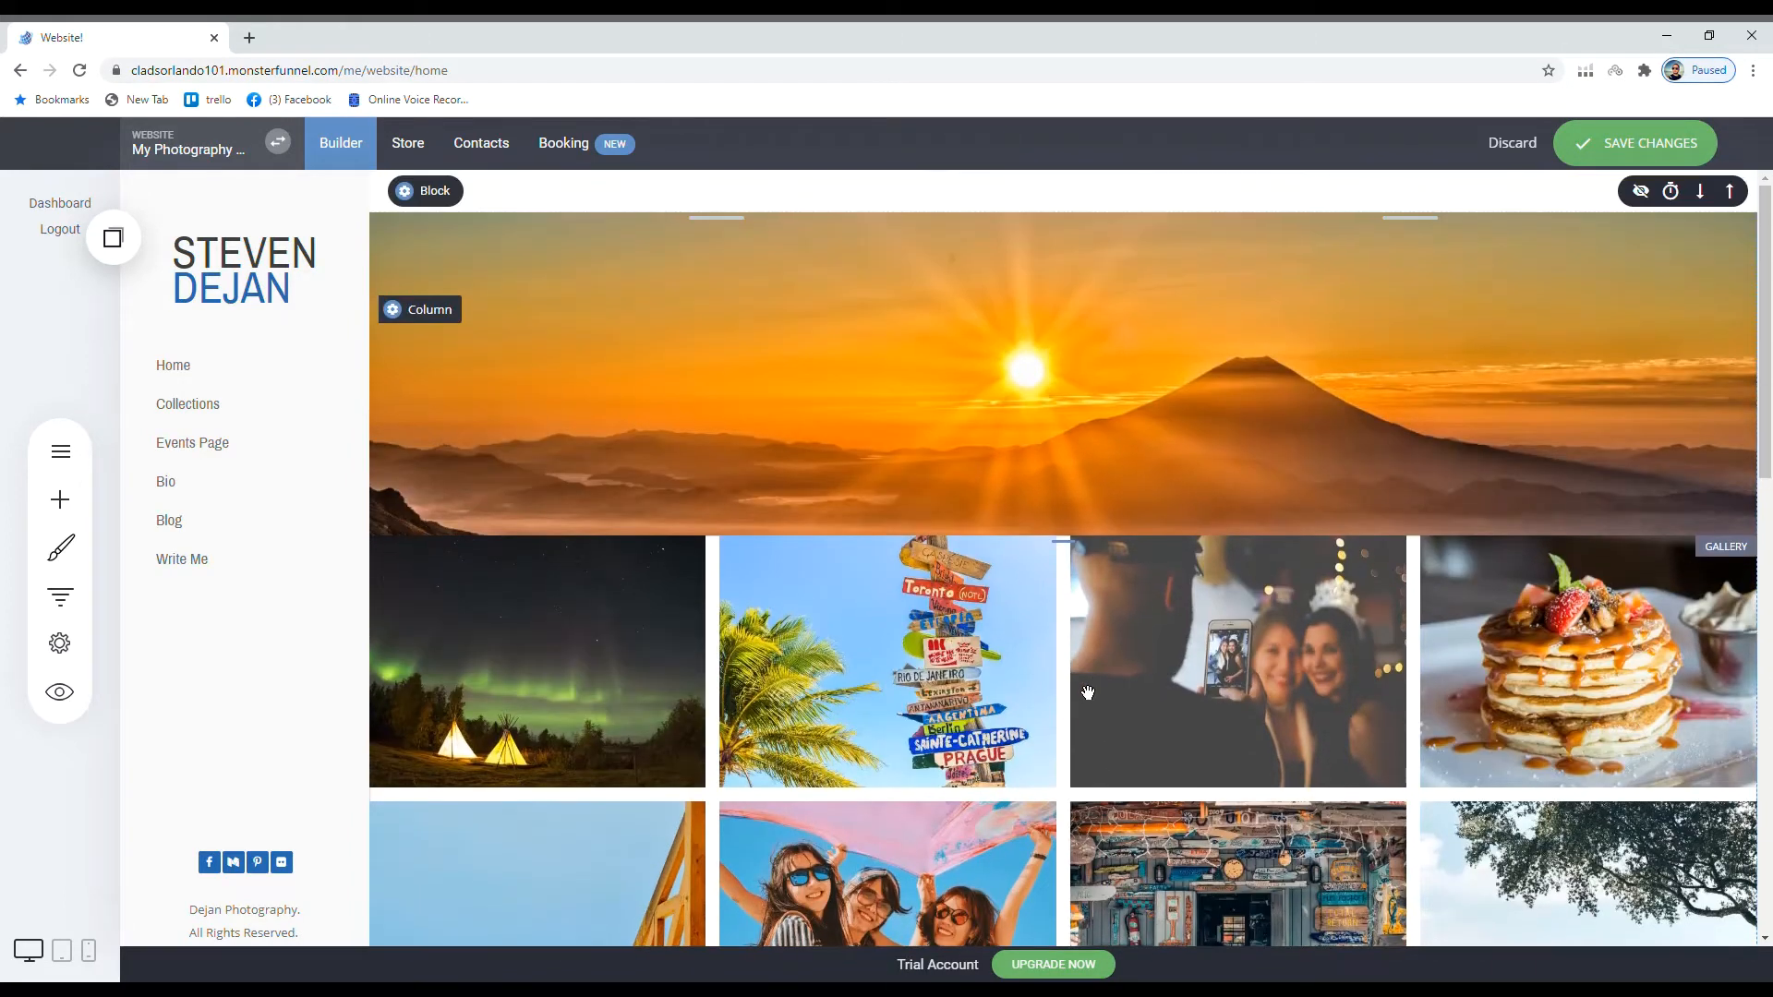
- Add a second slide to the slider using the starry Milky Way night-sky photo from the Images folder as its background
click(612, 349)
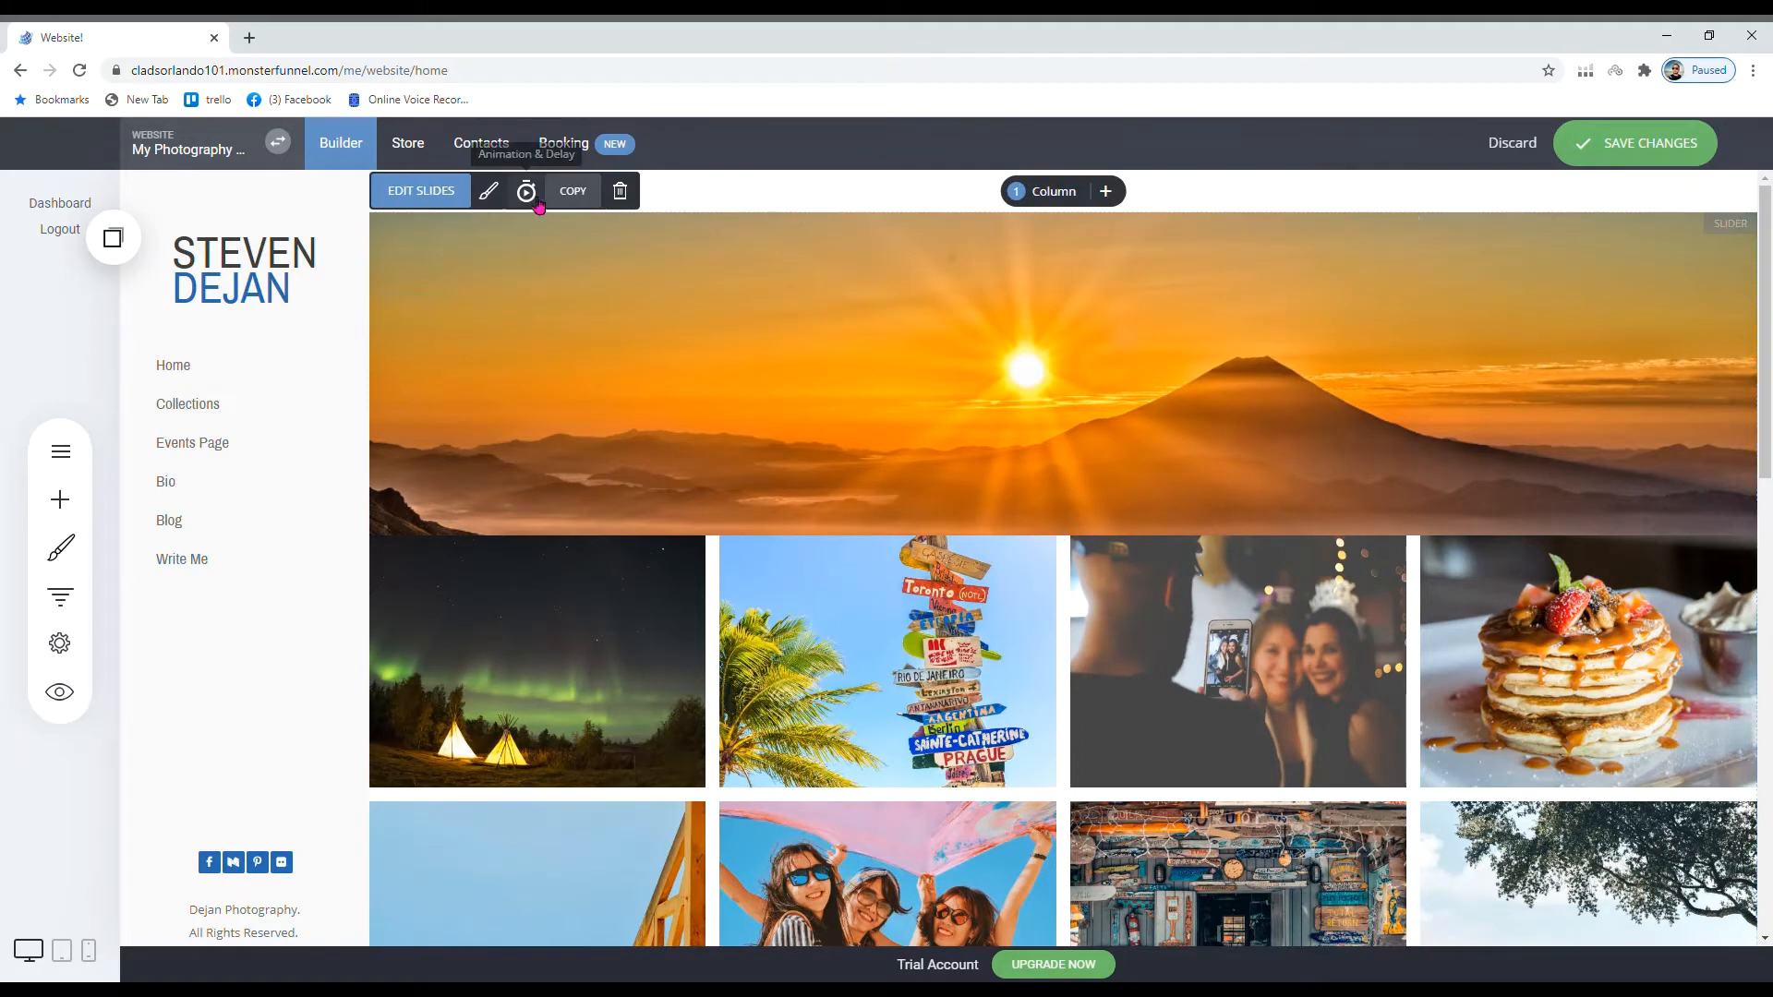
click(457, 196)
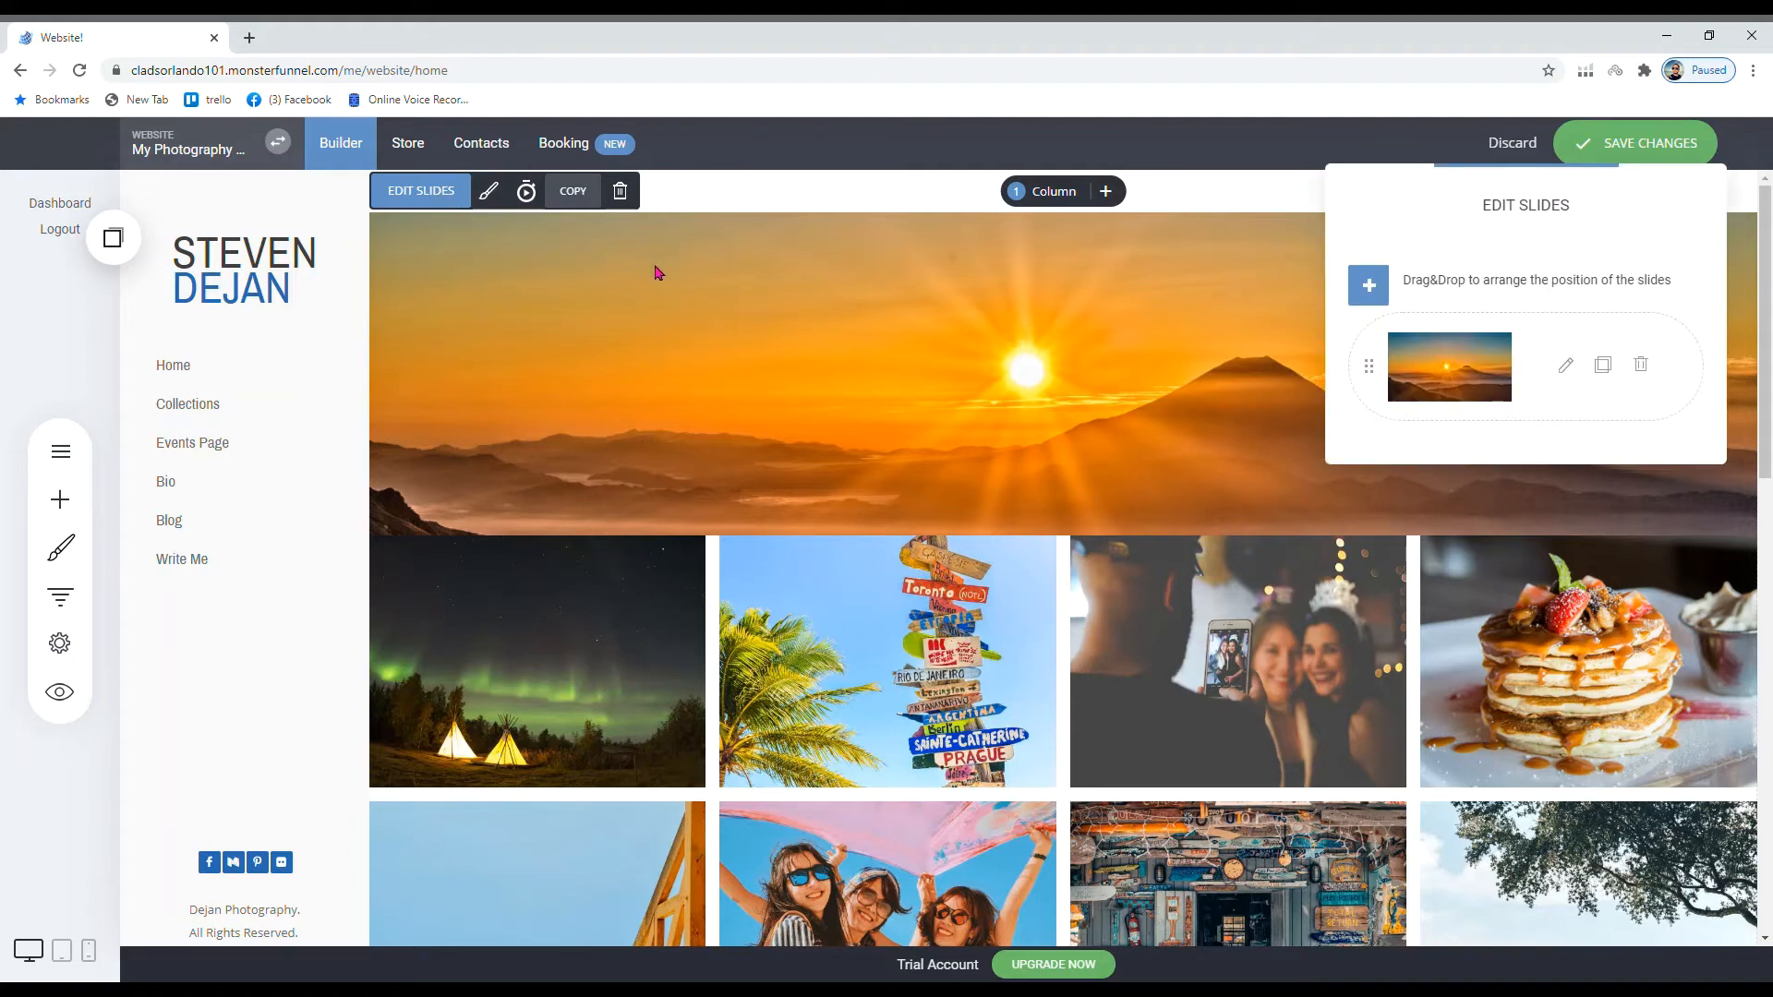
click(1369, 290)
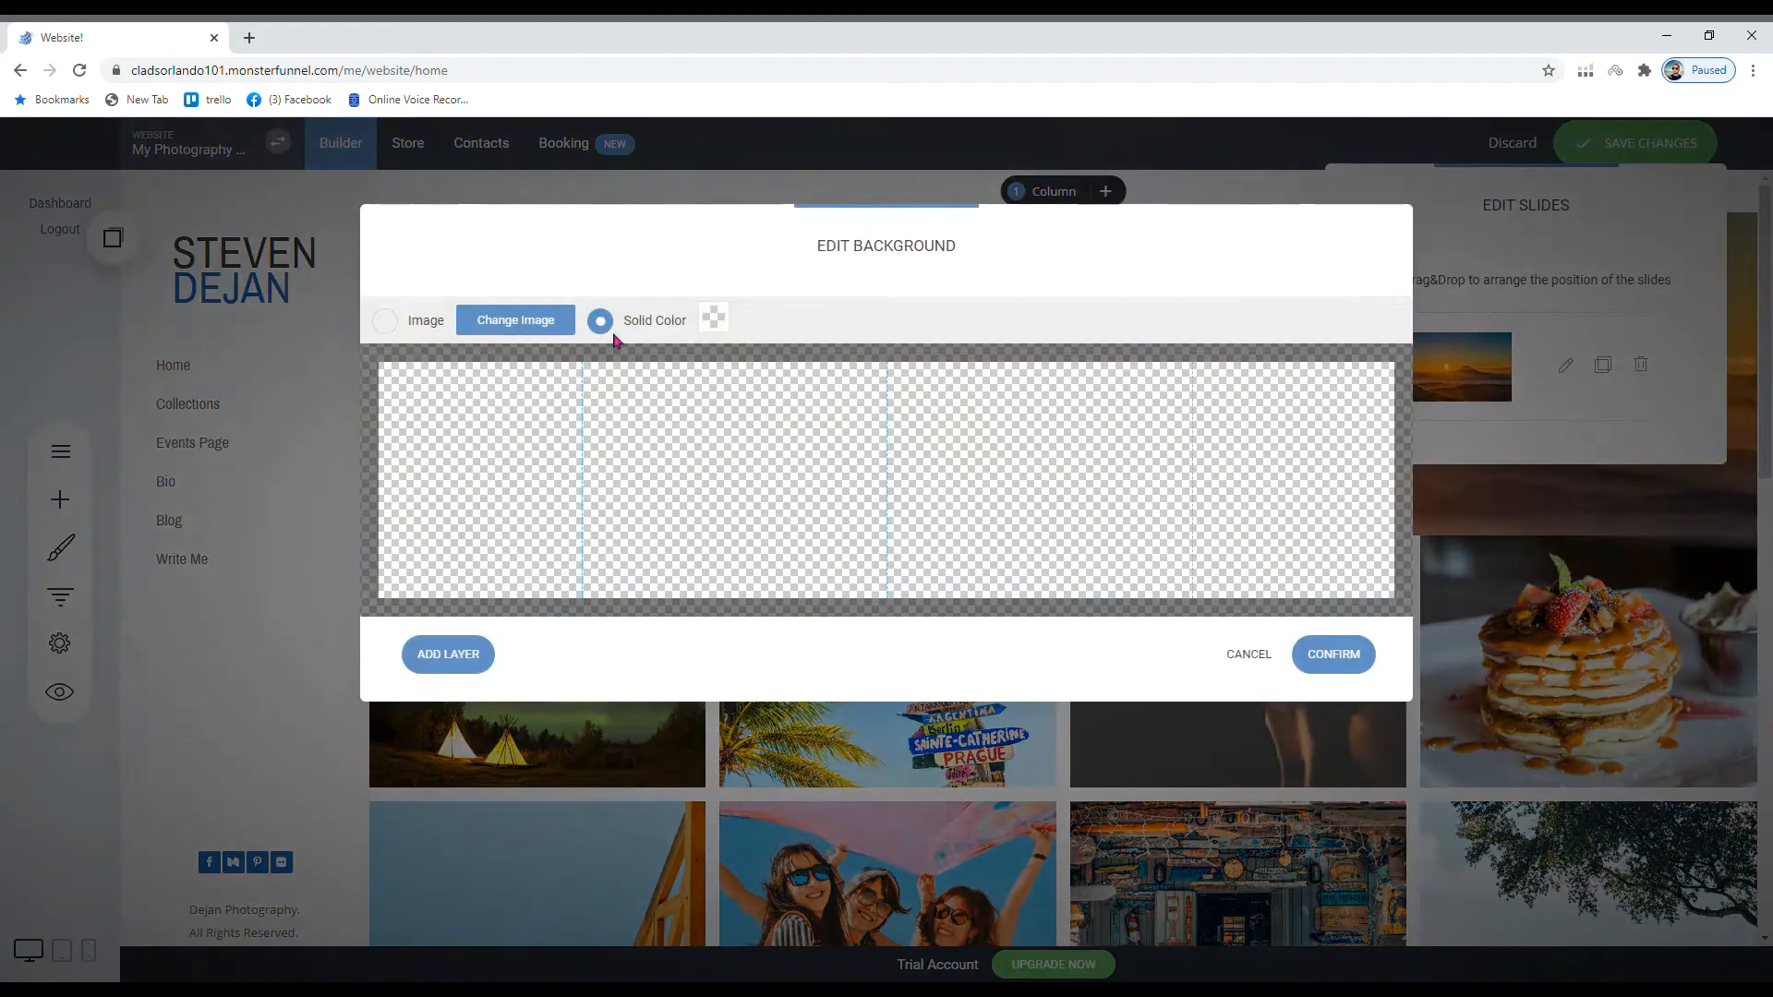
click(508, 322)
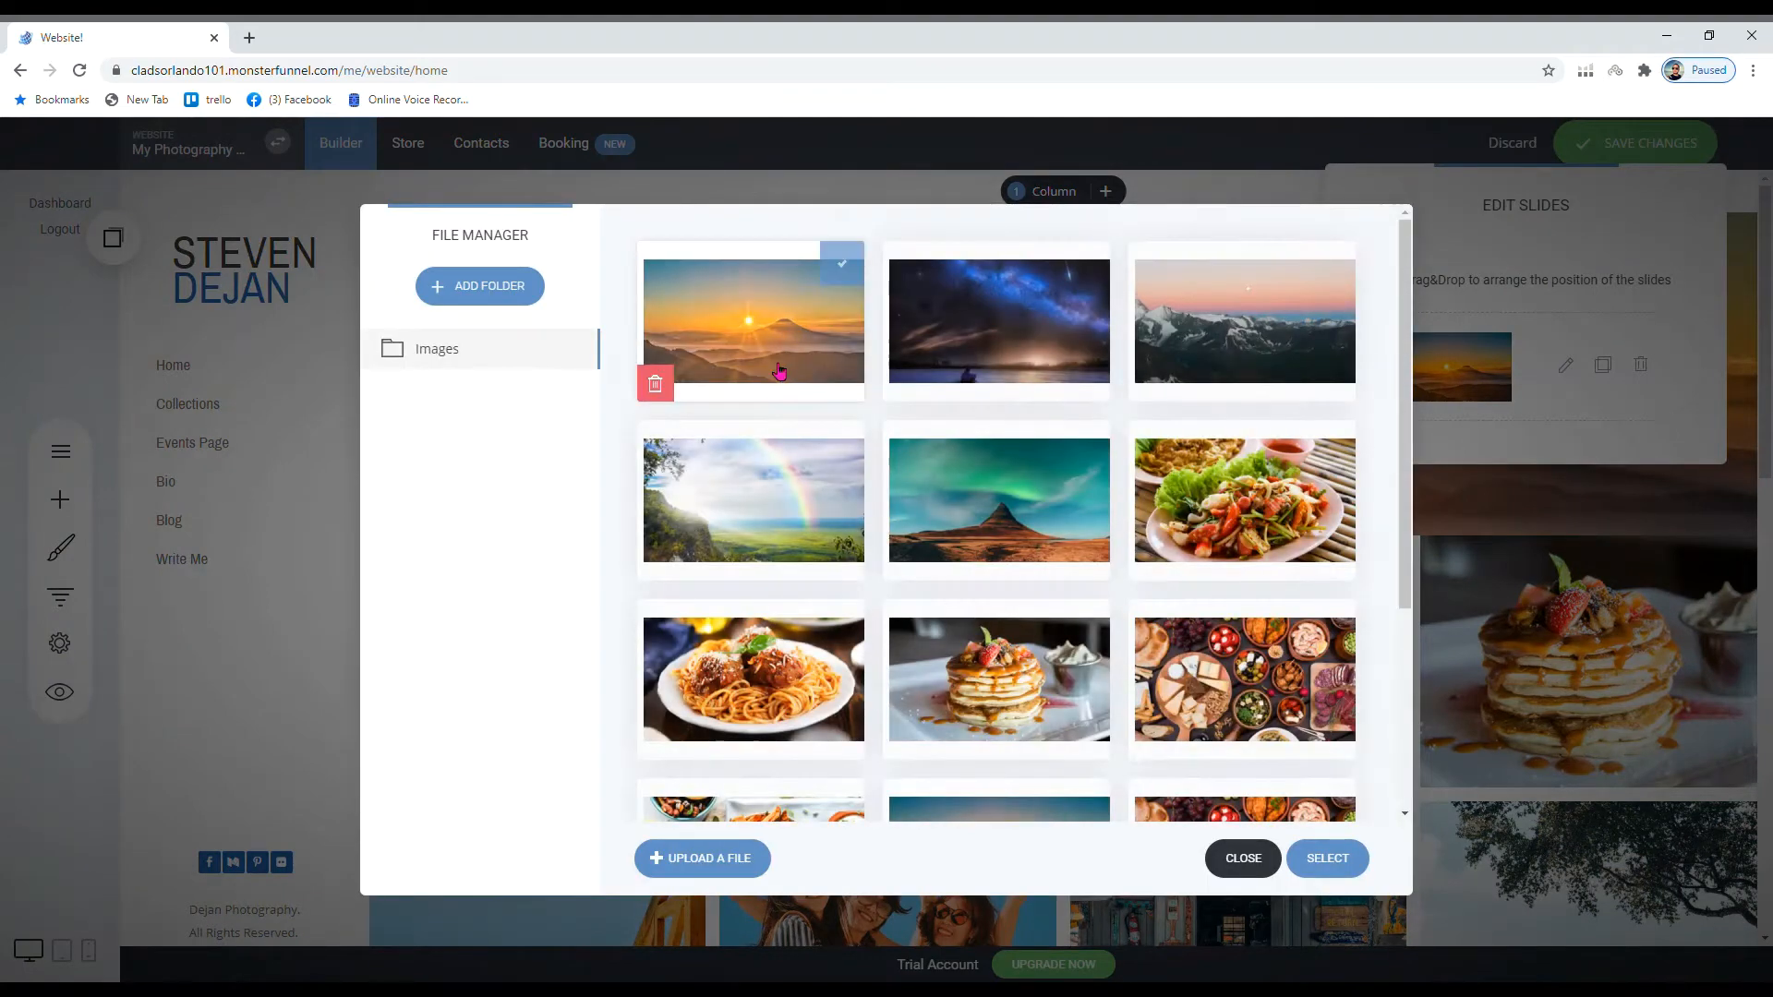
click(1062, 369)
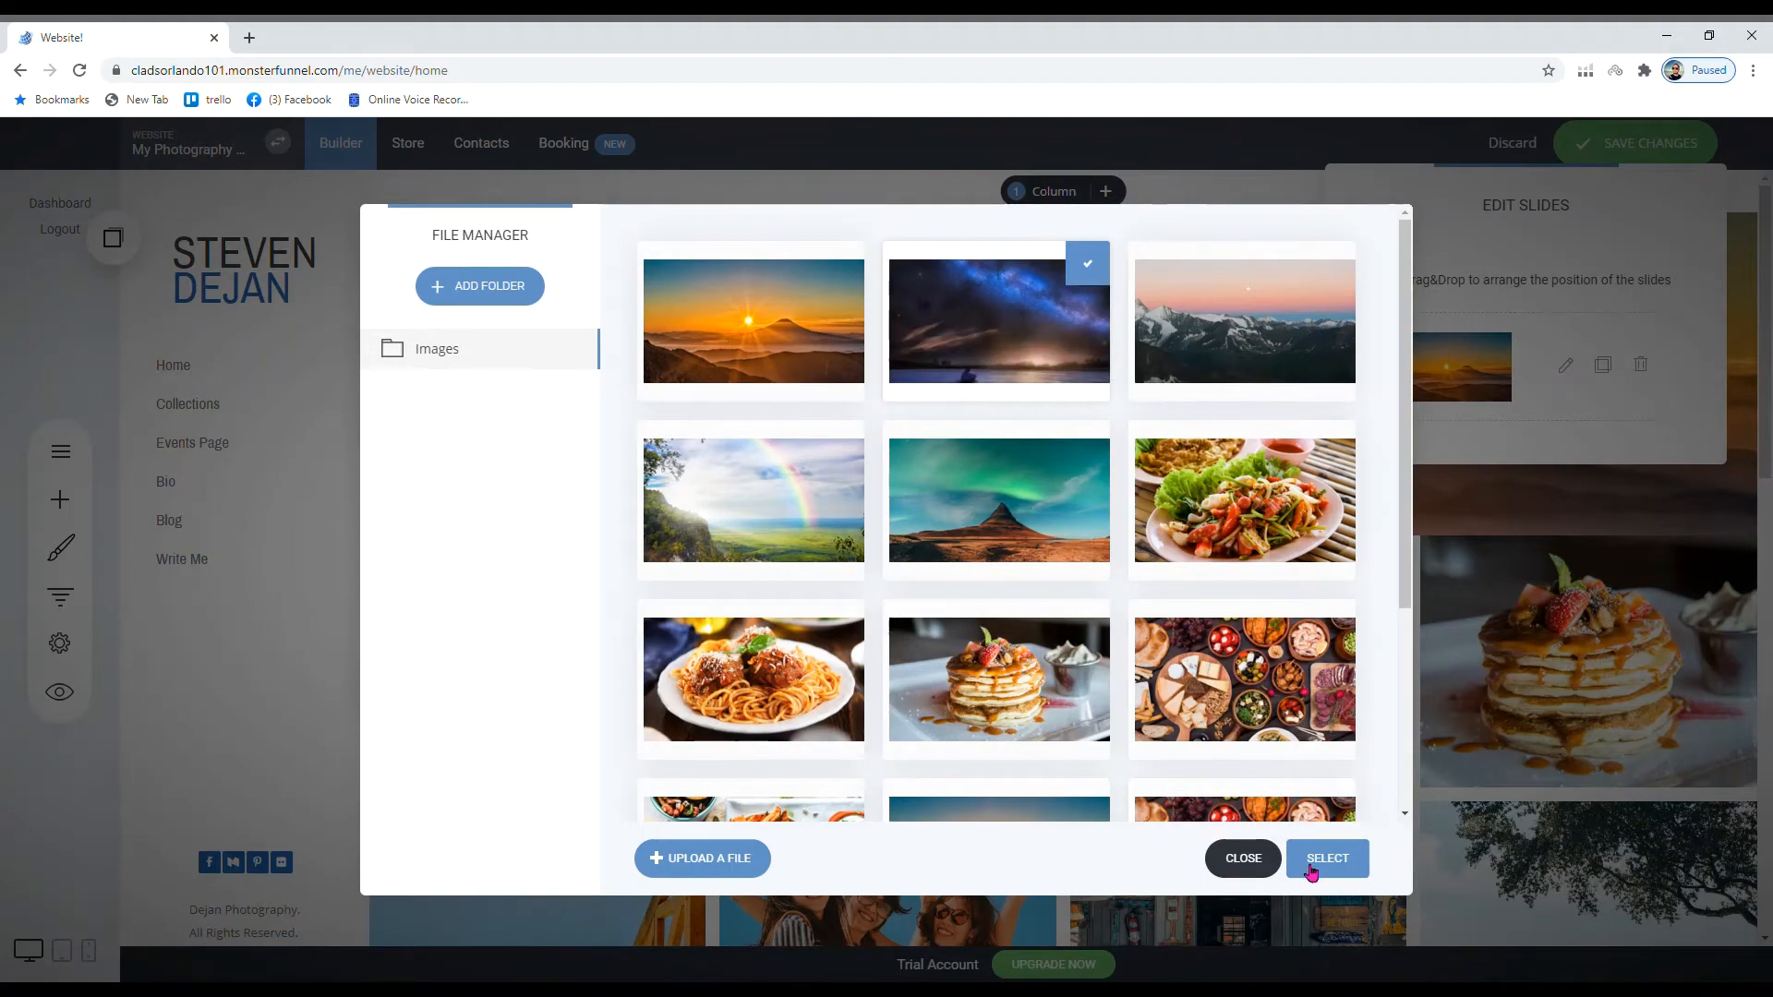
click(1311, 868)
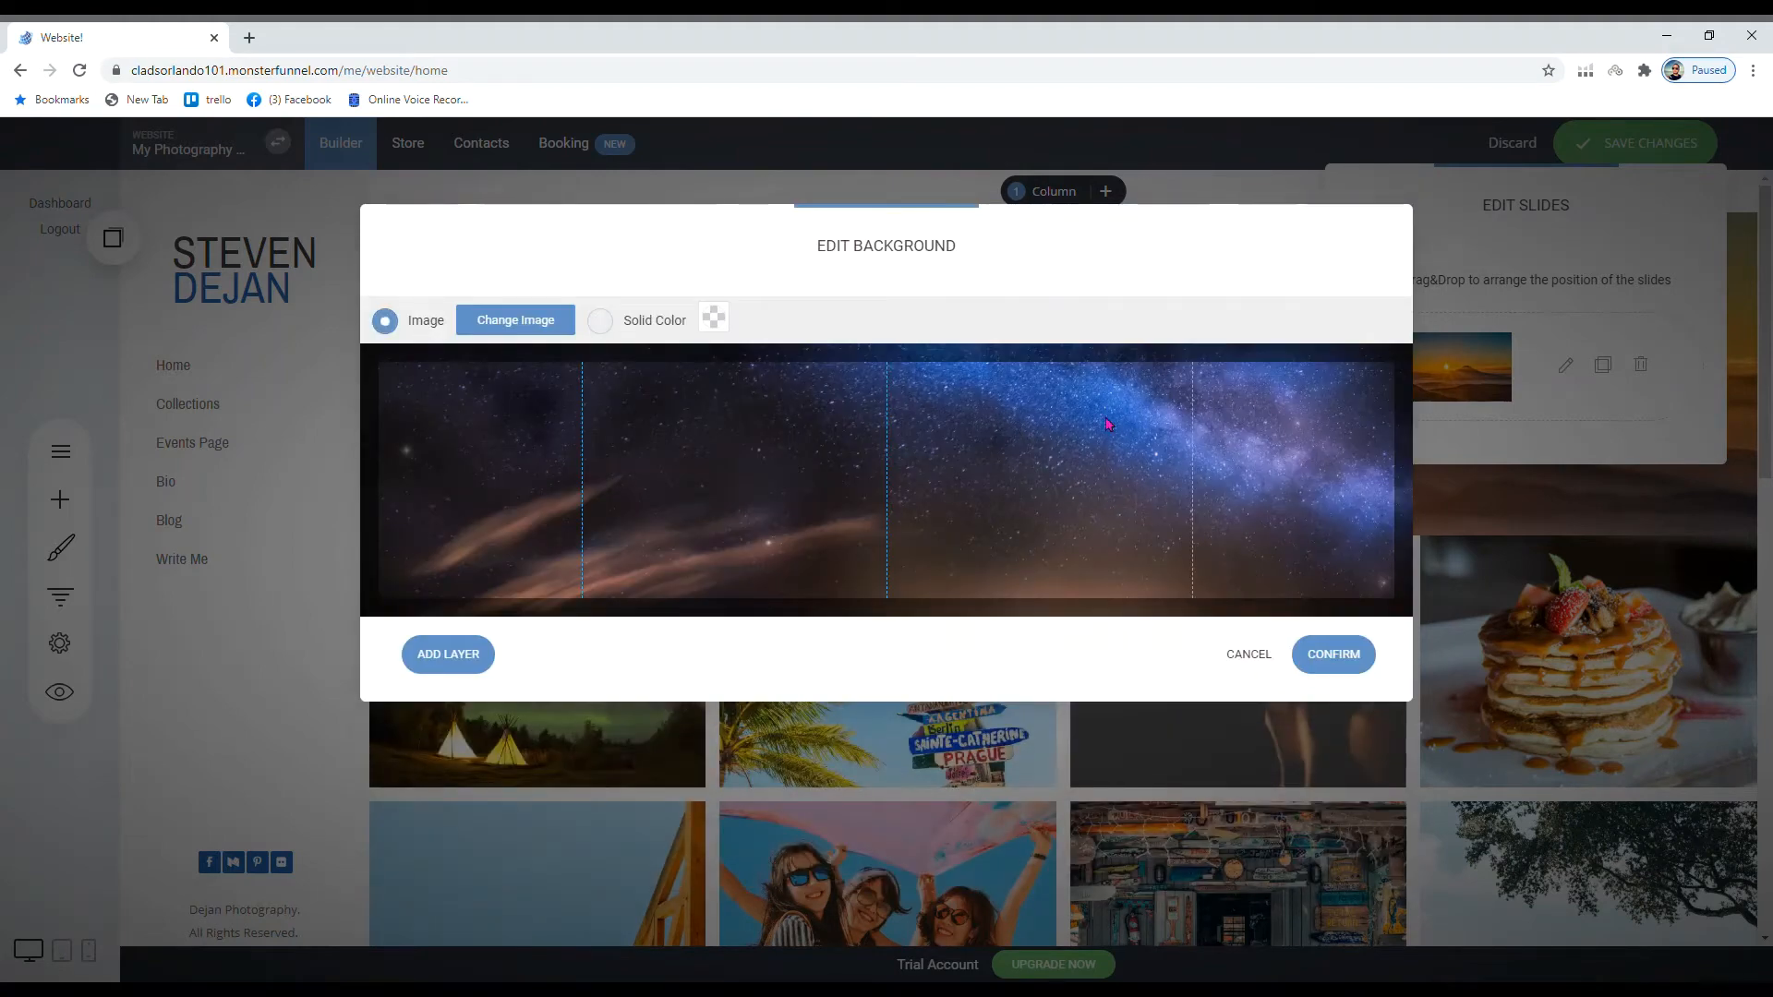
click(1321, 656)
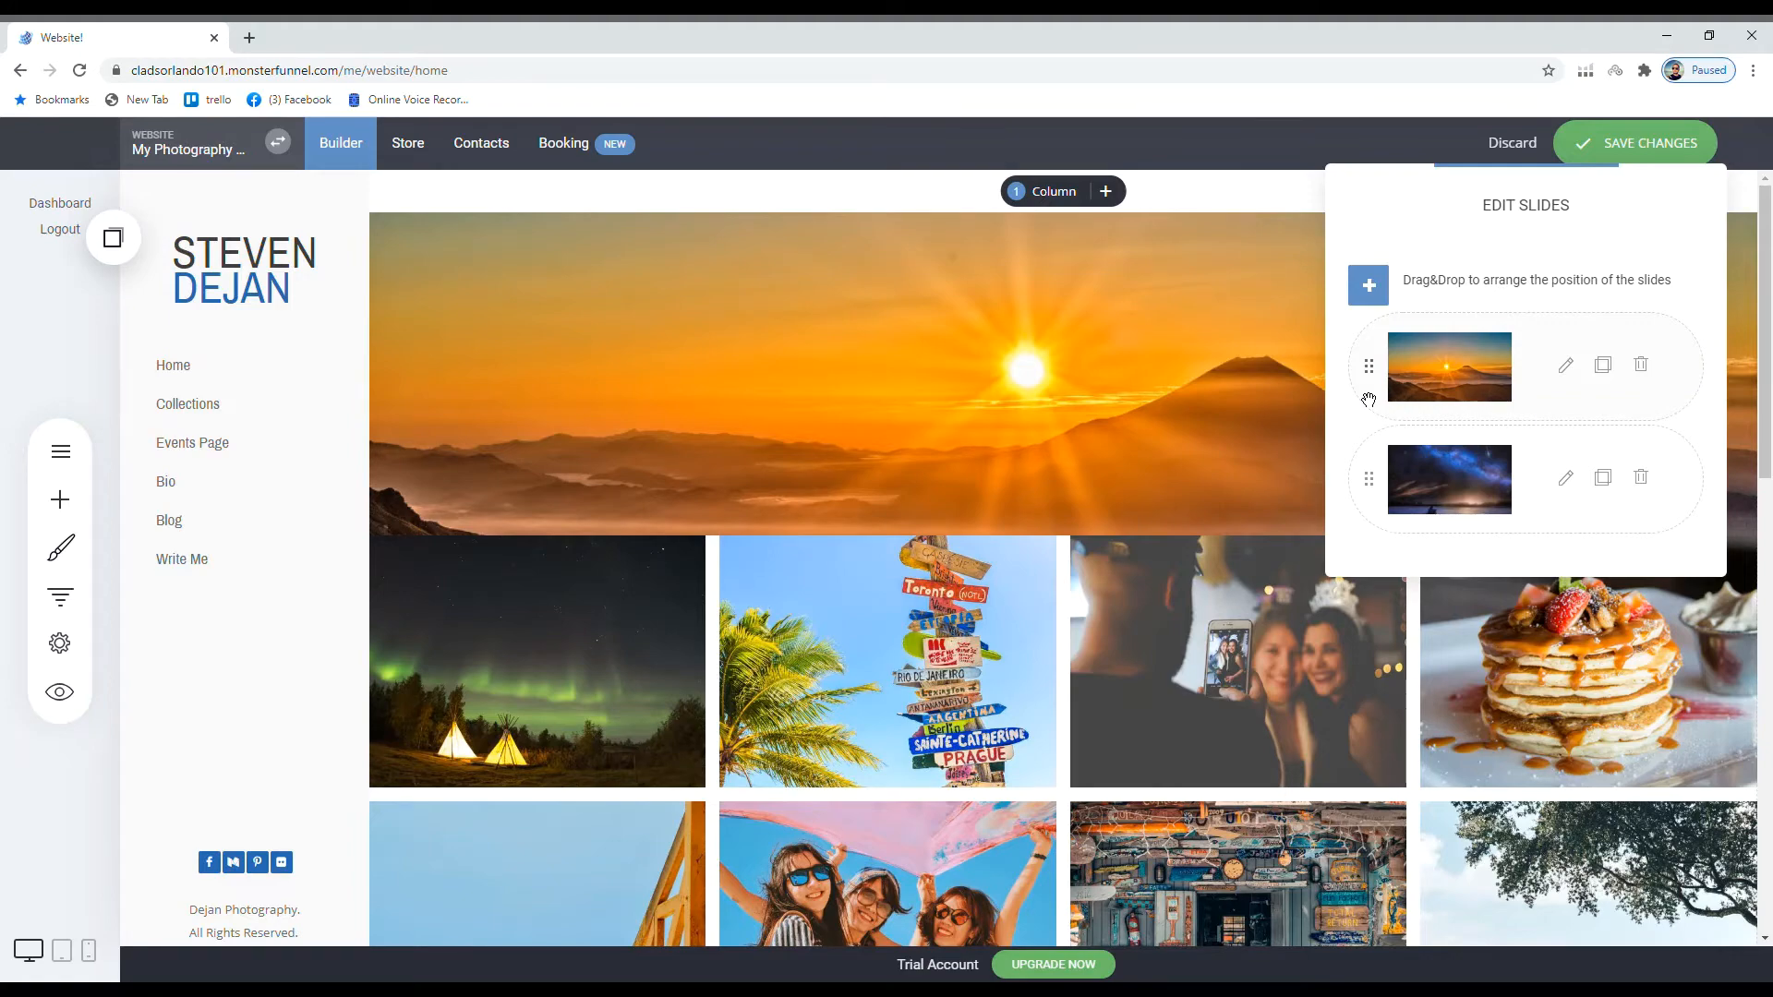
click(729, 486)
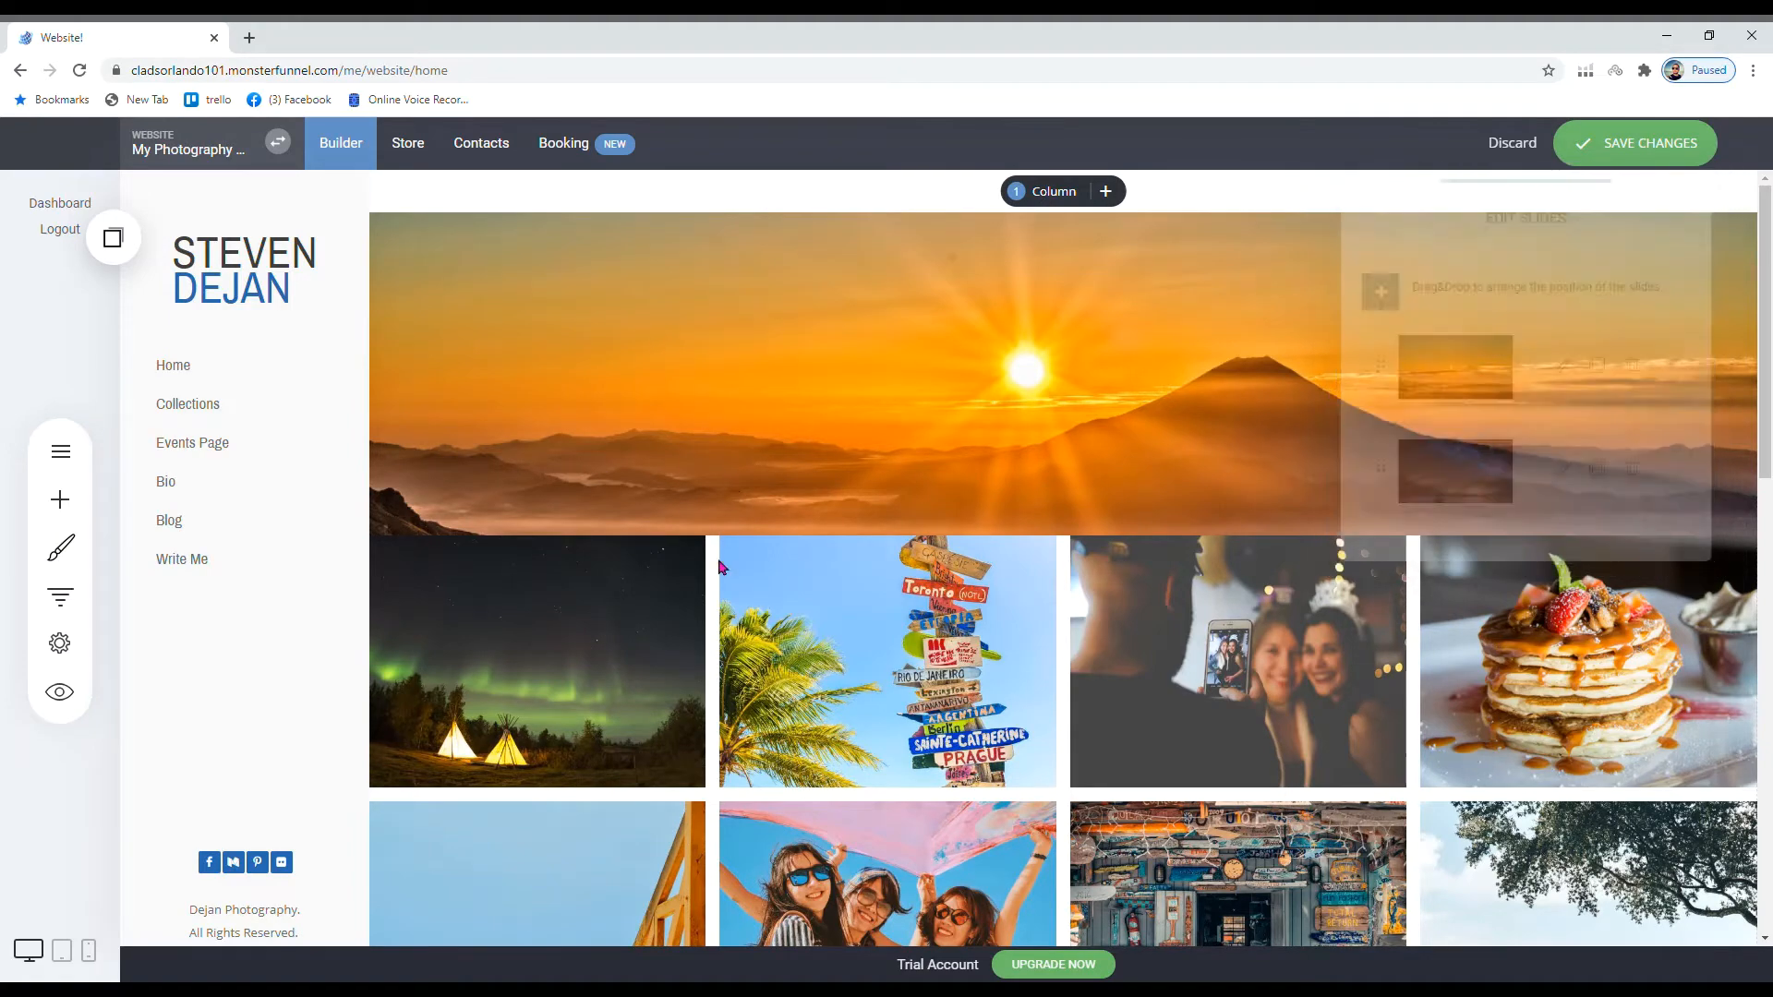
- Add a Spacer widget between the slider and the photo gallery
scroll(885, 635, down, 3)
scroll(887, 638, up, 3)
scroll(886, 638, down, 3)
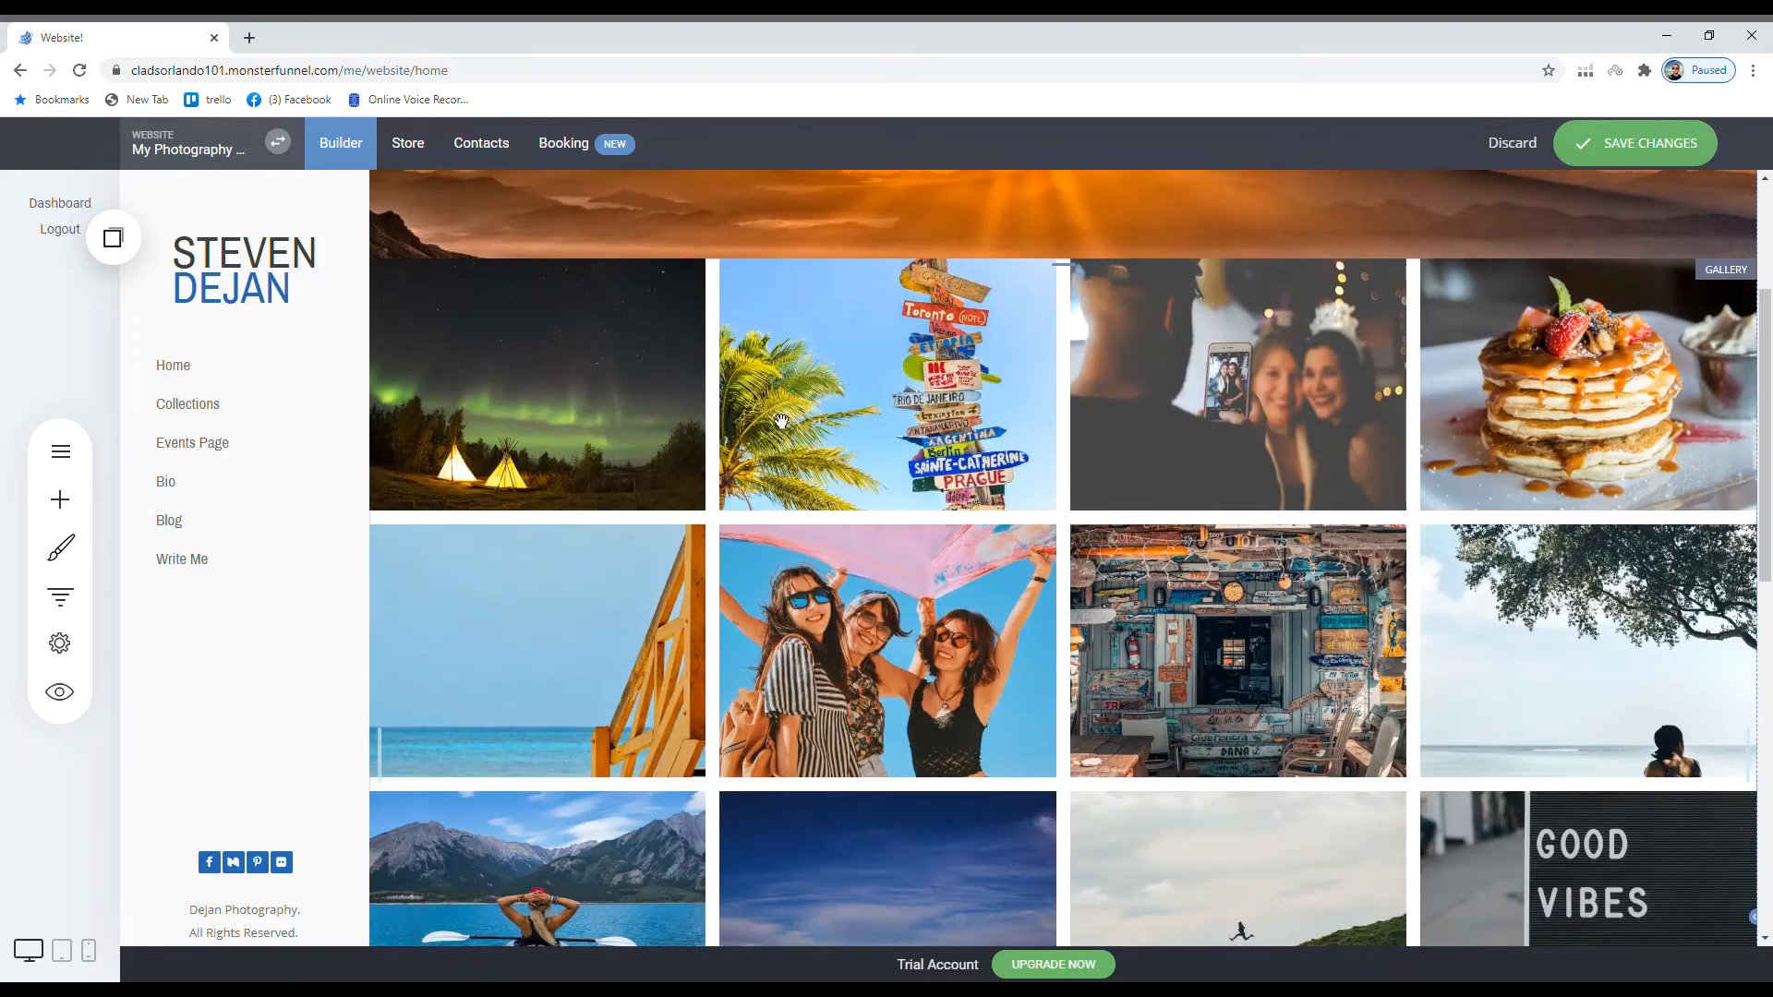
scroll(901, 282, up, 3)
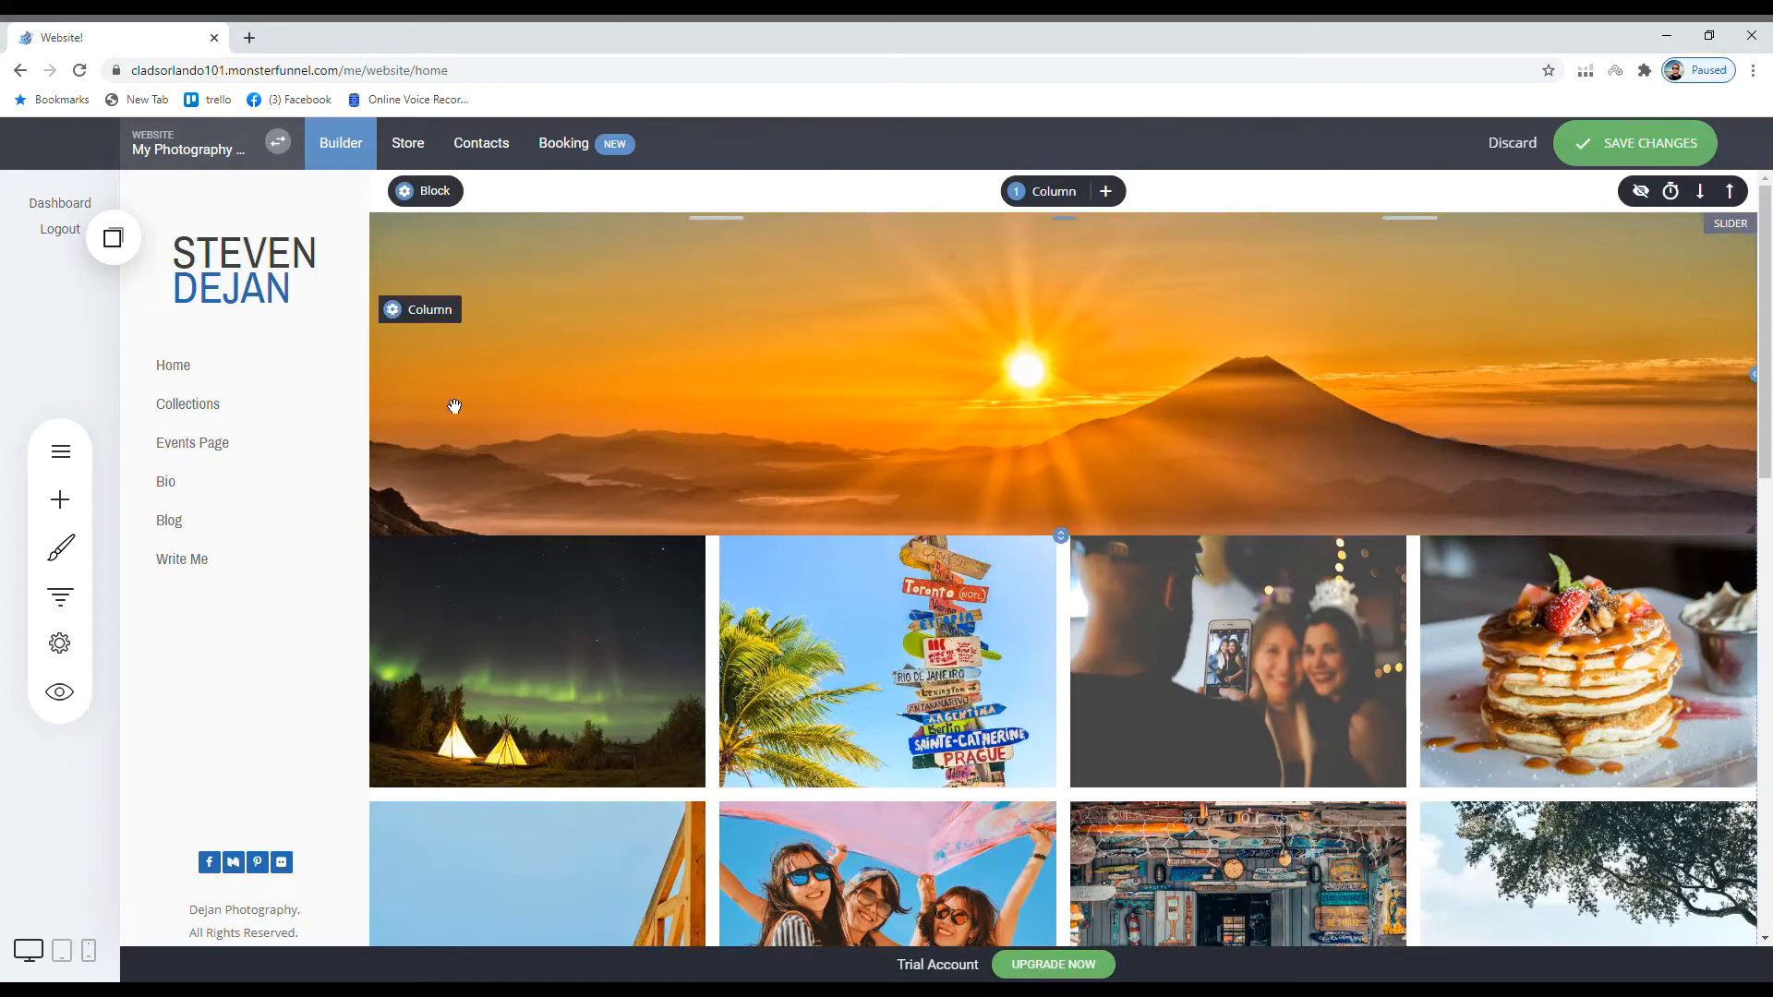
click(58, 506)
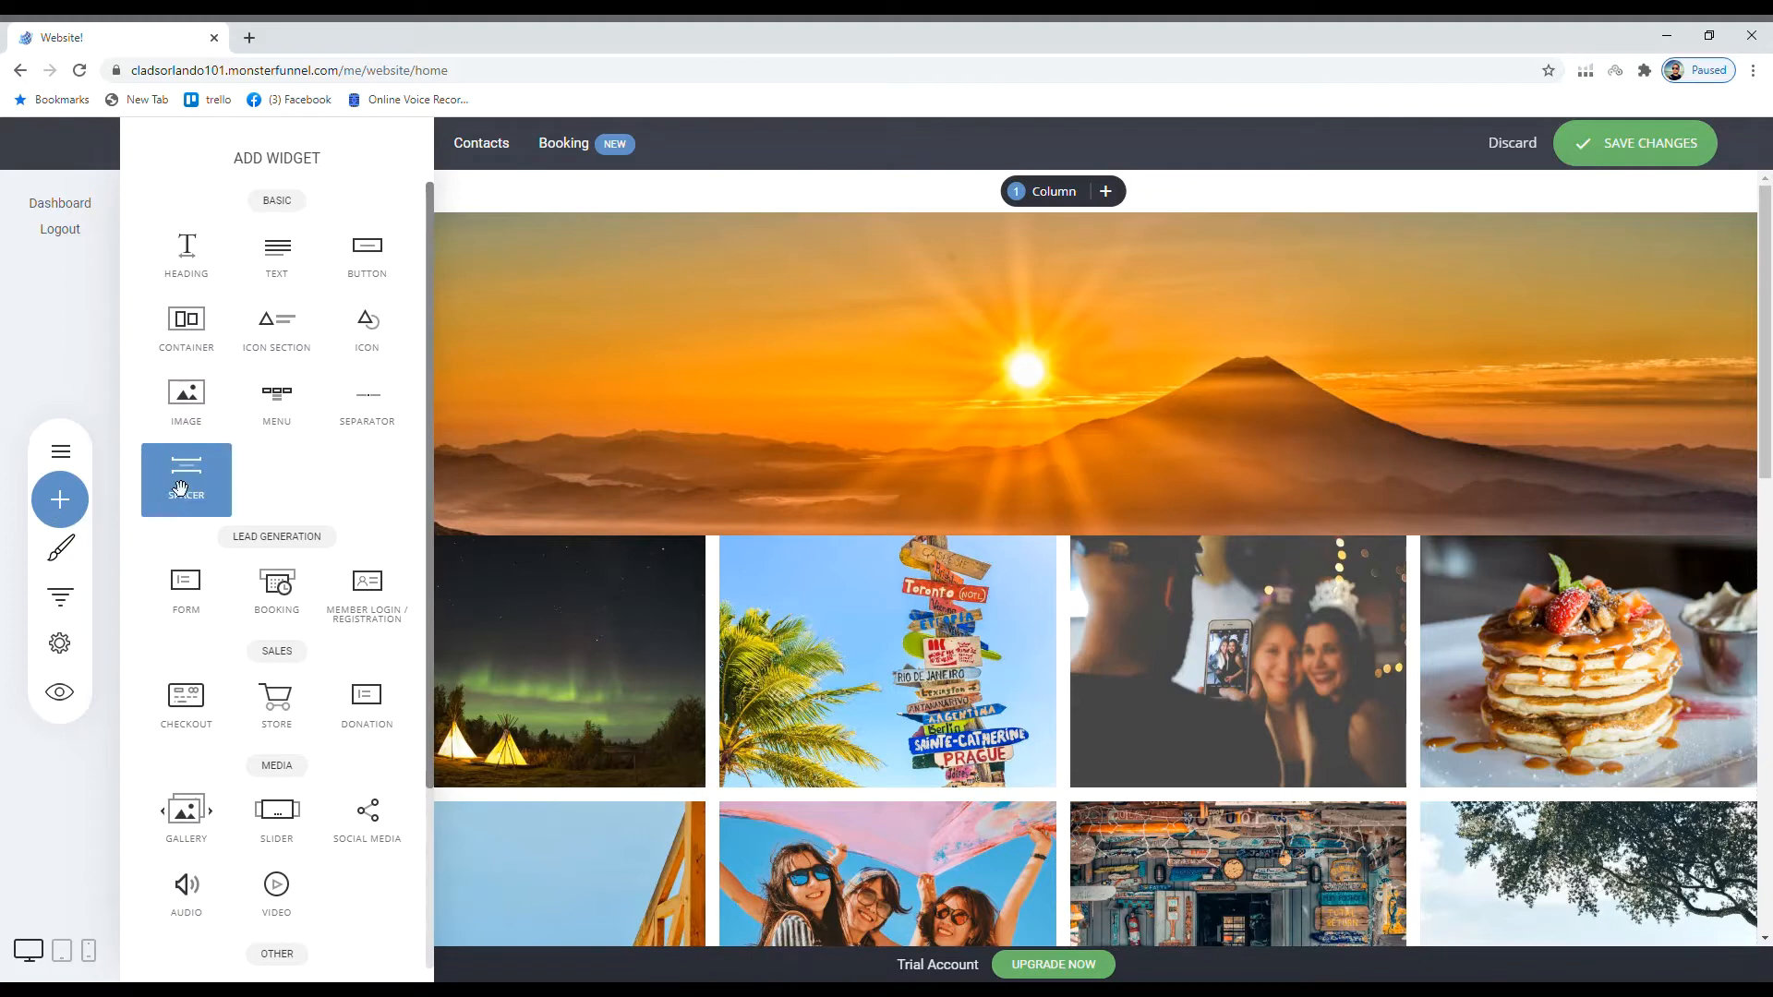
drag(189, 499, 888, 557)
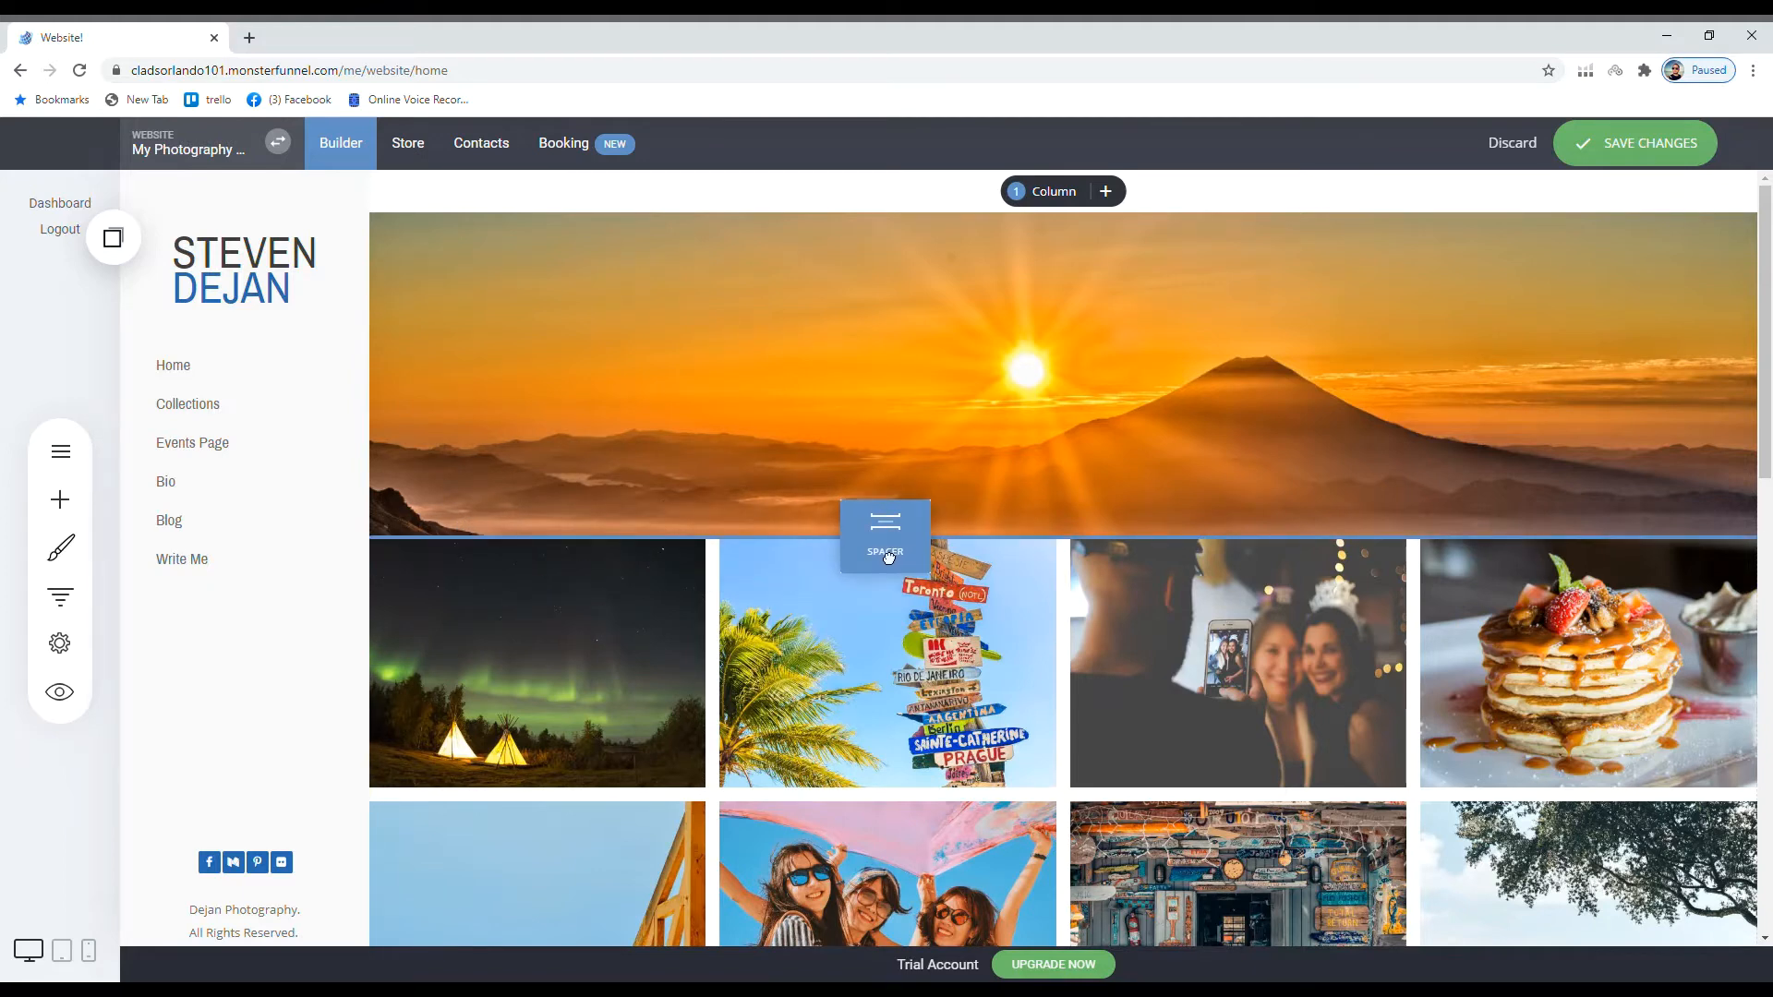
drag(889, 557, 888, 557)
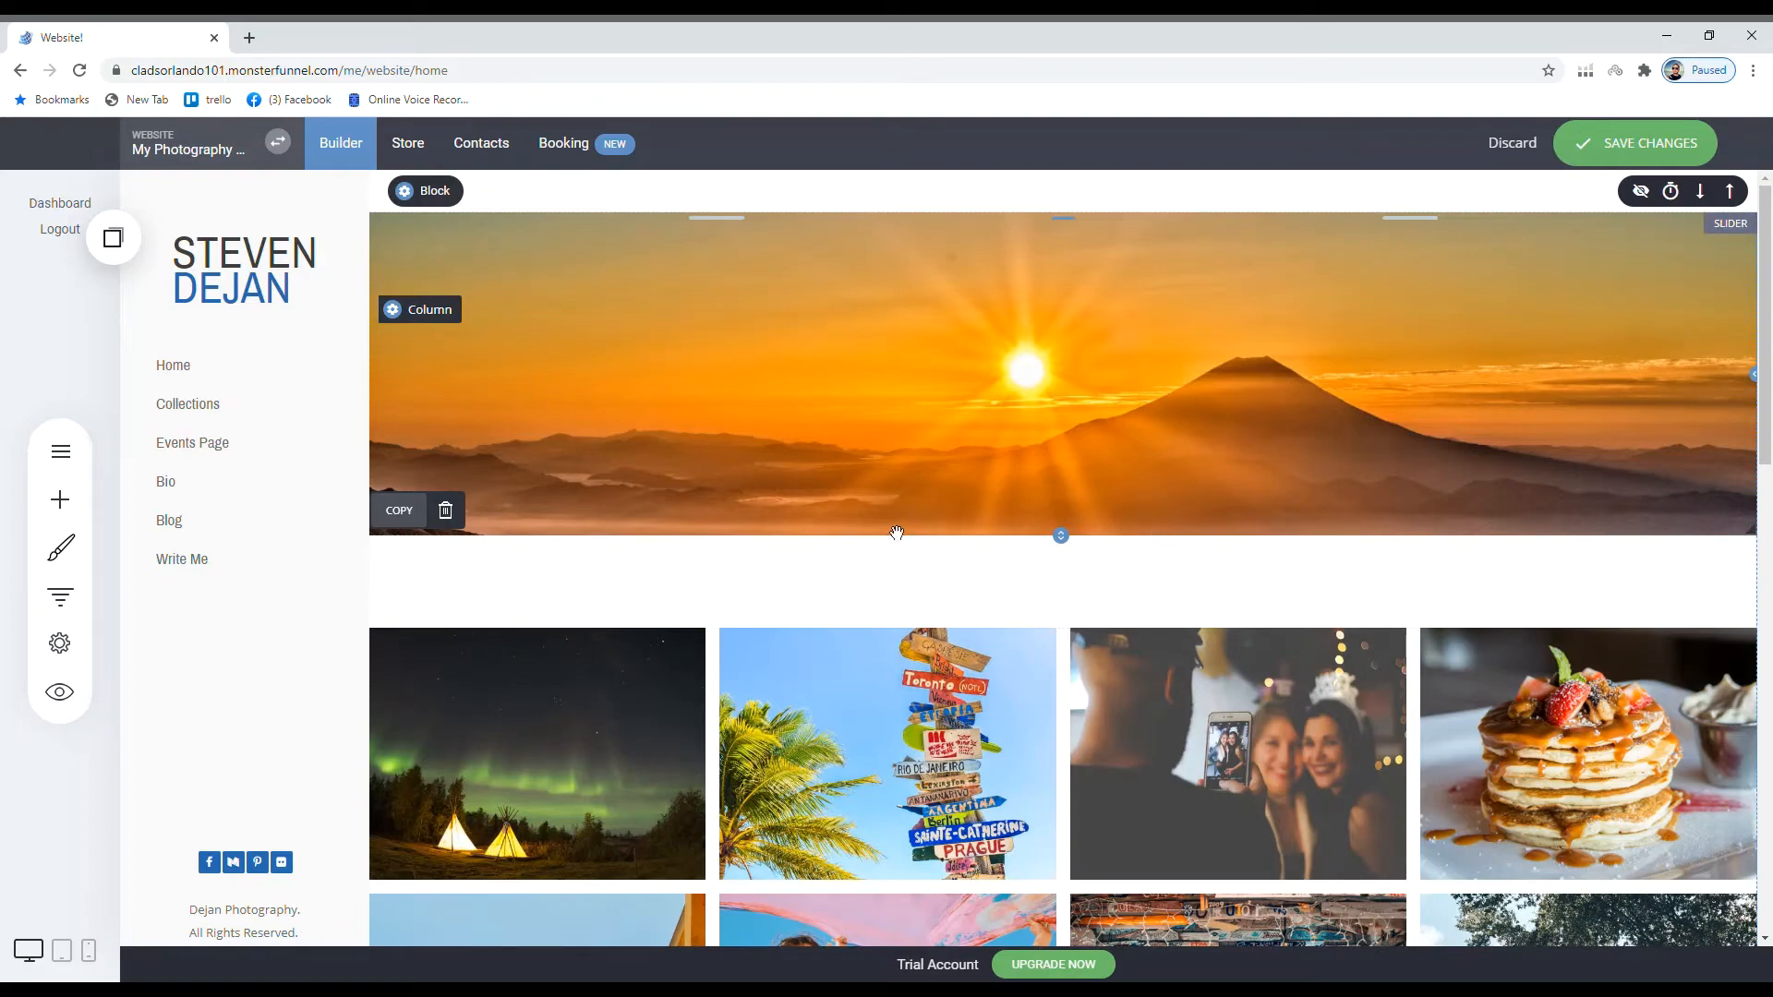
- Reduce the spacer's height to leave only a narrow gap between the slider and the gallery
scroll(870, 624, down, 10)
scroll(874, 620, down, 3)
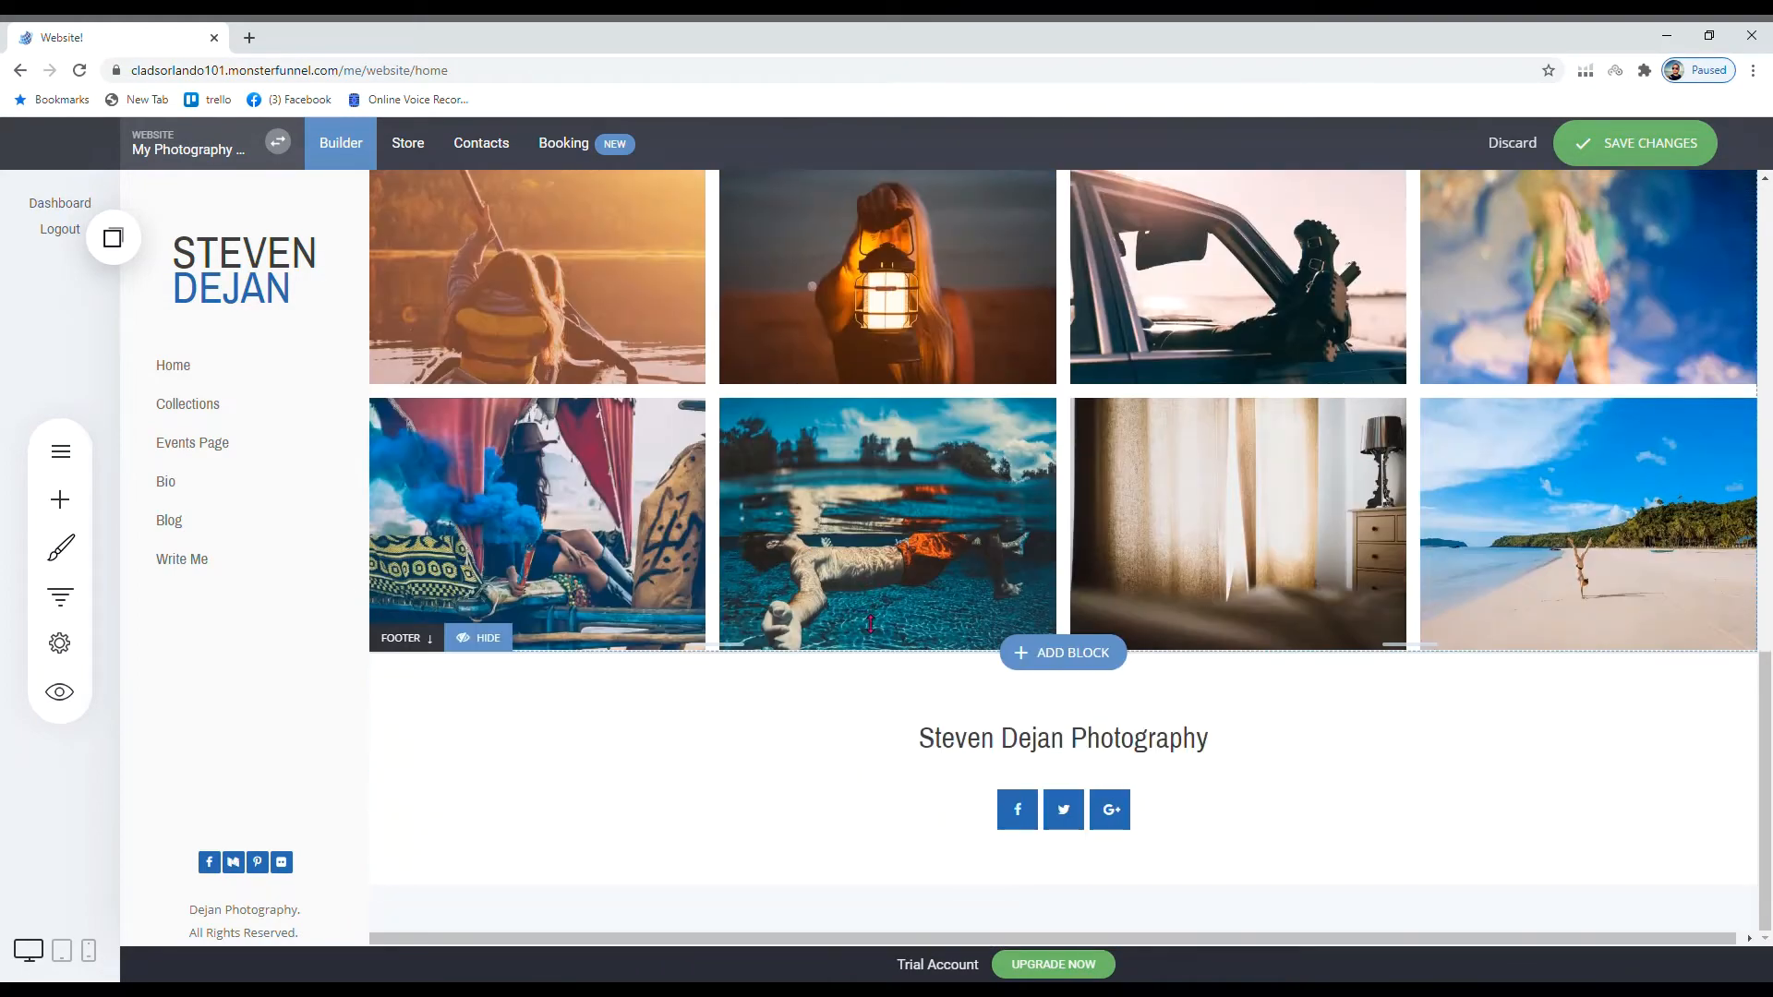
scroll(874, 621, up, 12)
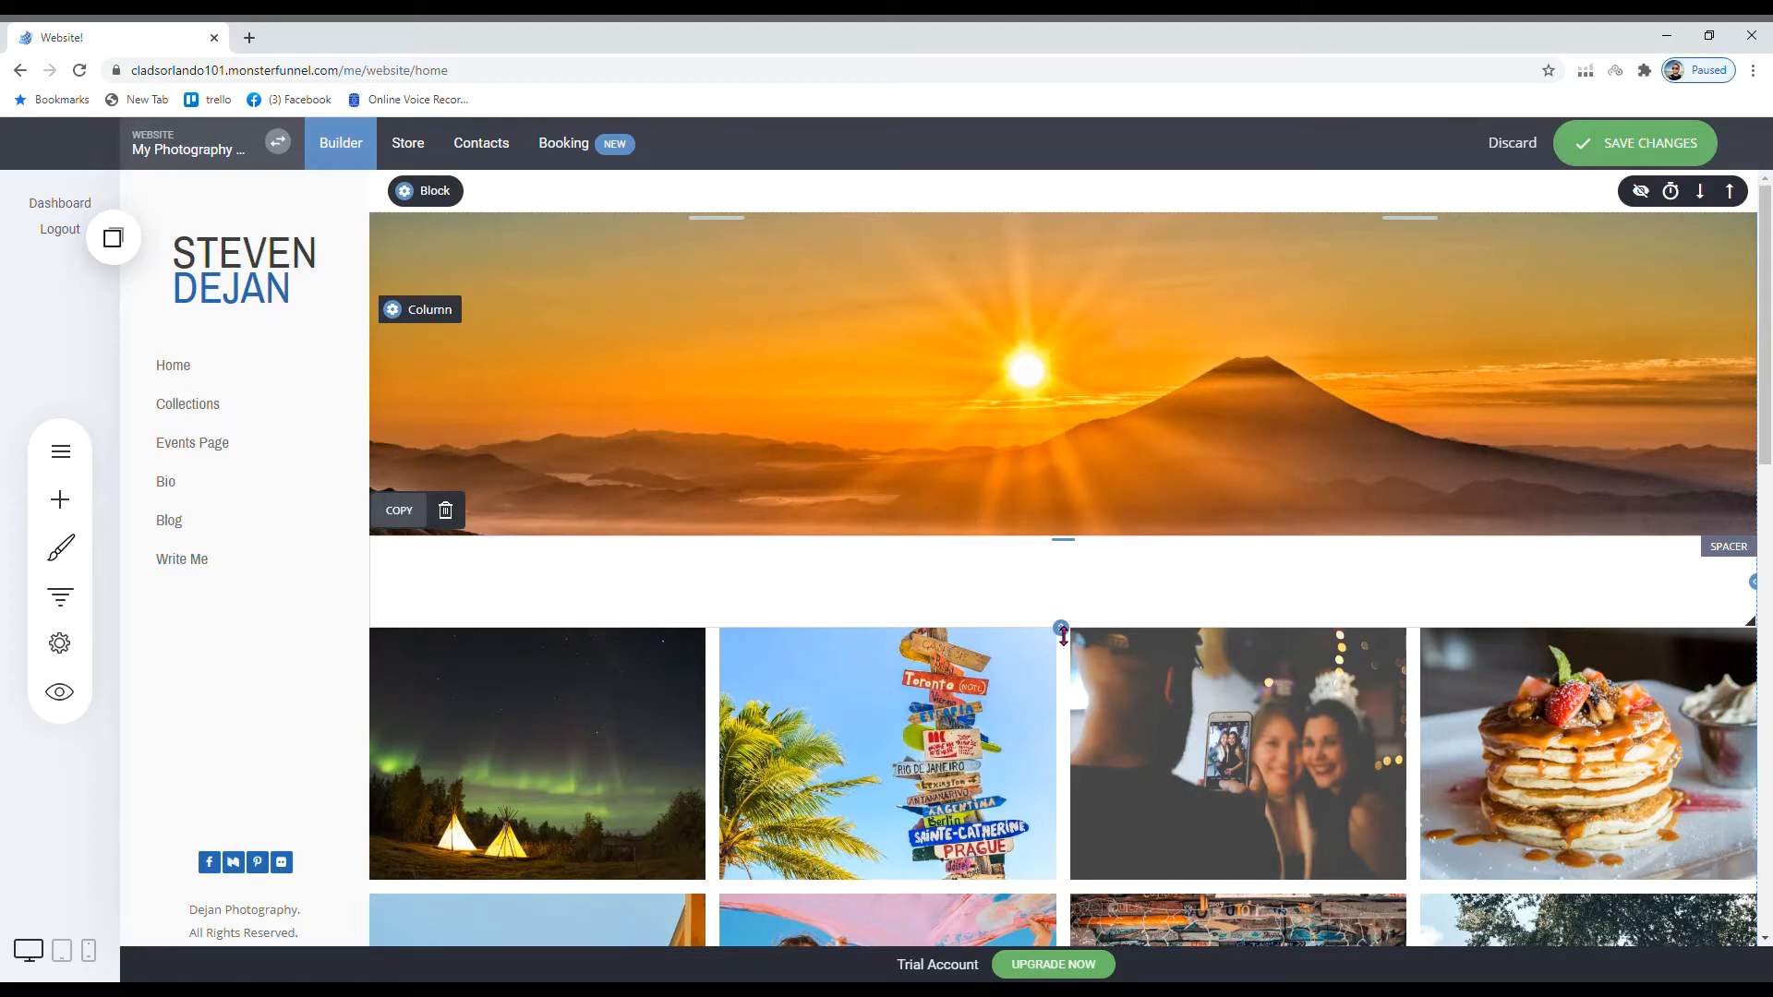
drag(1063, 633, 1080, 565)
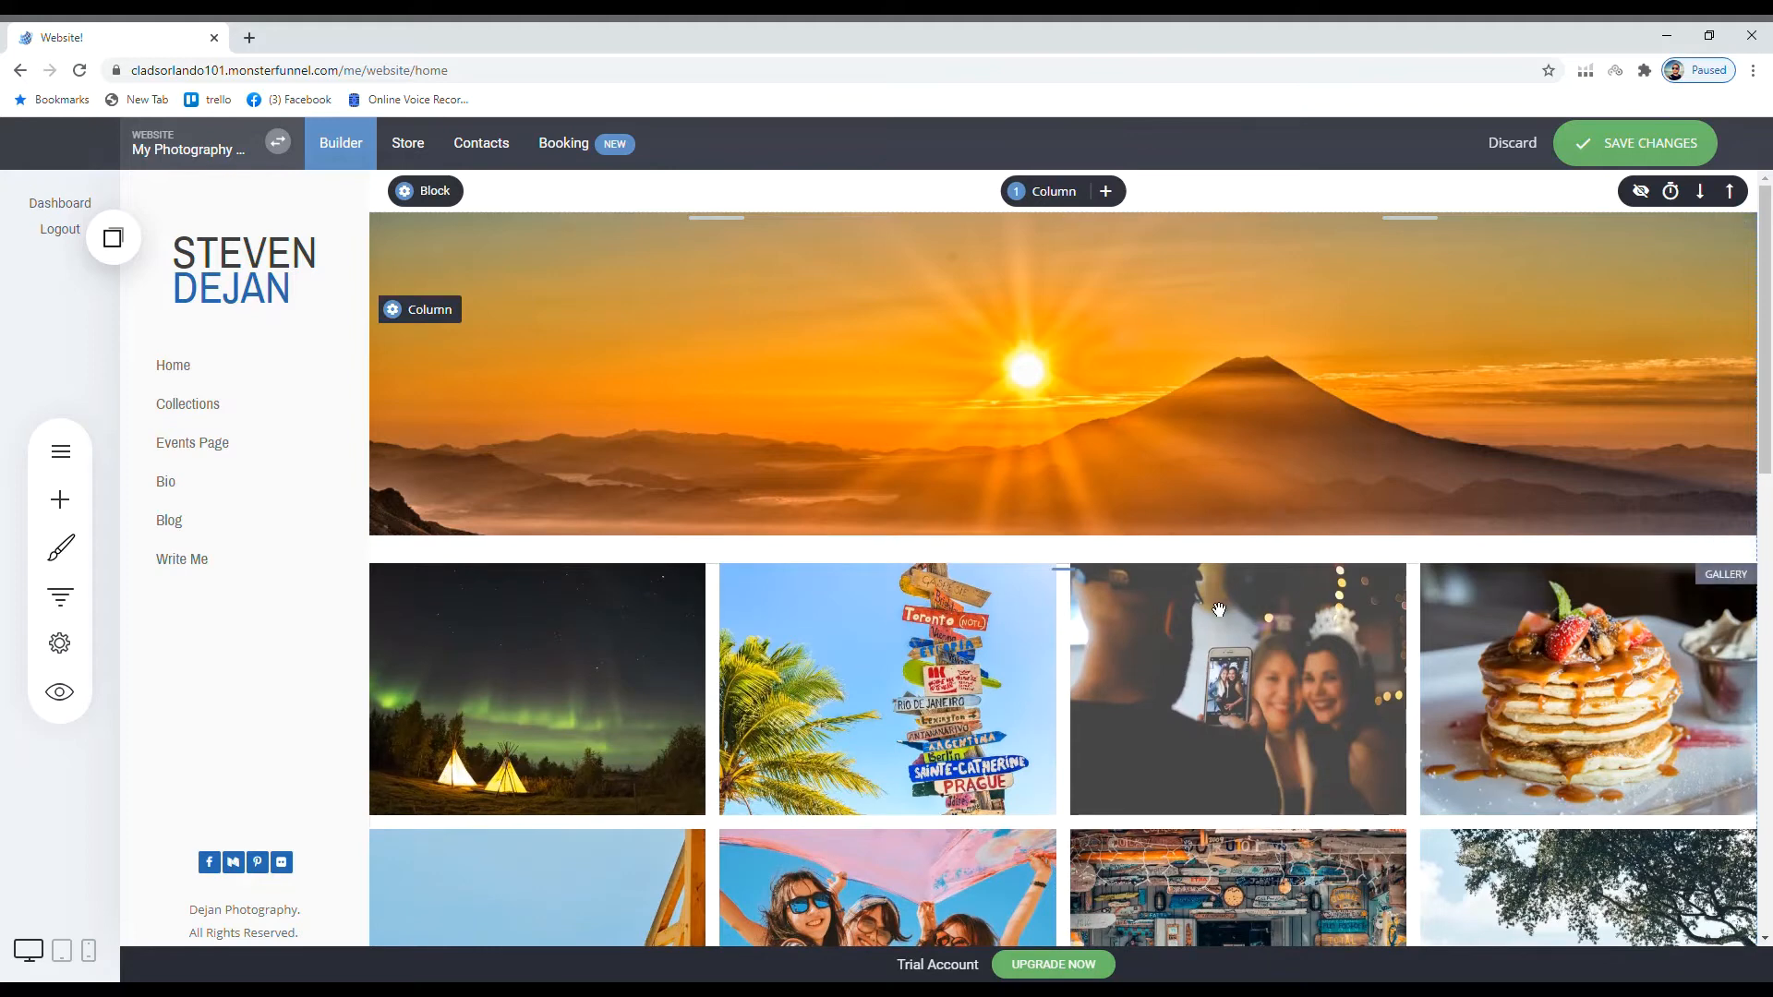
- Style the slider with navigation arrows, the Slide From Left transition and a 250 ms animation duration, and save the changes
click(1195, 440)
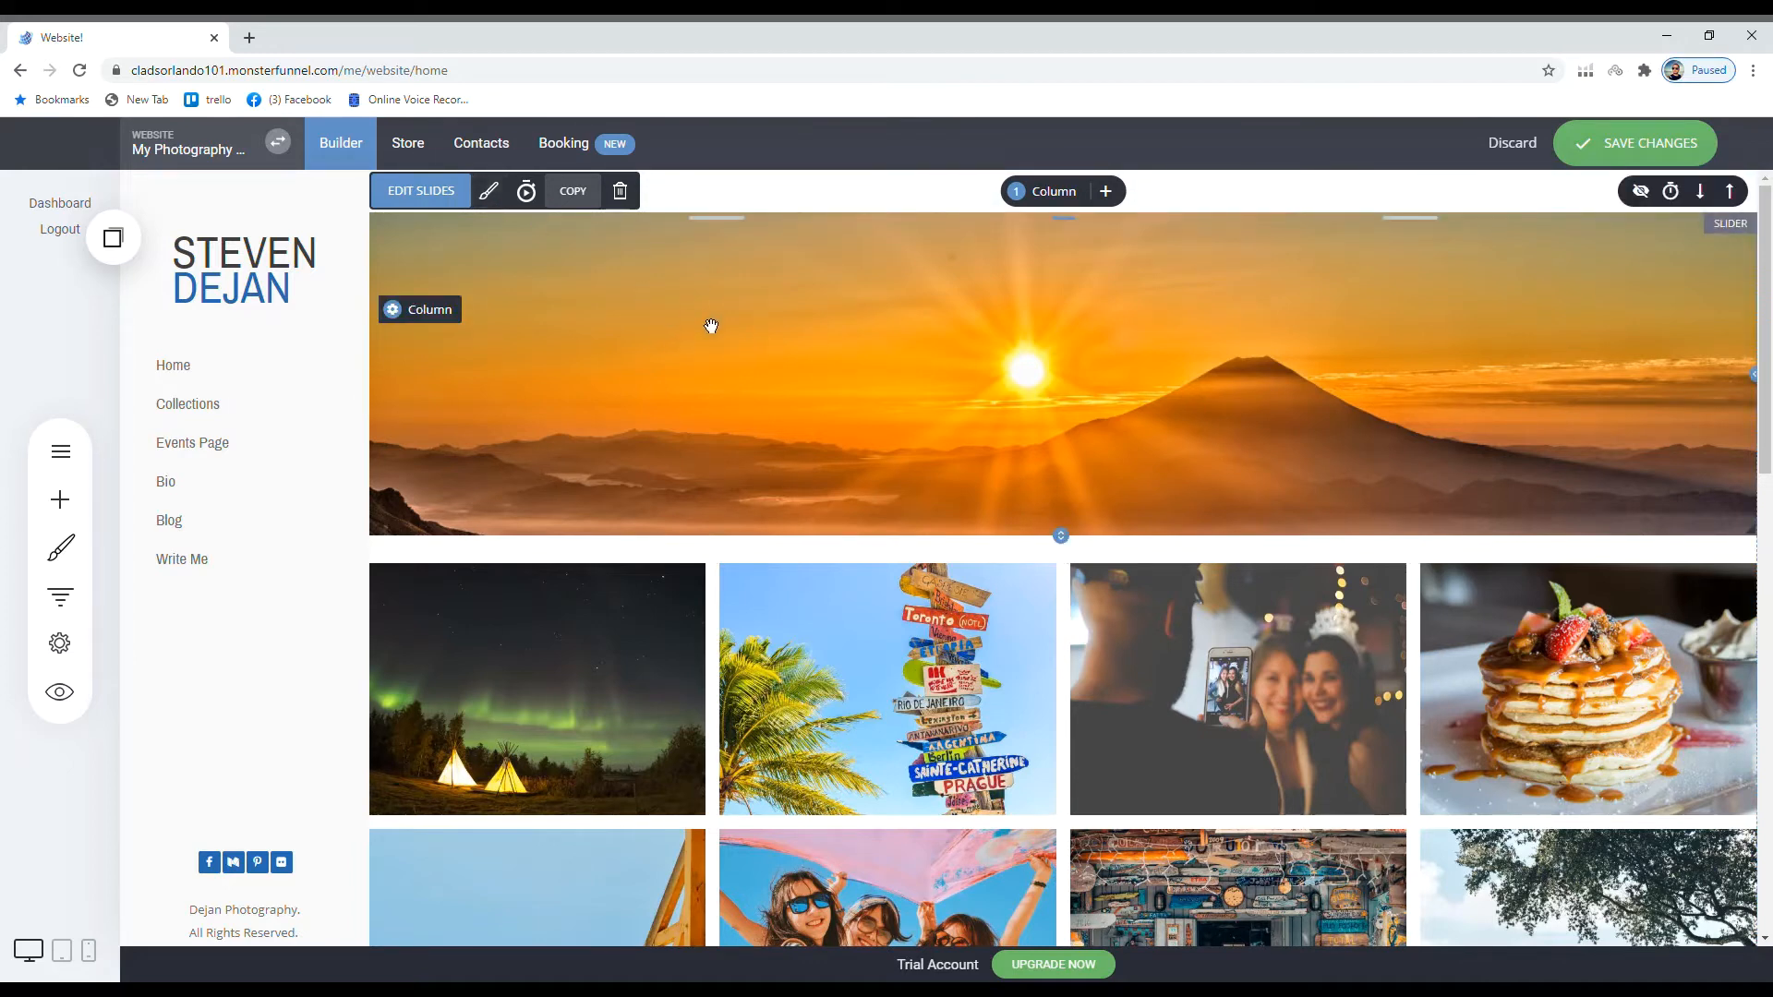
click(492, 194)
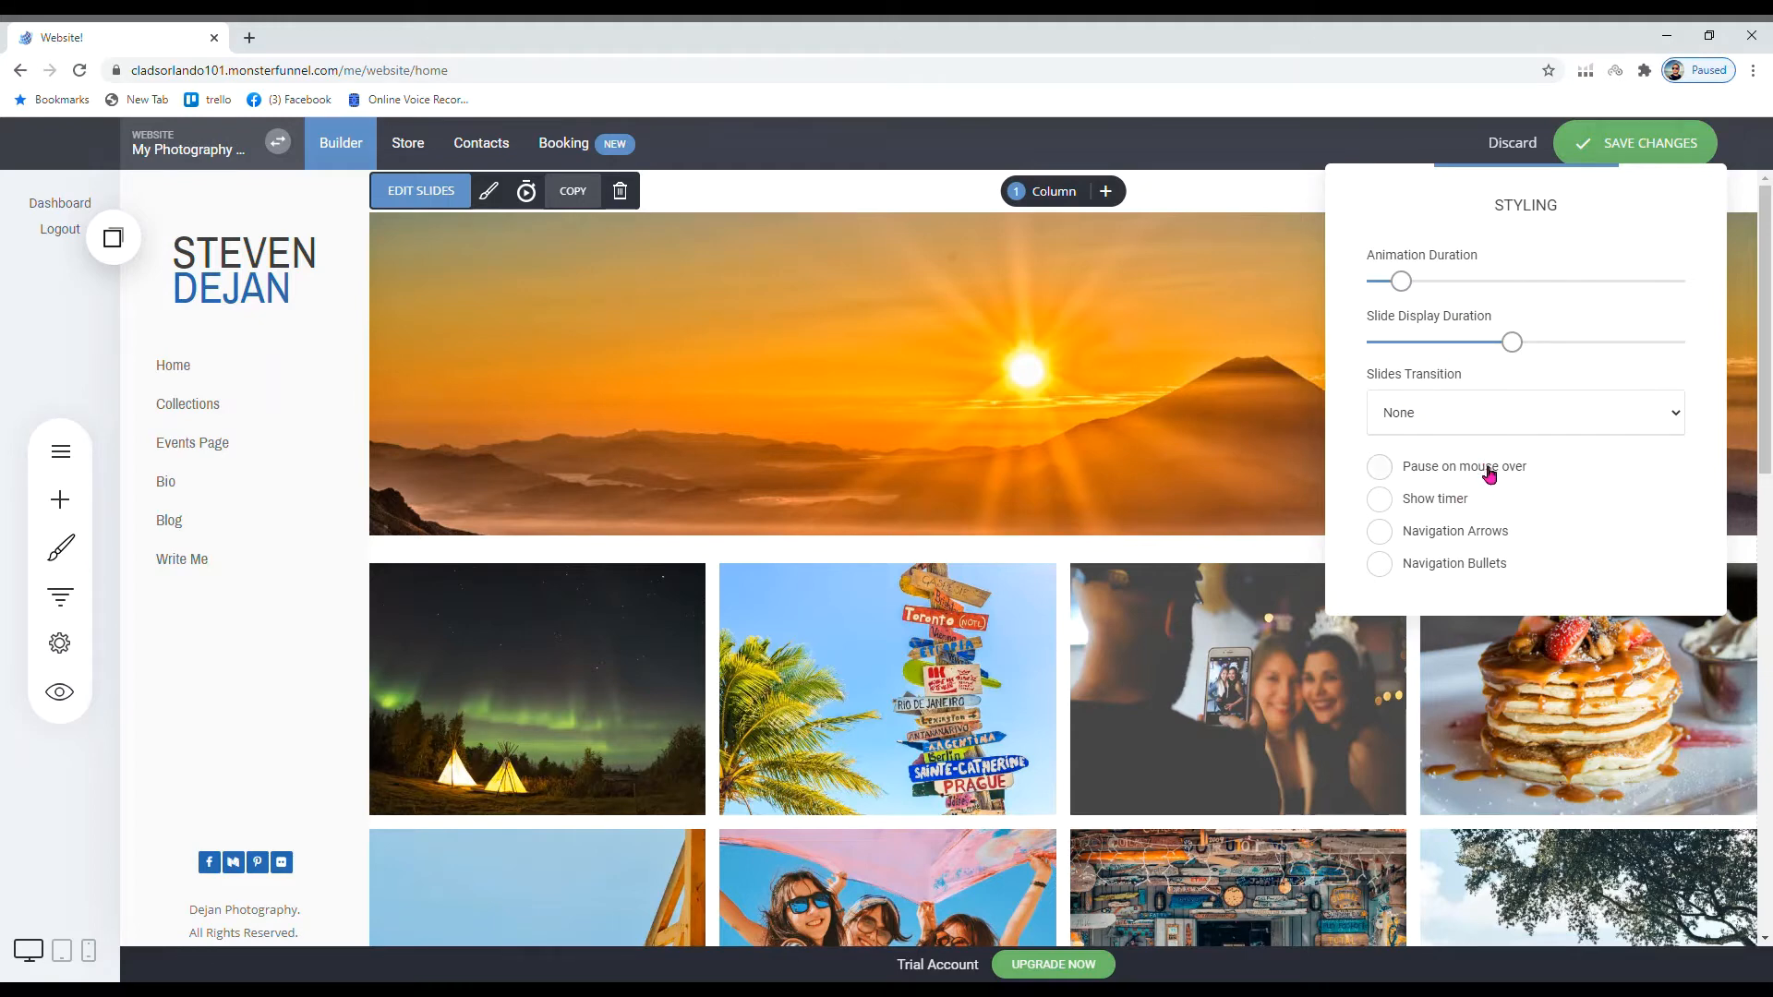
click(1391, 535)
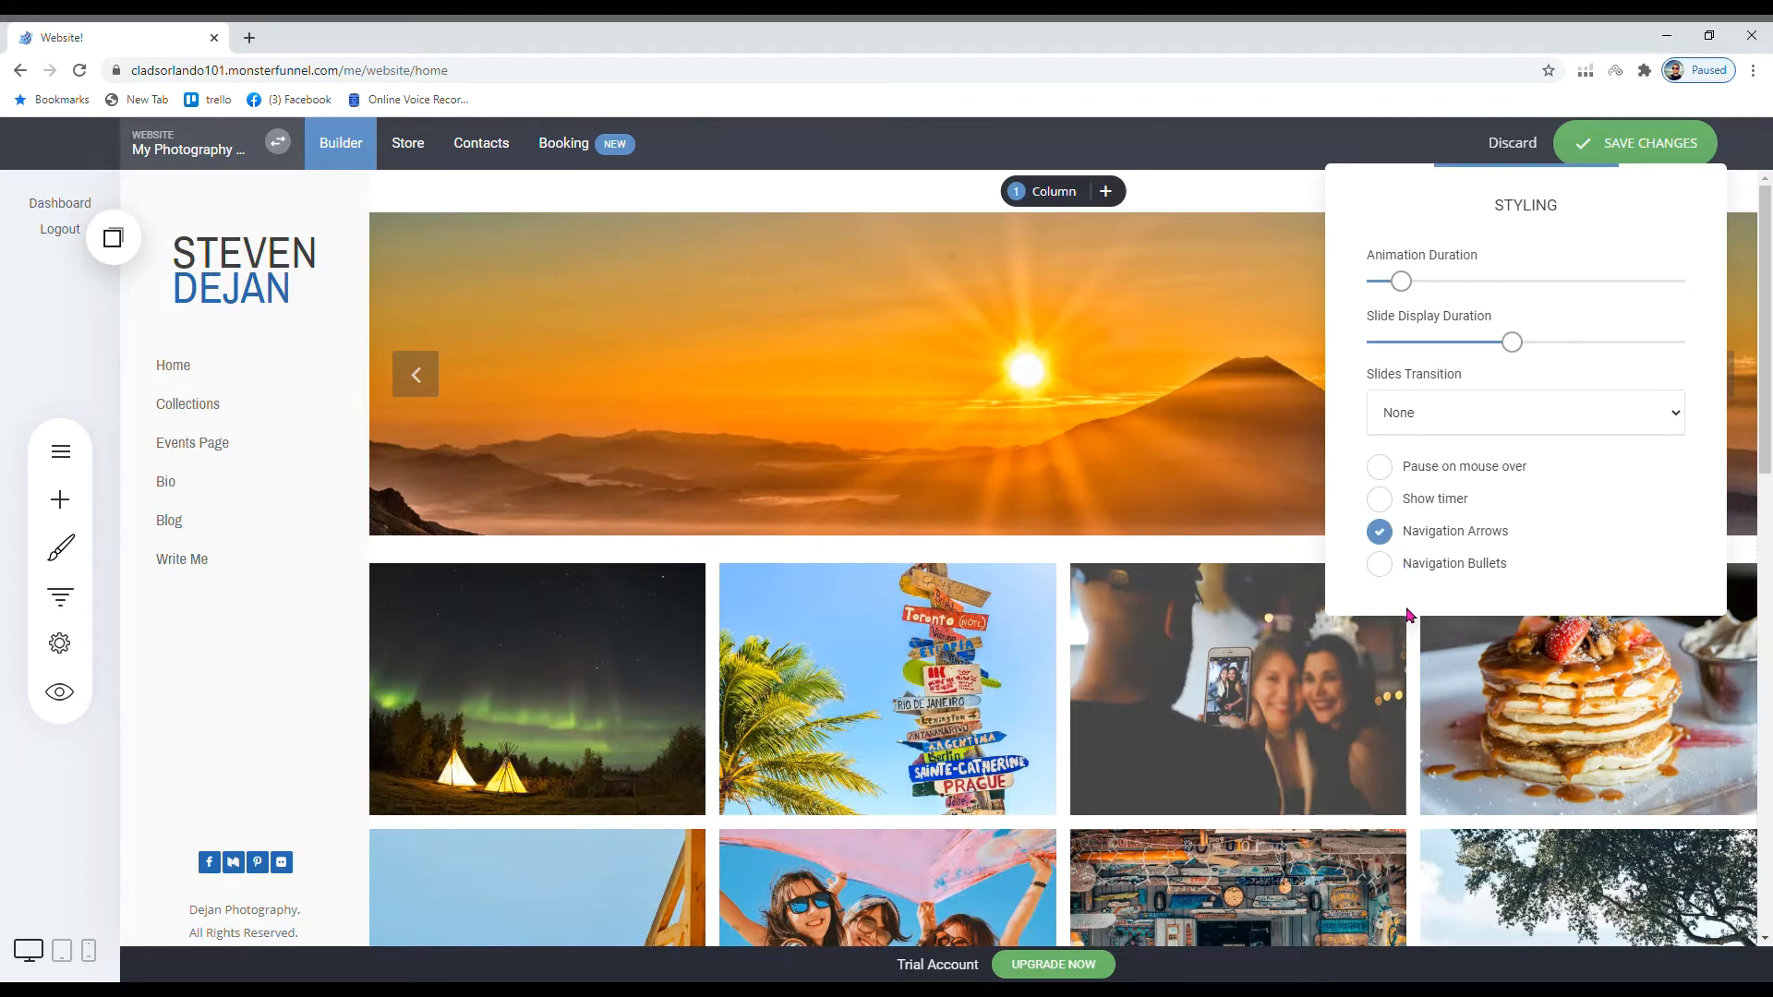
click(1388, 460)
click(1410, 286)
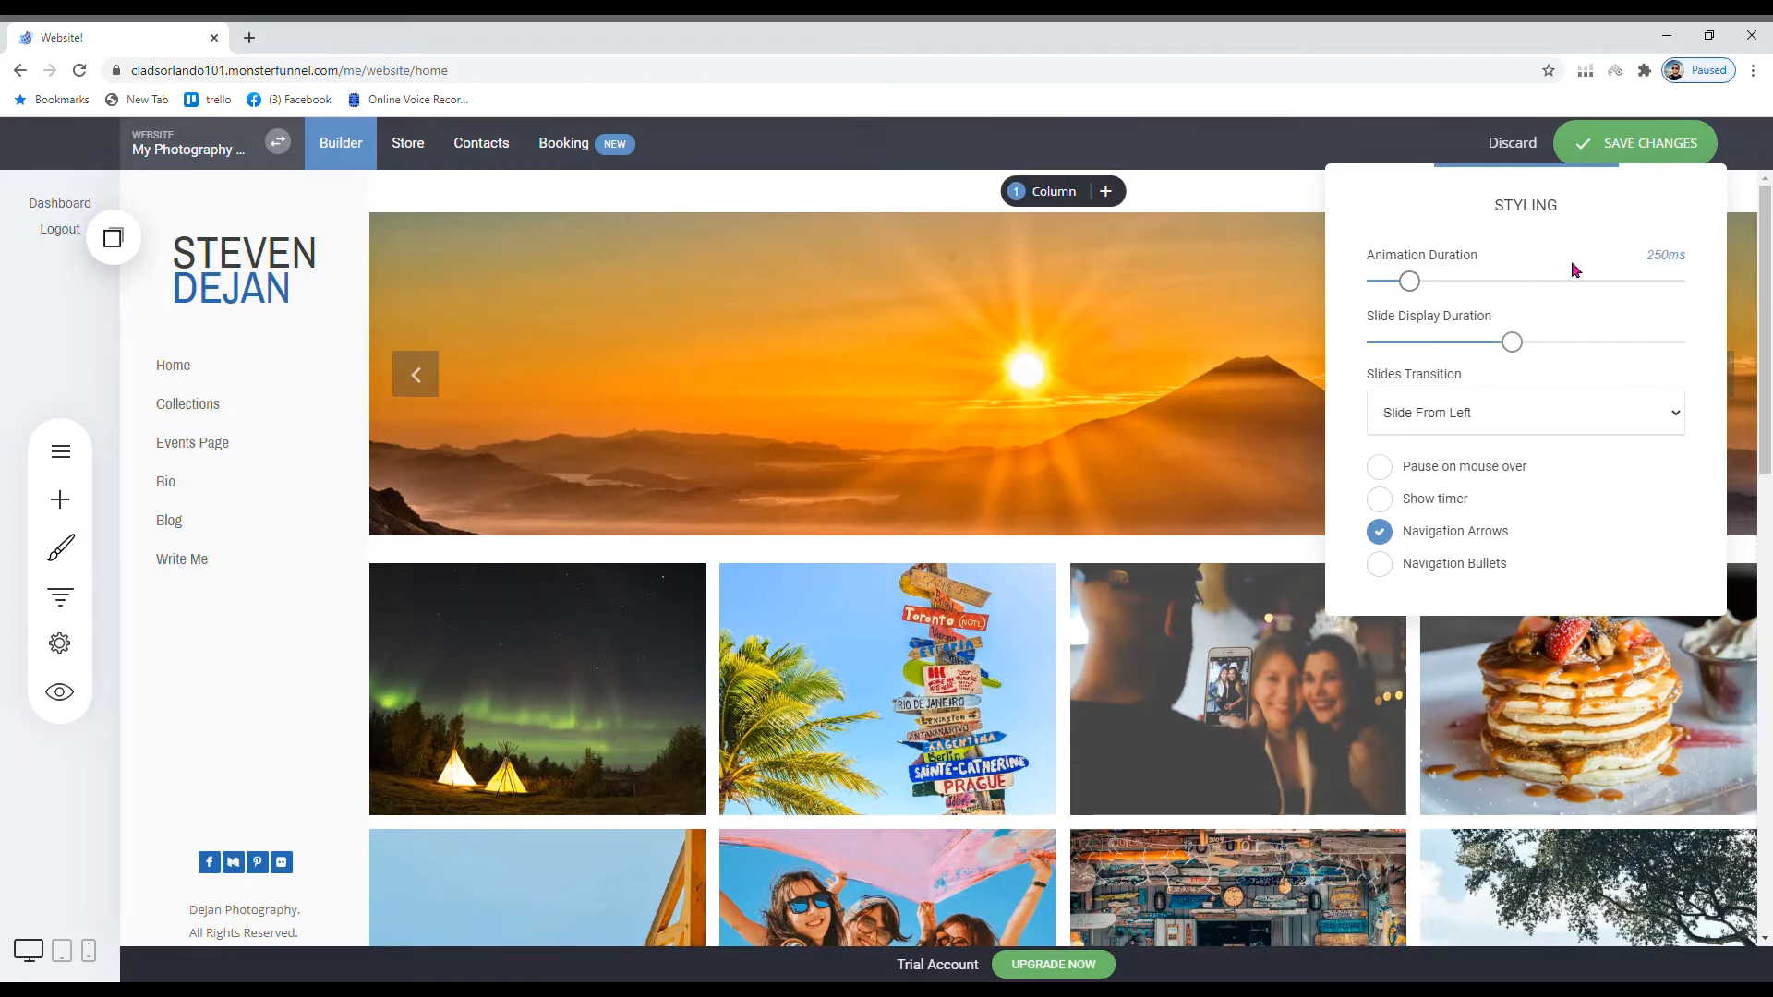
click(1597, 142)
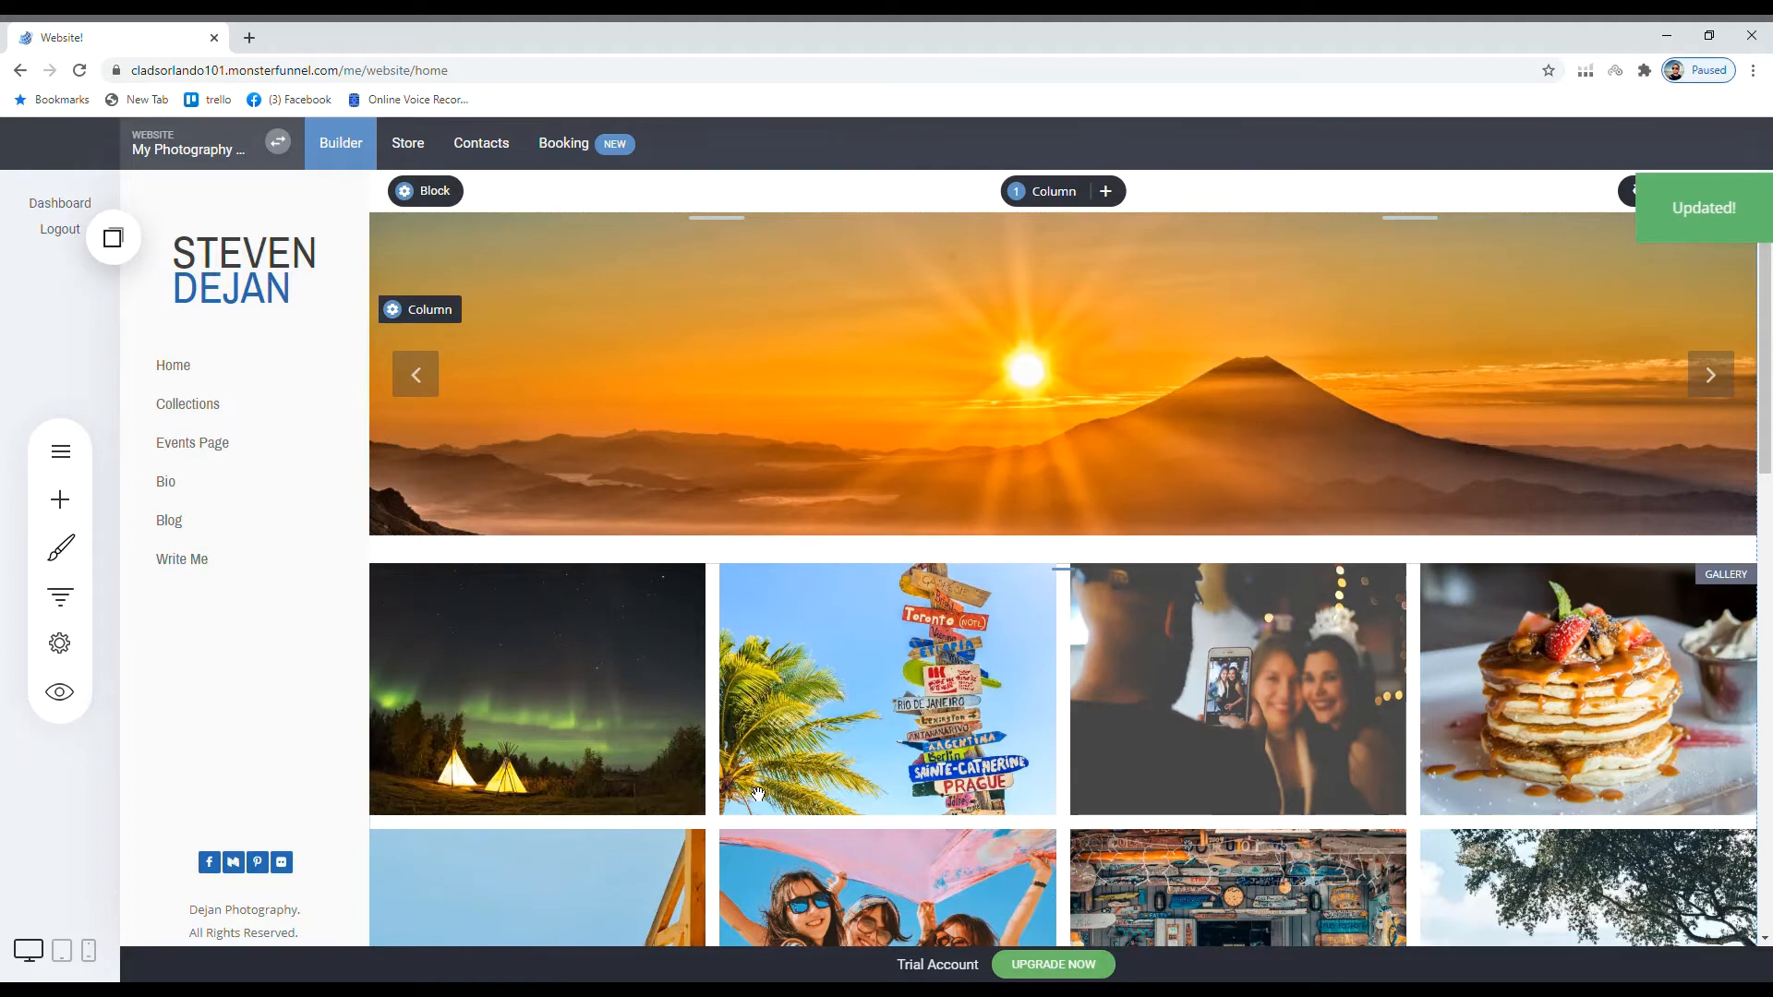
- Preview the home page in a new tab, check the slider's navigation arrows and the gallery below, and close the preview tab
click(61, 693)
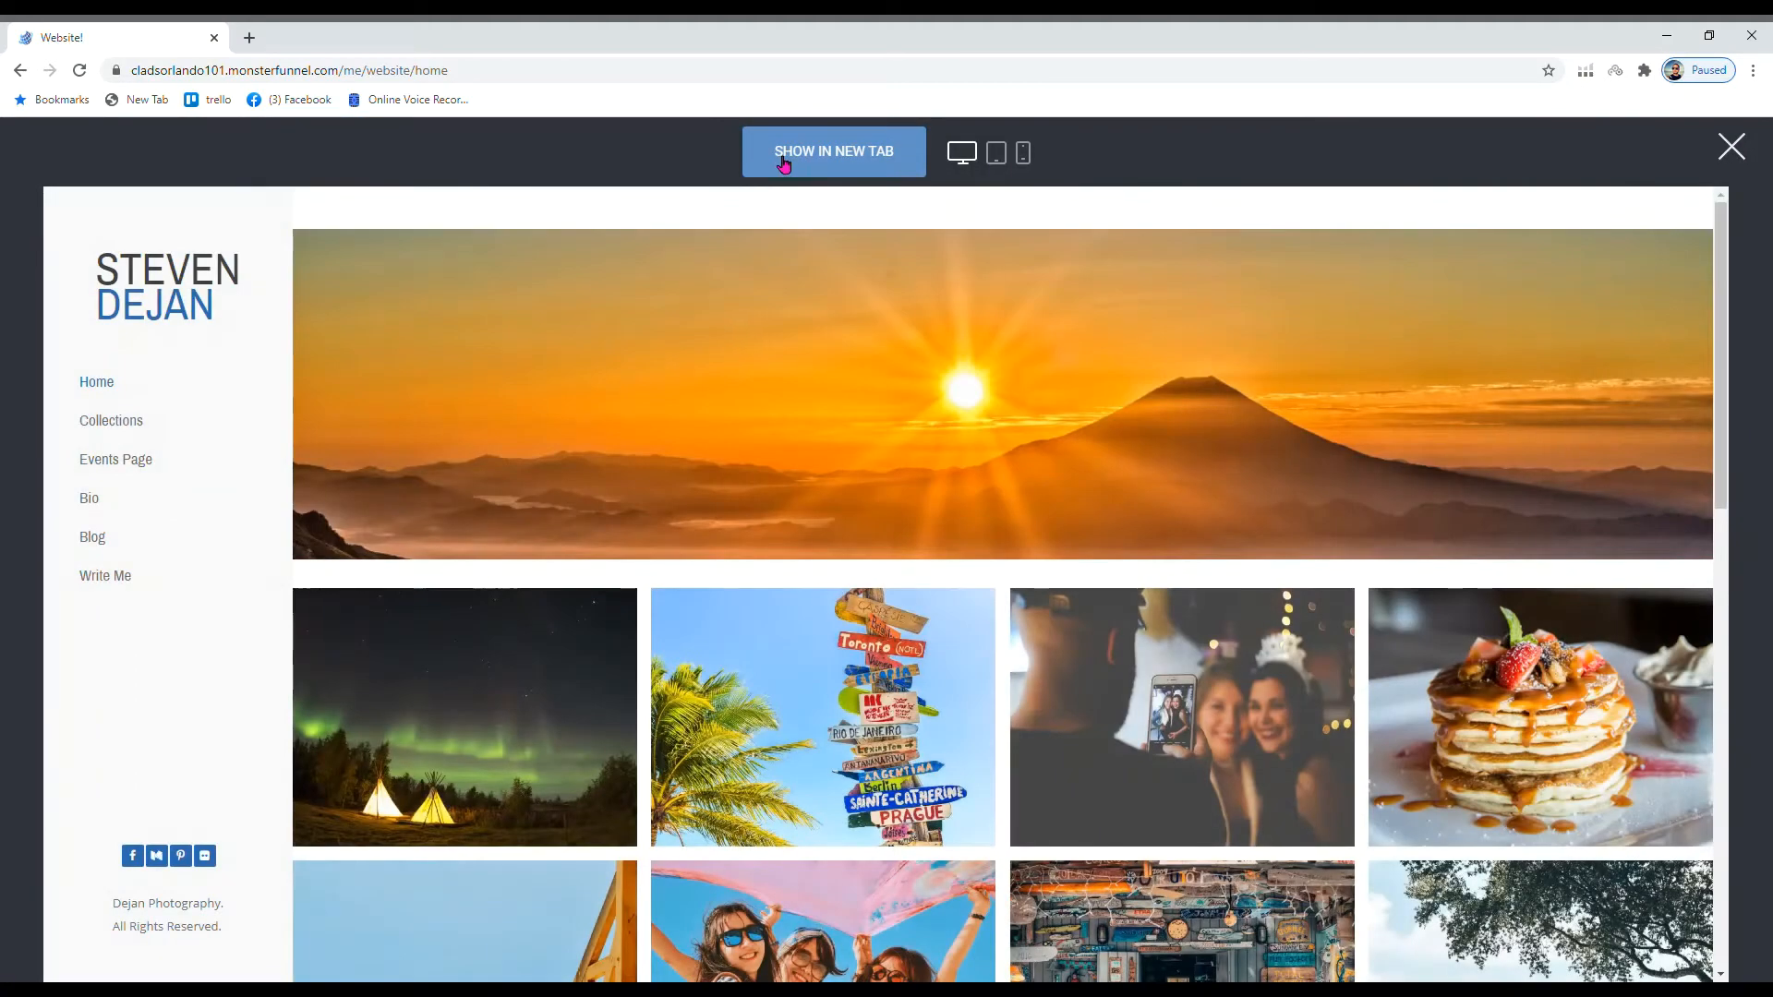
click(784, 157)
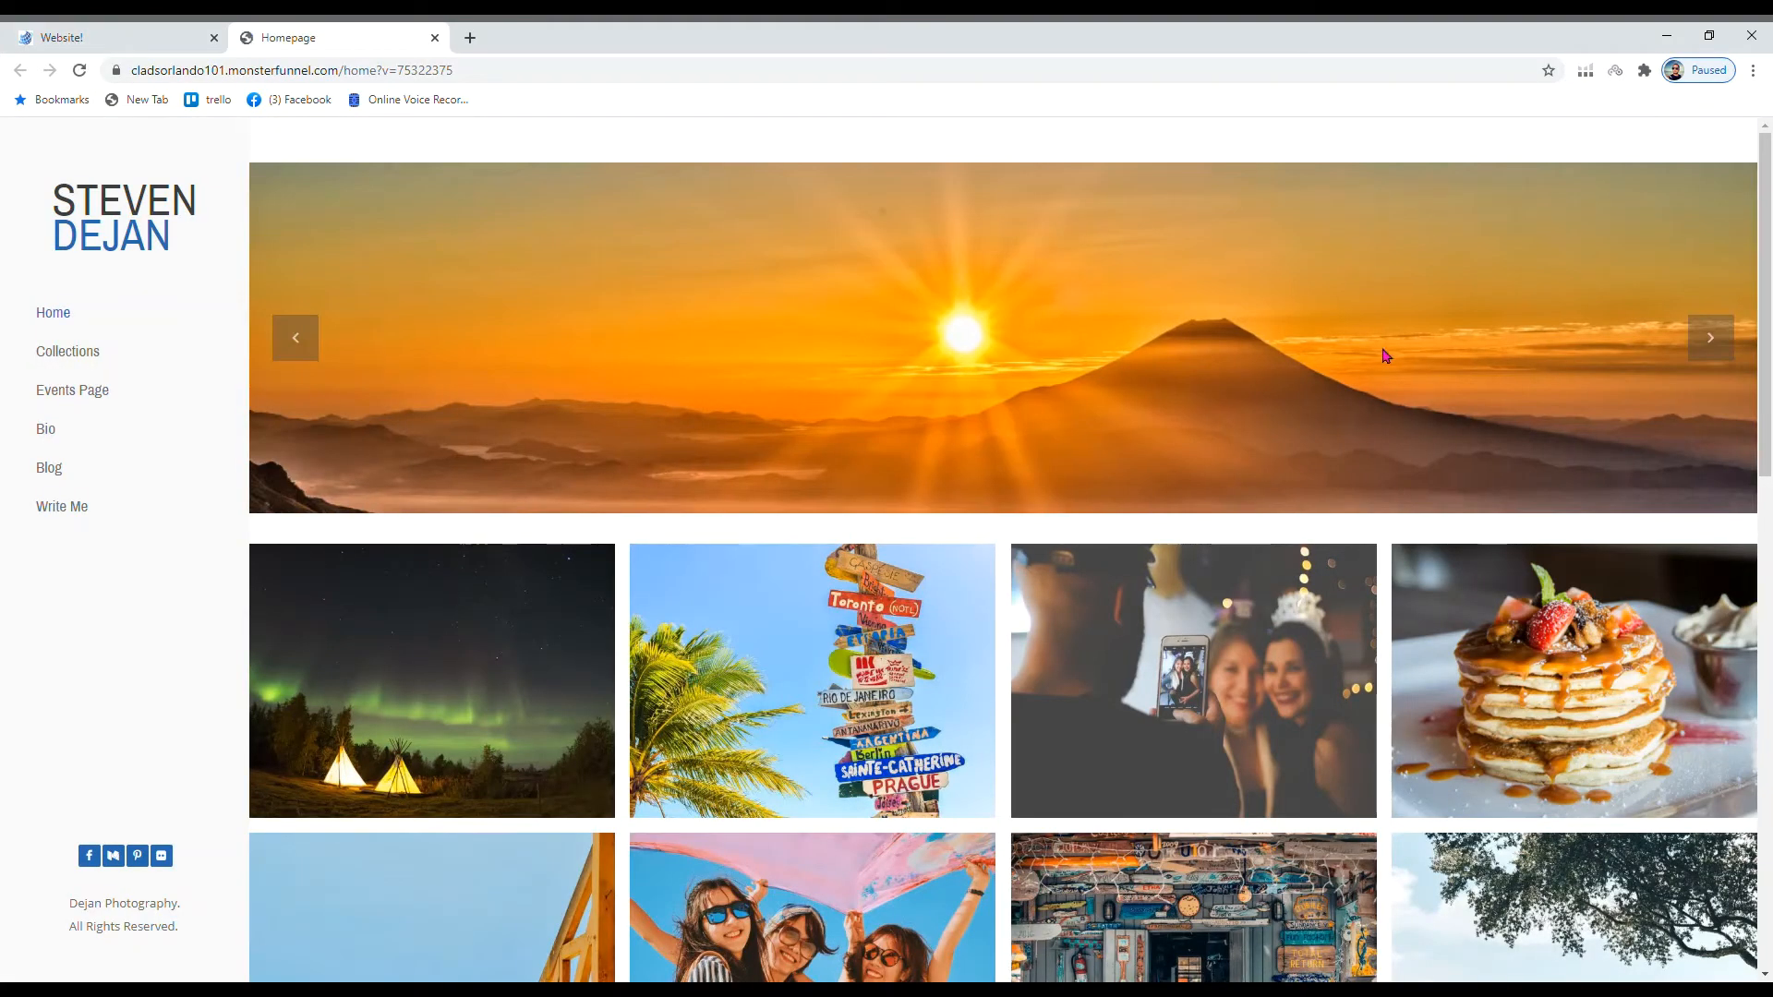
click(1718, 358)
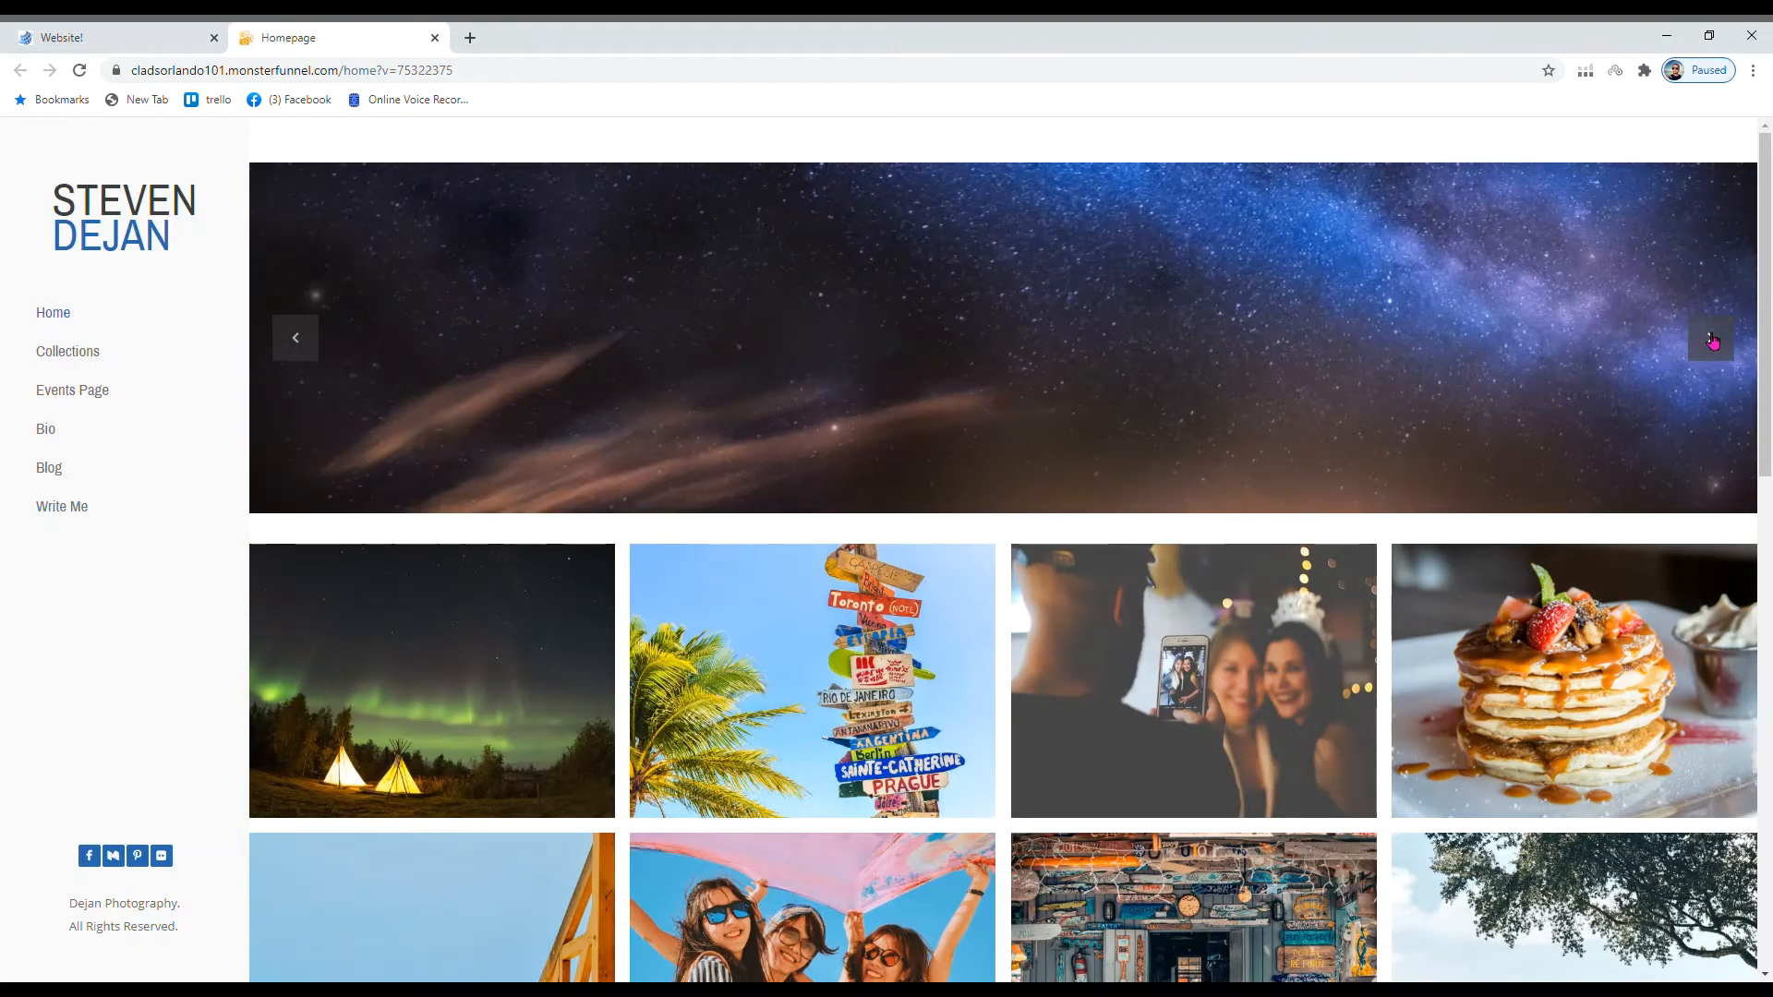
click(1699, 334)
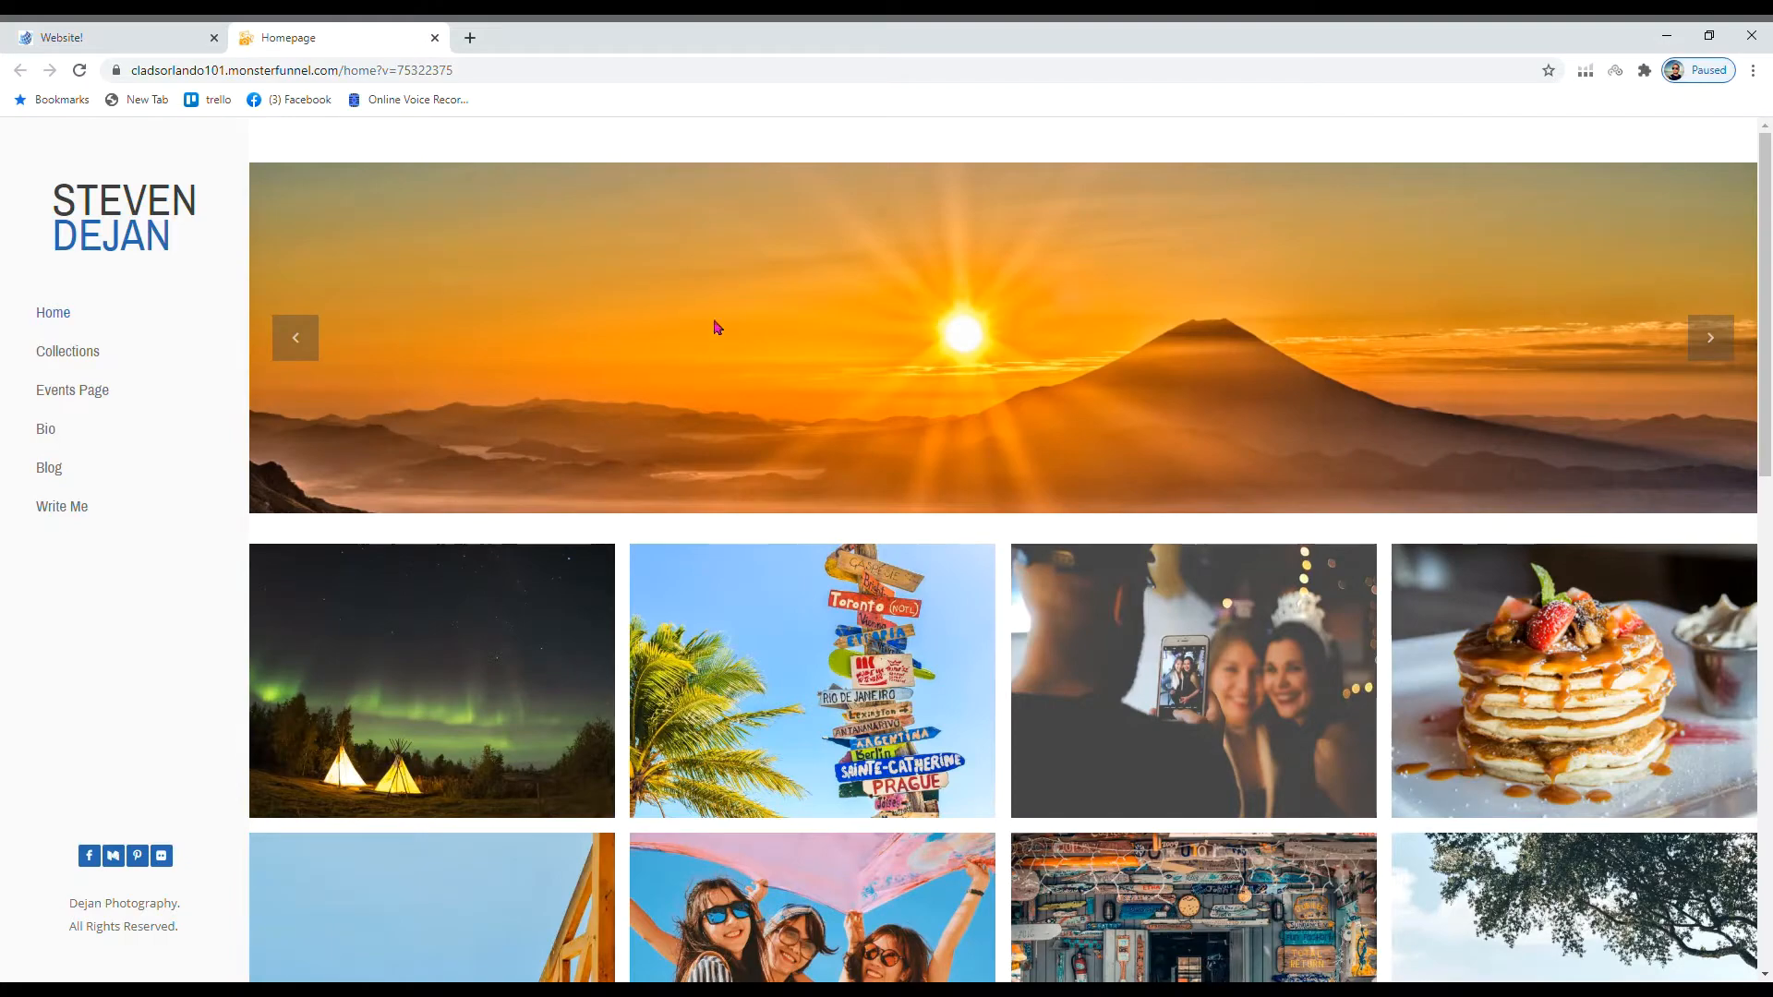
scroll(1149, 428, down, 10)
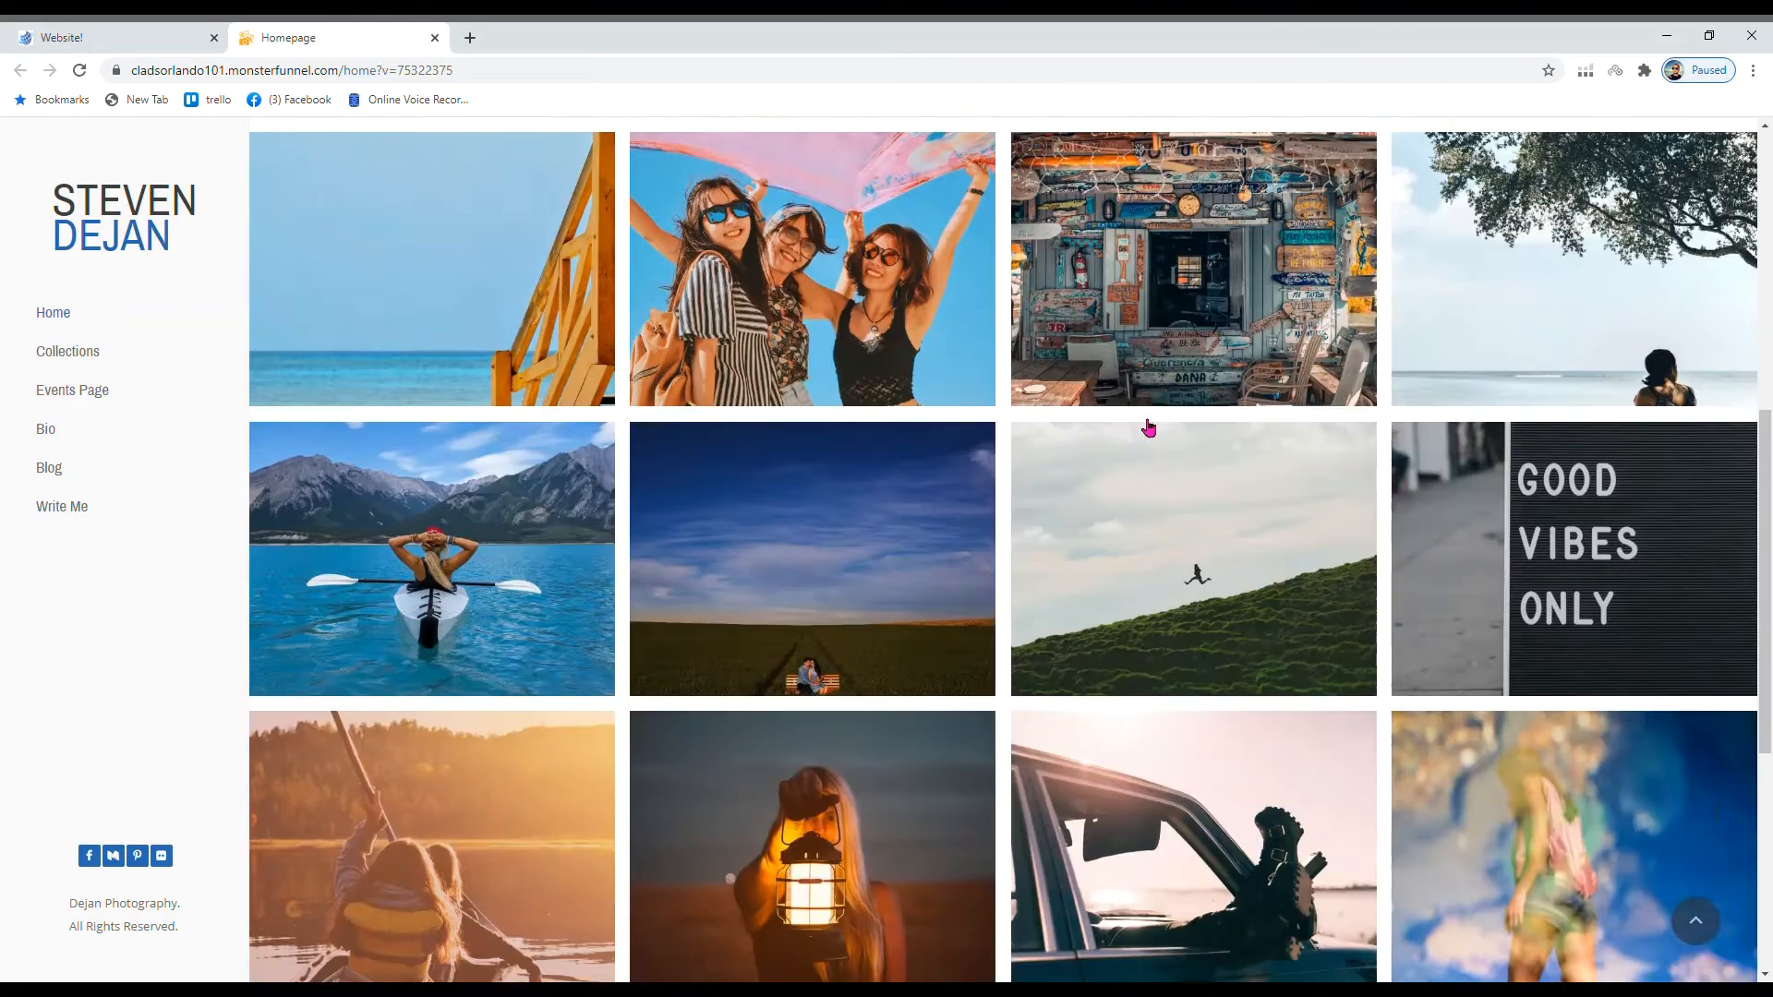
scroll(1149, 428, down, 2)
scroll(1149, 427, up, 12)
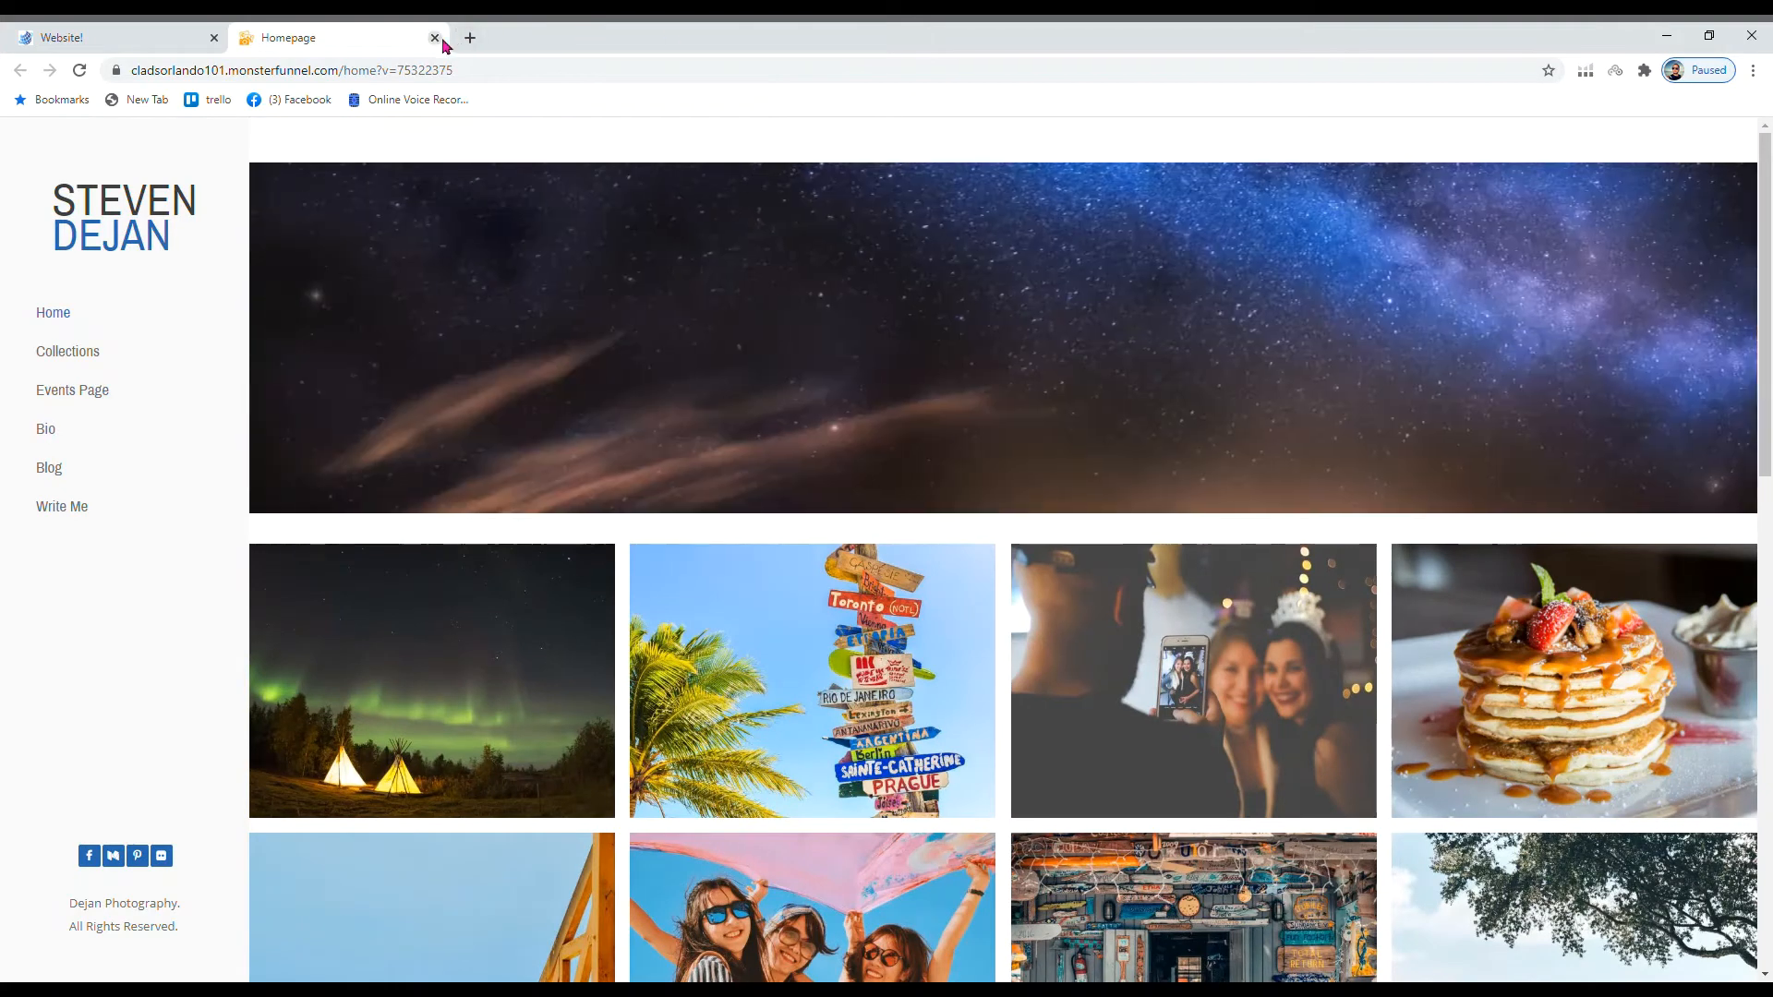
click(435, 38)
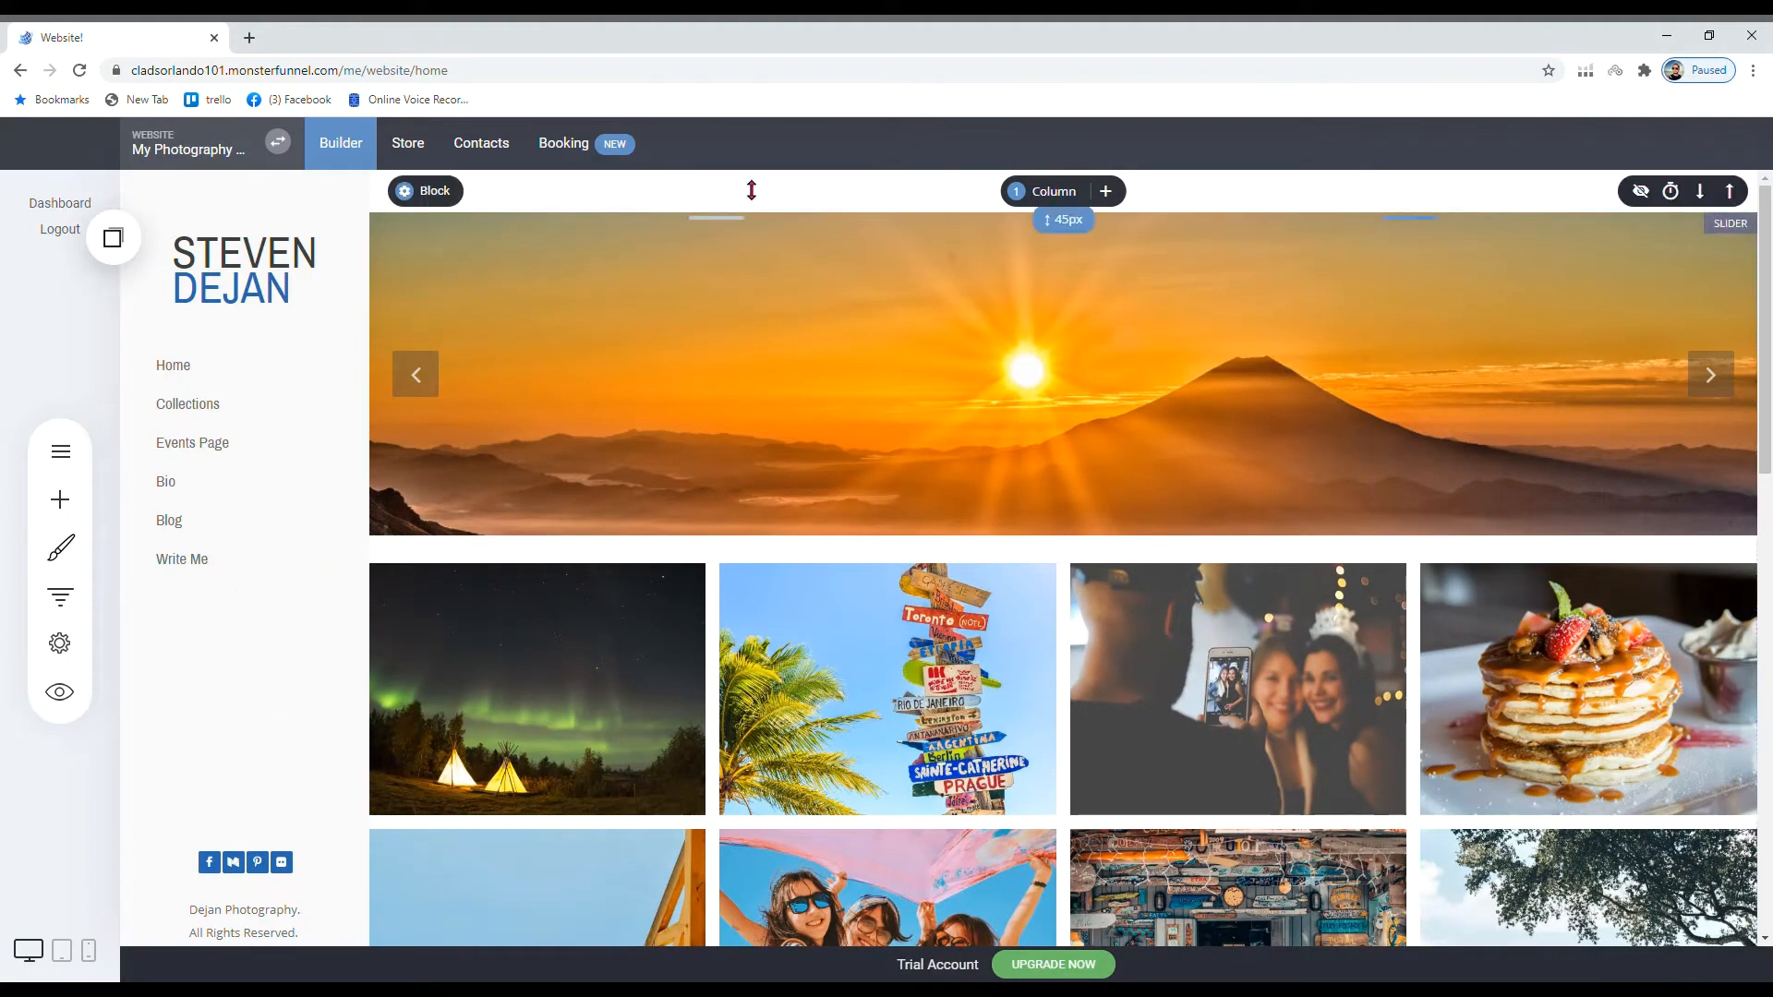
- Add a Heading widget above the slider and set its font to Hello Valentina
mouse_move(249, 262)
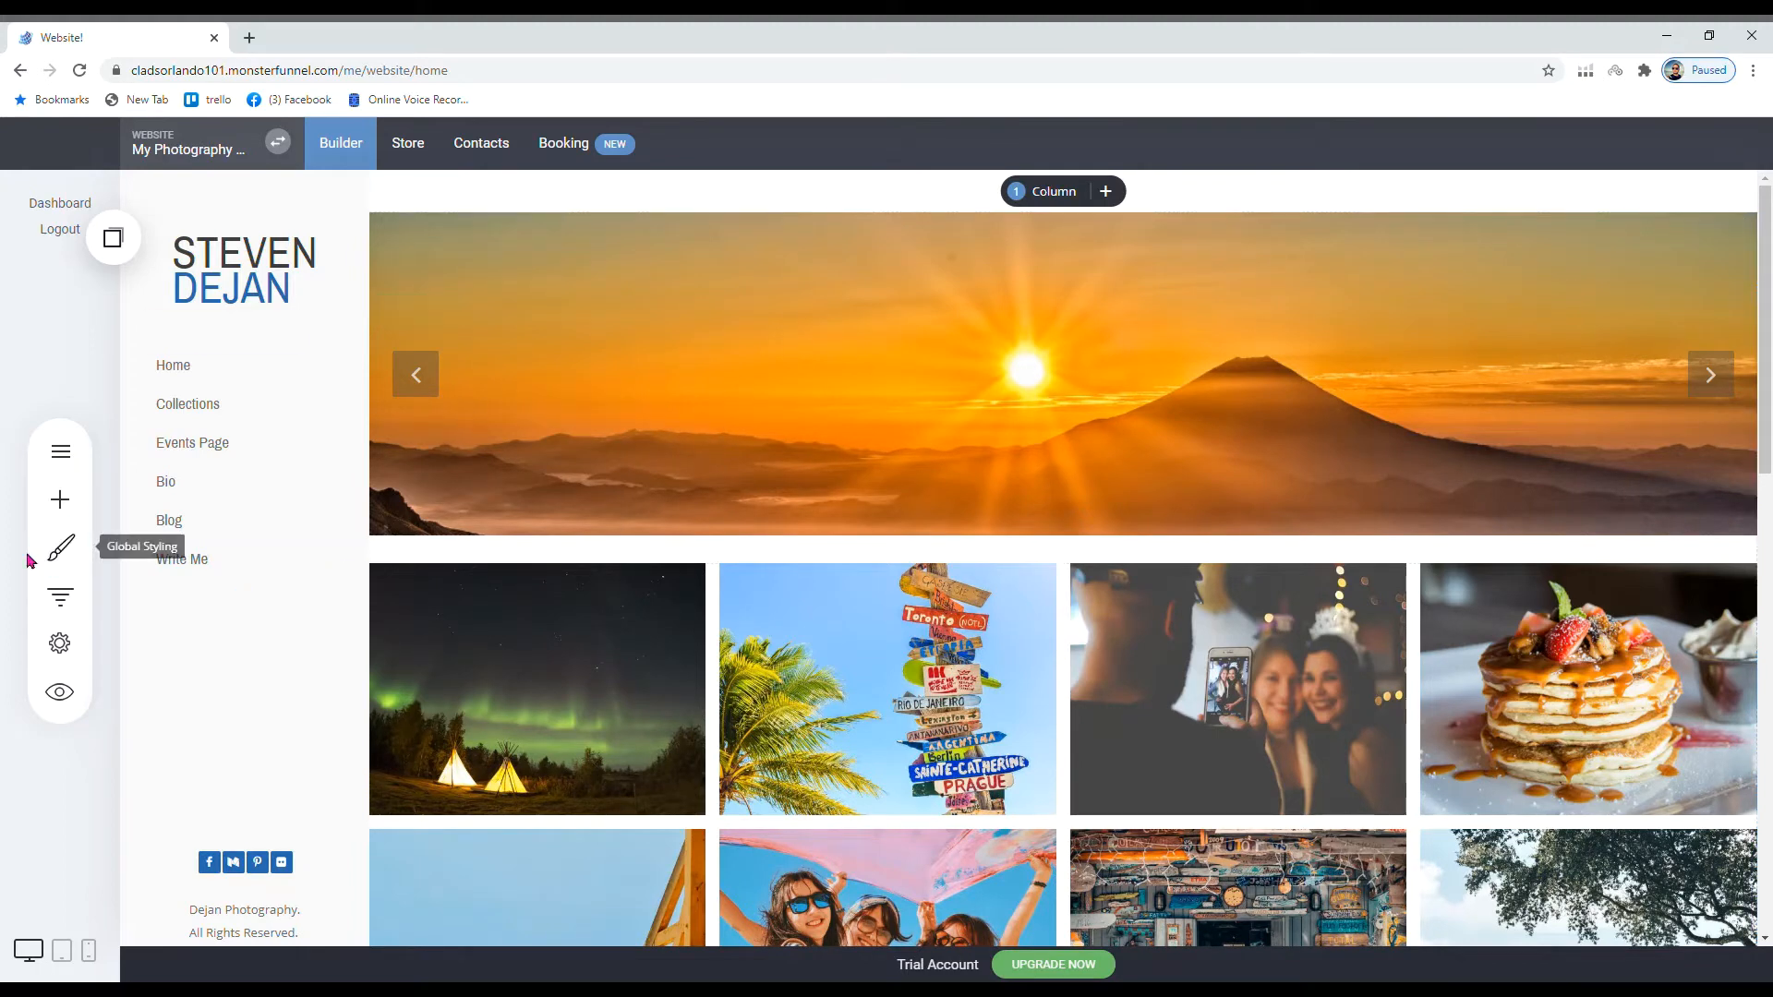
click(59, 500)
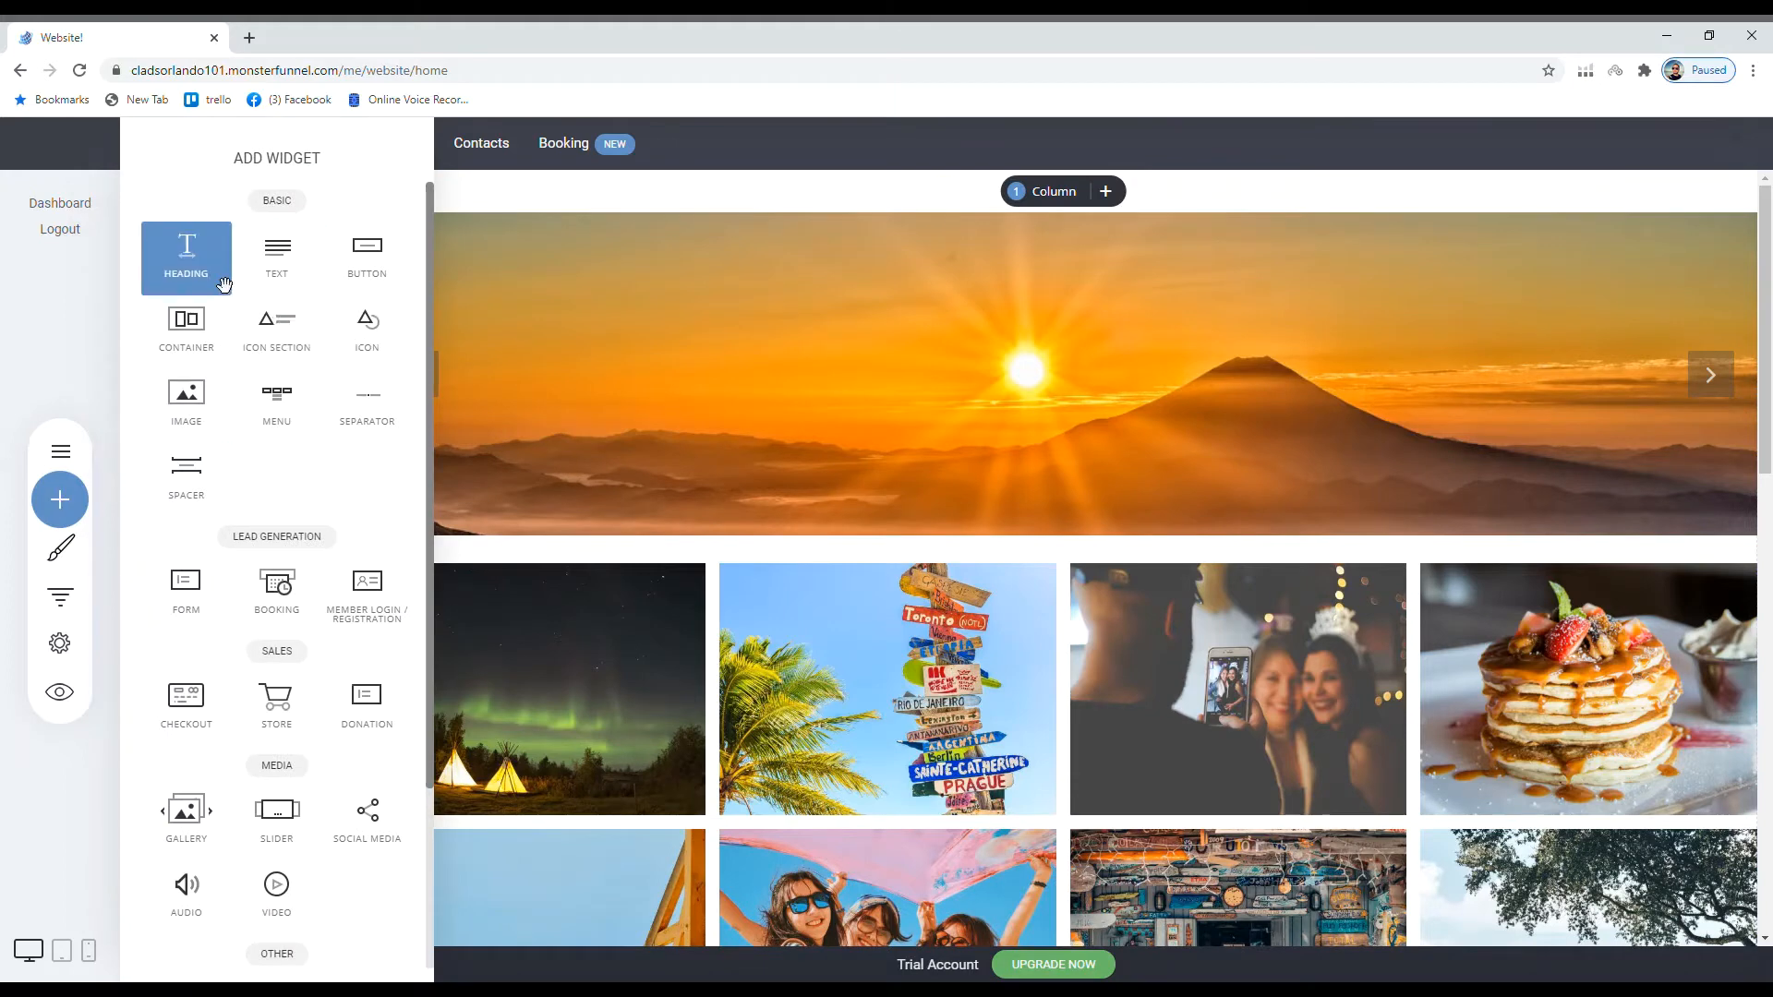
drag(223, 283, 774, 211)
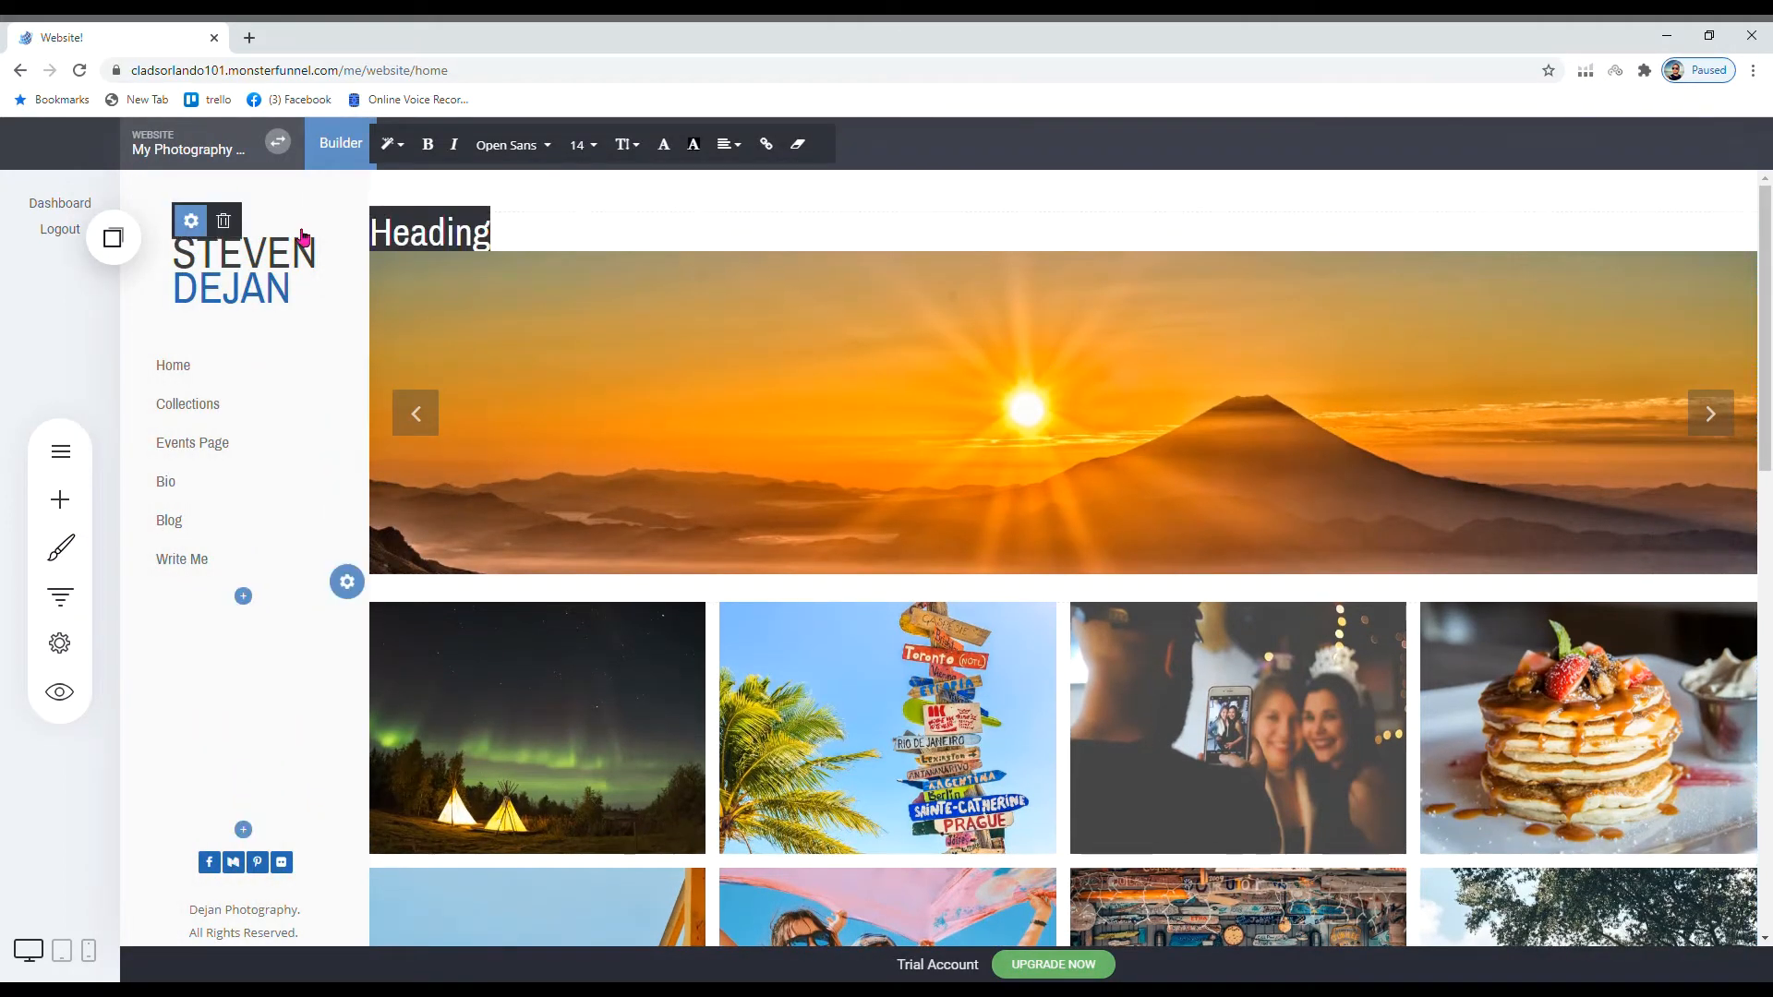
click(559, 151)
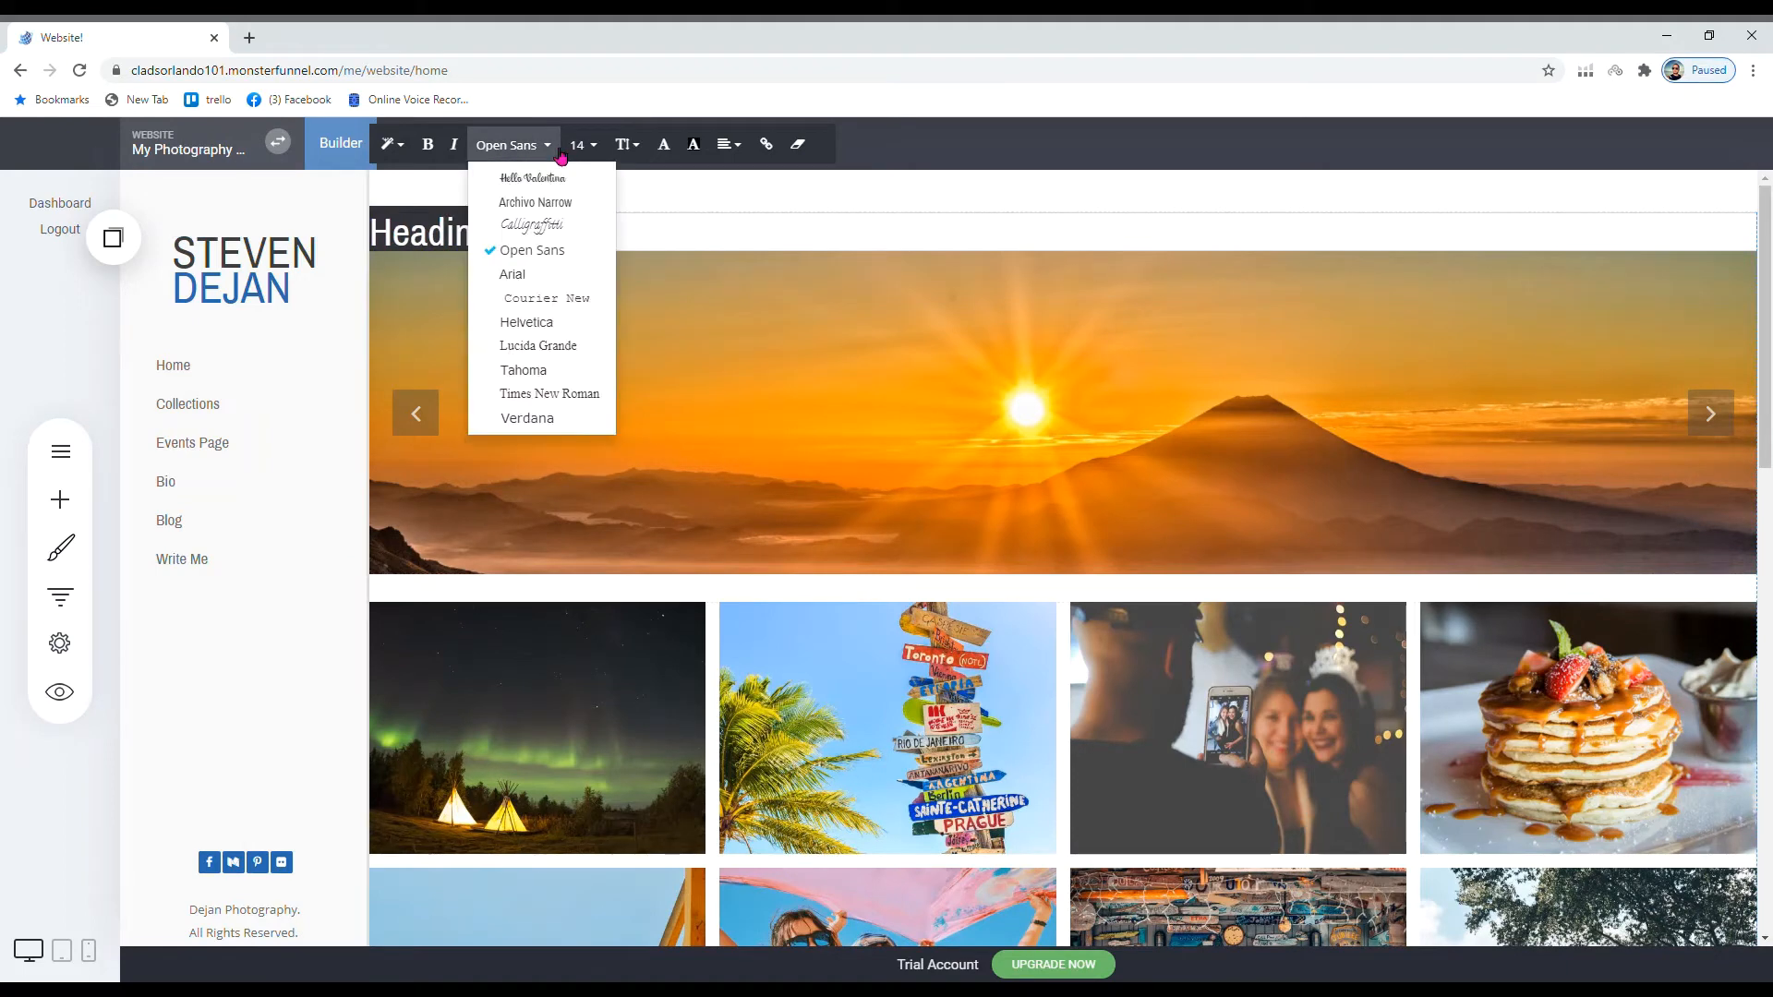
click(553, 181)
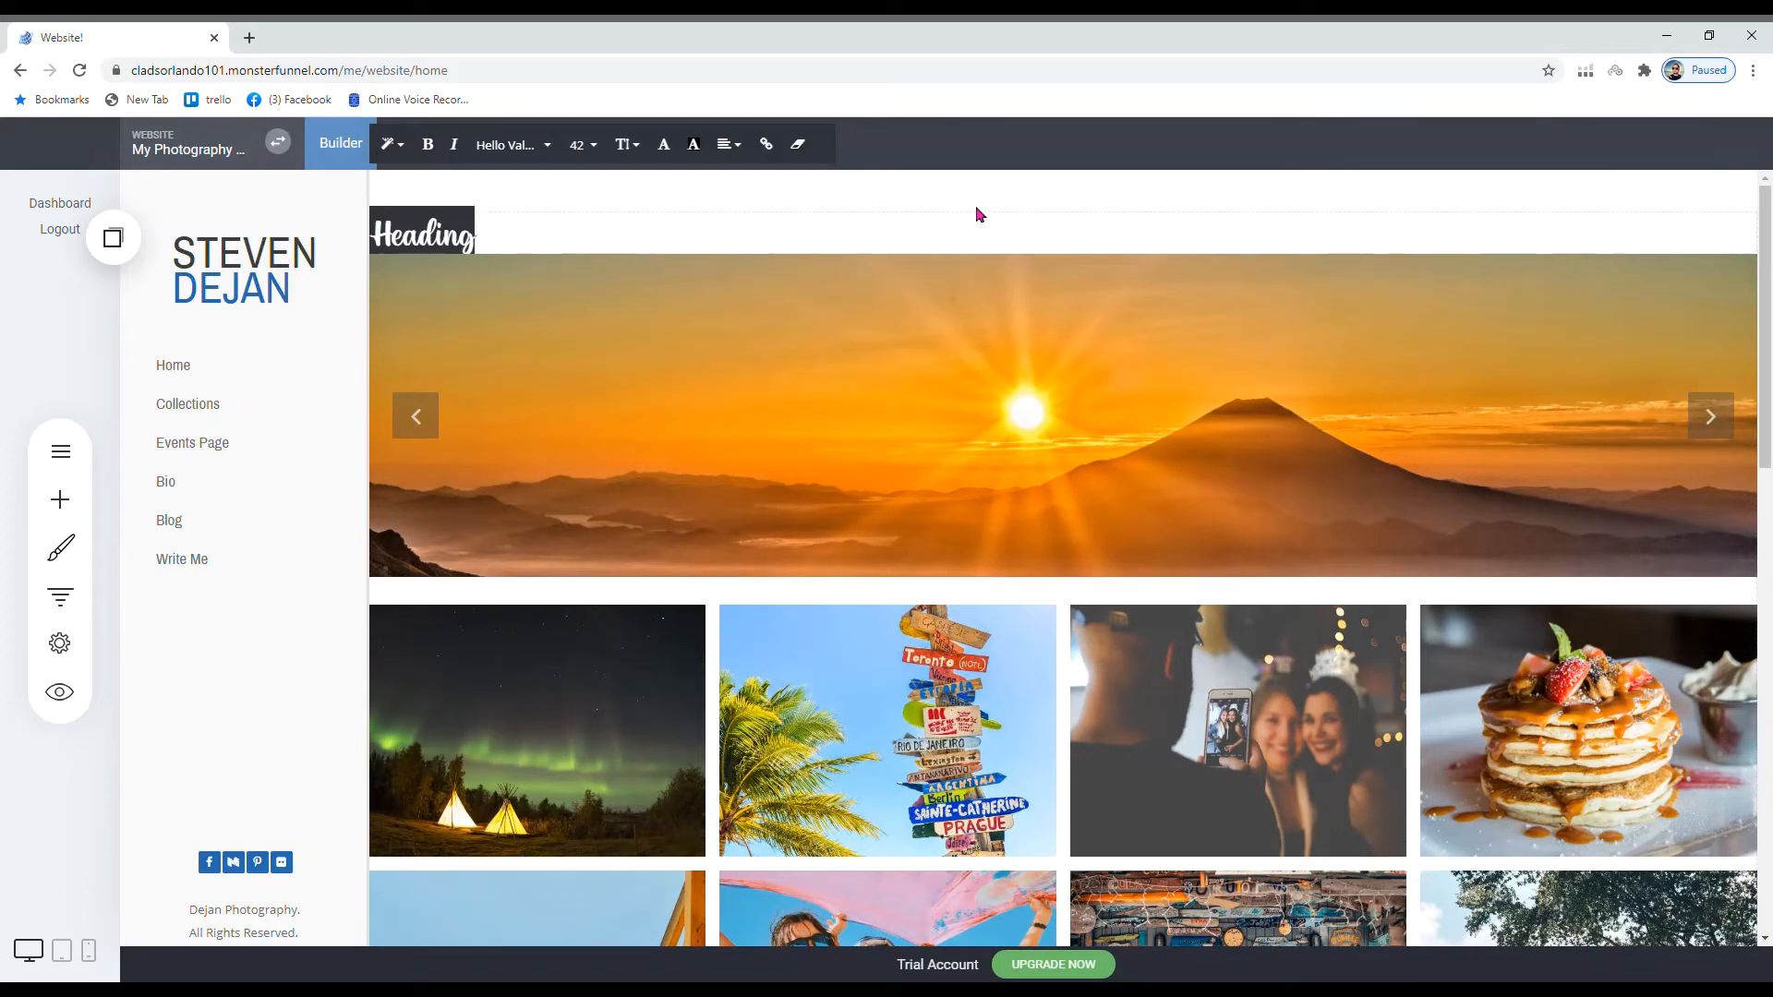
- Replace the heading's text with "Gerry Photography" and center it above the slider
text(Gerry P)
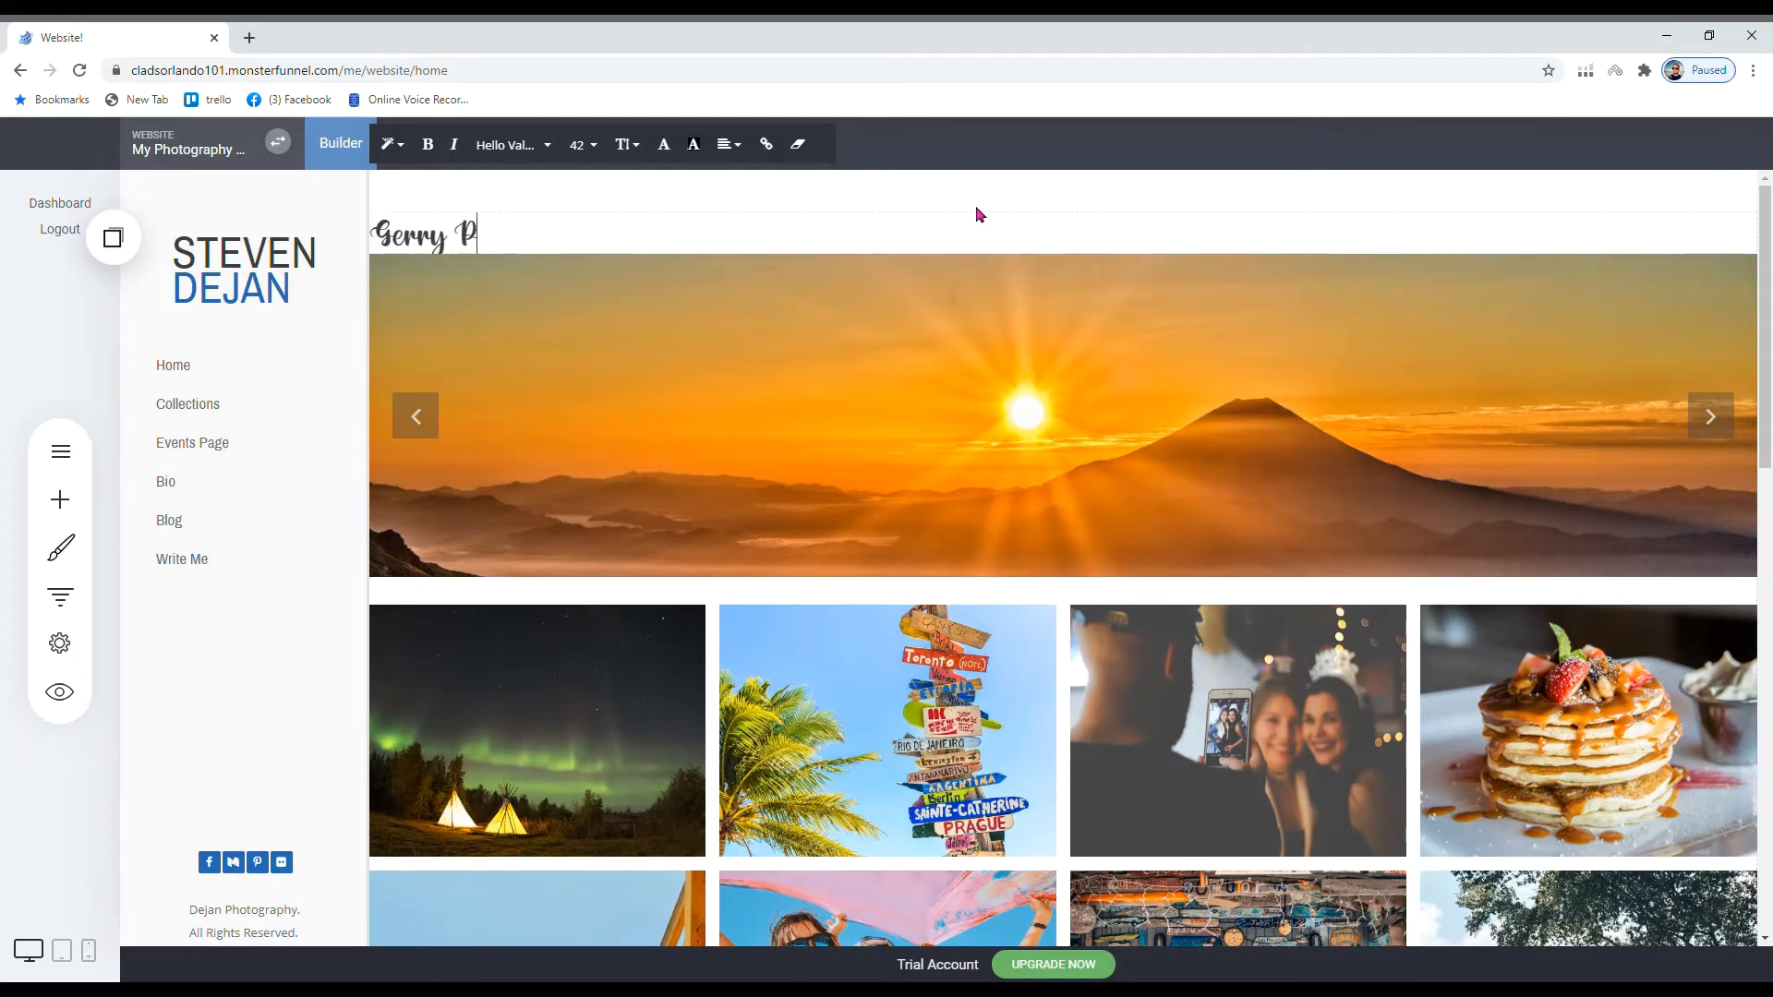
text(hotograp)
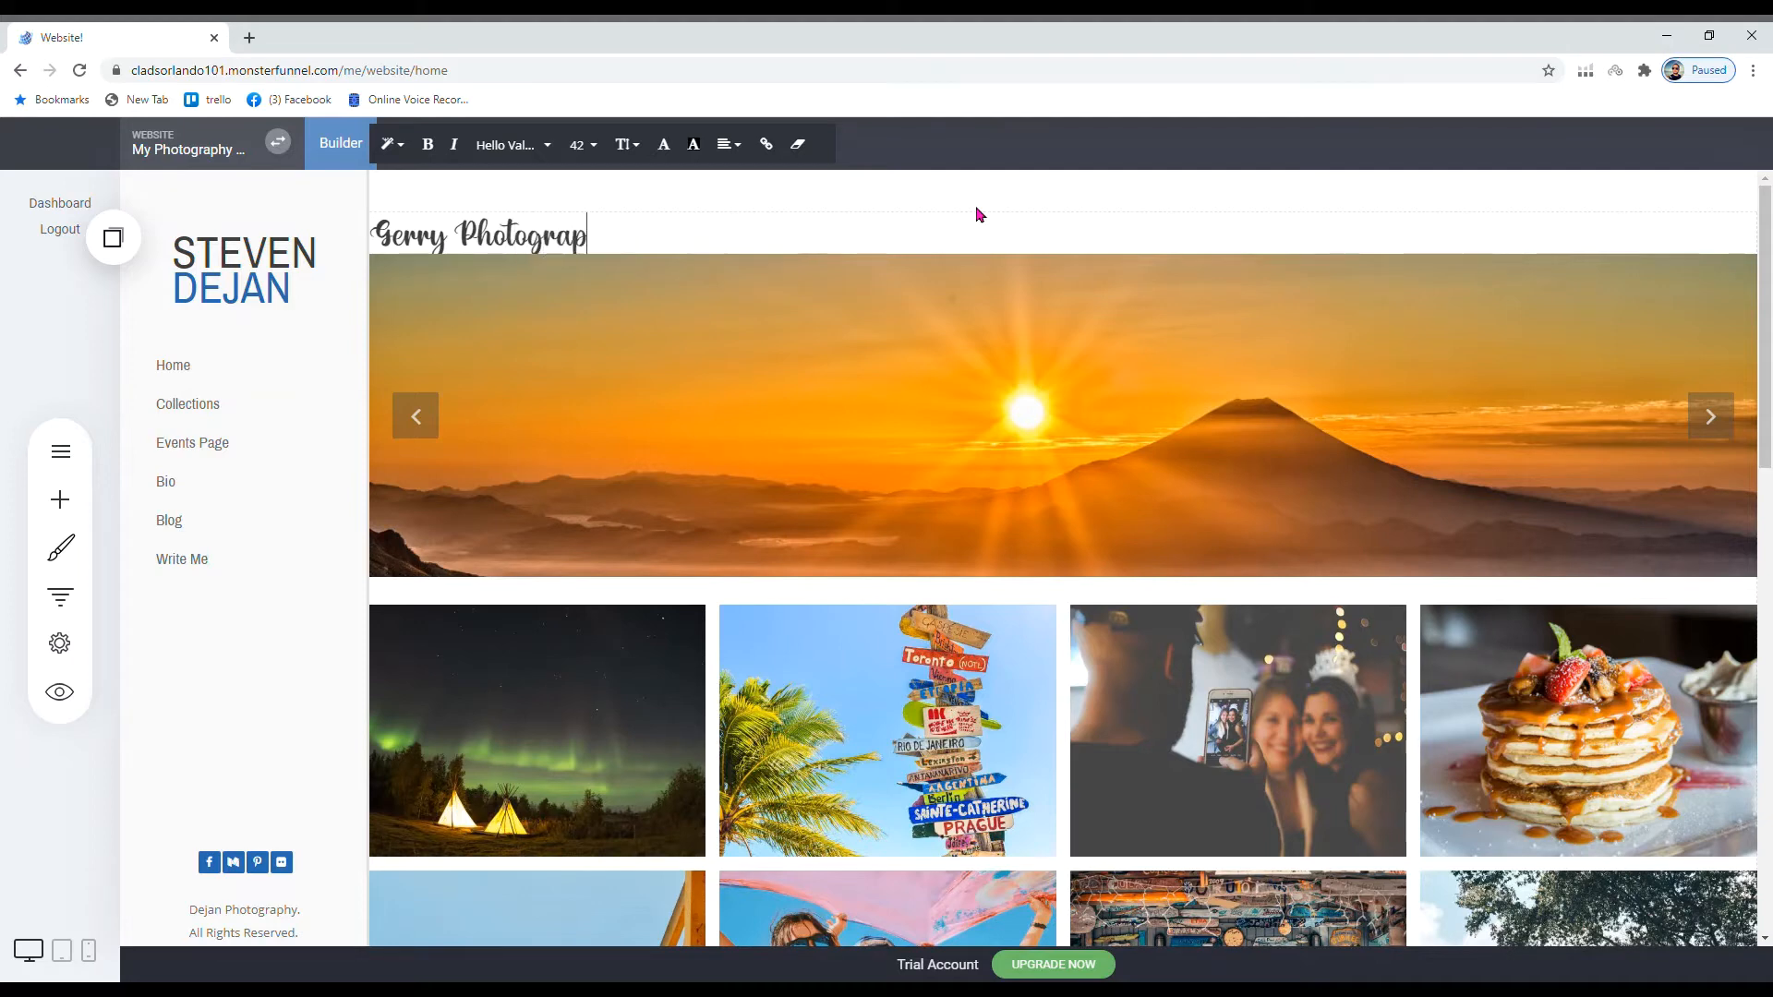
text(hyu)
triple_click(453, 242)
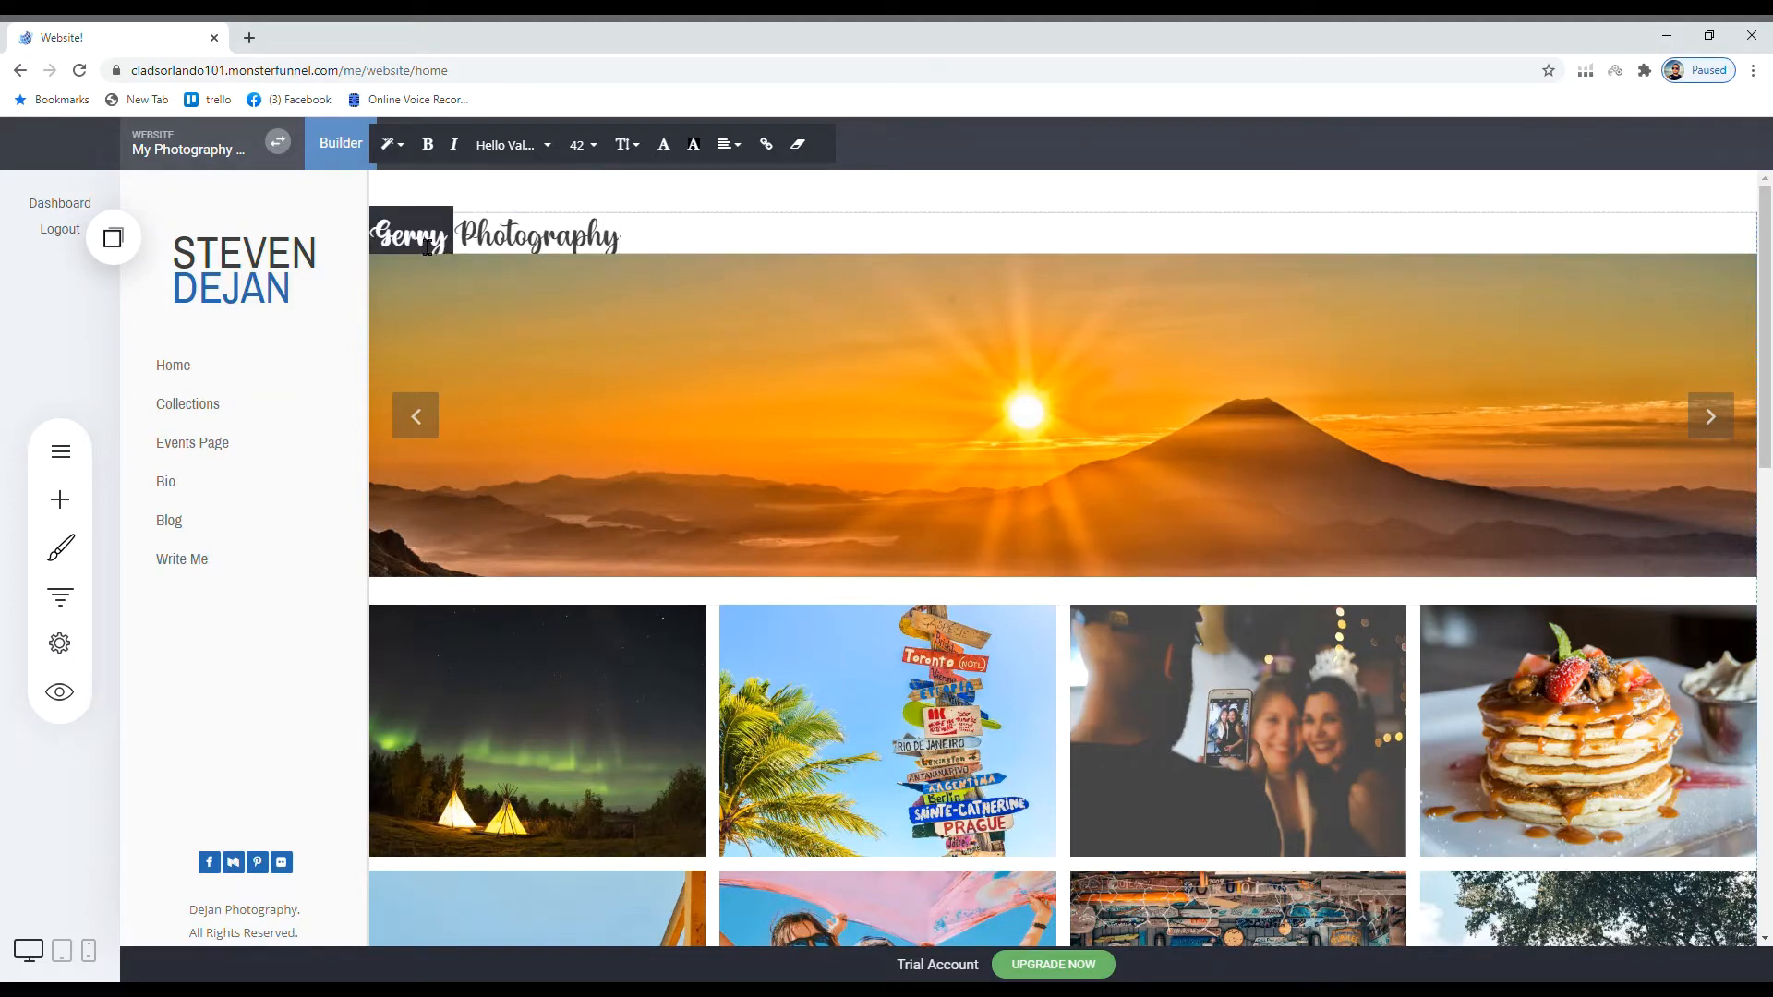
click(730, 145)
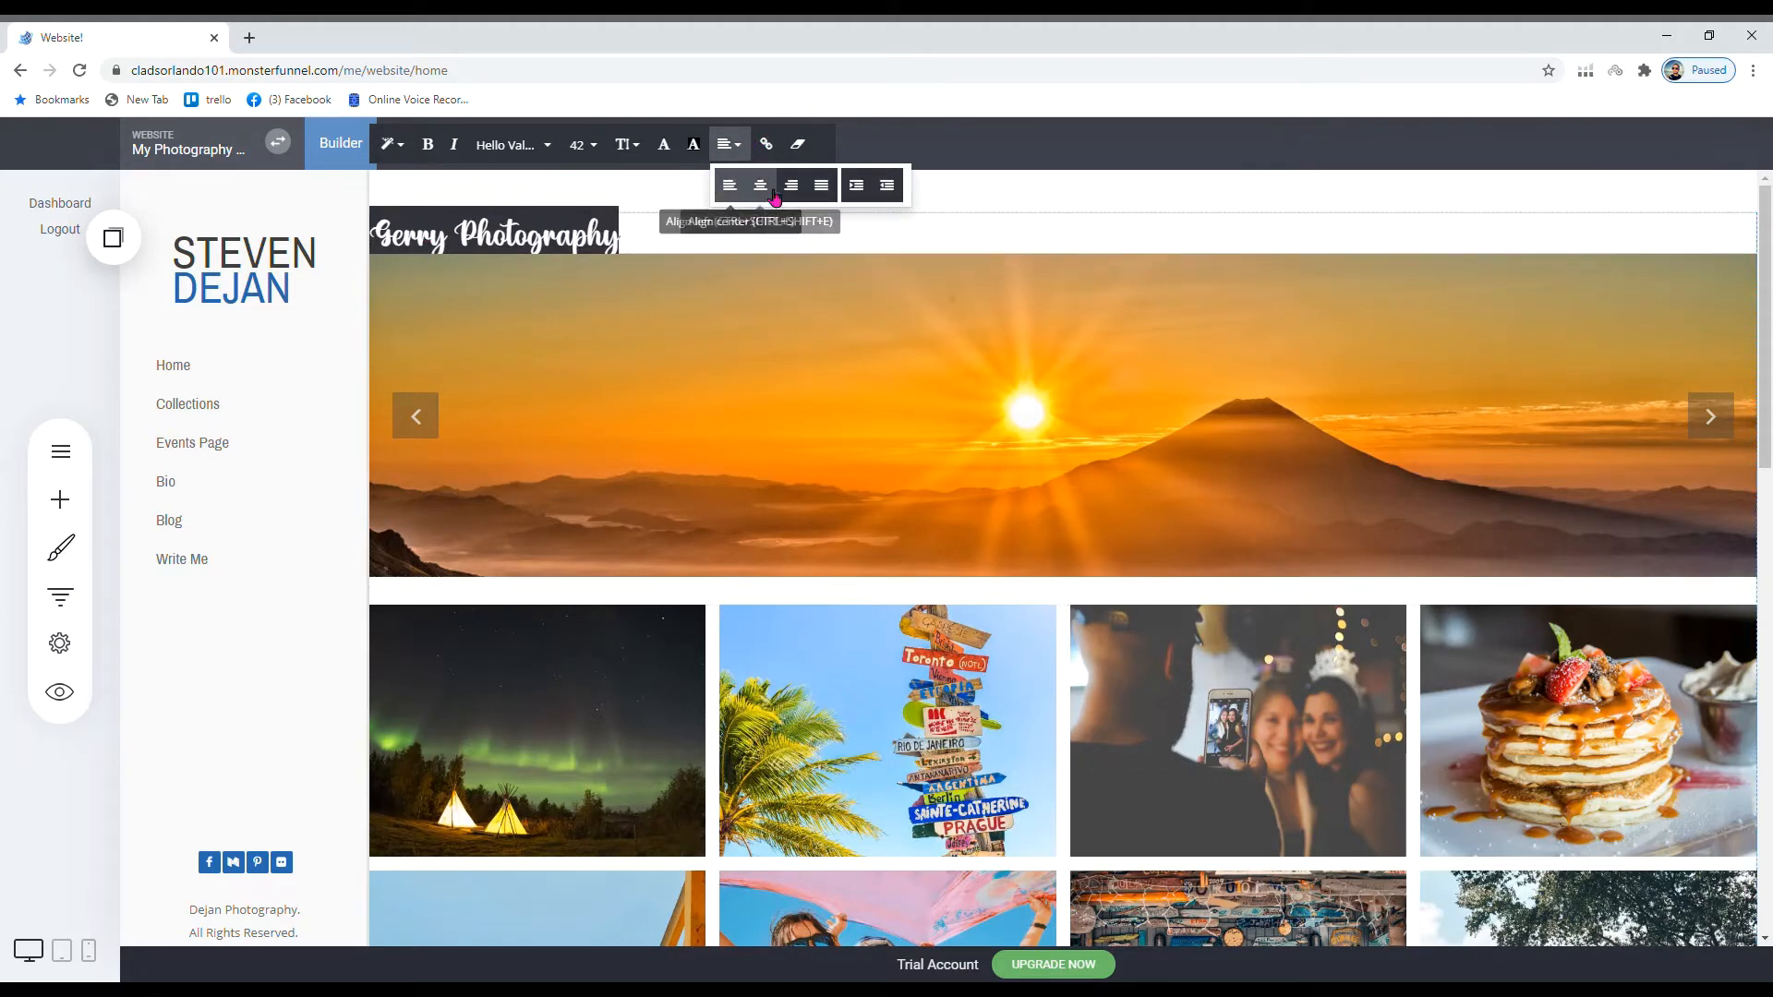
click(760, 185)
click(850, 347)
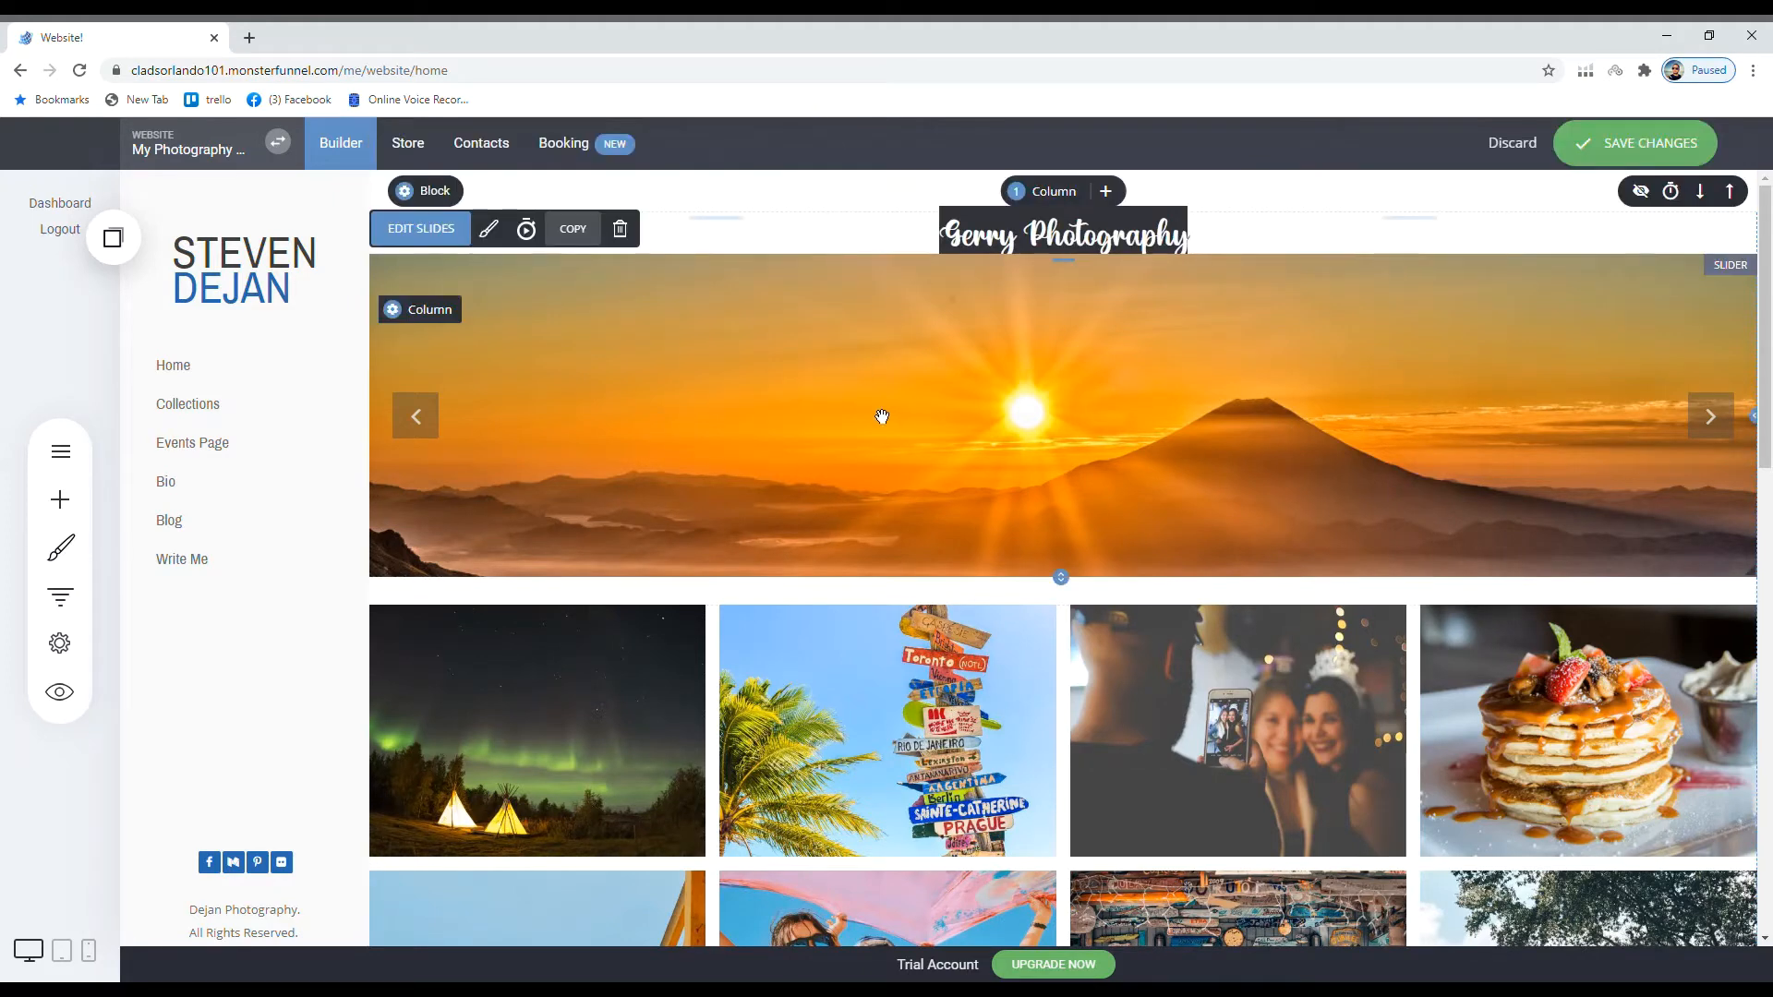
click(1226, 251)
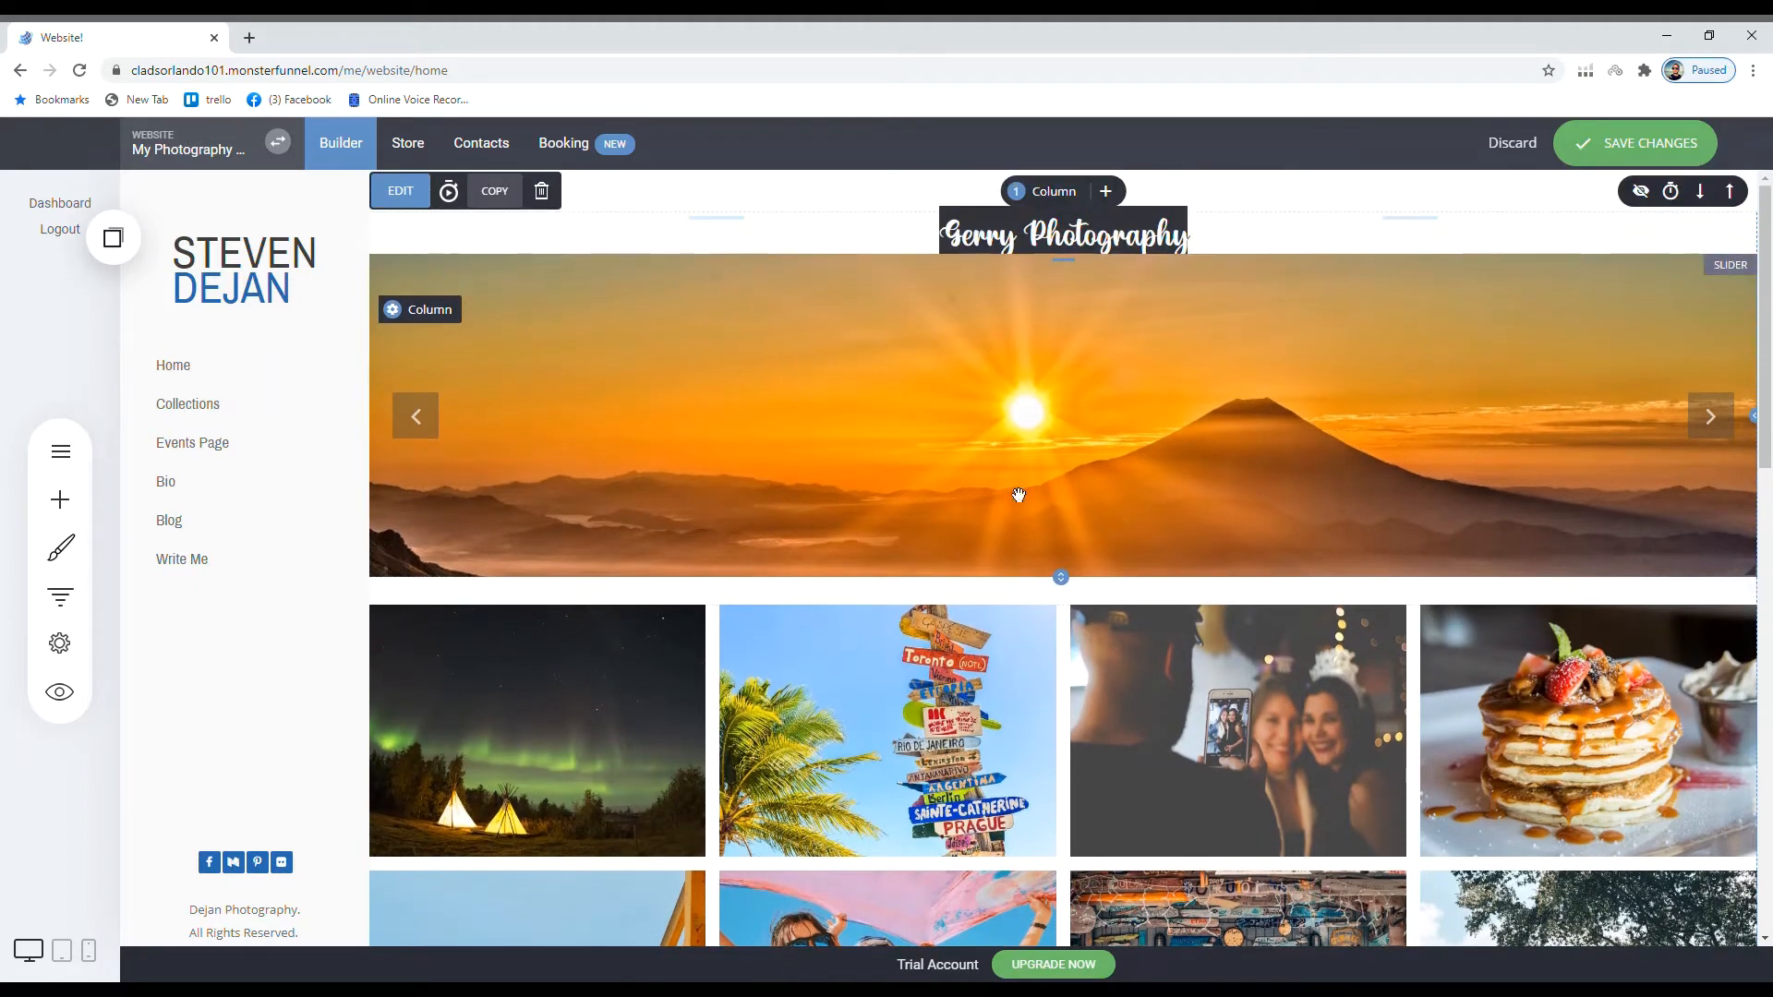
click(1039, 443)
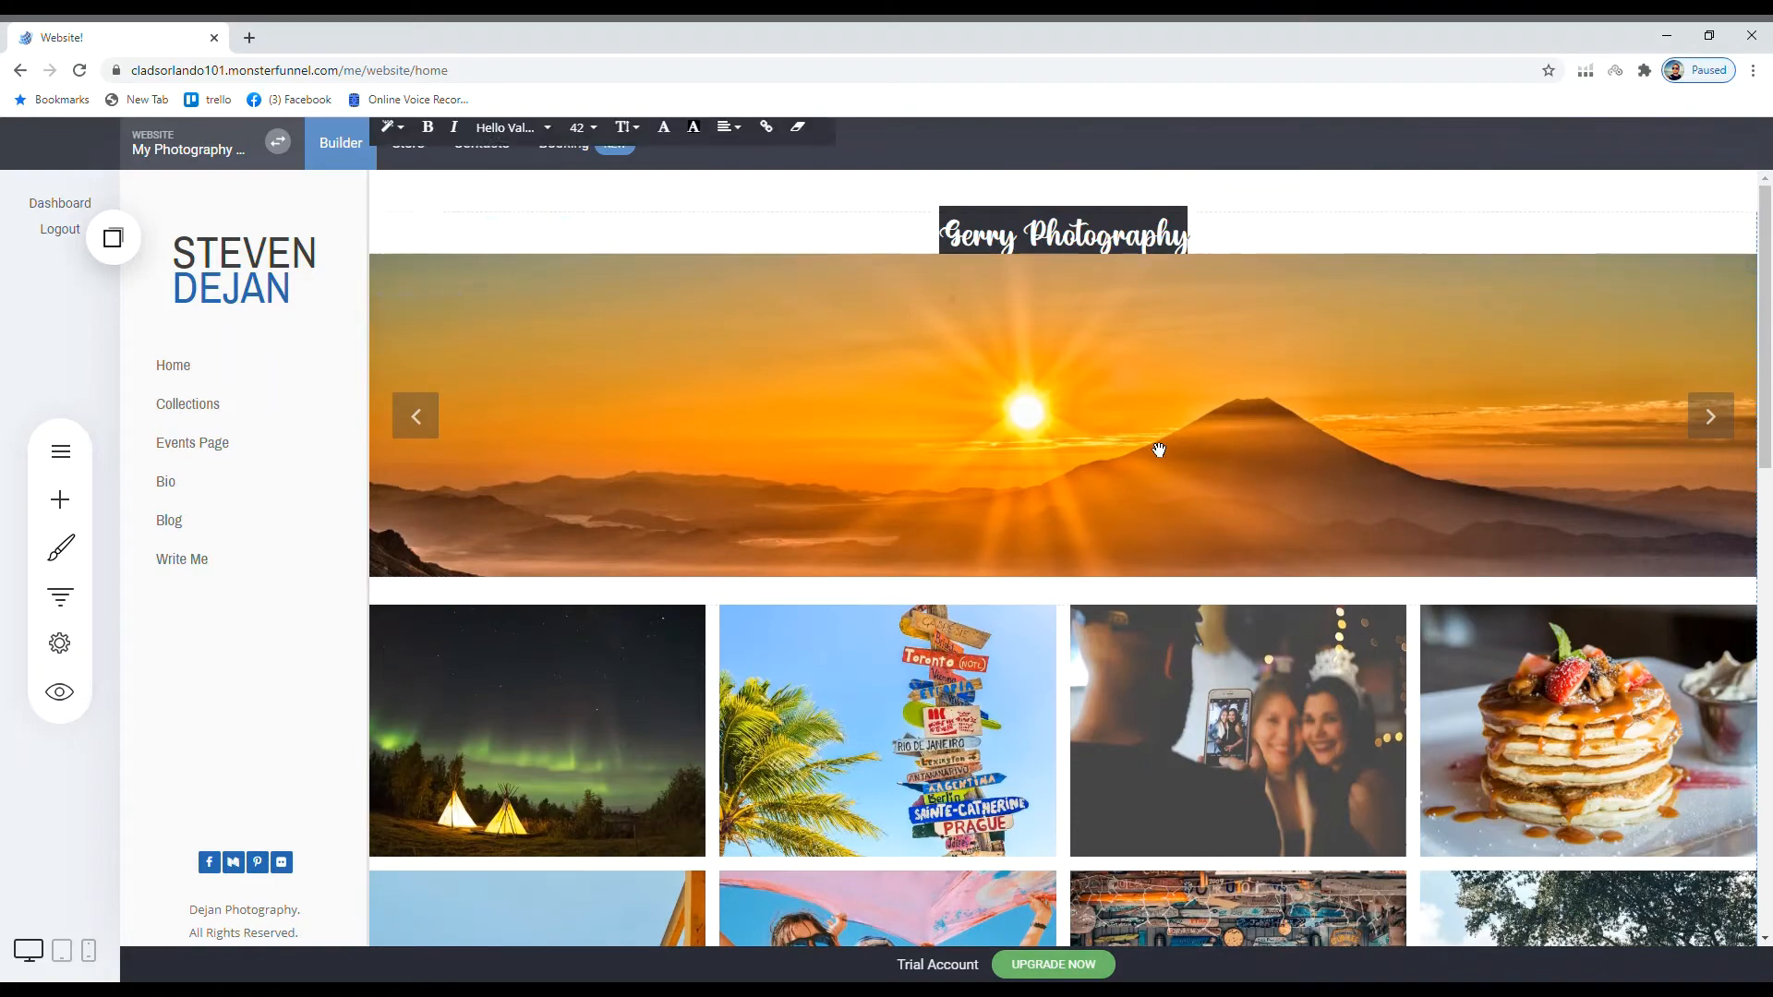
click(1009, 755)
click(972, 435)
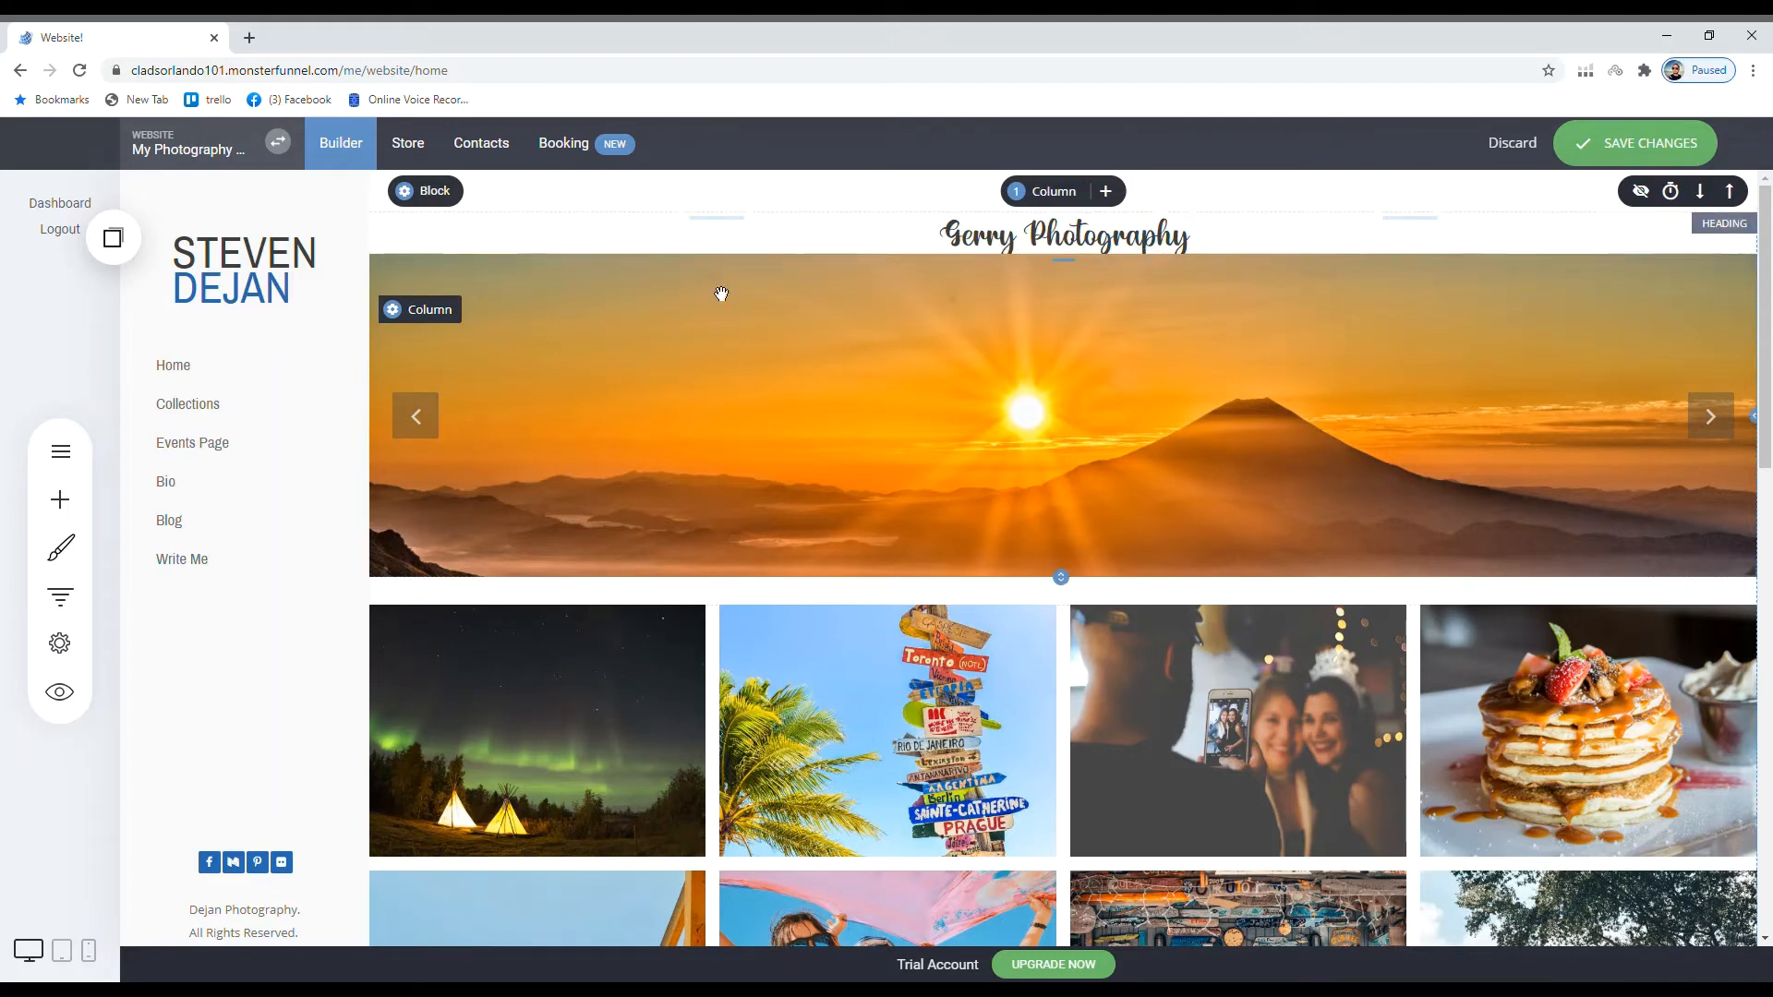
- Add a Separator widget between the heading and the slider, try the Full Width type, and return it to Small
click(59, 498)
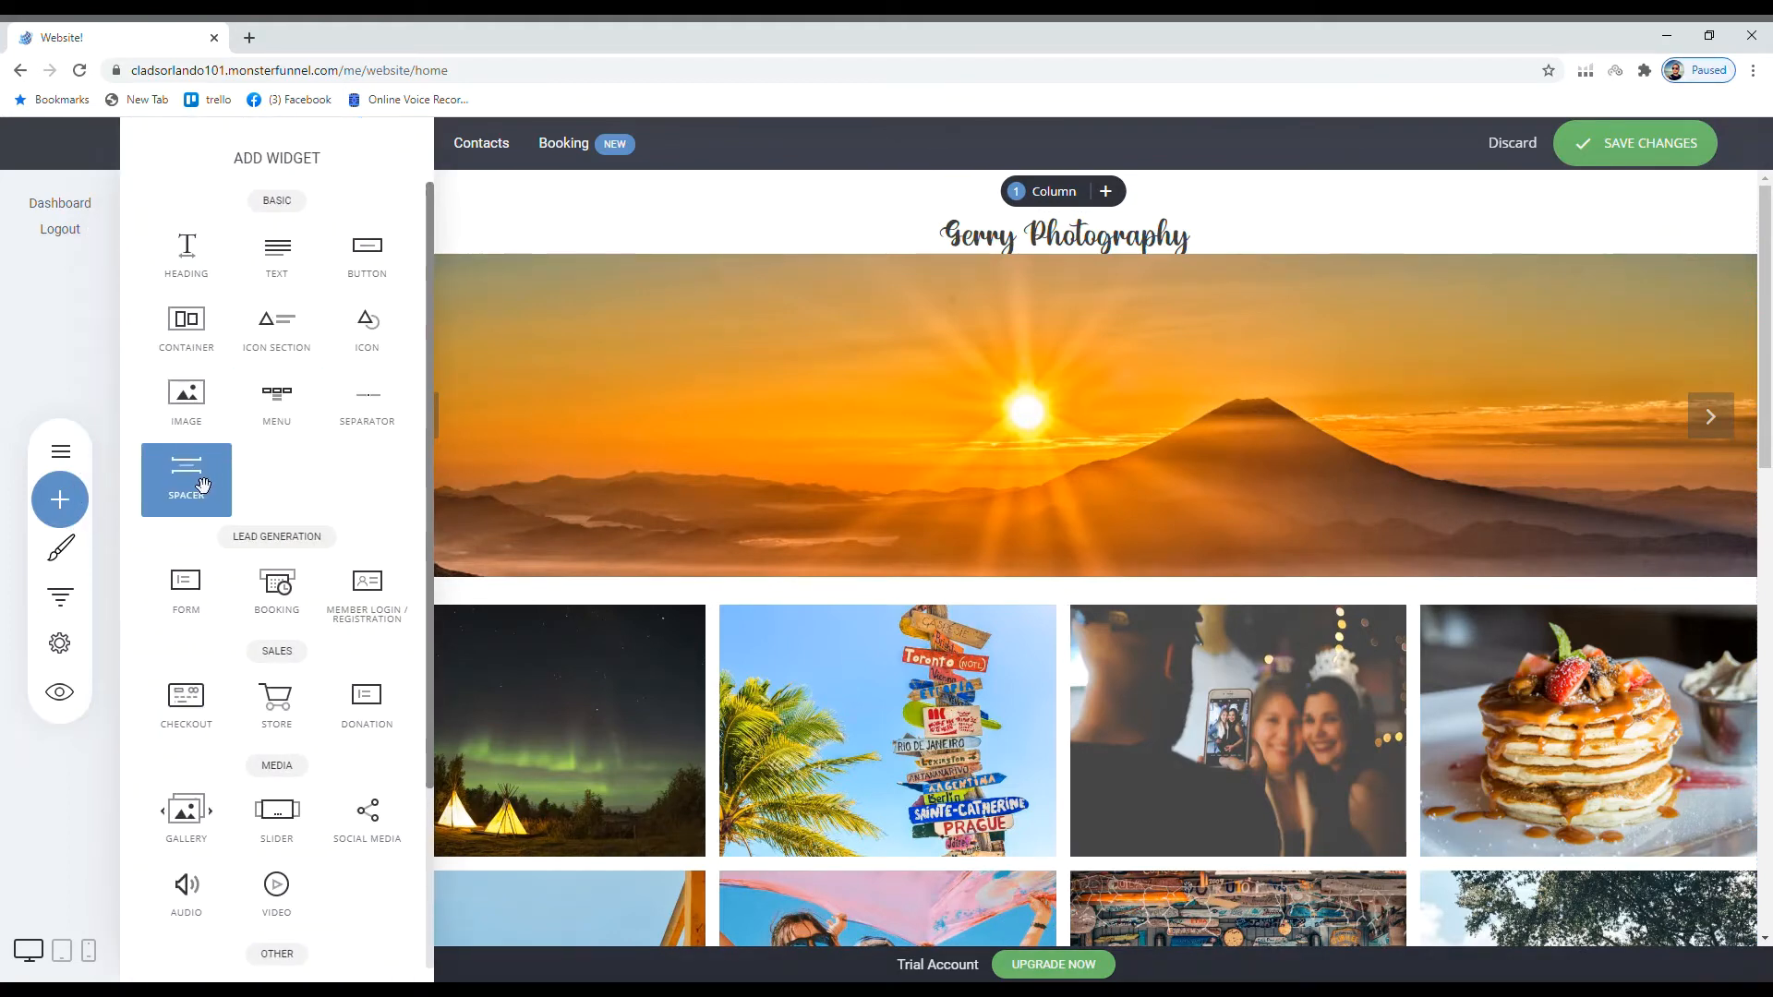
drag(352, 448, 1063, 283)
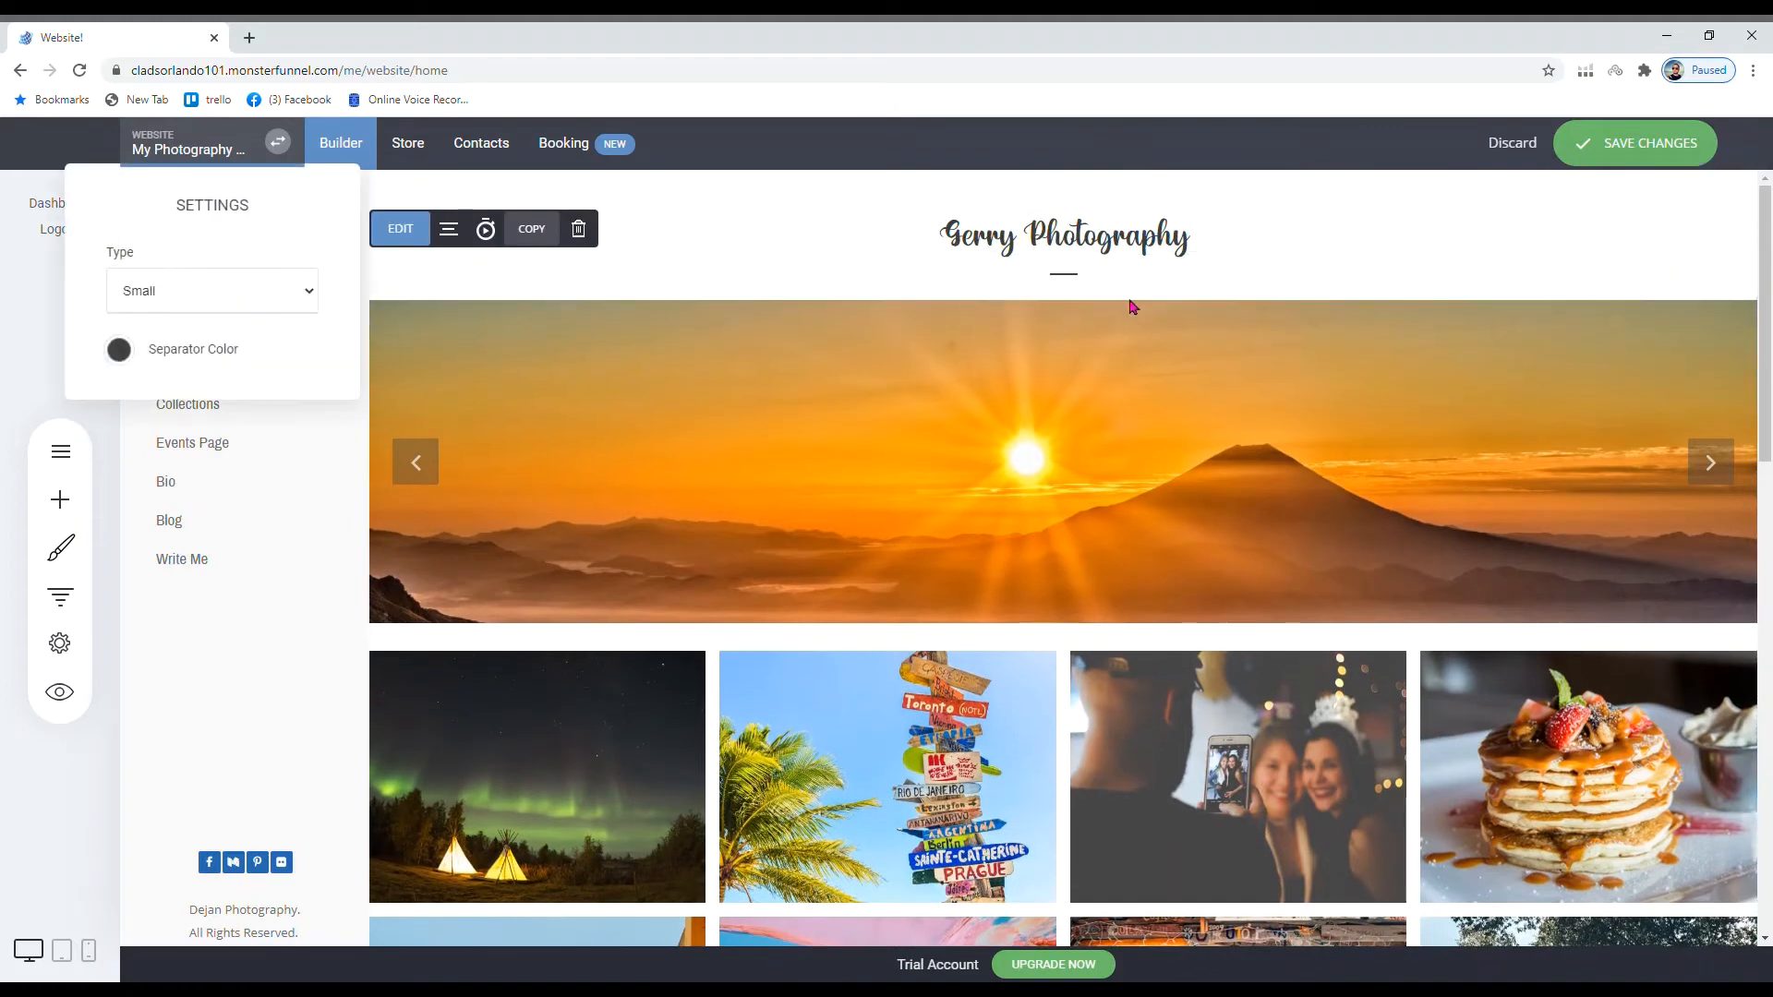
click(226, 282)
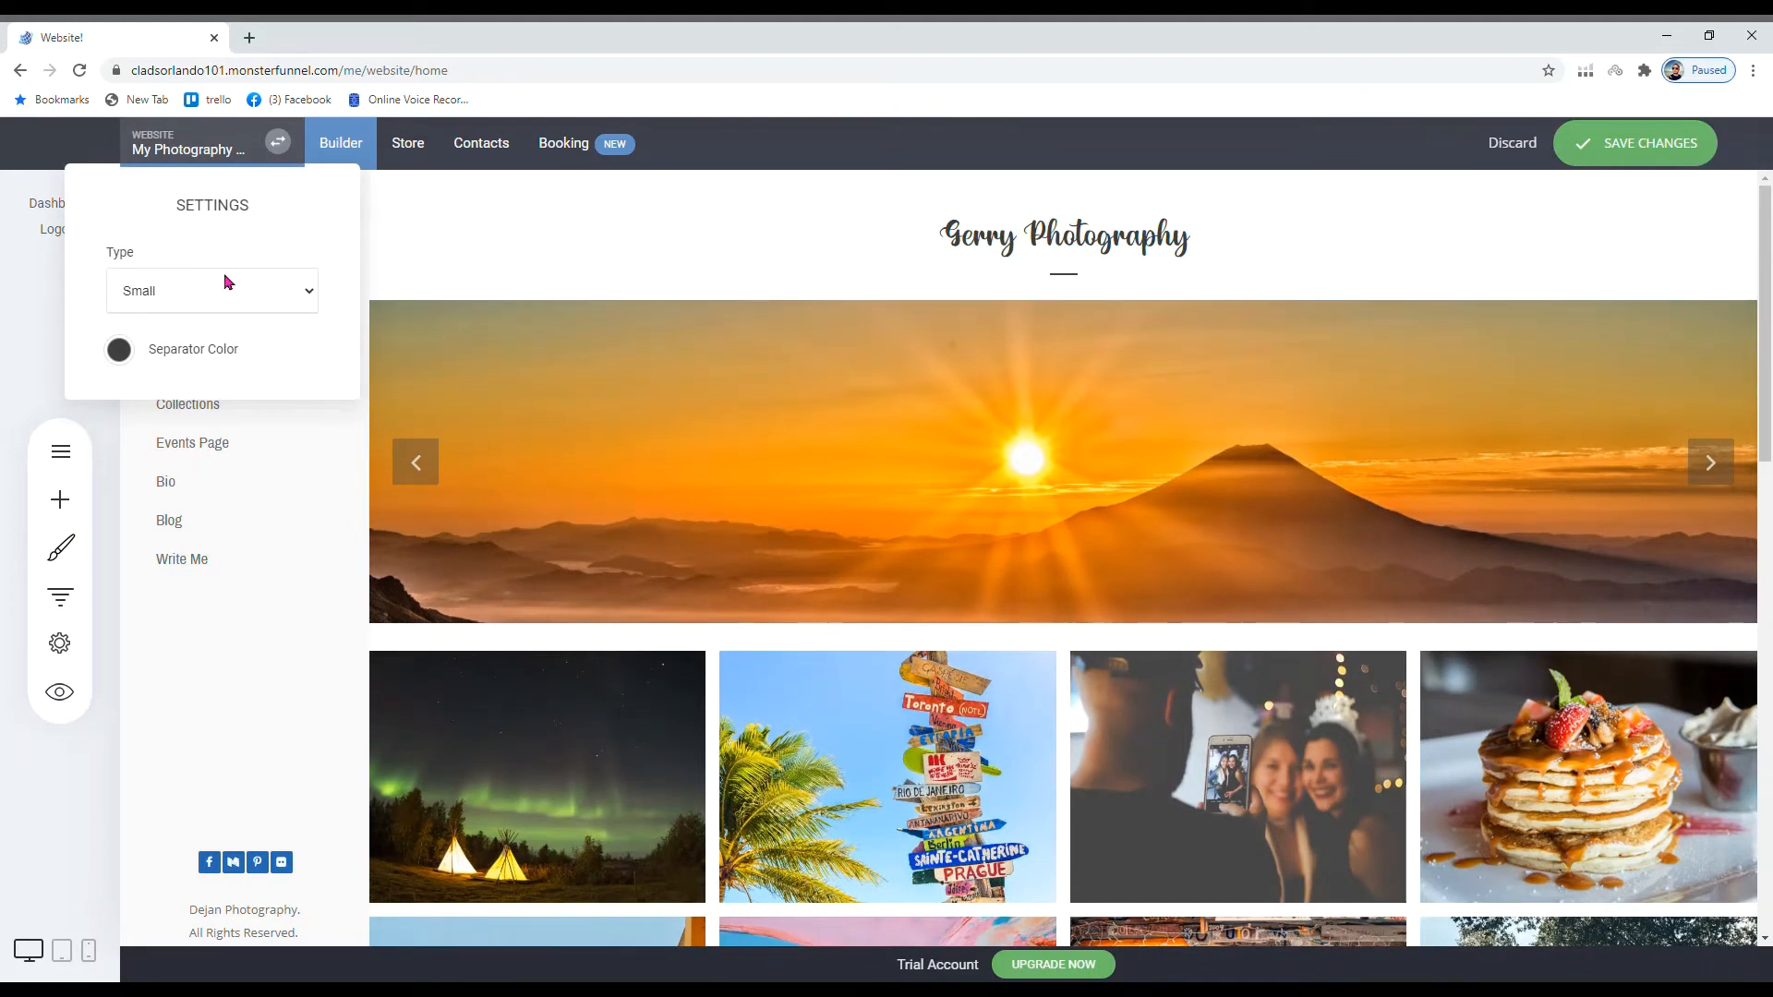
click(210, 342)
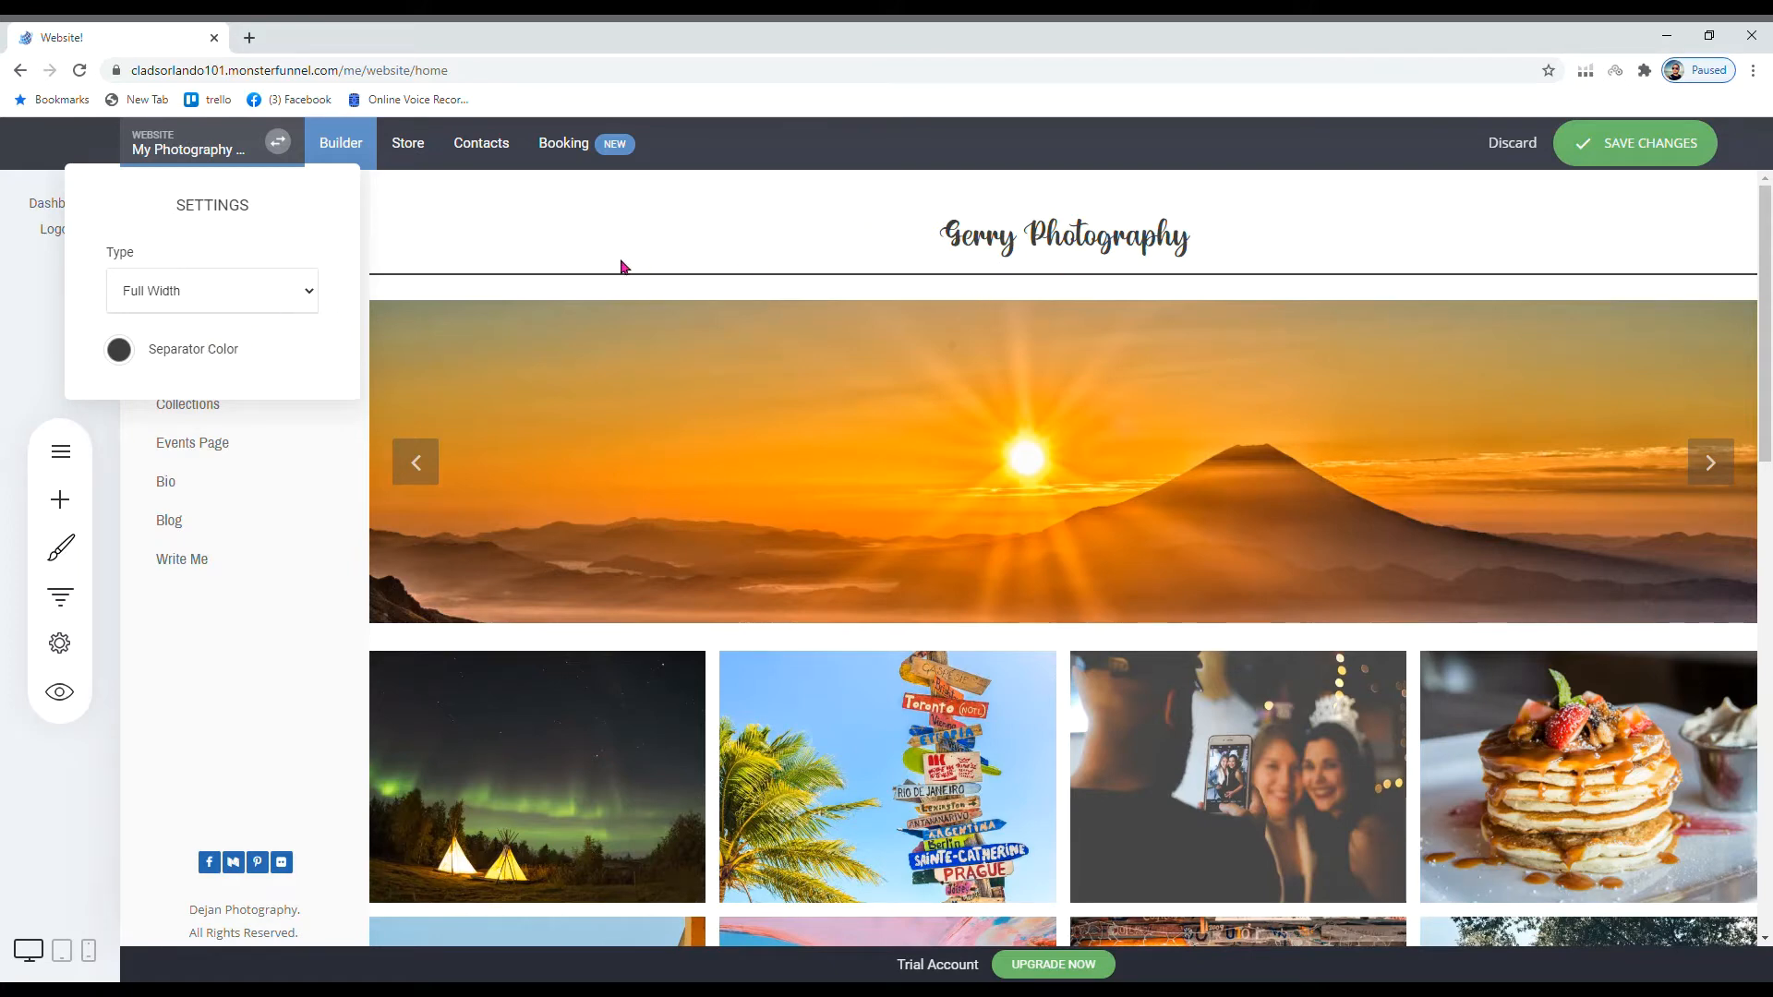
click(233, 325)
click(817, 330)
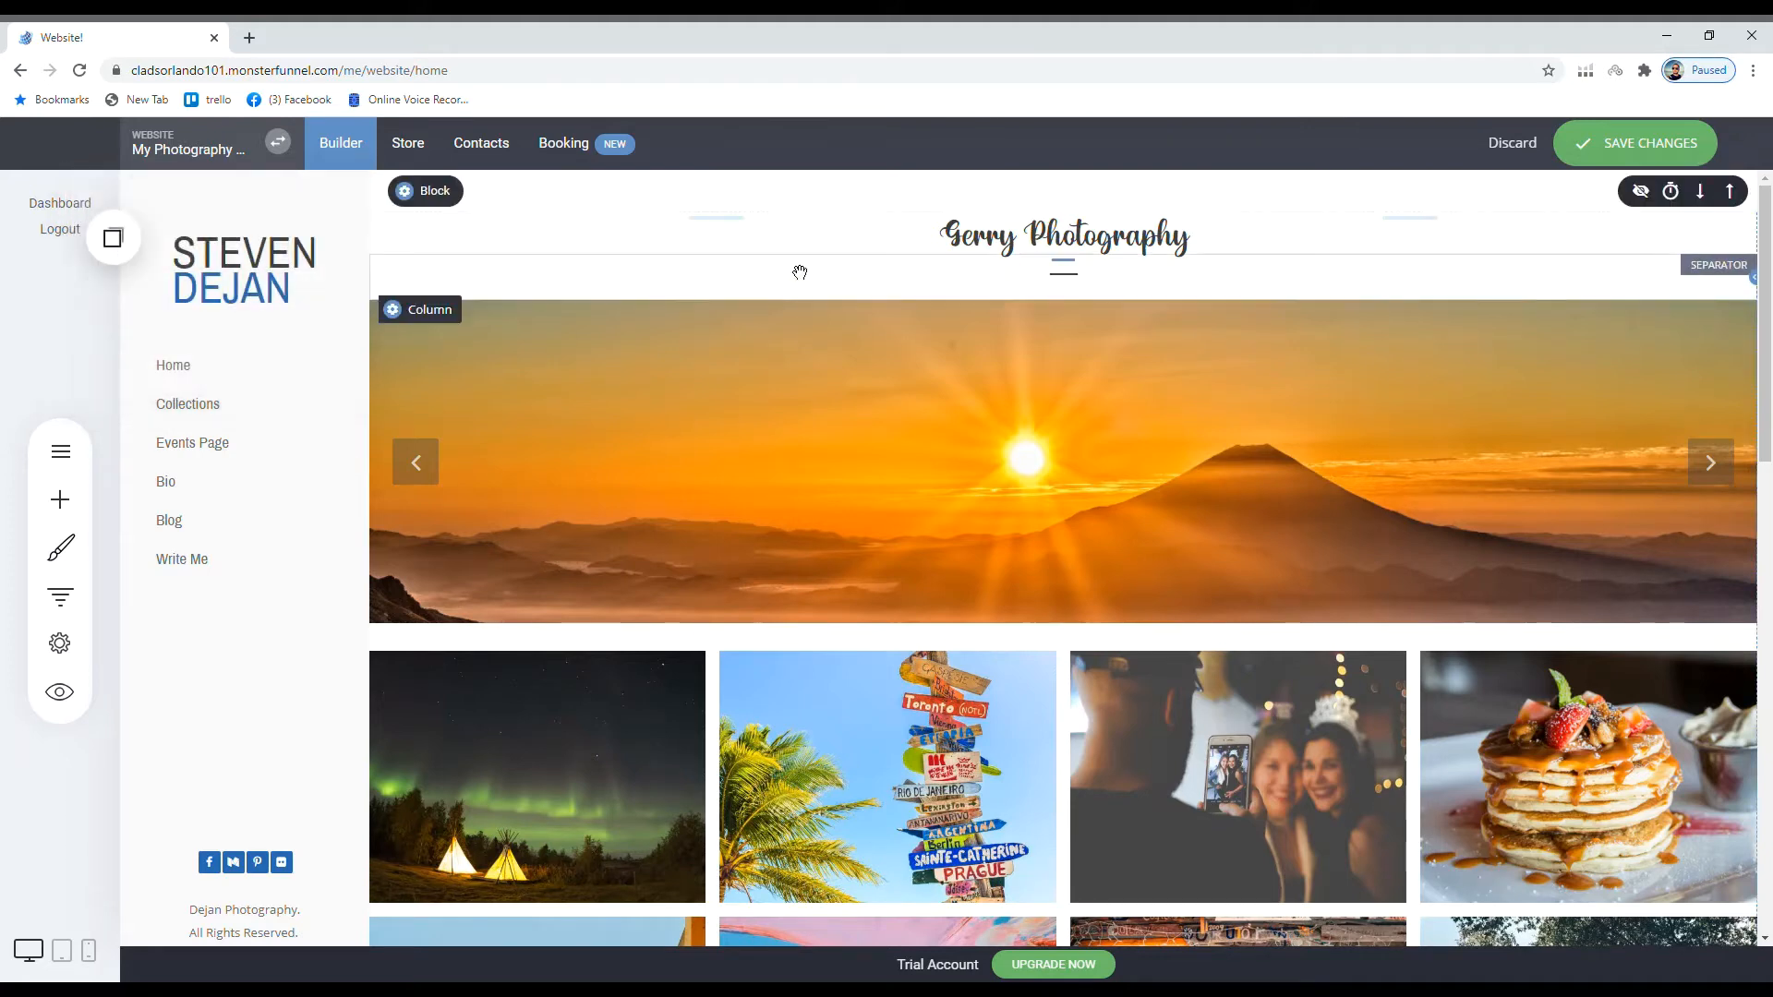
- Examine the separator's color options, then look over the home page down to the footer
click(1070, 281)
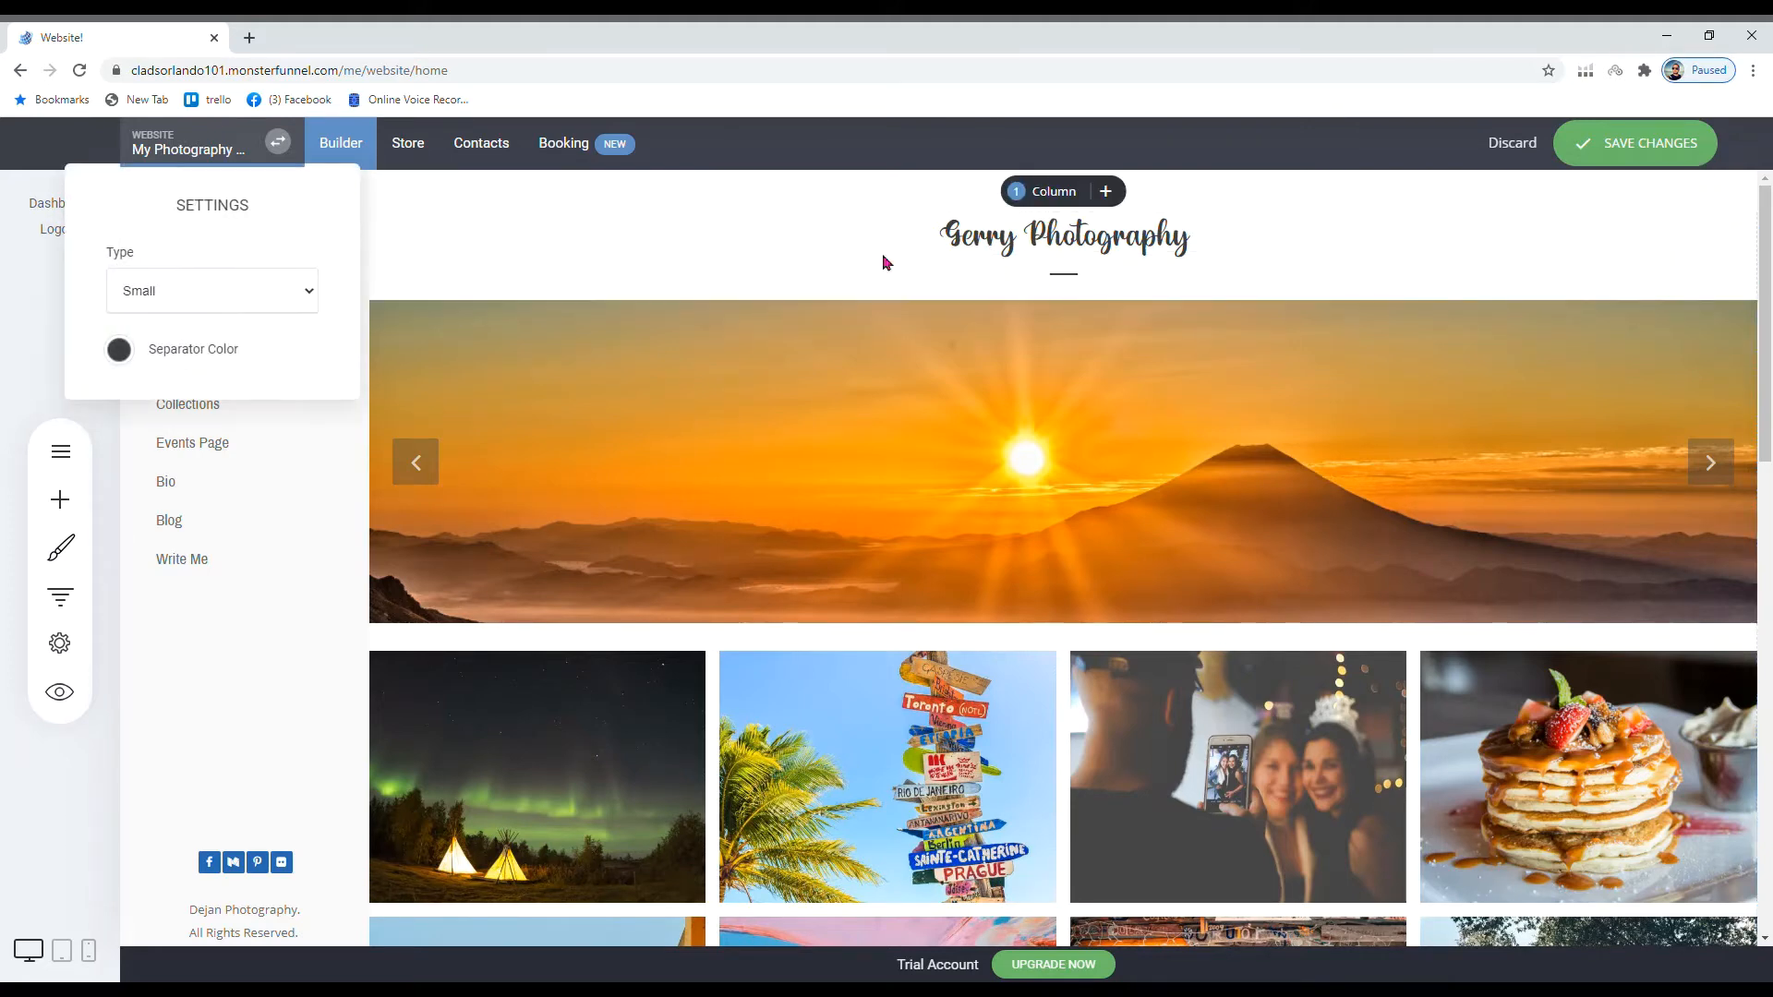
click(115, 353)
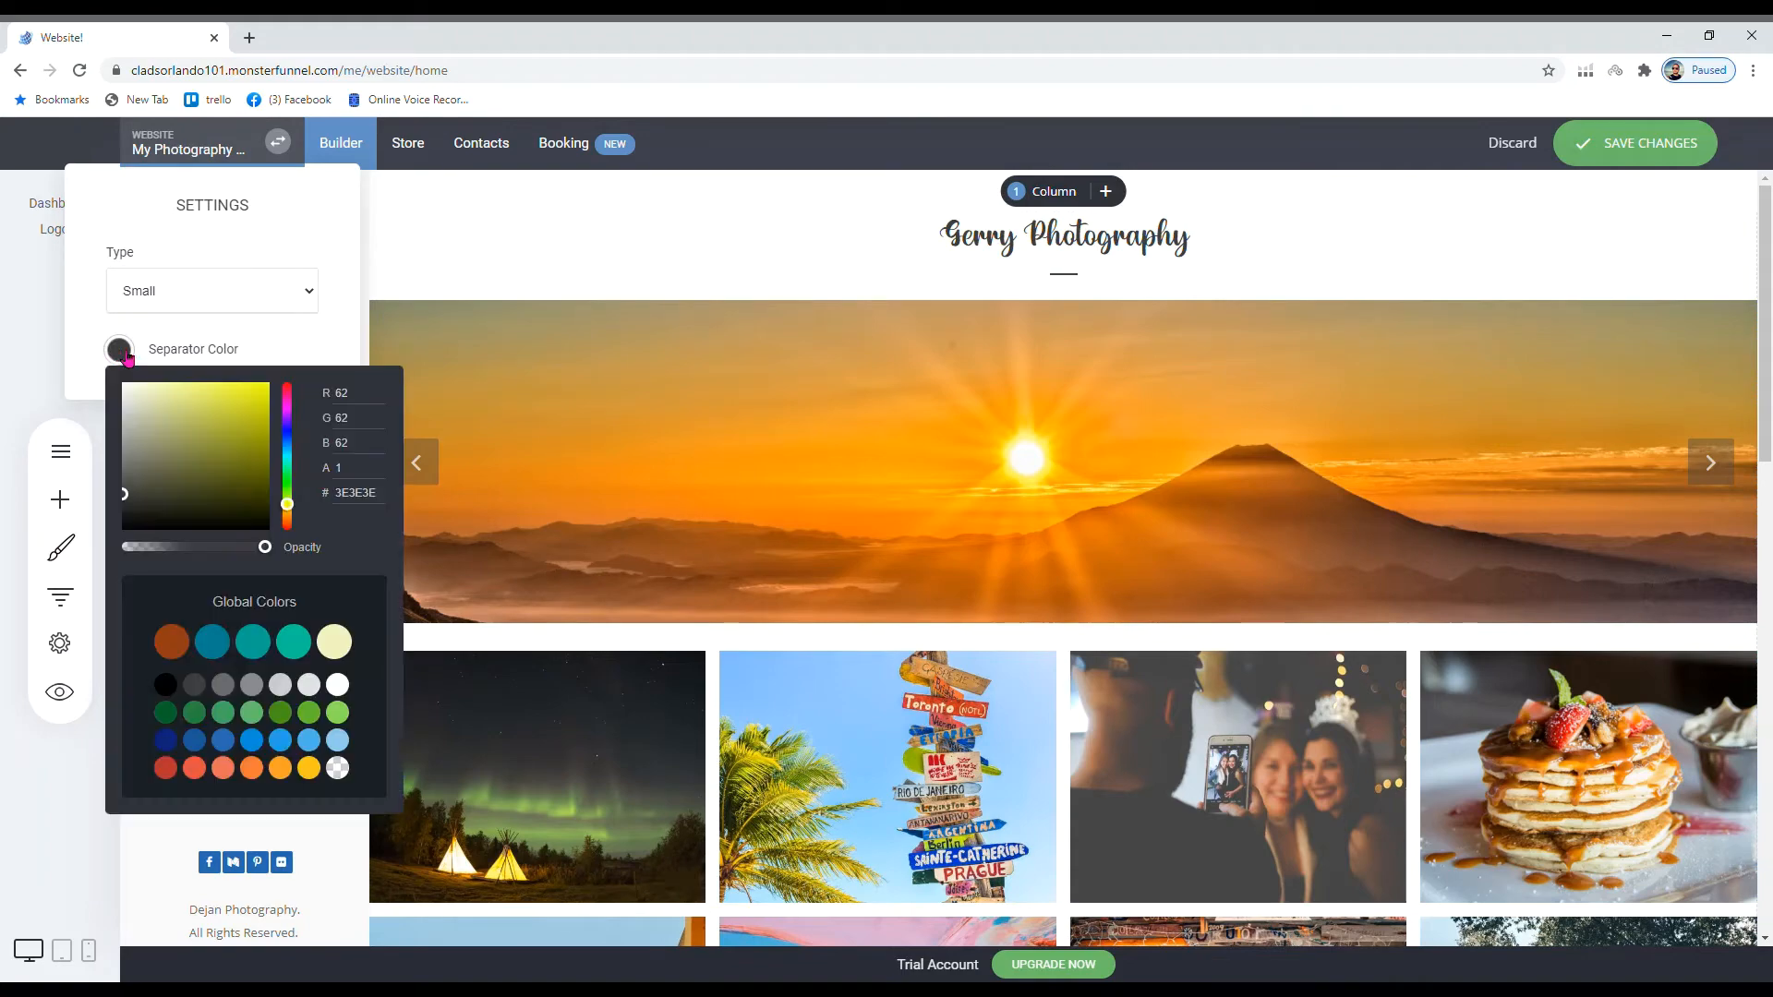
click(834, 336)
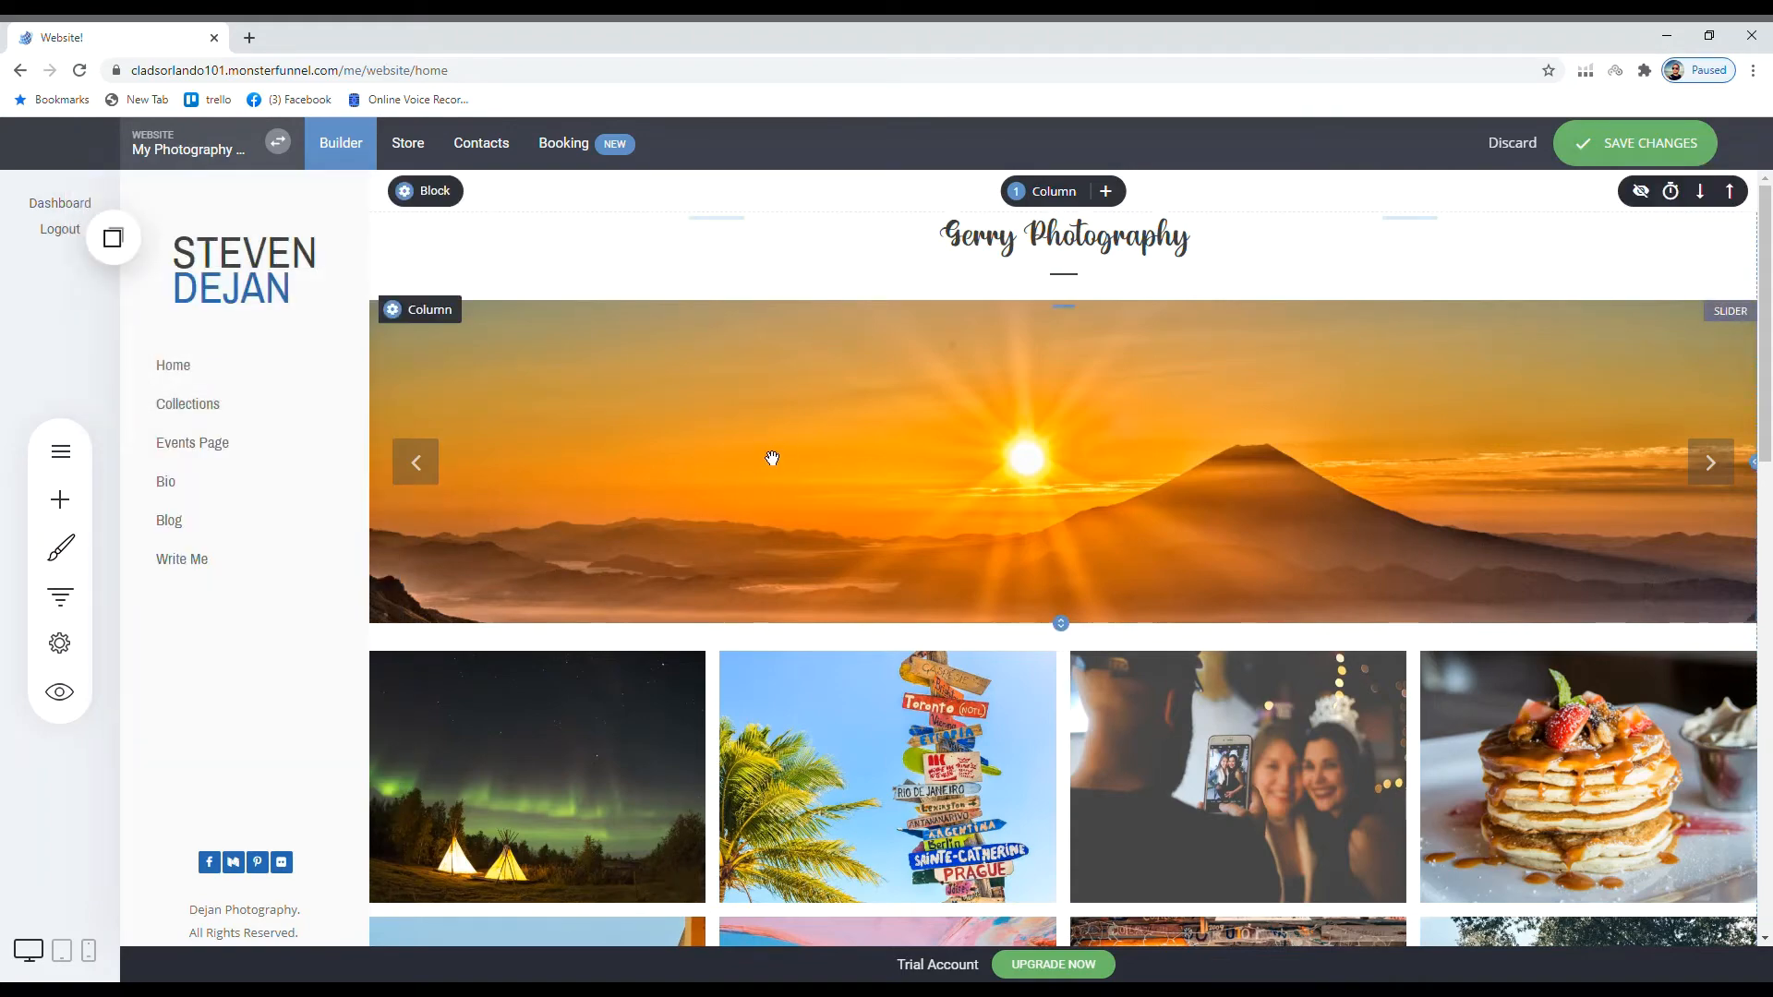
scroll(772, 458, down, 14)
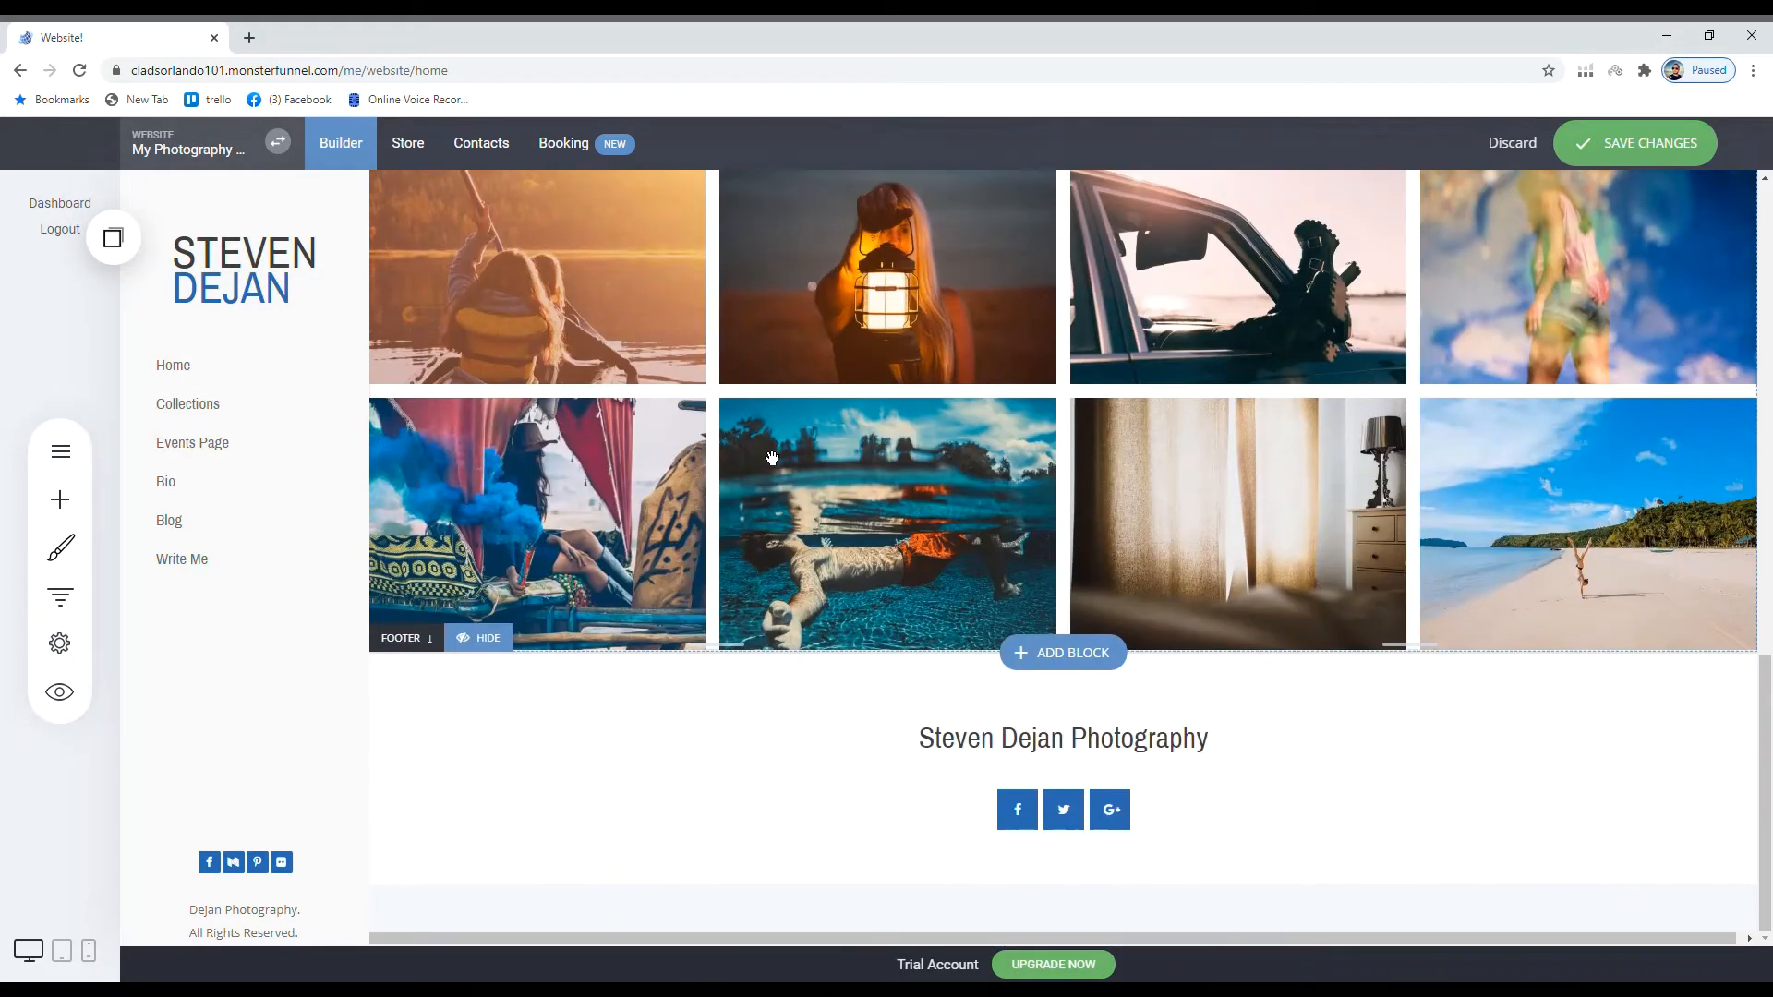
scroll(773, 458, up, 14)
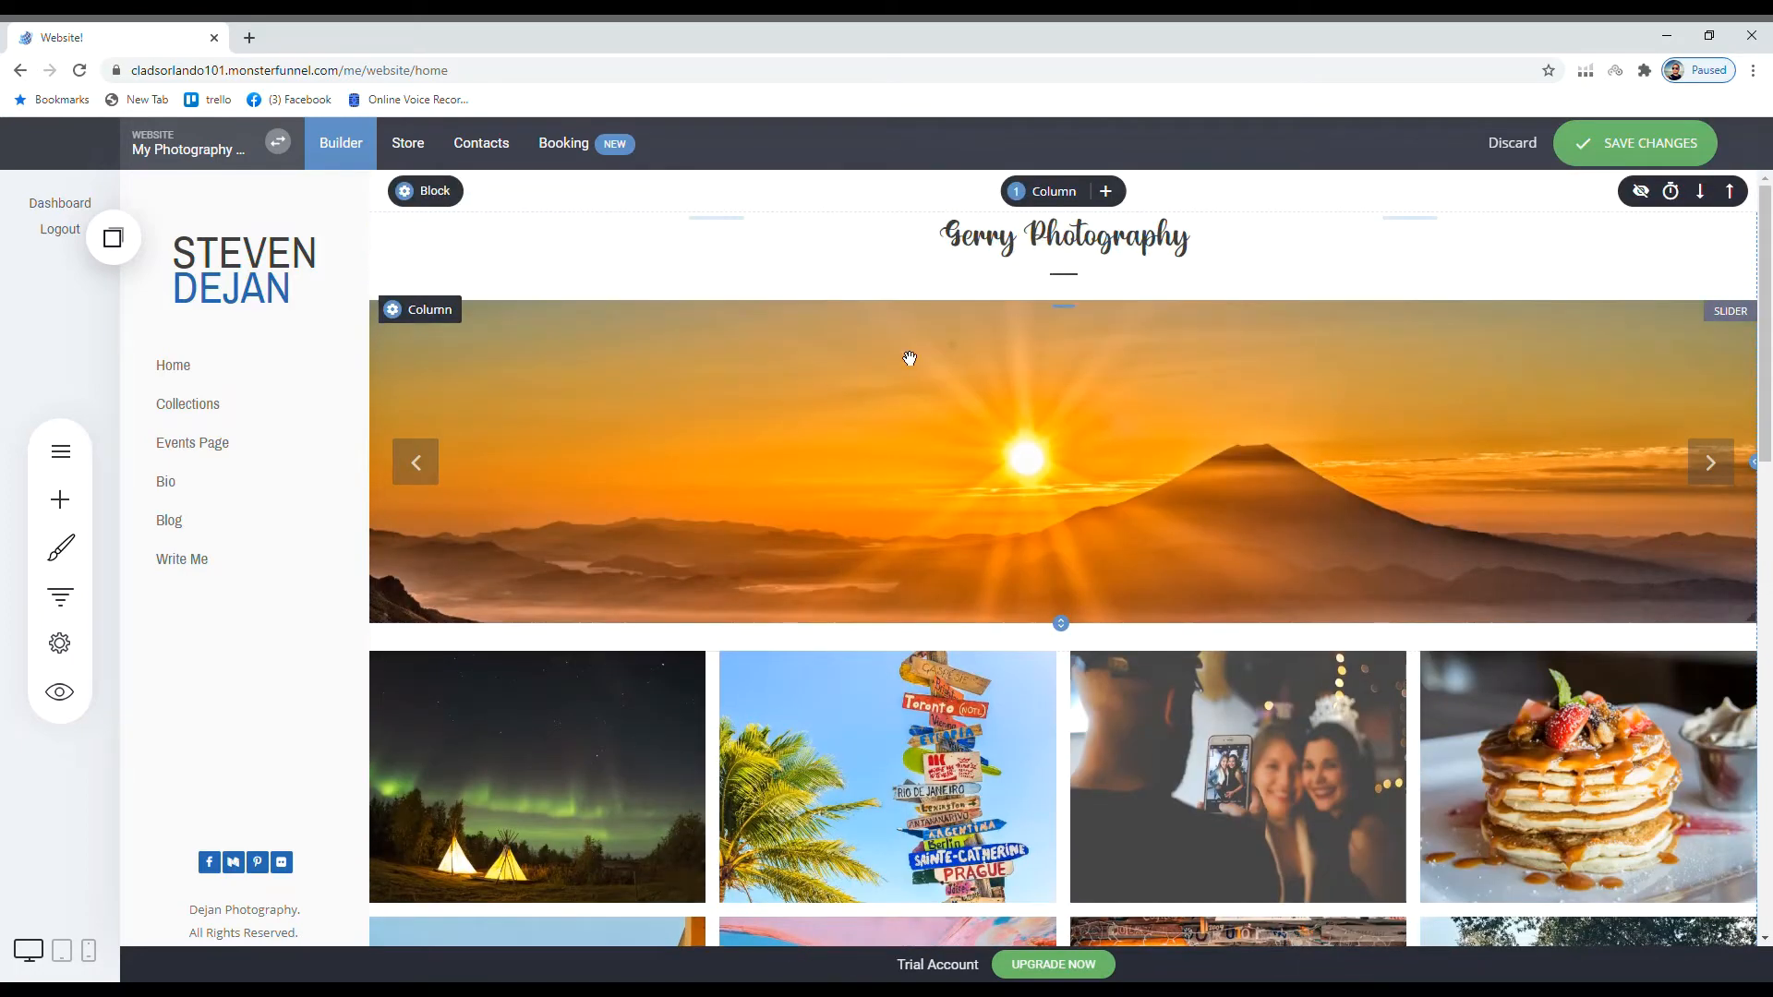
- Open the sidebar logo for editing and review its text content and the Image Logo and Text Logo options
click(1178, 227)
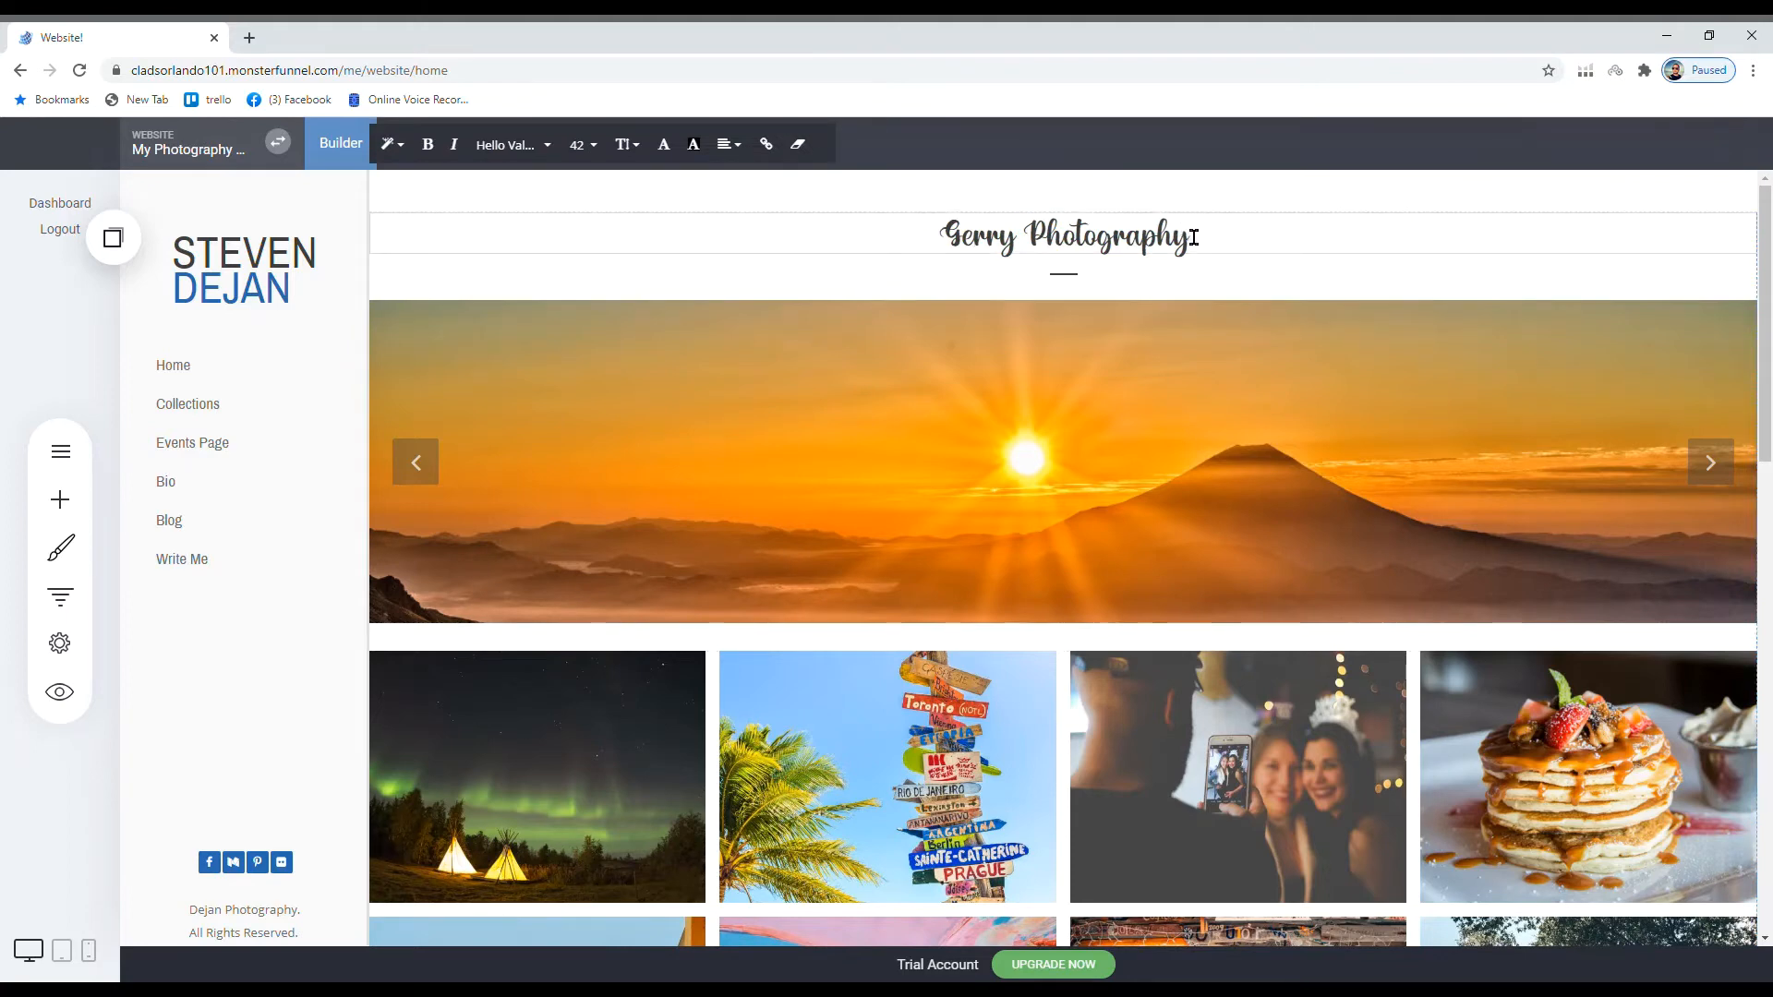
click(273, 280)
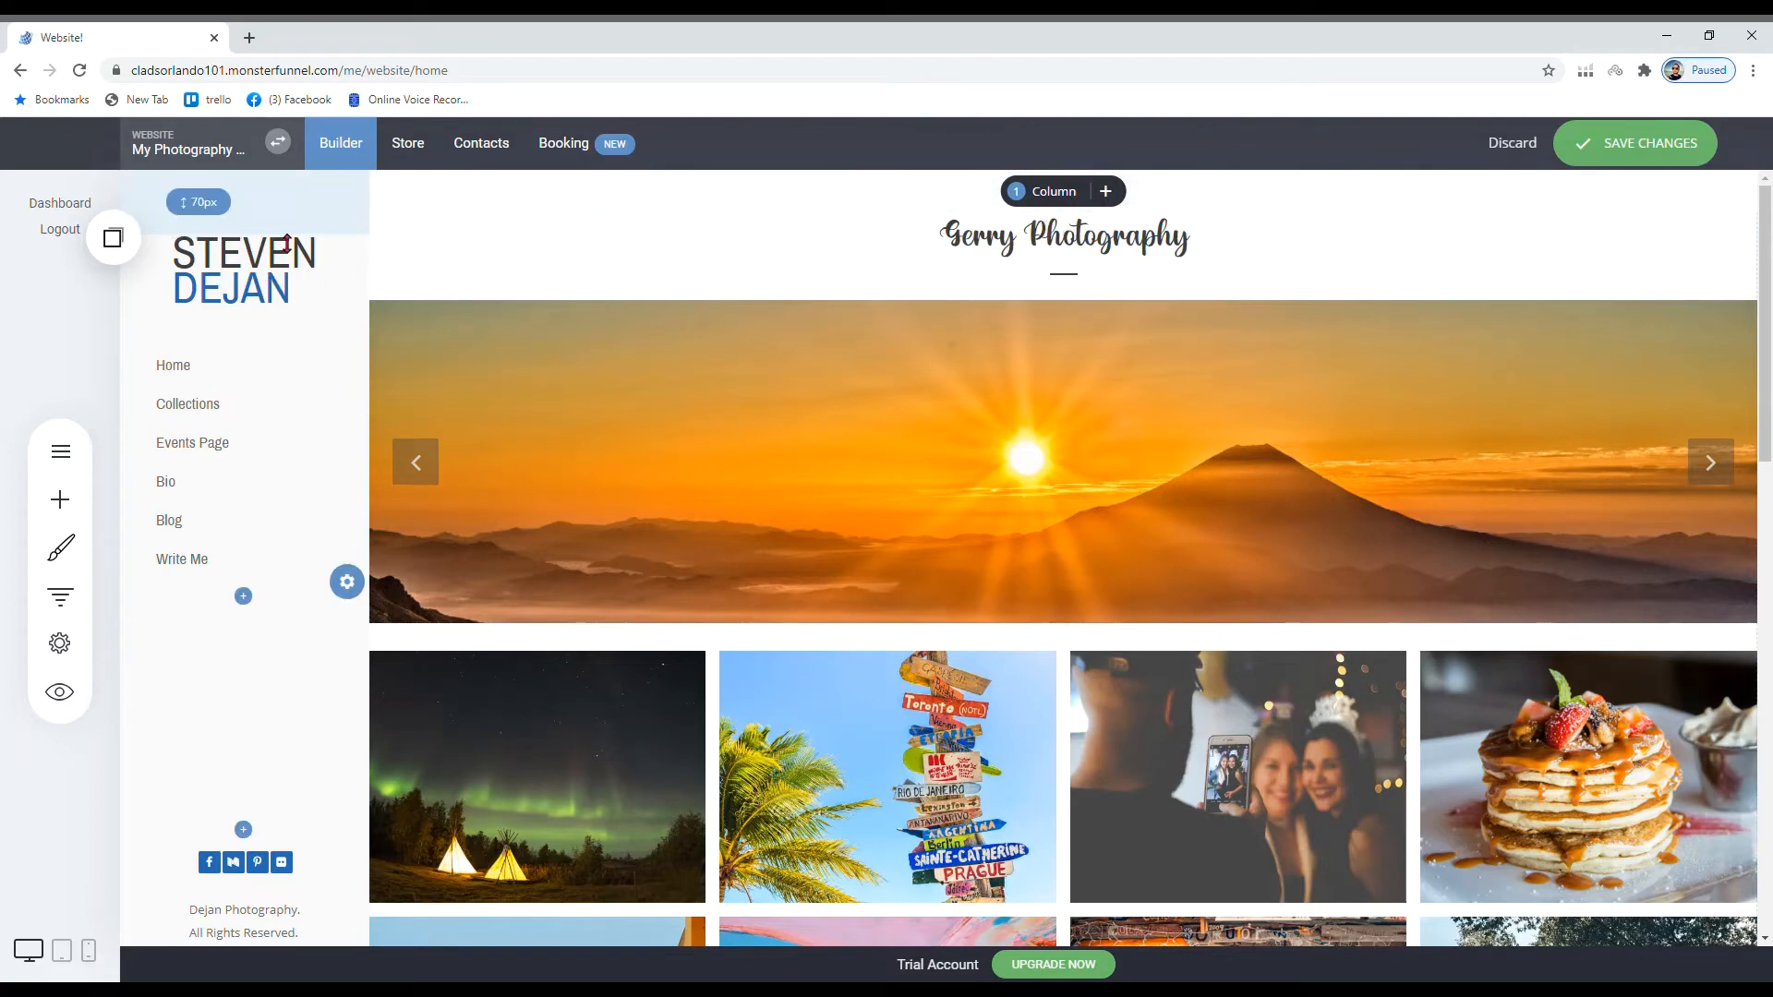
click(206, 229)
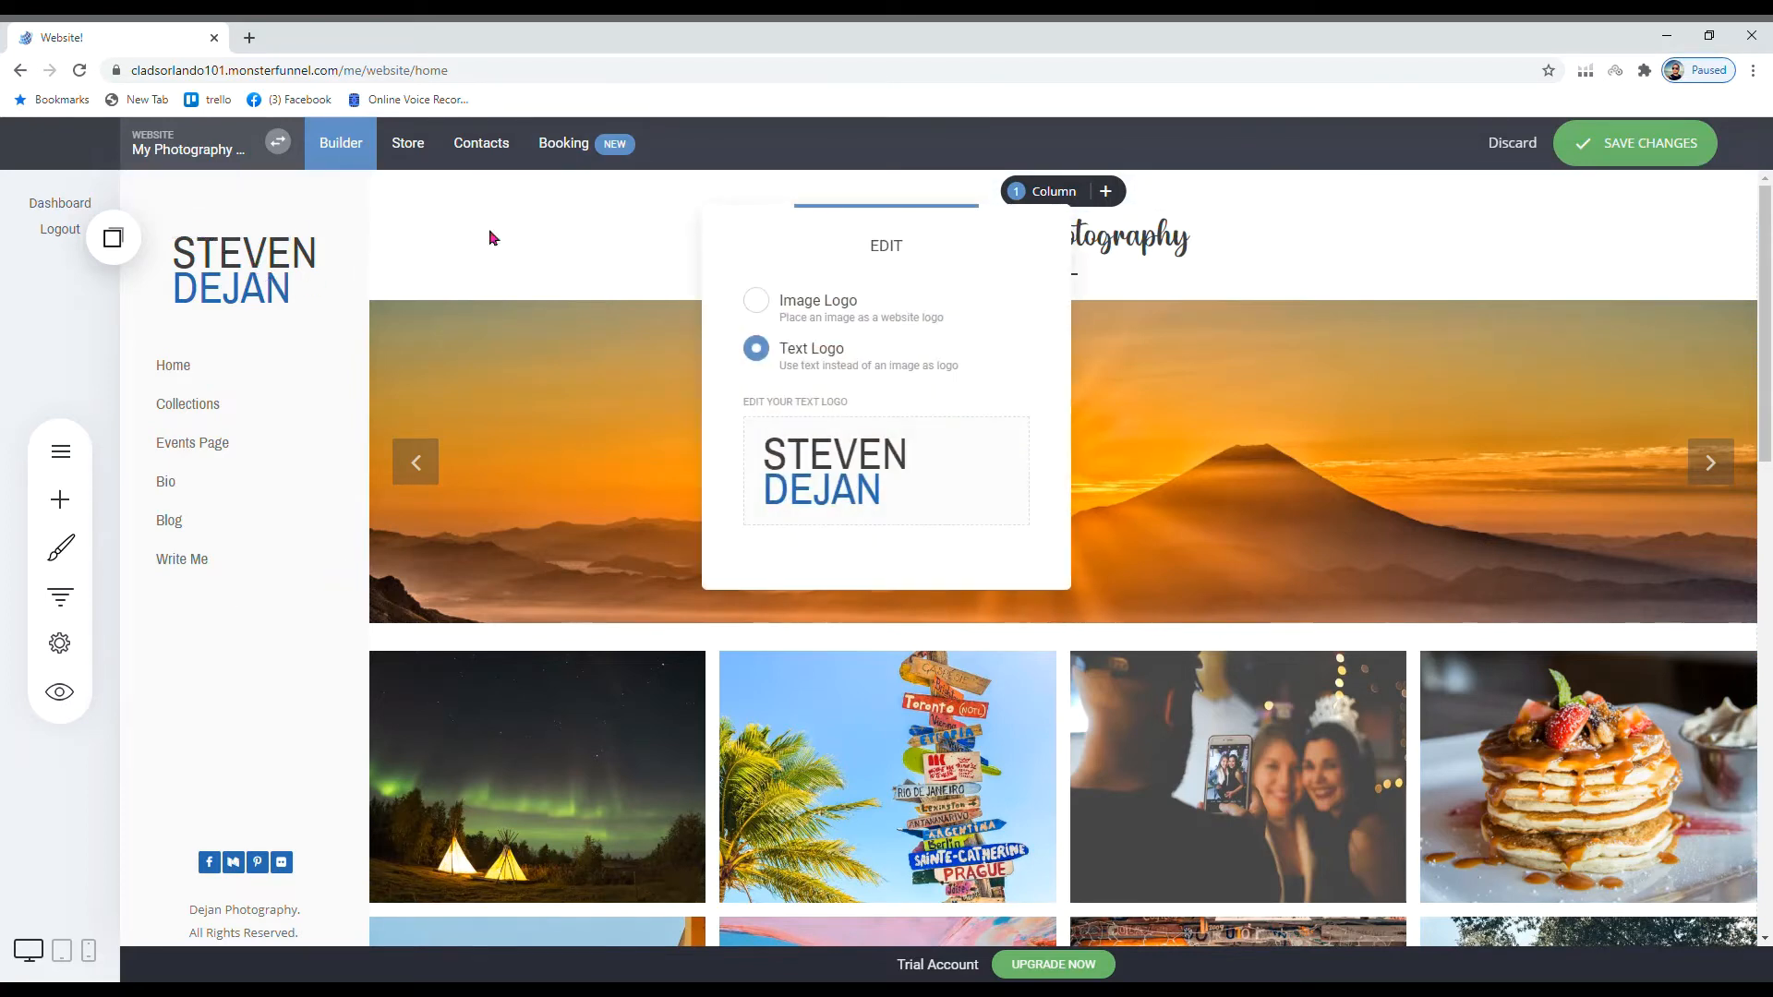
drag(907, 510, 547, 374)
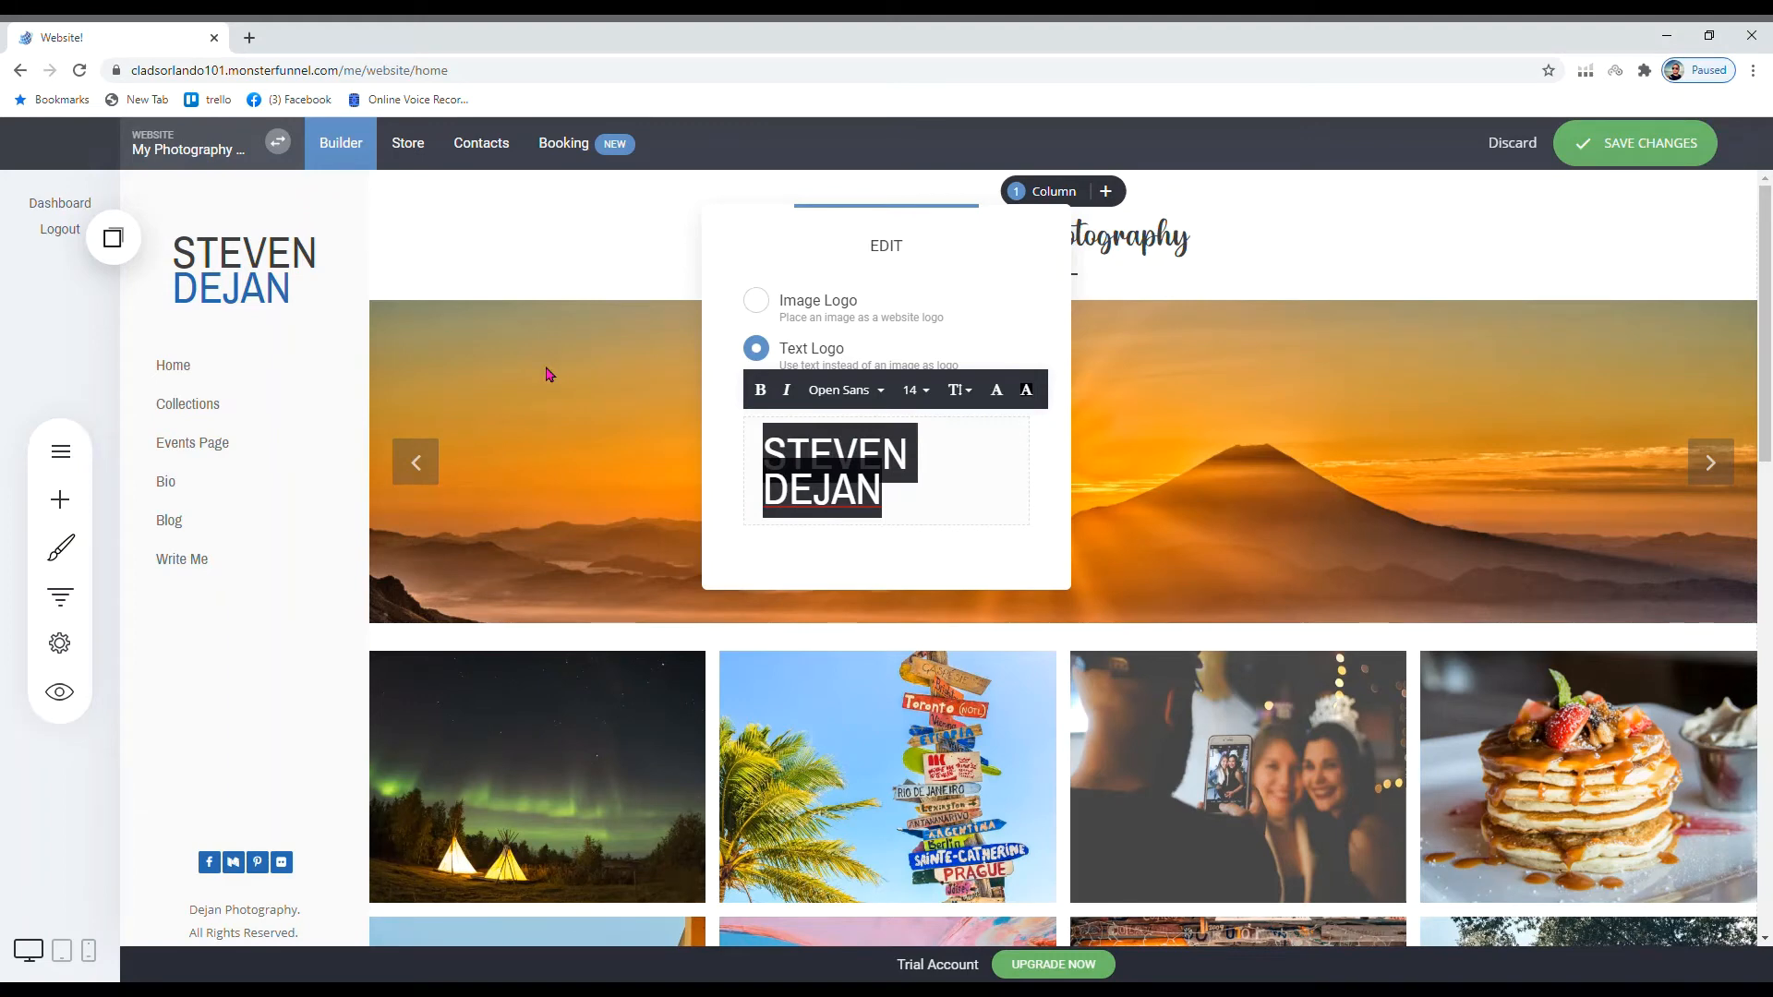
click(806, 275)
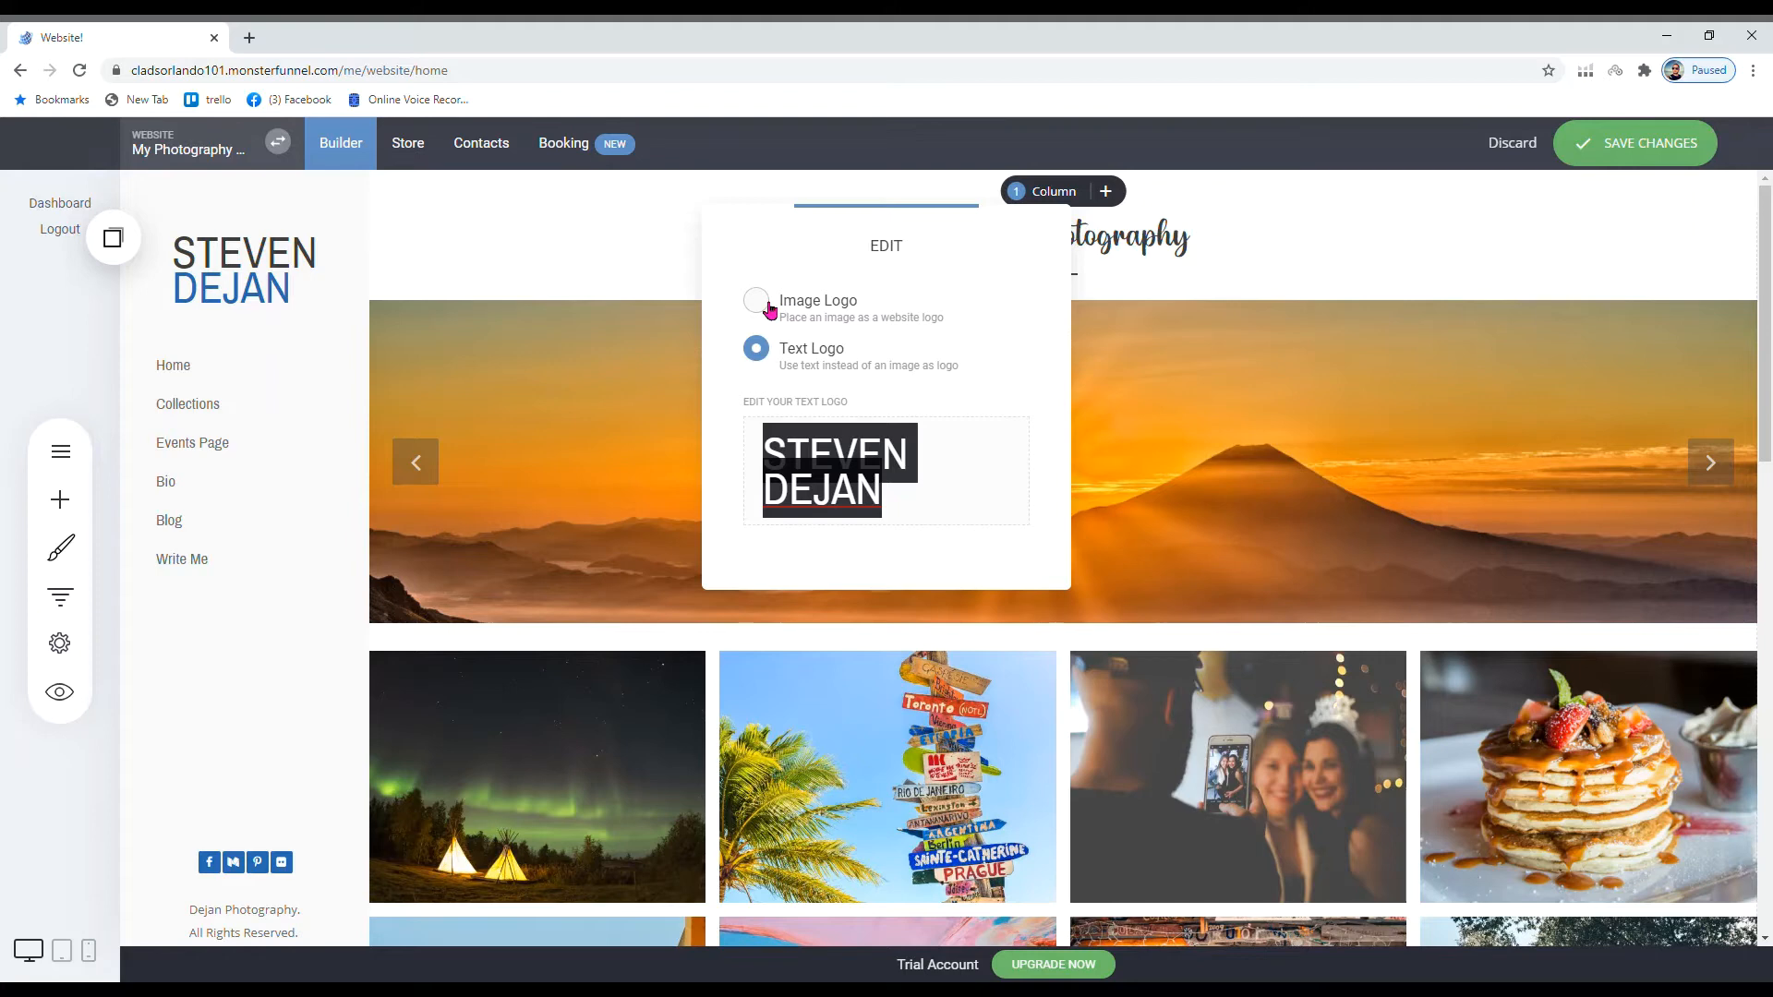
click(480, 314)
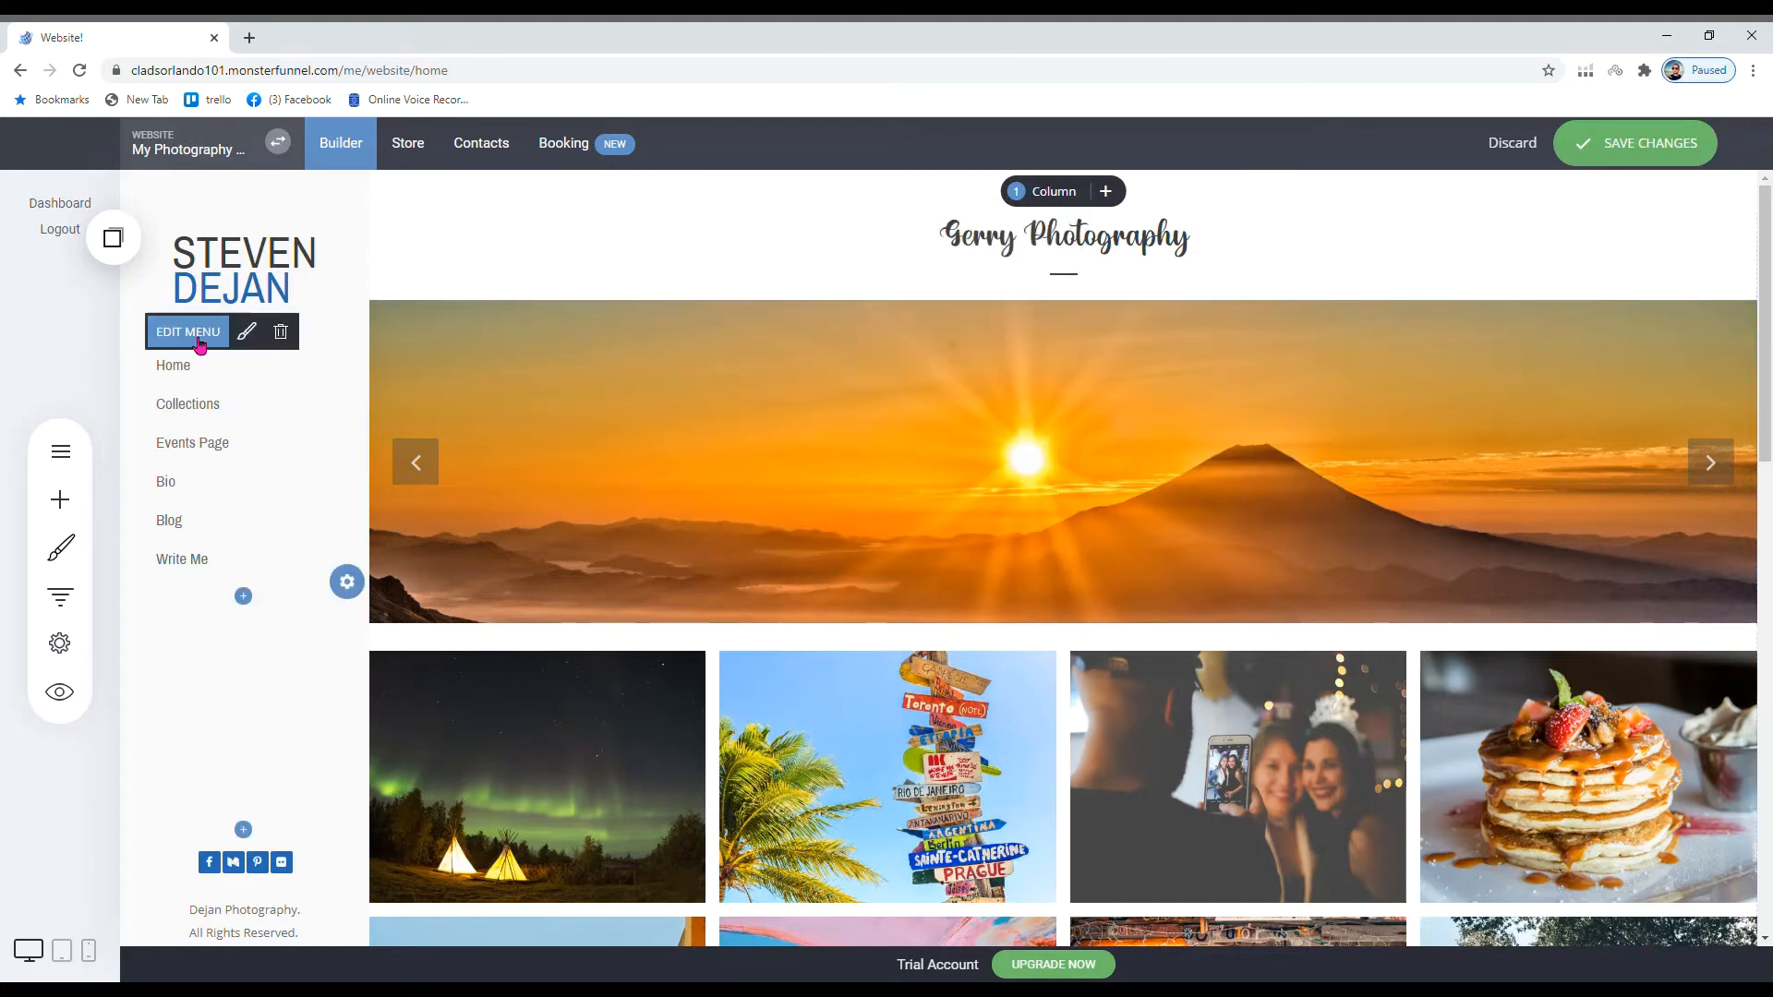
- Open the sidebar menu for editing and review its menu items
click(198, 334)
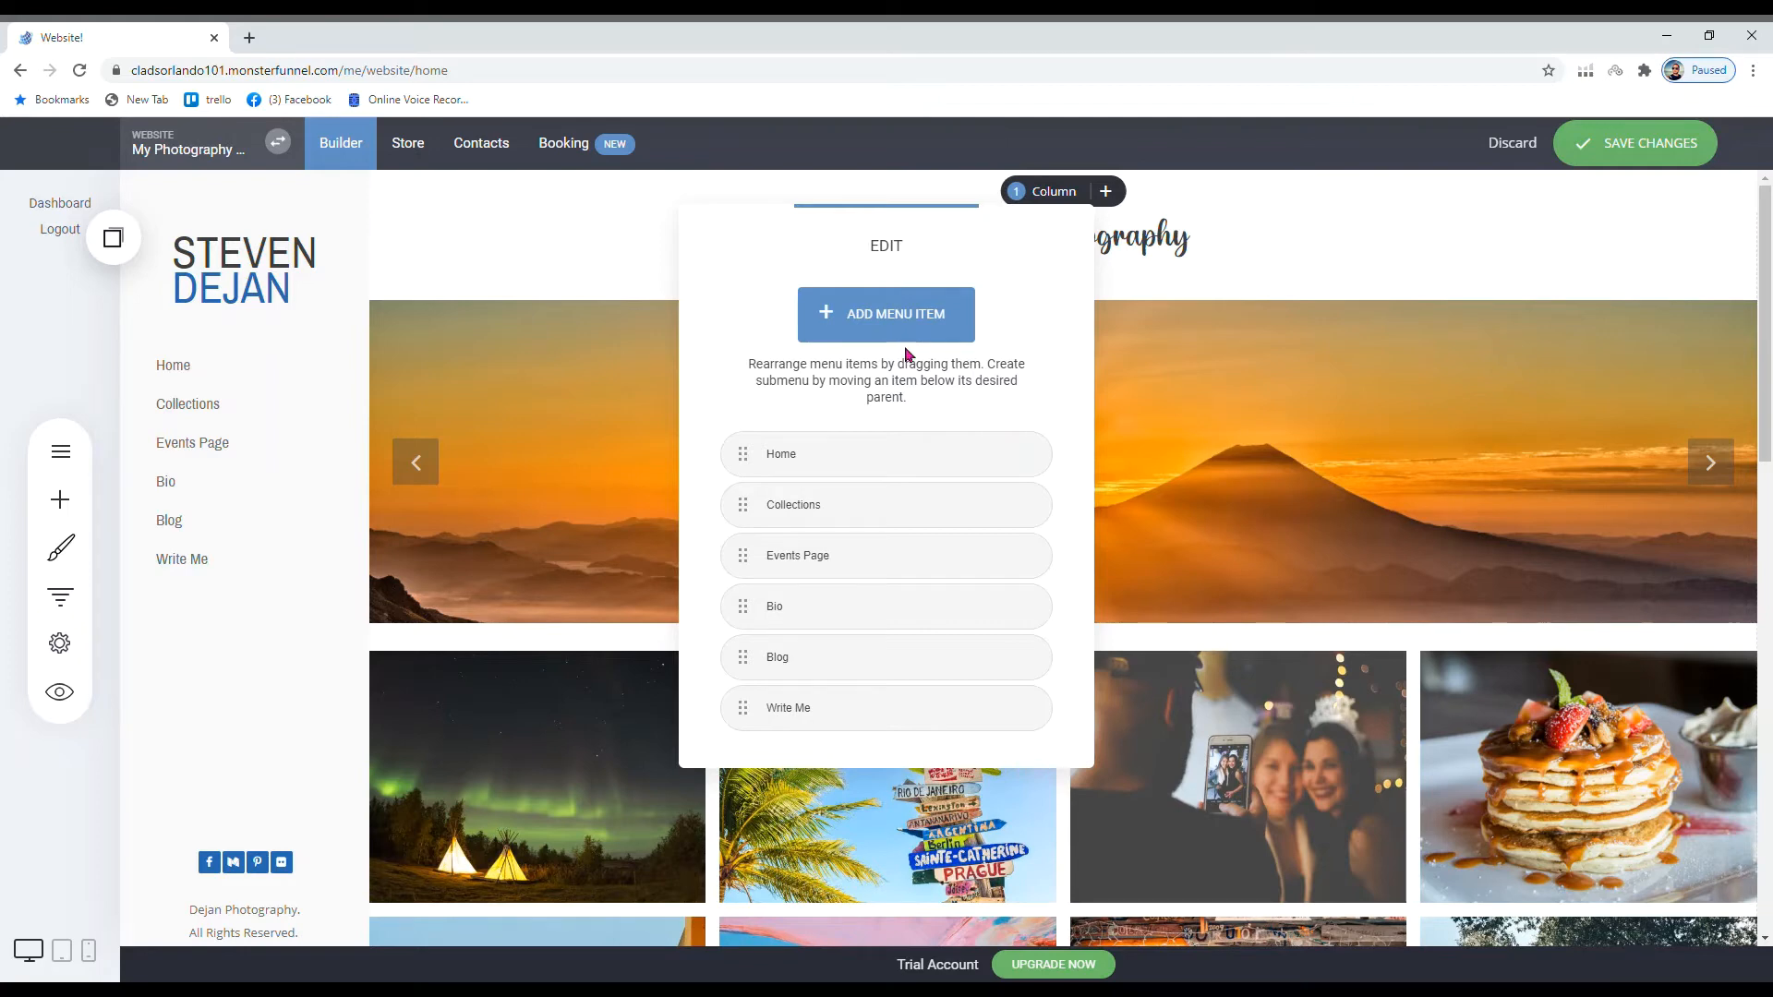
mouse_move(1006, 455)
click(1384, 491)
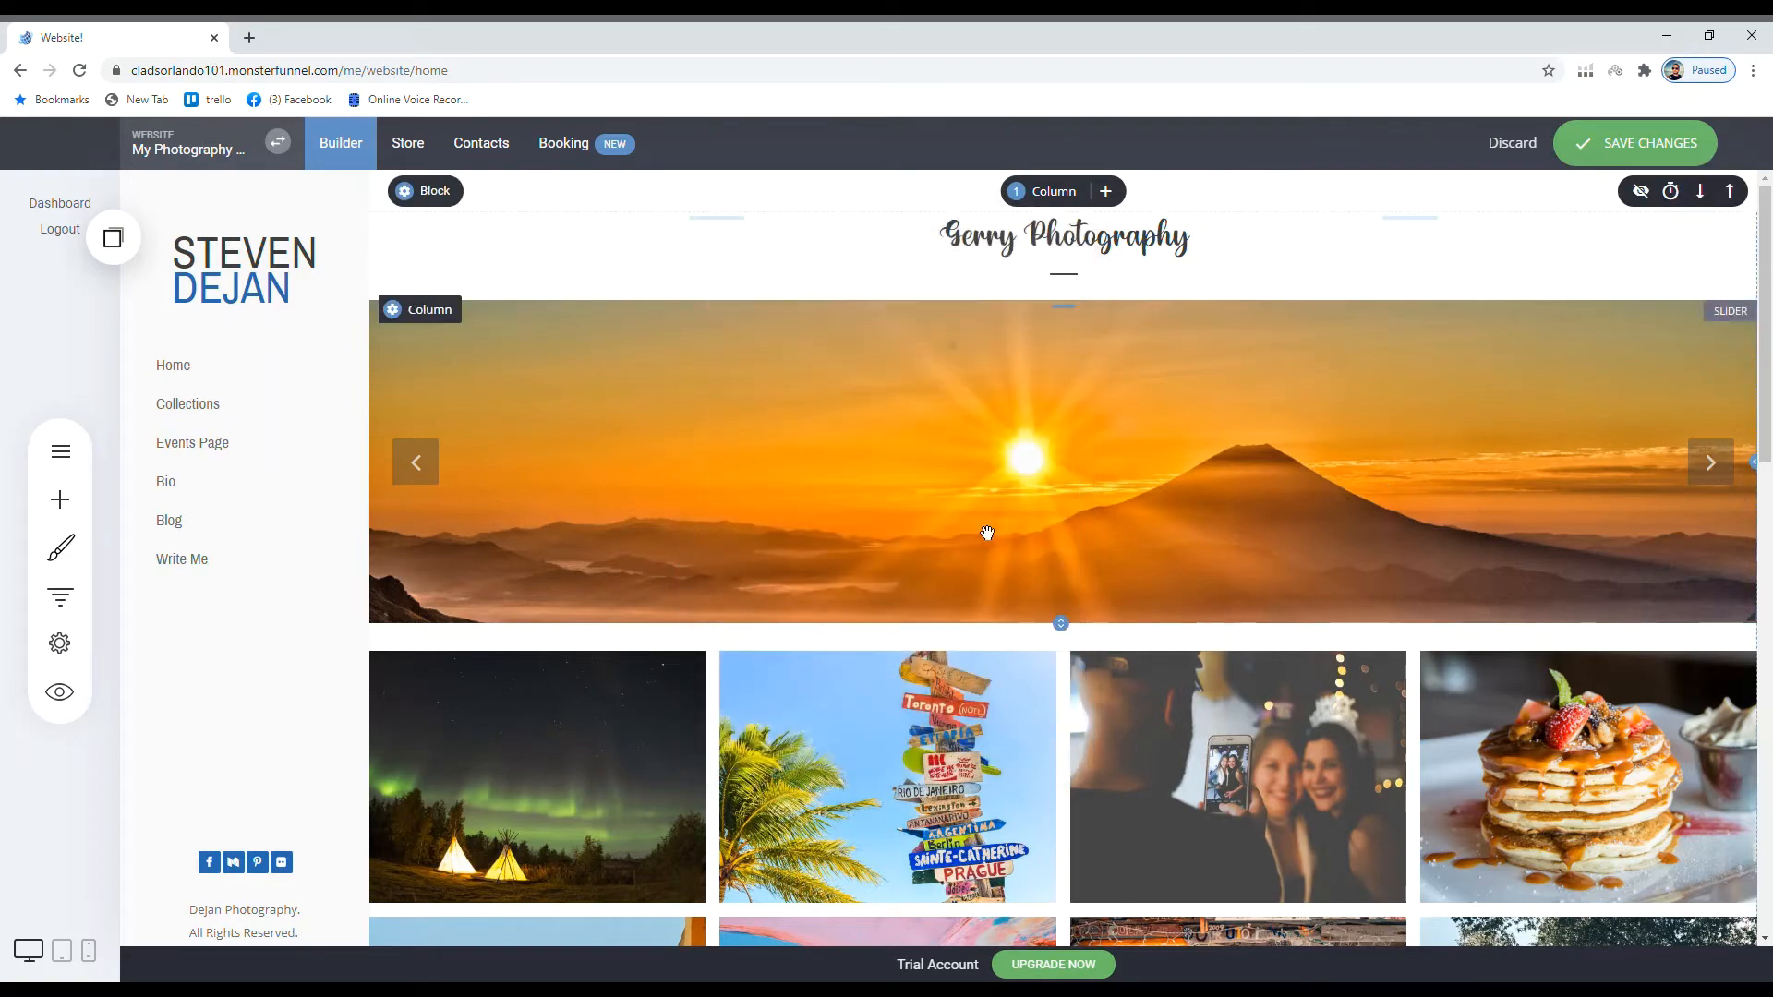
- Set the footer heading's font to Hello Valentina and reduce the footer block's top spacing to about 21 px
scroll(986, 533, down, 14)
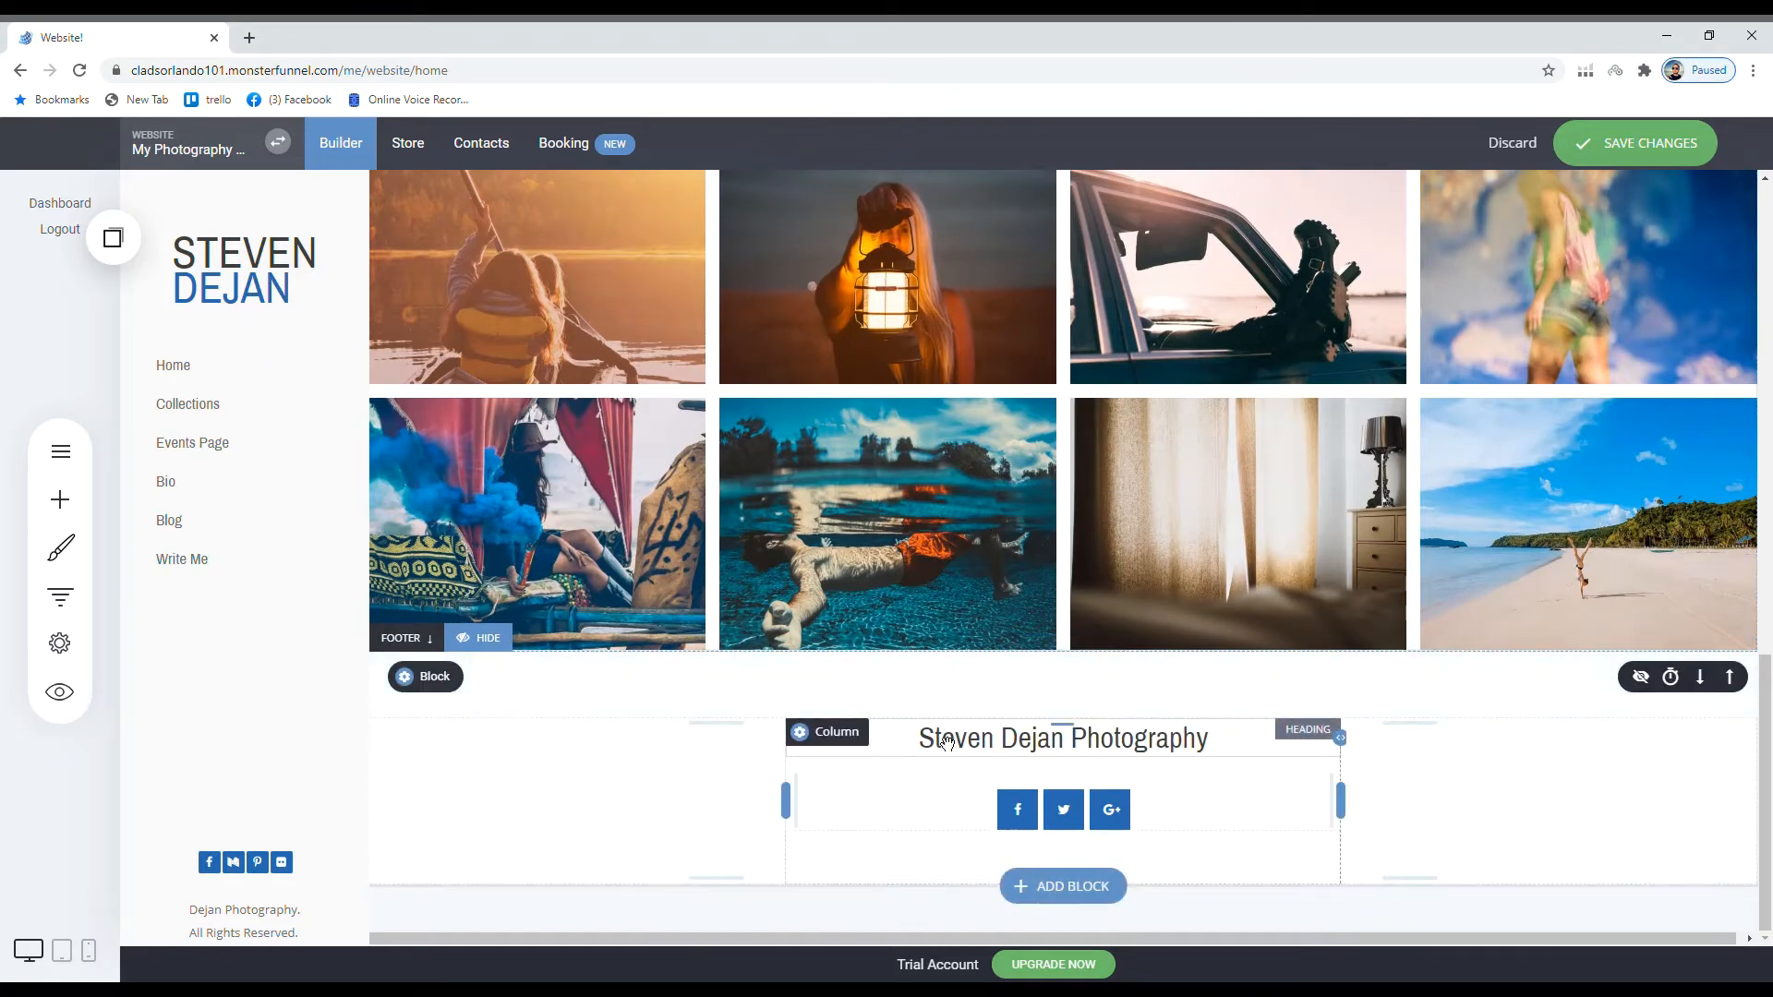
triple_click(1016, 739)
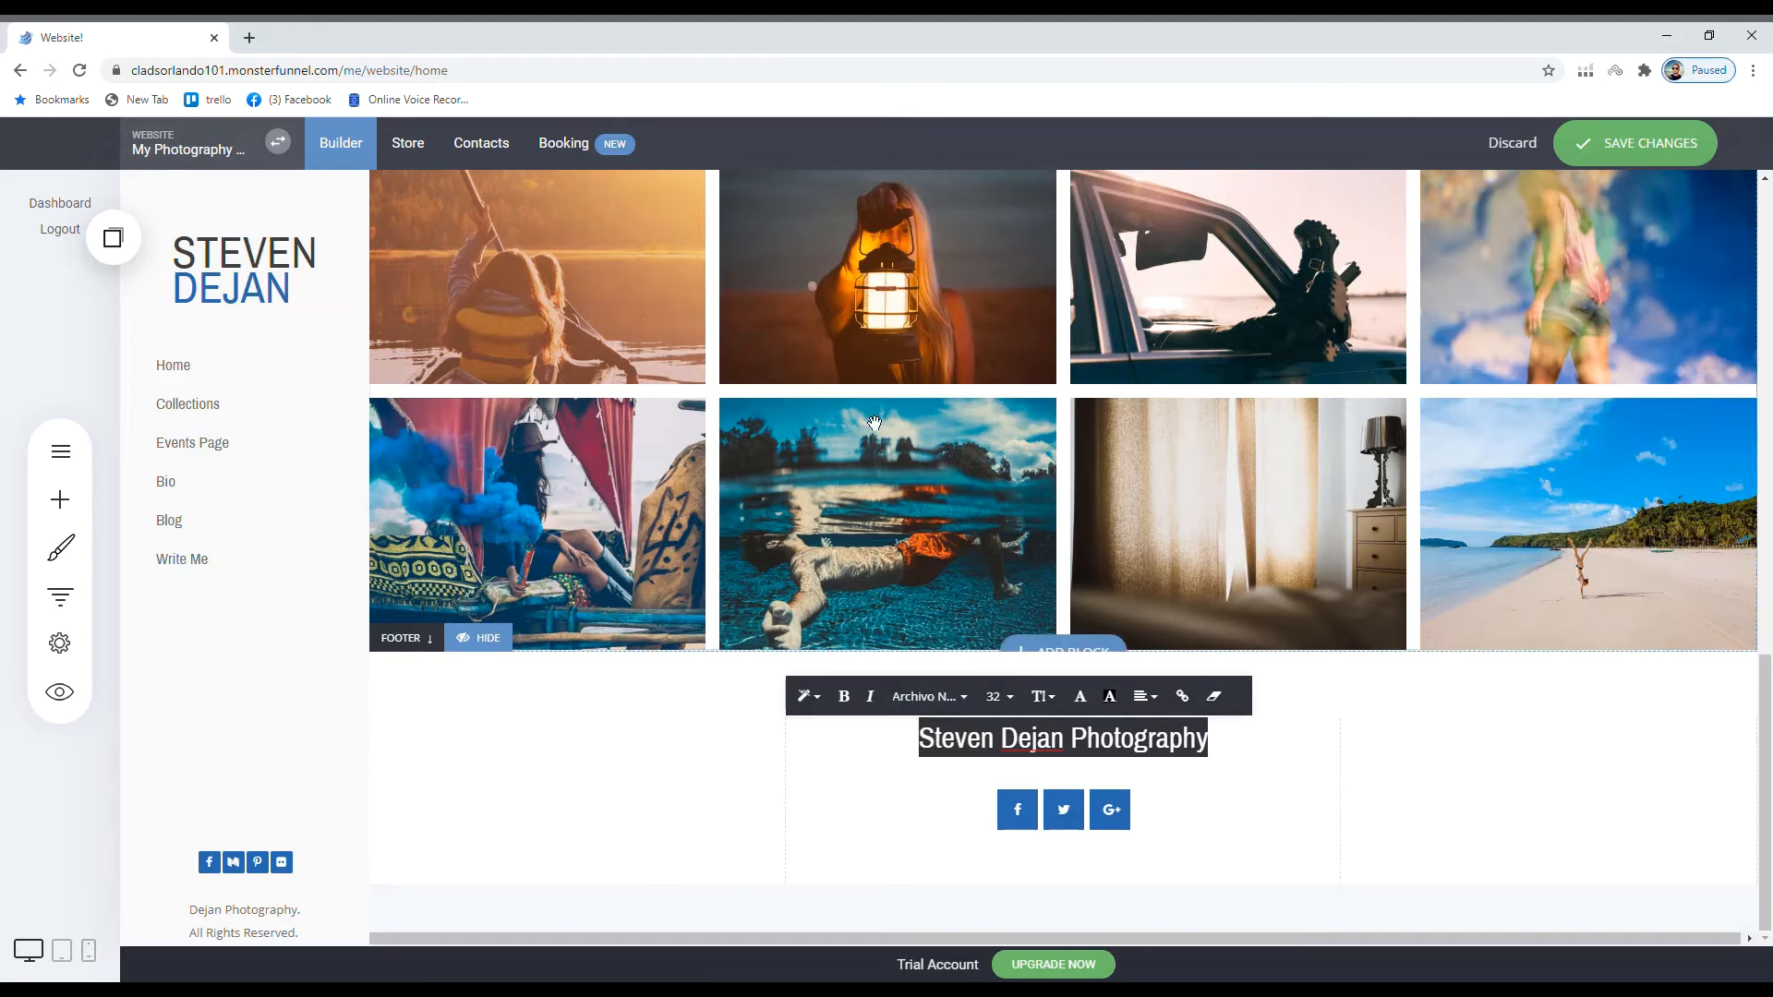
click(928, 699)
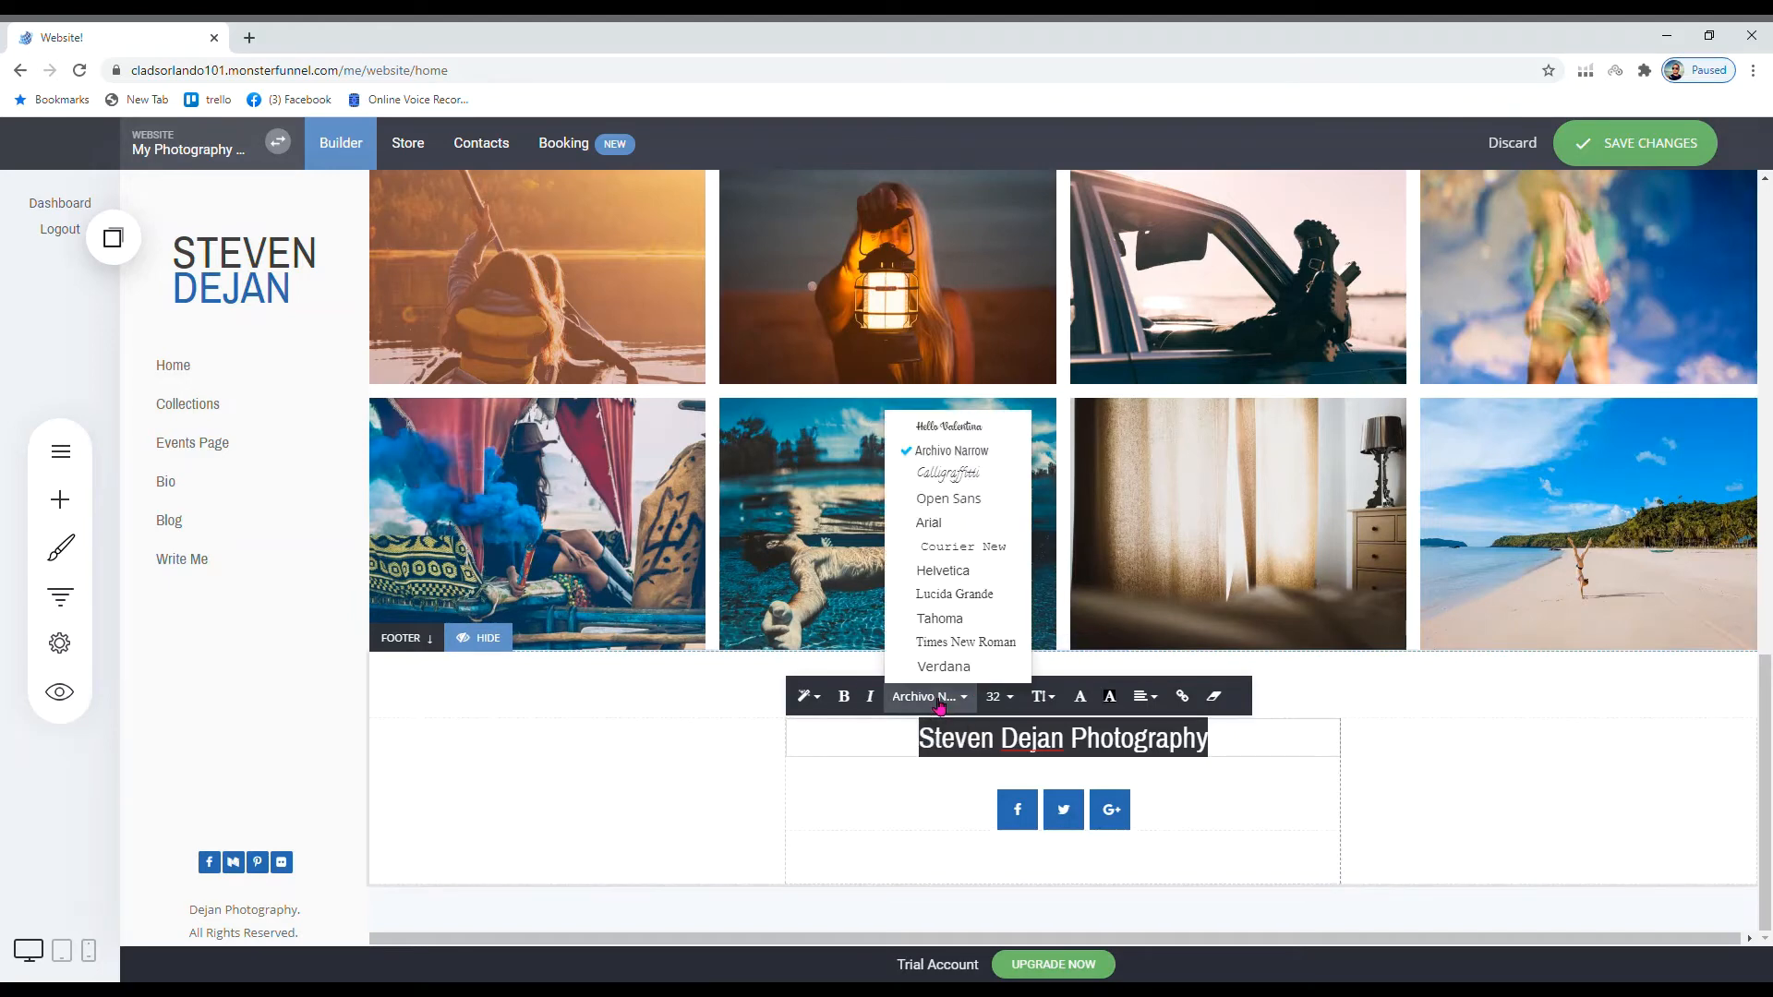
click(952, 427)
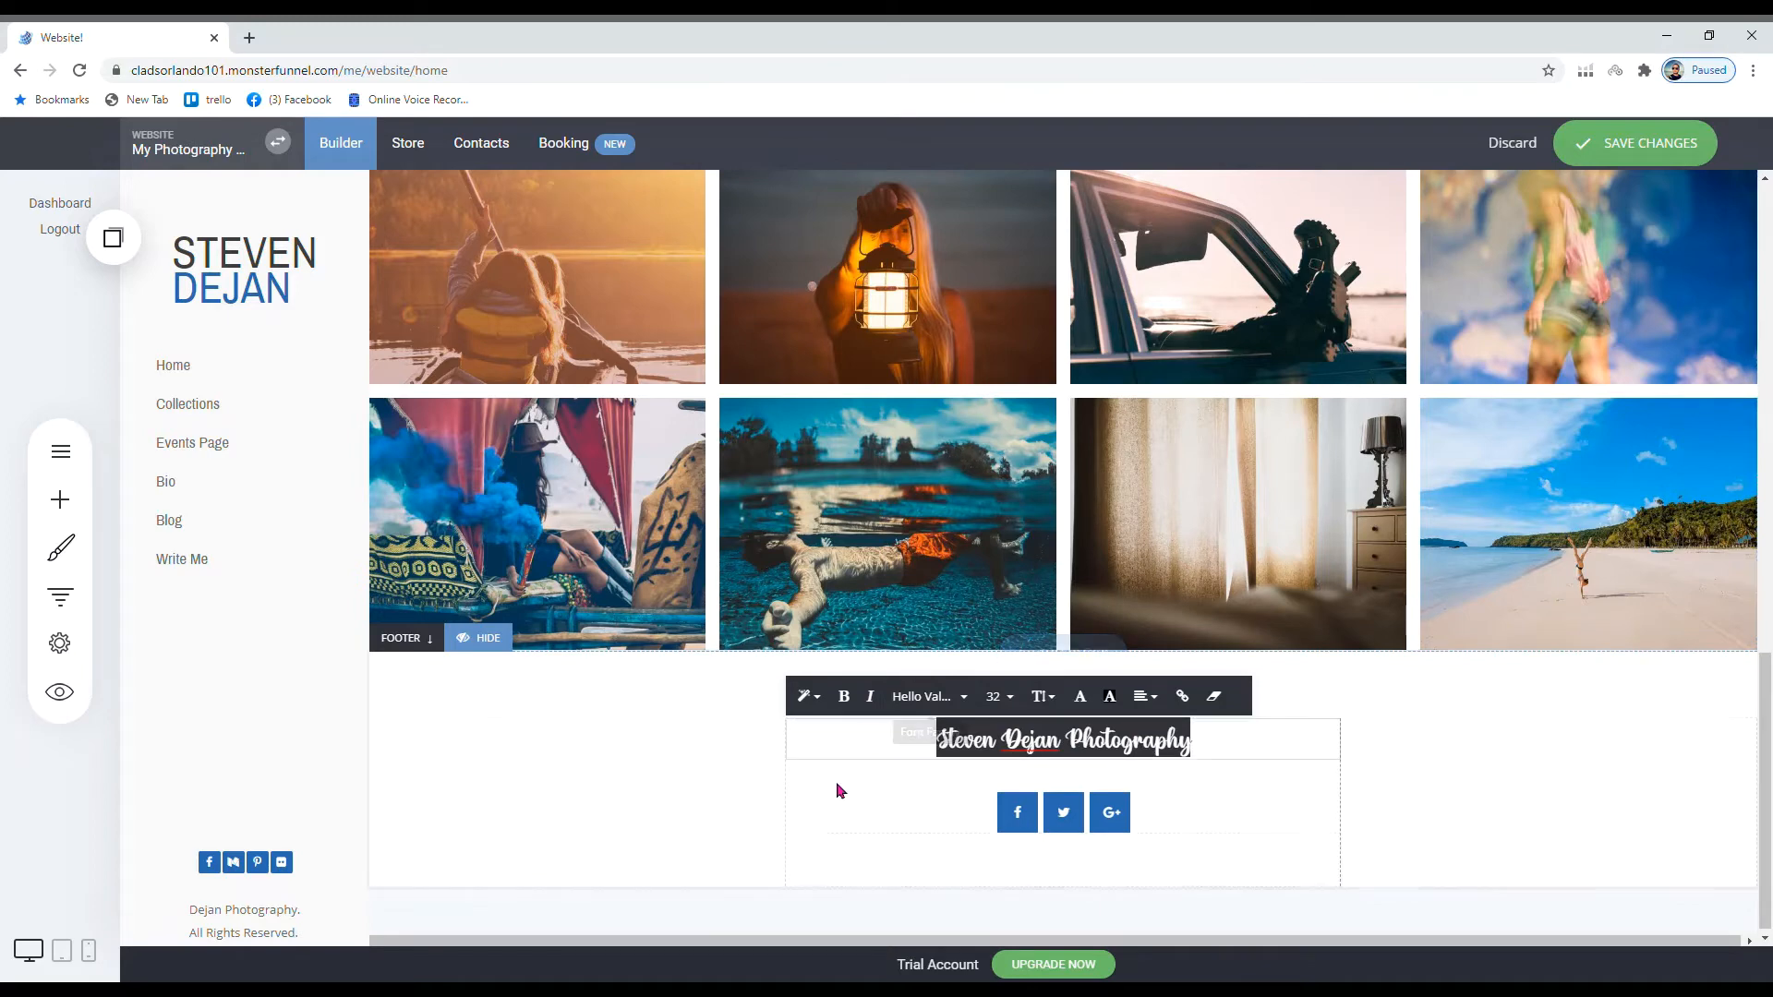
click(753, 788)
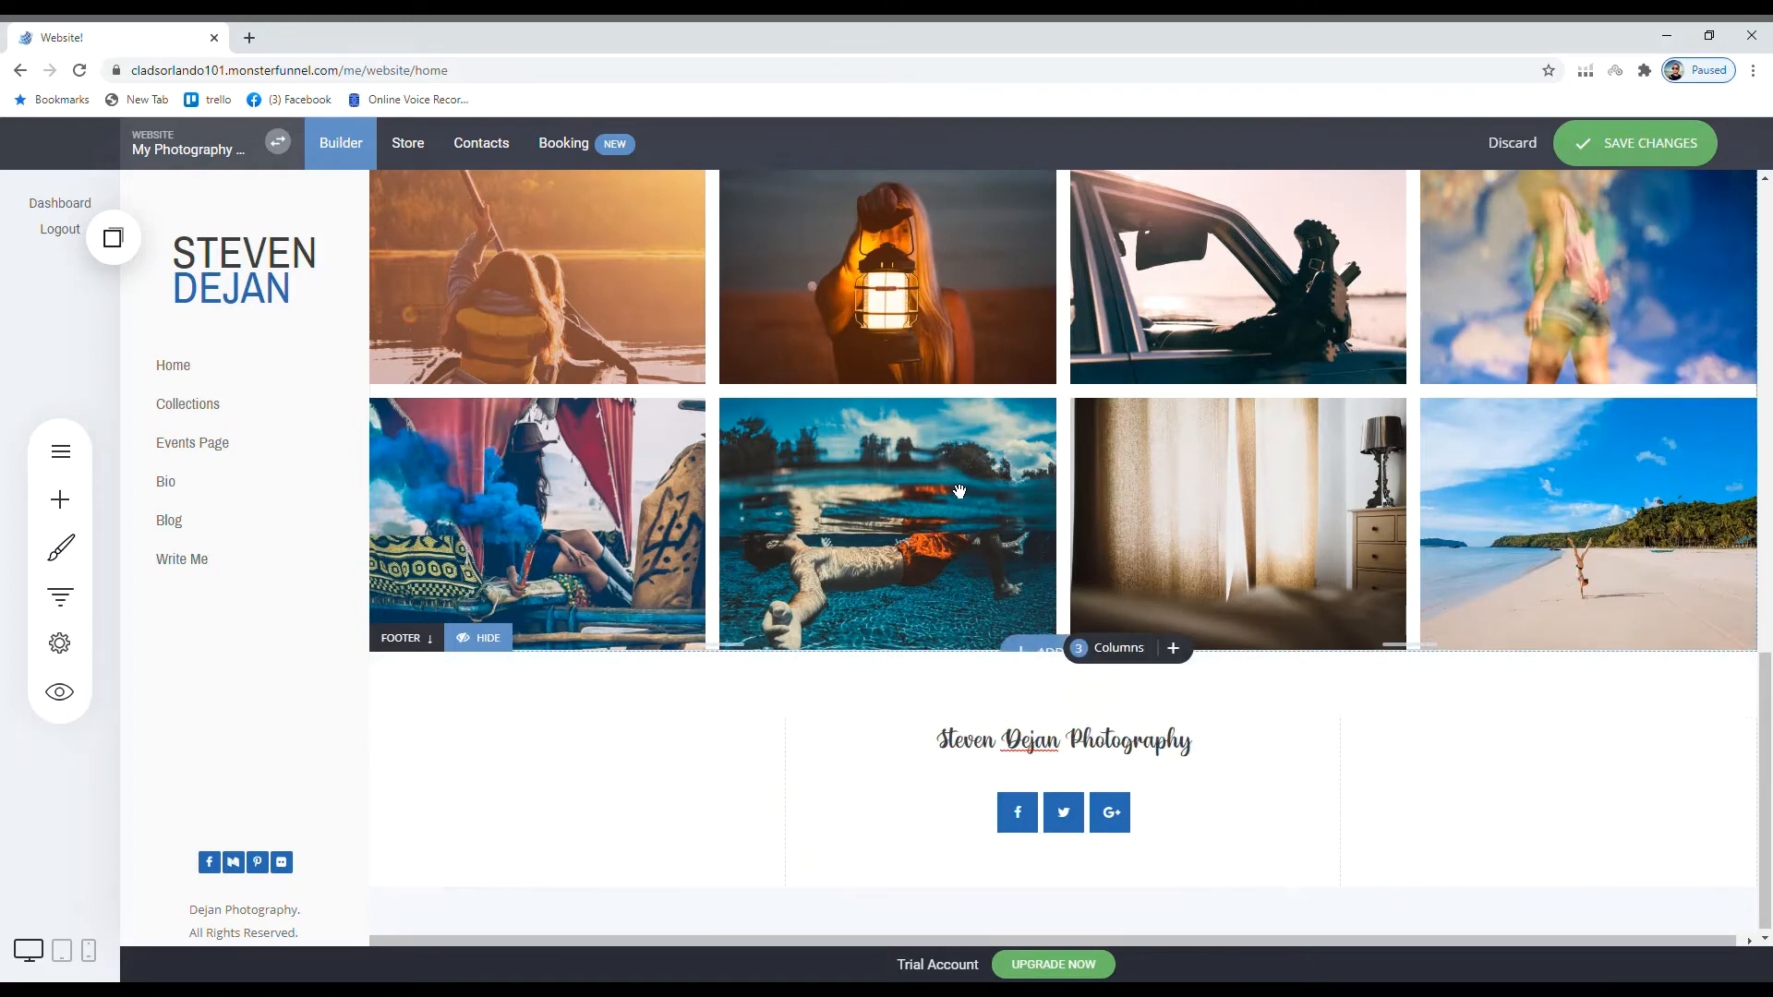
drag(745, 732, 719, 689)
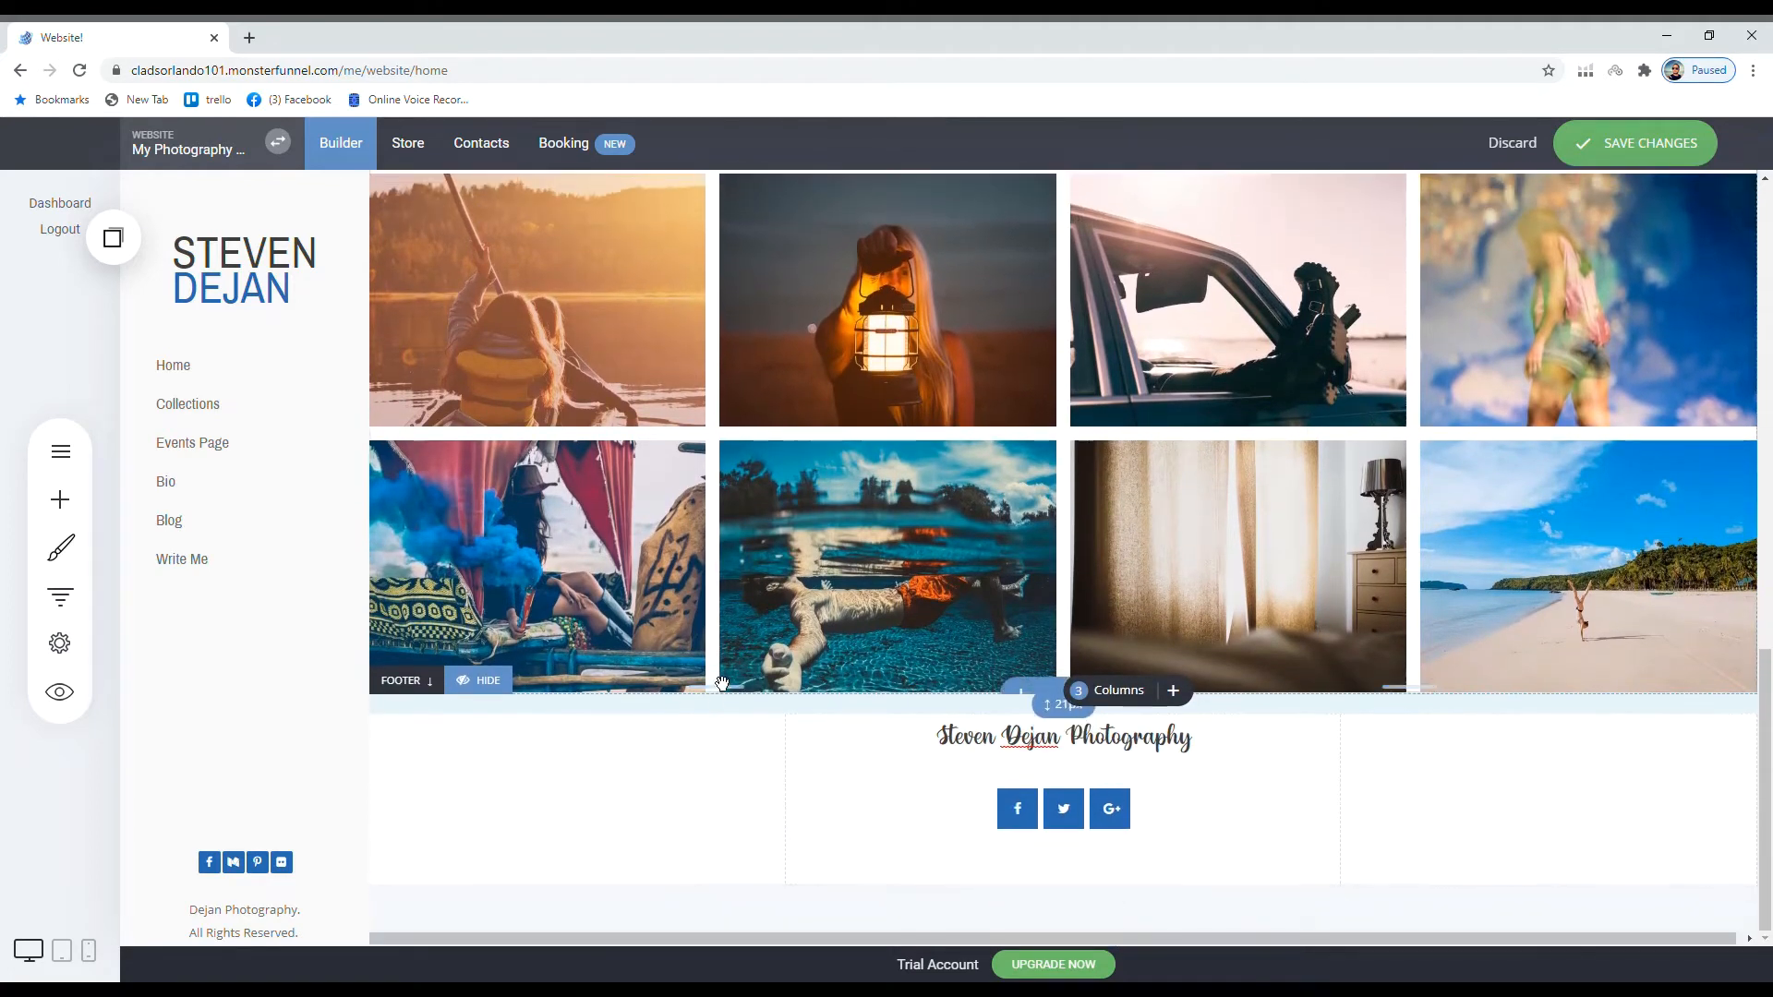
- Look over the home page from the heading to the footer and review the available widgets
scroll(752, 603, up, 4)
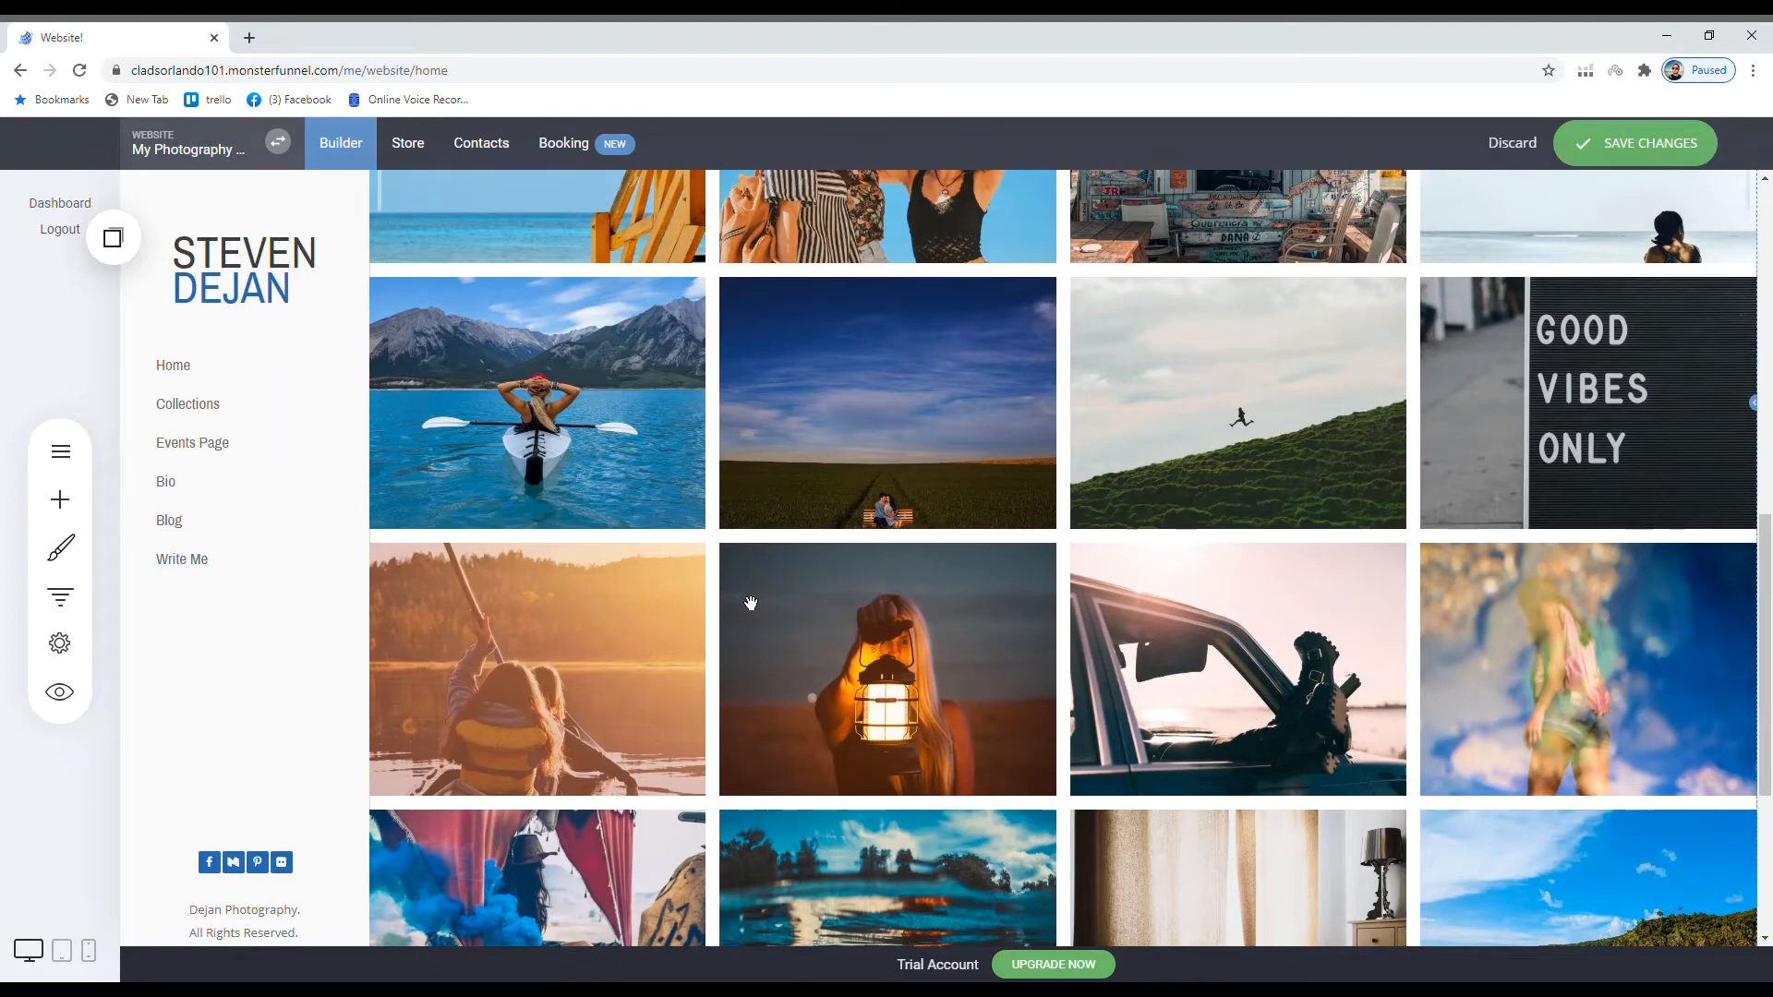
scroll(751, 603, up, 10)
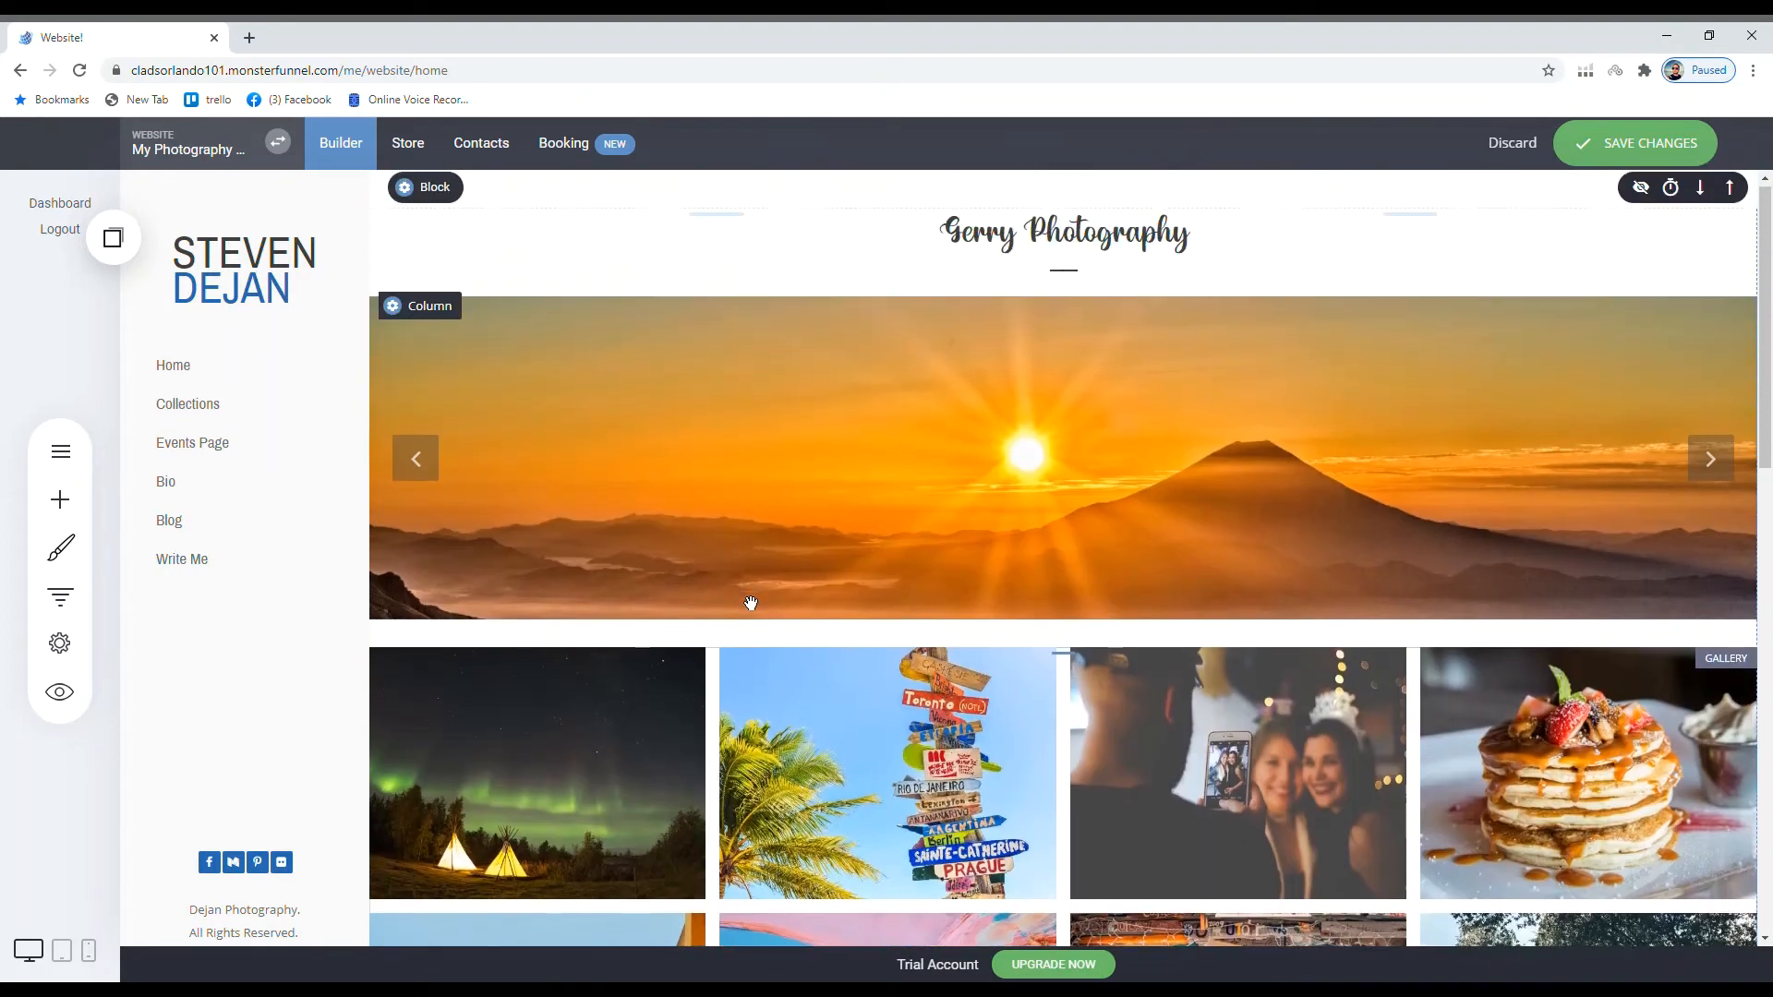
click(59, 500)
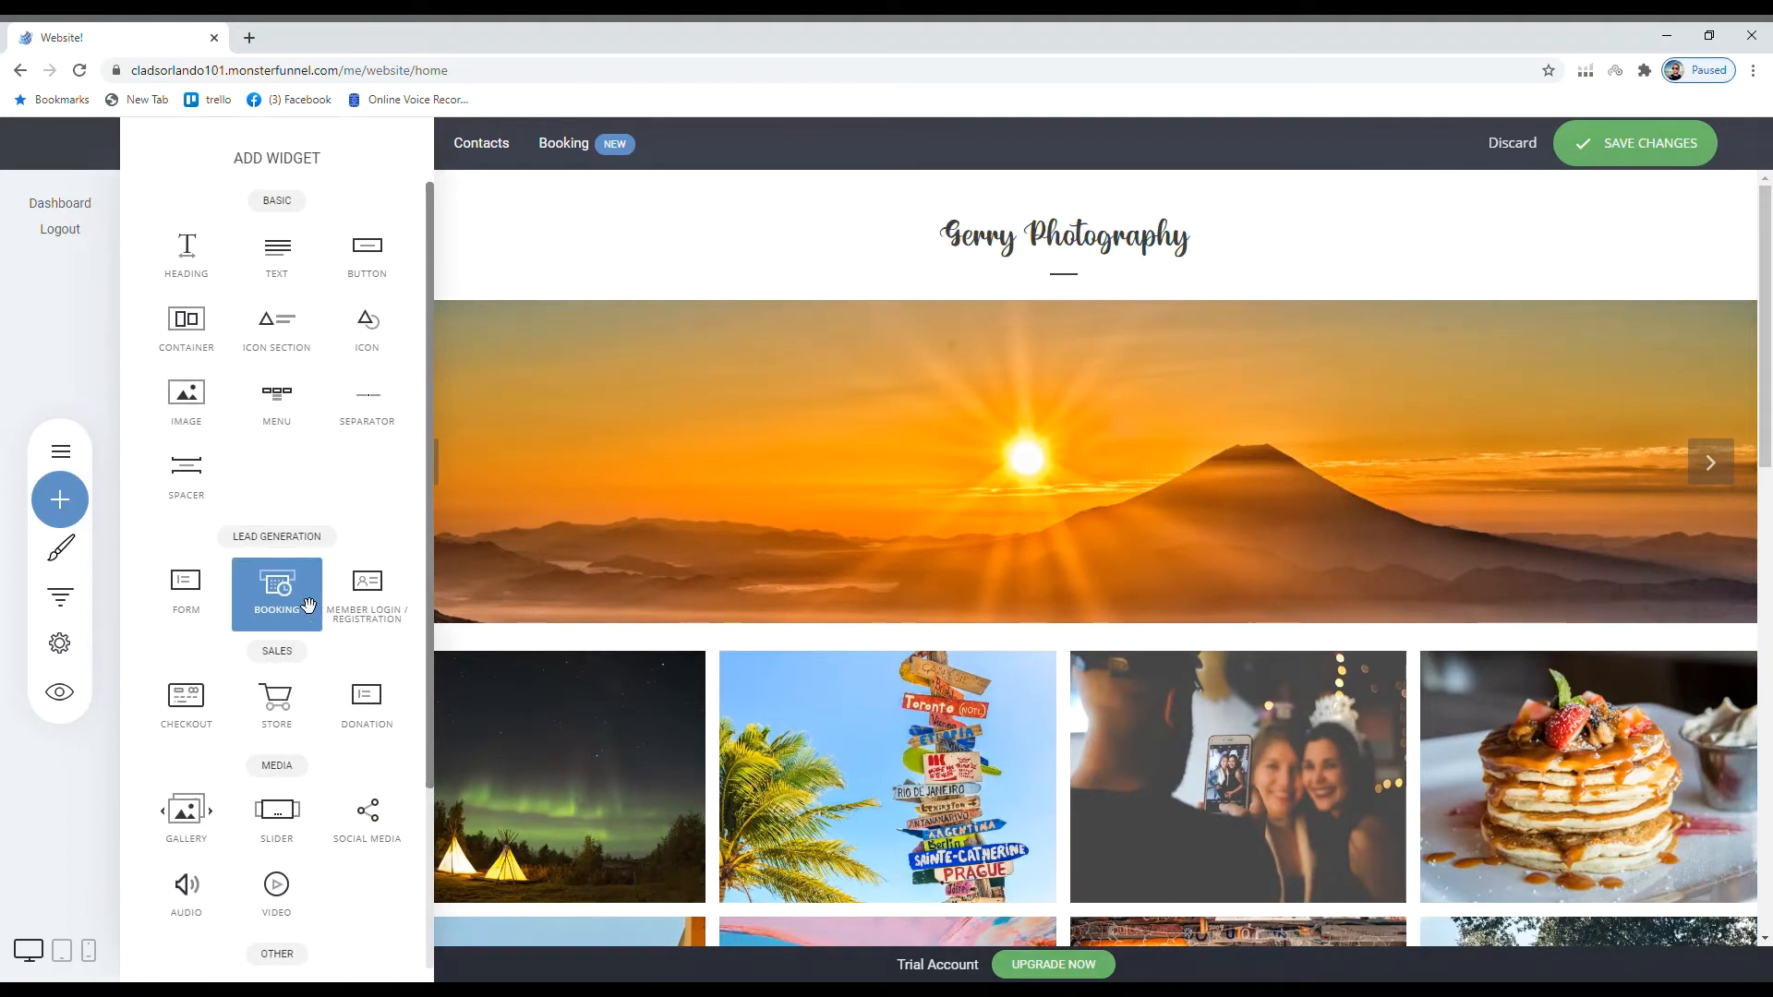
scroll(279, 654, down, 2)
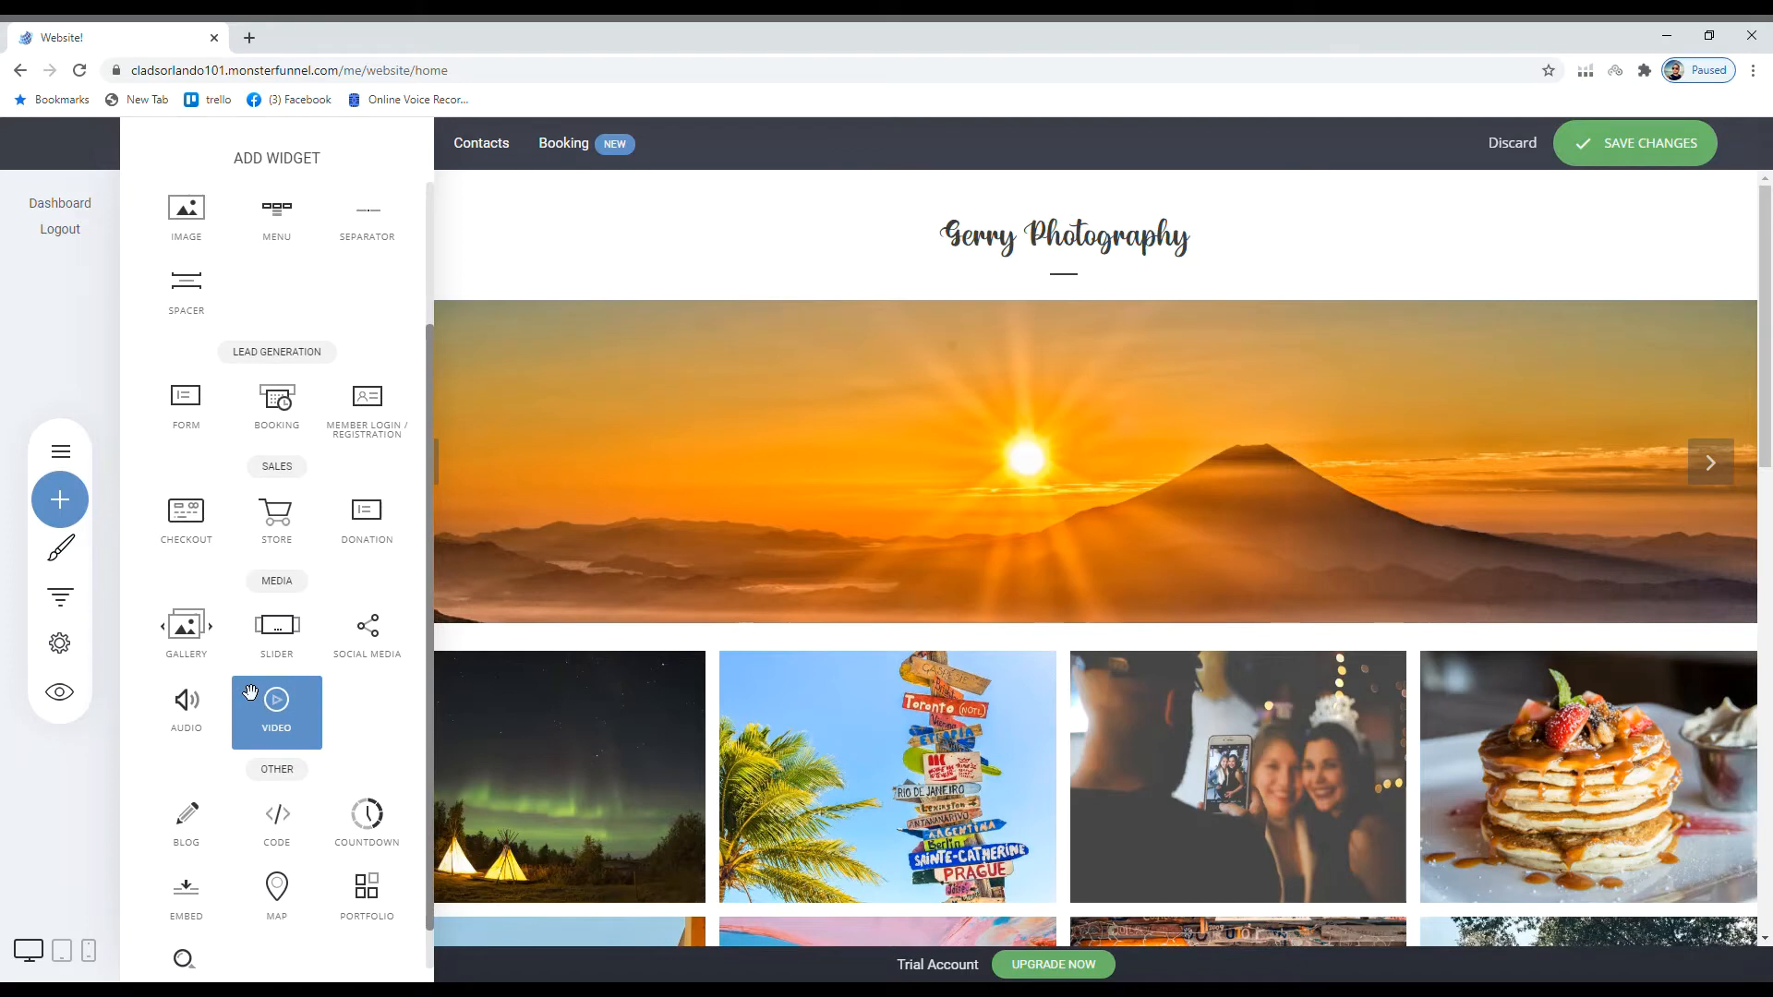
scroll(250, 693, down, 1)
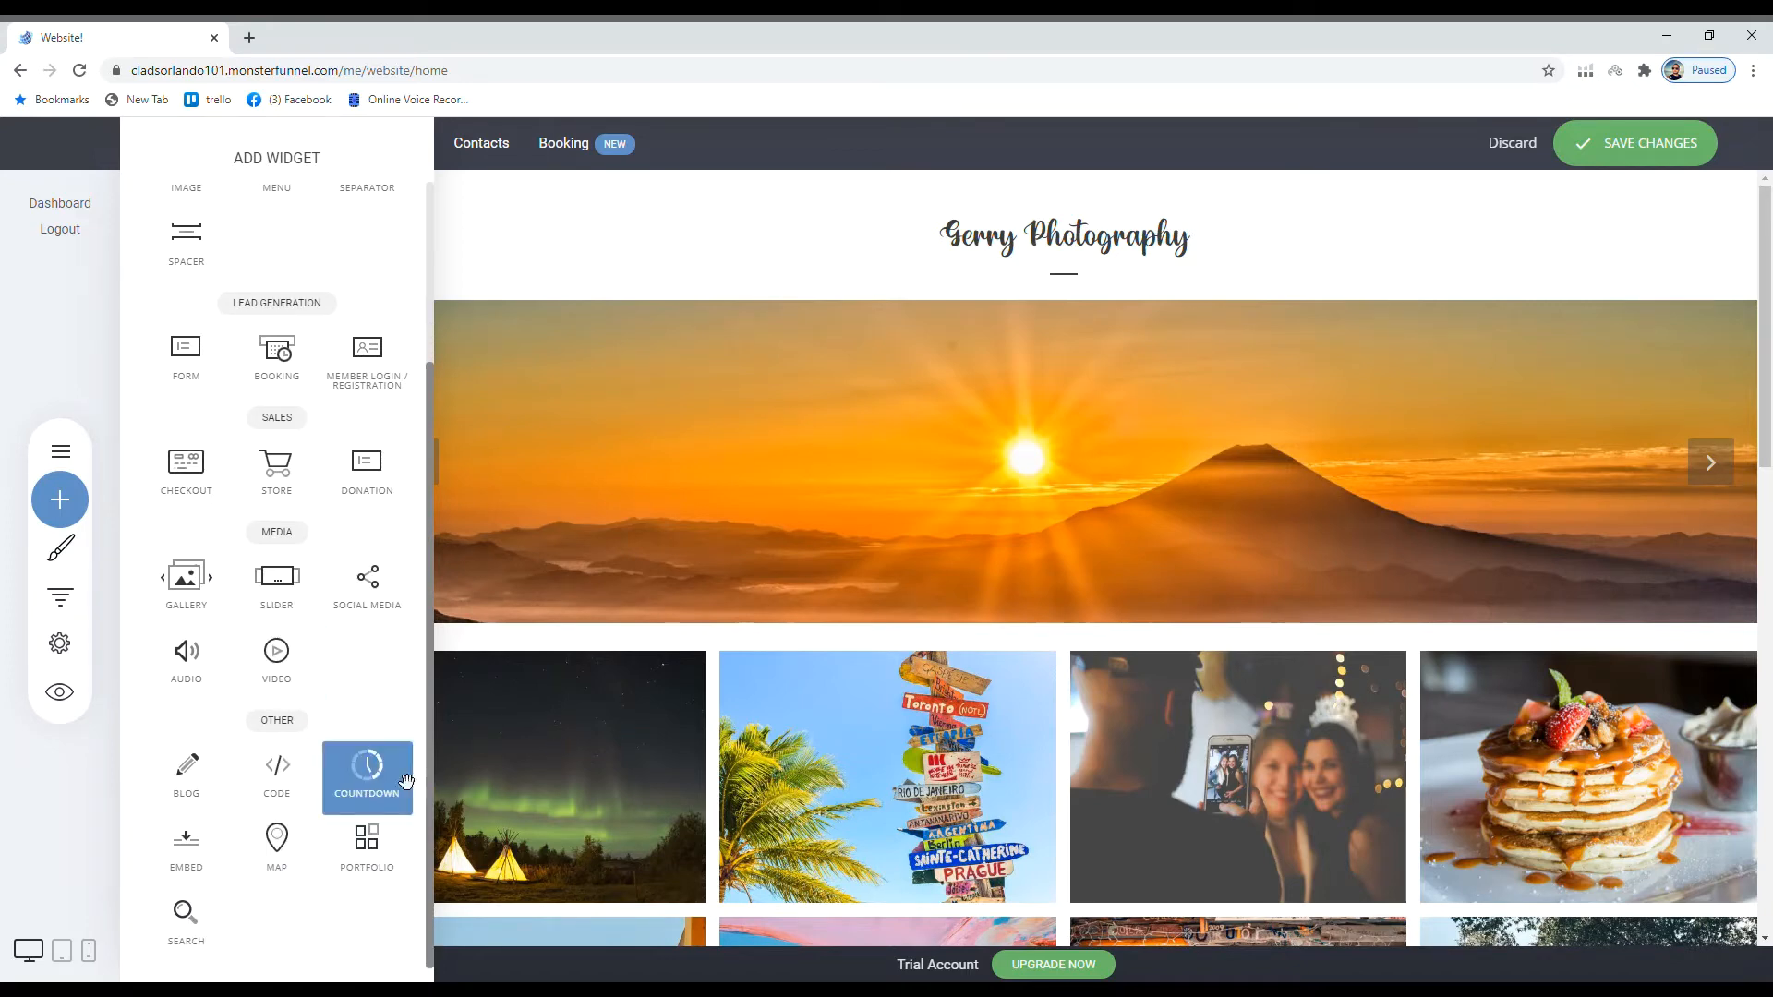
drag(367, 766, 72, 344)
scroll(566, 538, down, 2)
scroll(566, 537, down, 10)
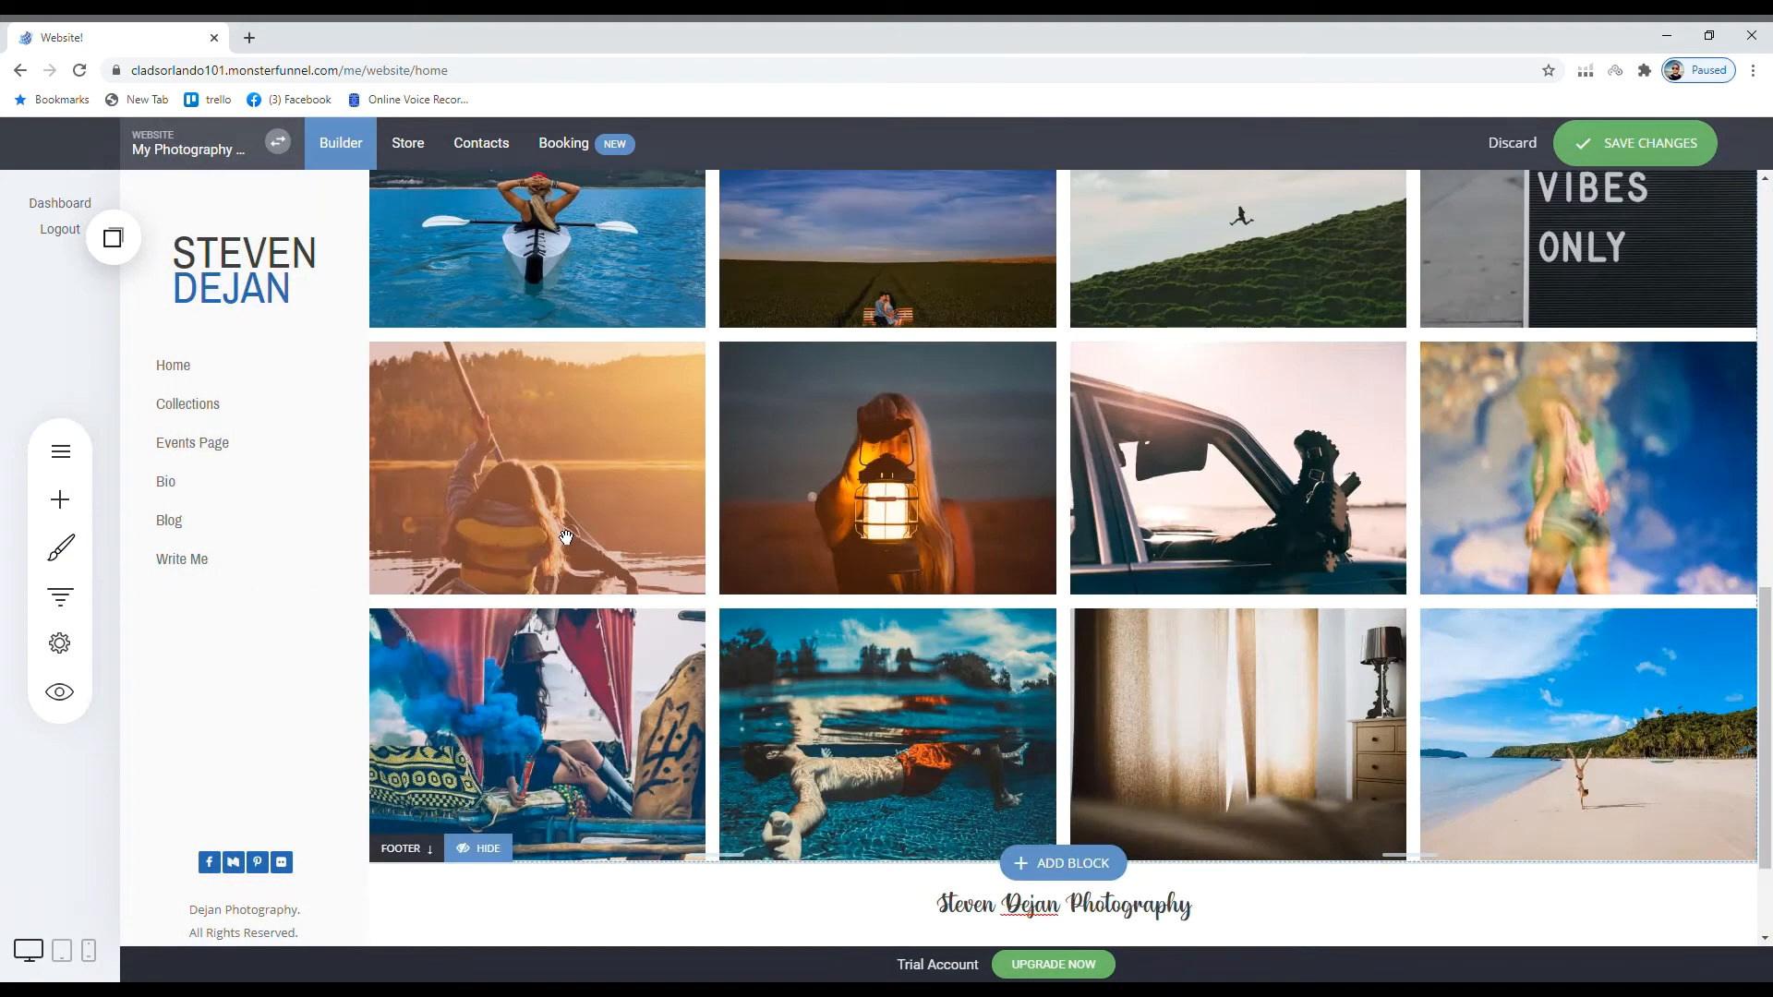
- Add a Countdown widget above the footer heading, keeping its settings within view
click(69, 500)
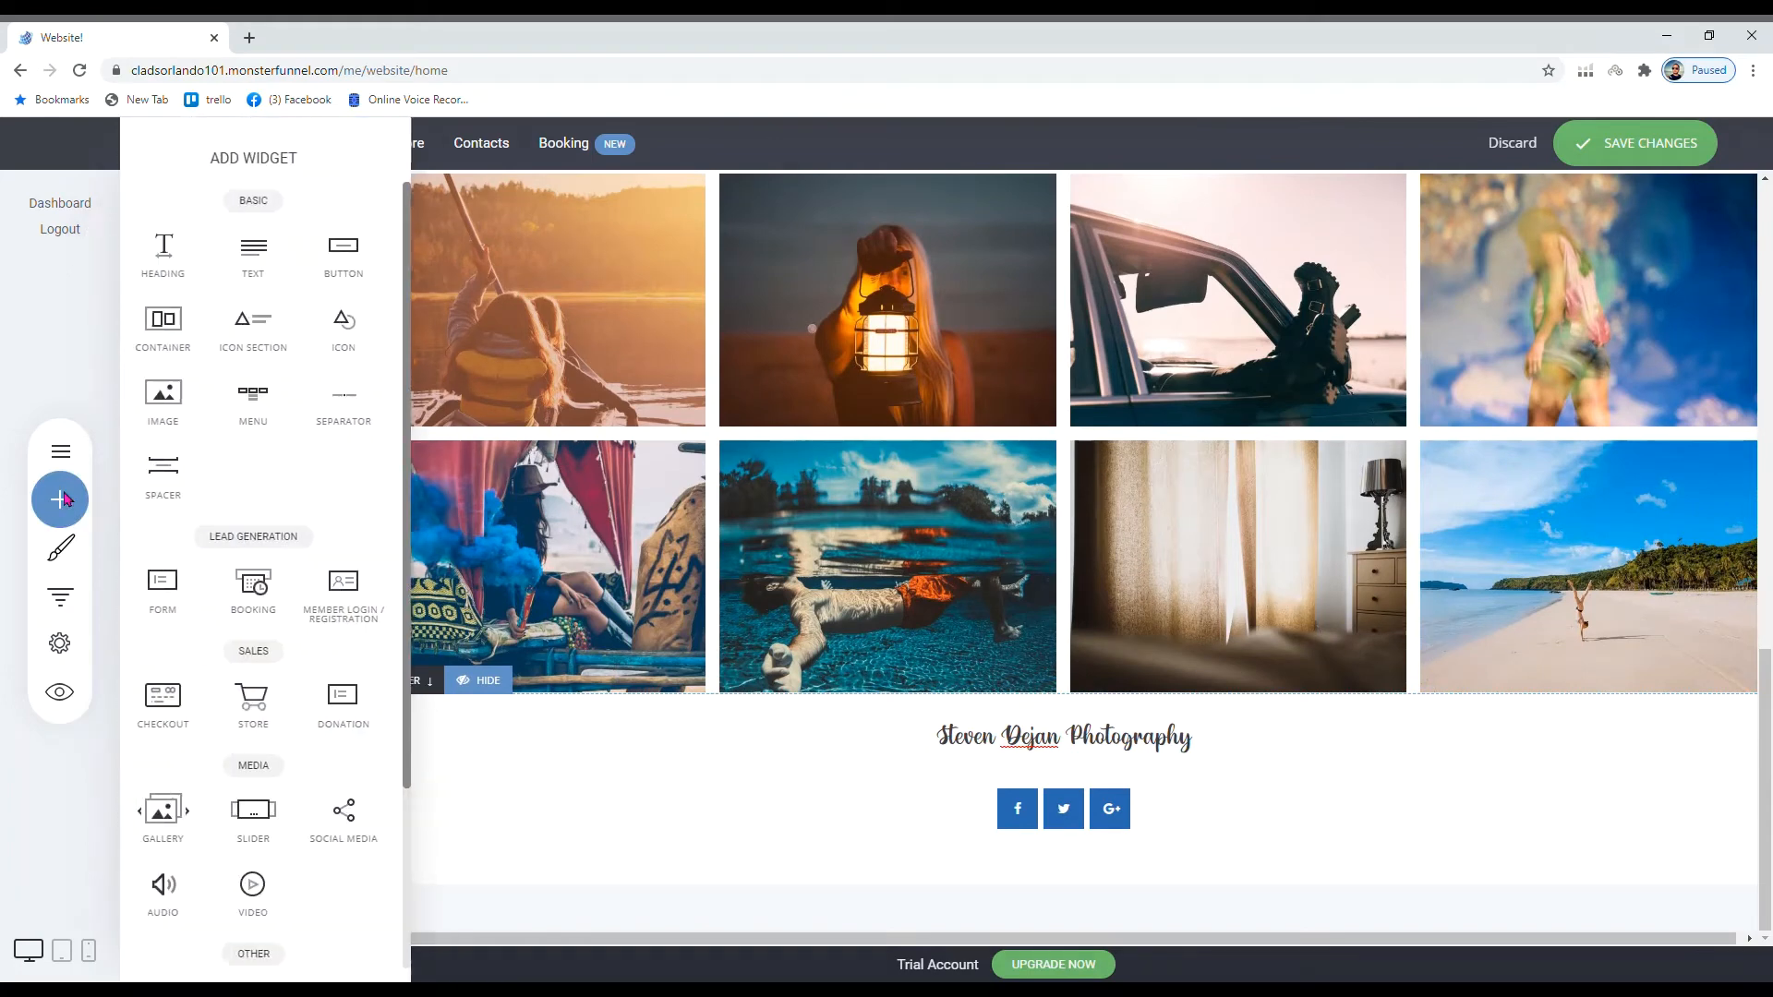
scroll(212, 738, down, 3)
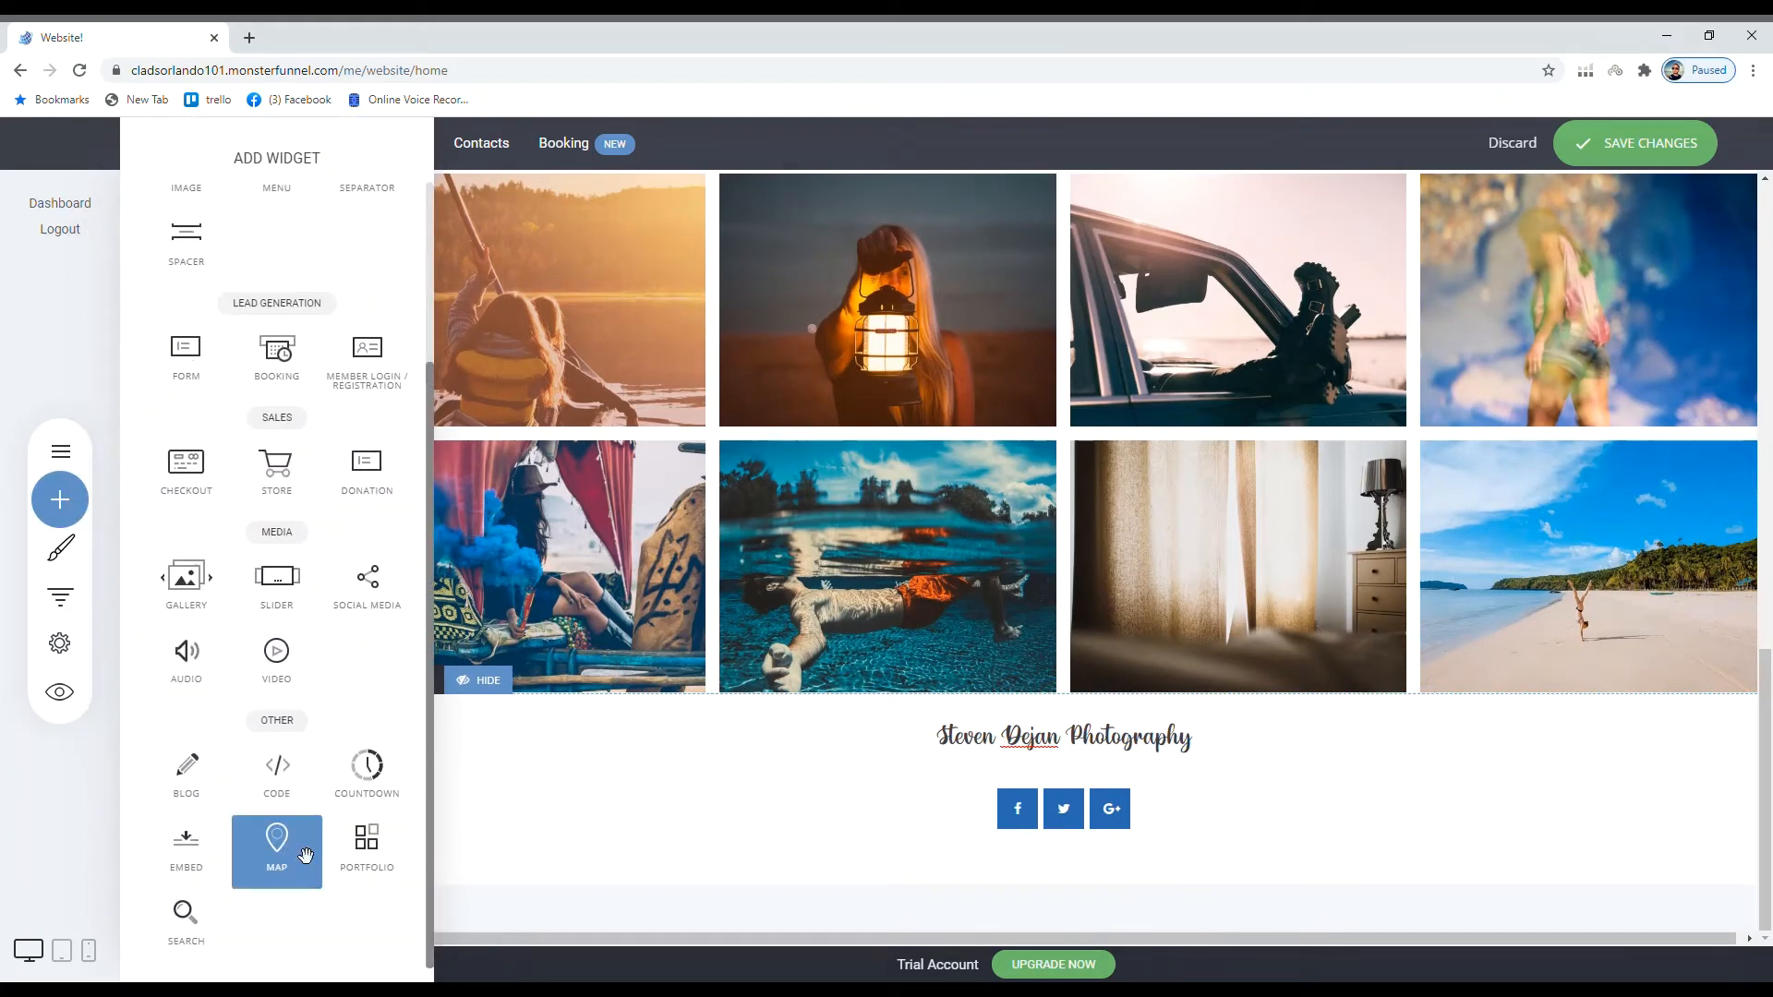
drag(374, 781, 912, 724)
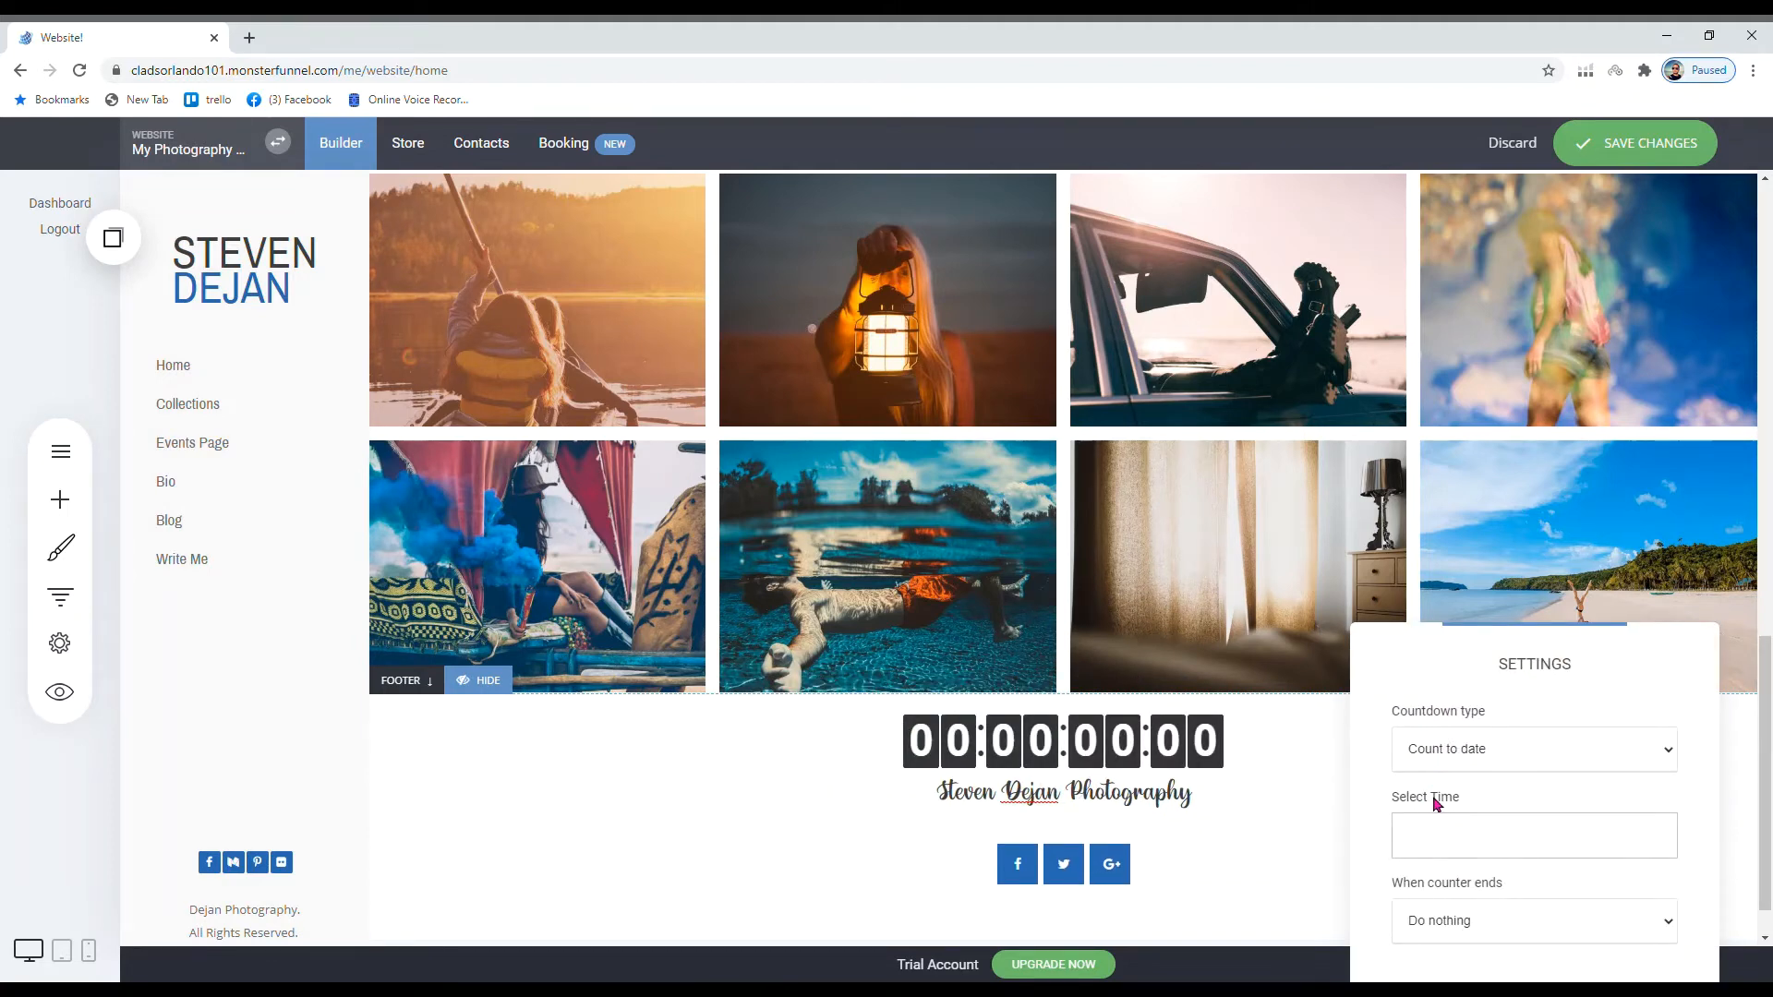
drag(1508, 667, 1459, 501)
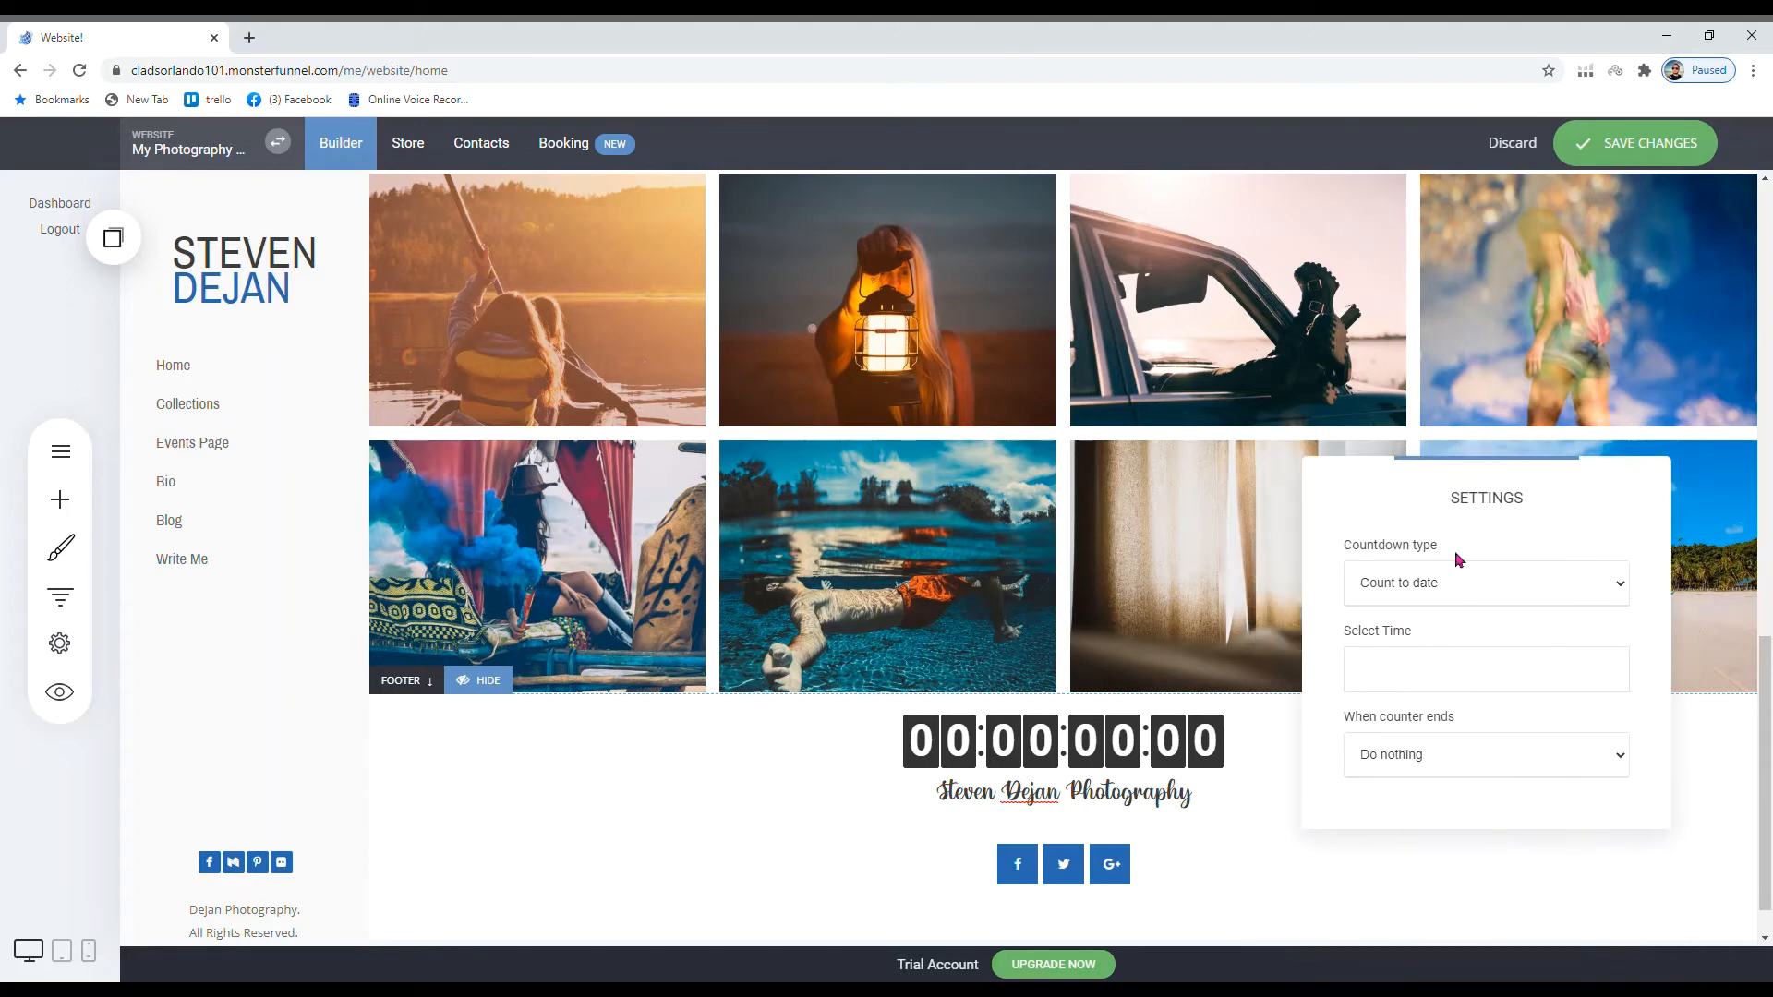
- Set the footer countdown to count to 29/10/2020 00:00:00 and close its settings
click(1415, 690)
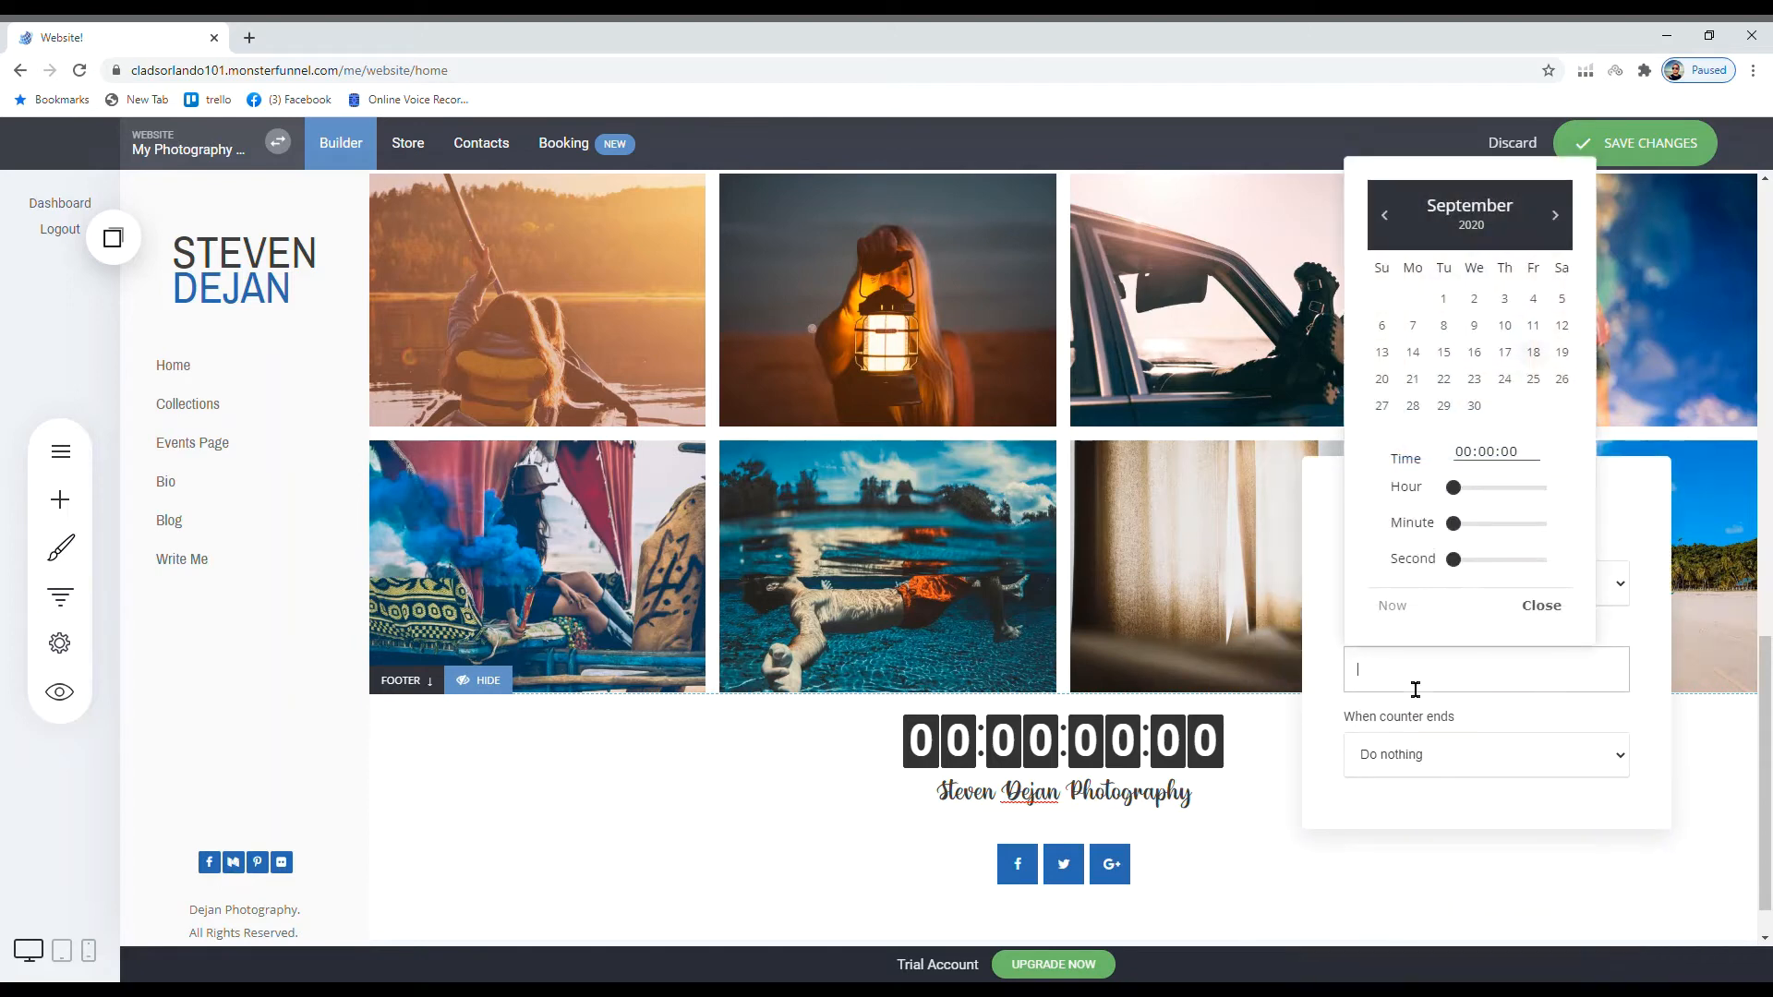
click(1567, 226)
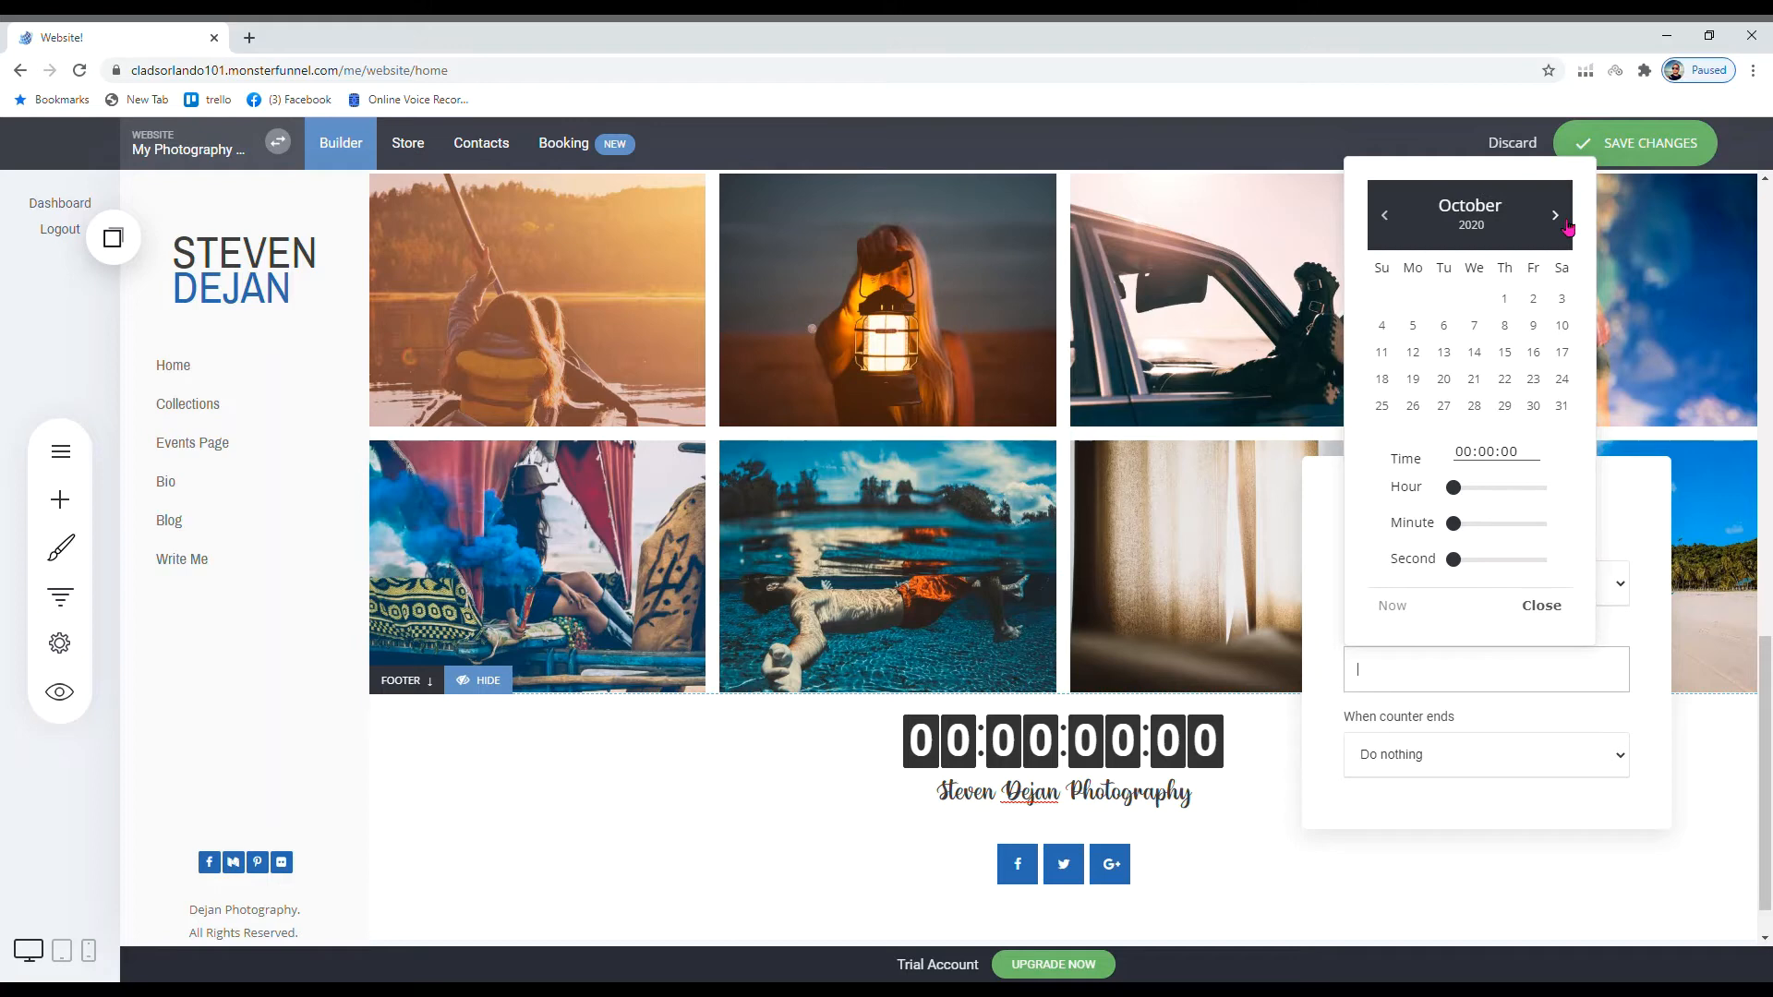
click(1506, 407)
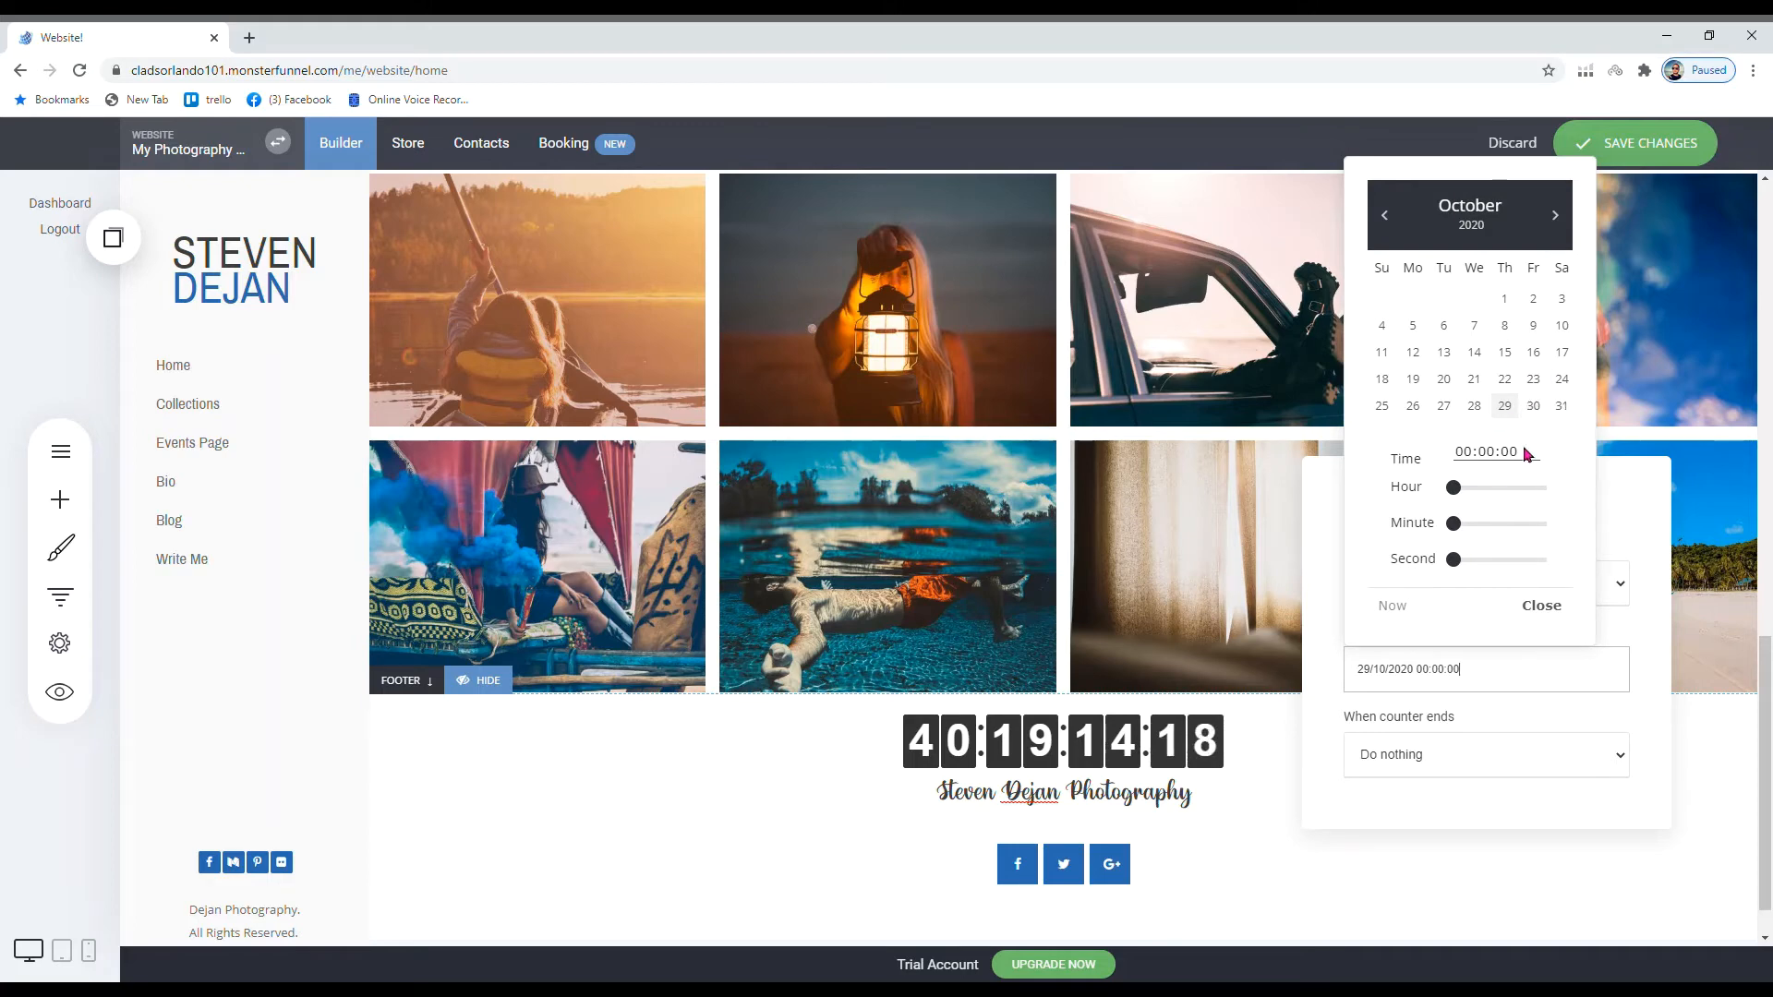
click(1539, 606)
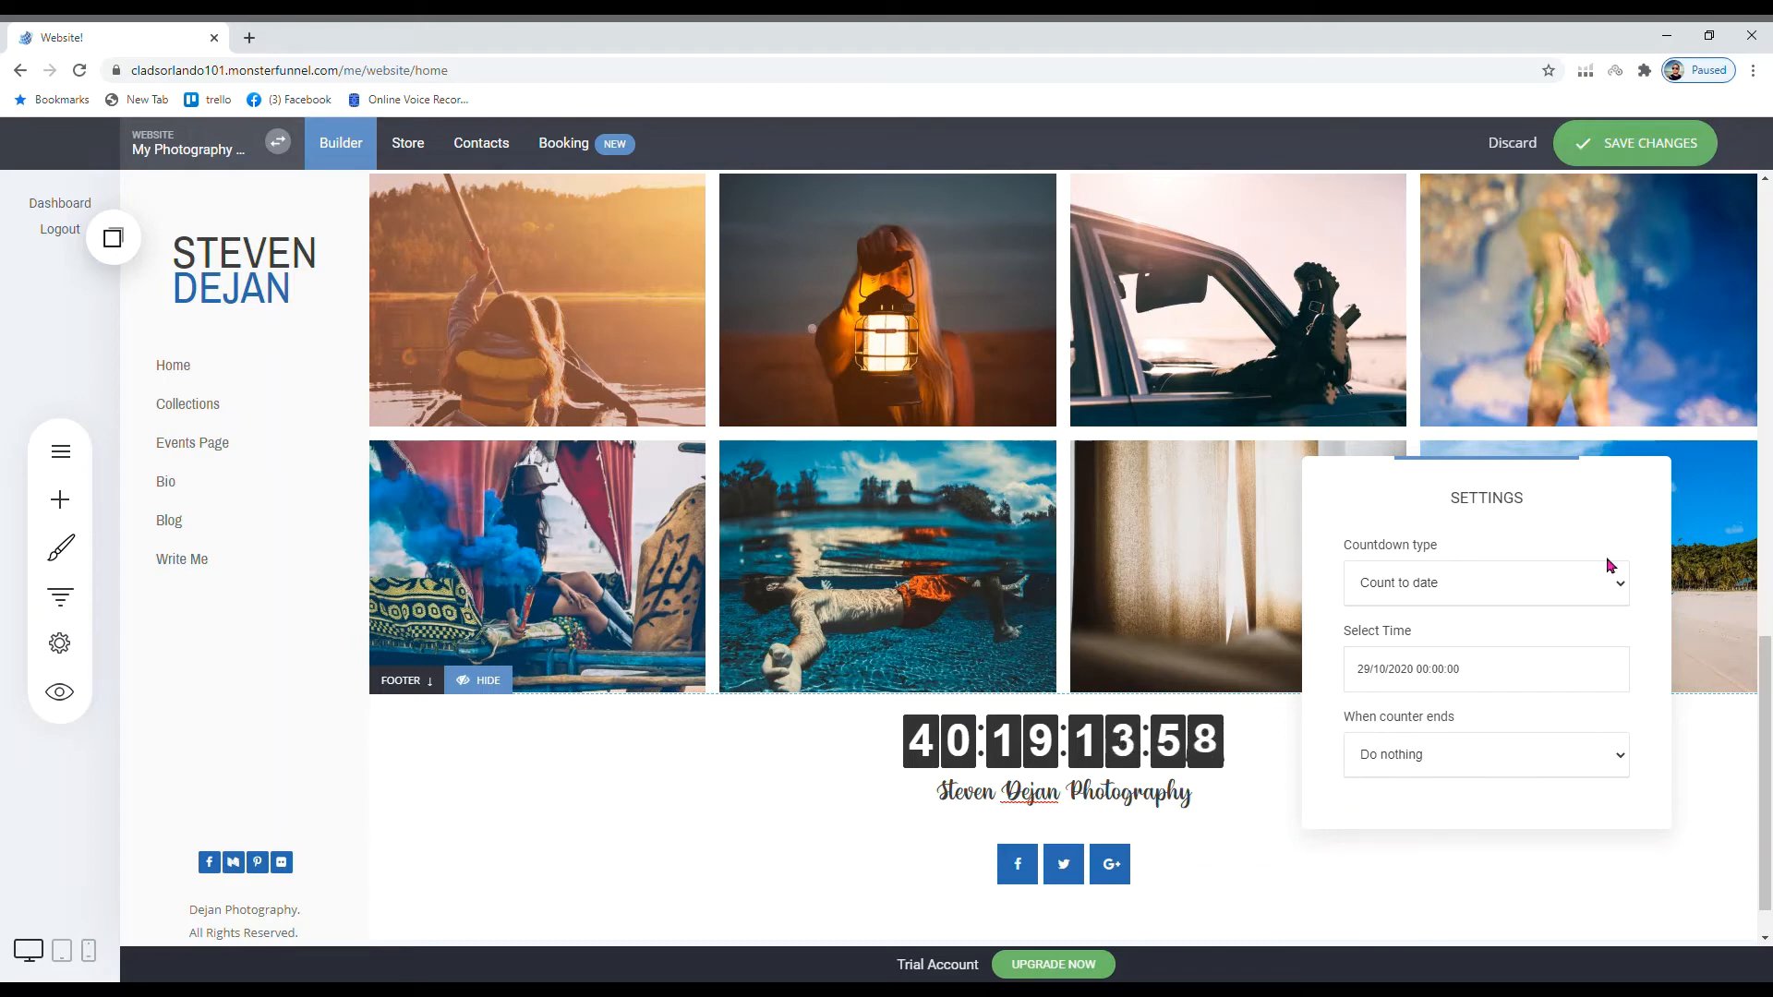
click(1265, 840)
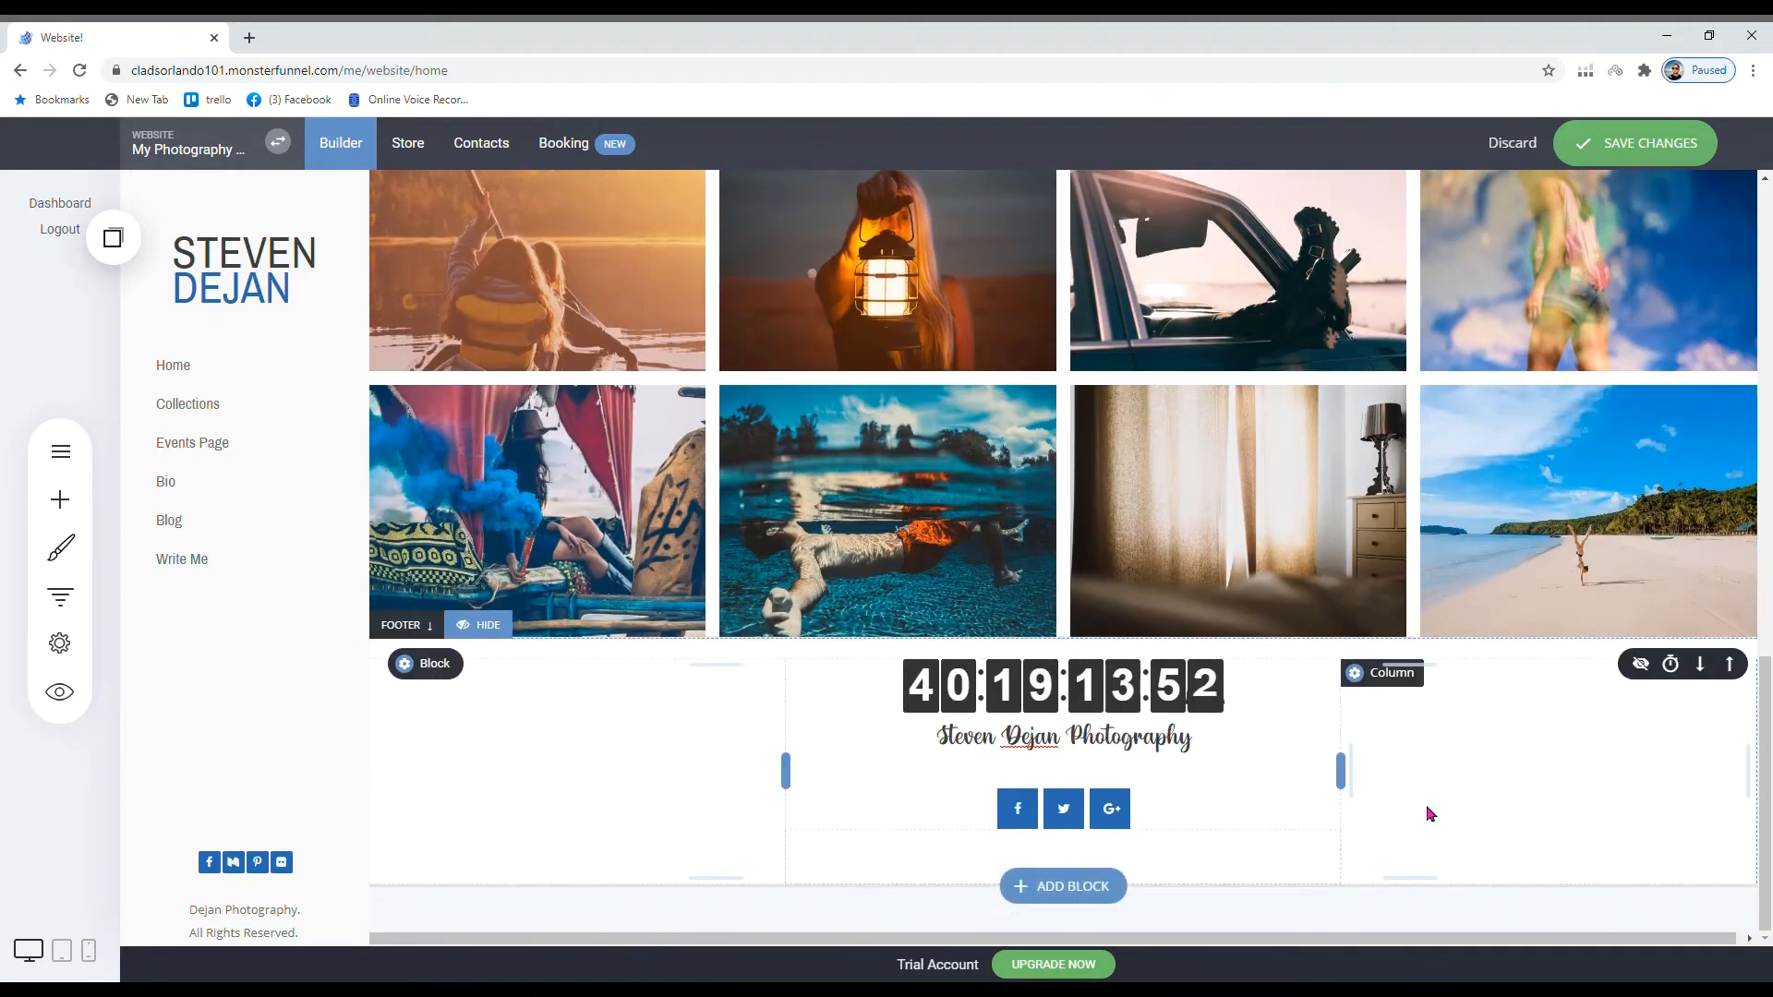
- Review the home page from the slider and gallery down to the countdown in the footer
scroll(507, 778, up, 2)
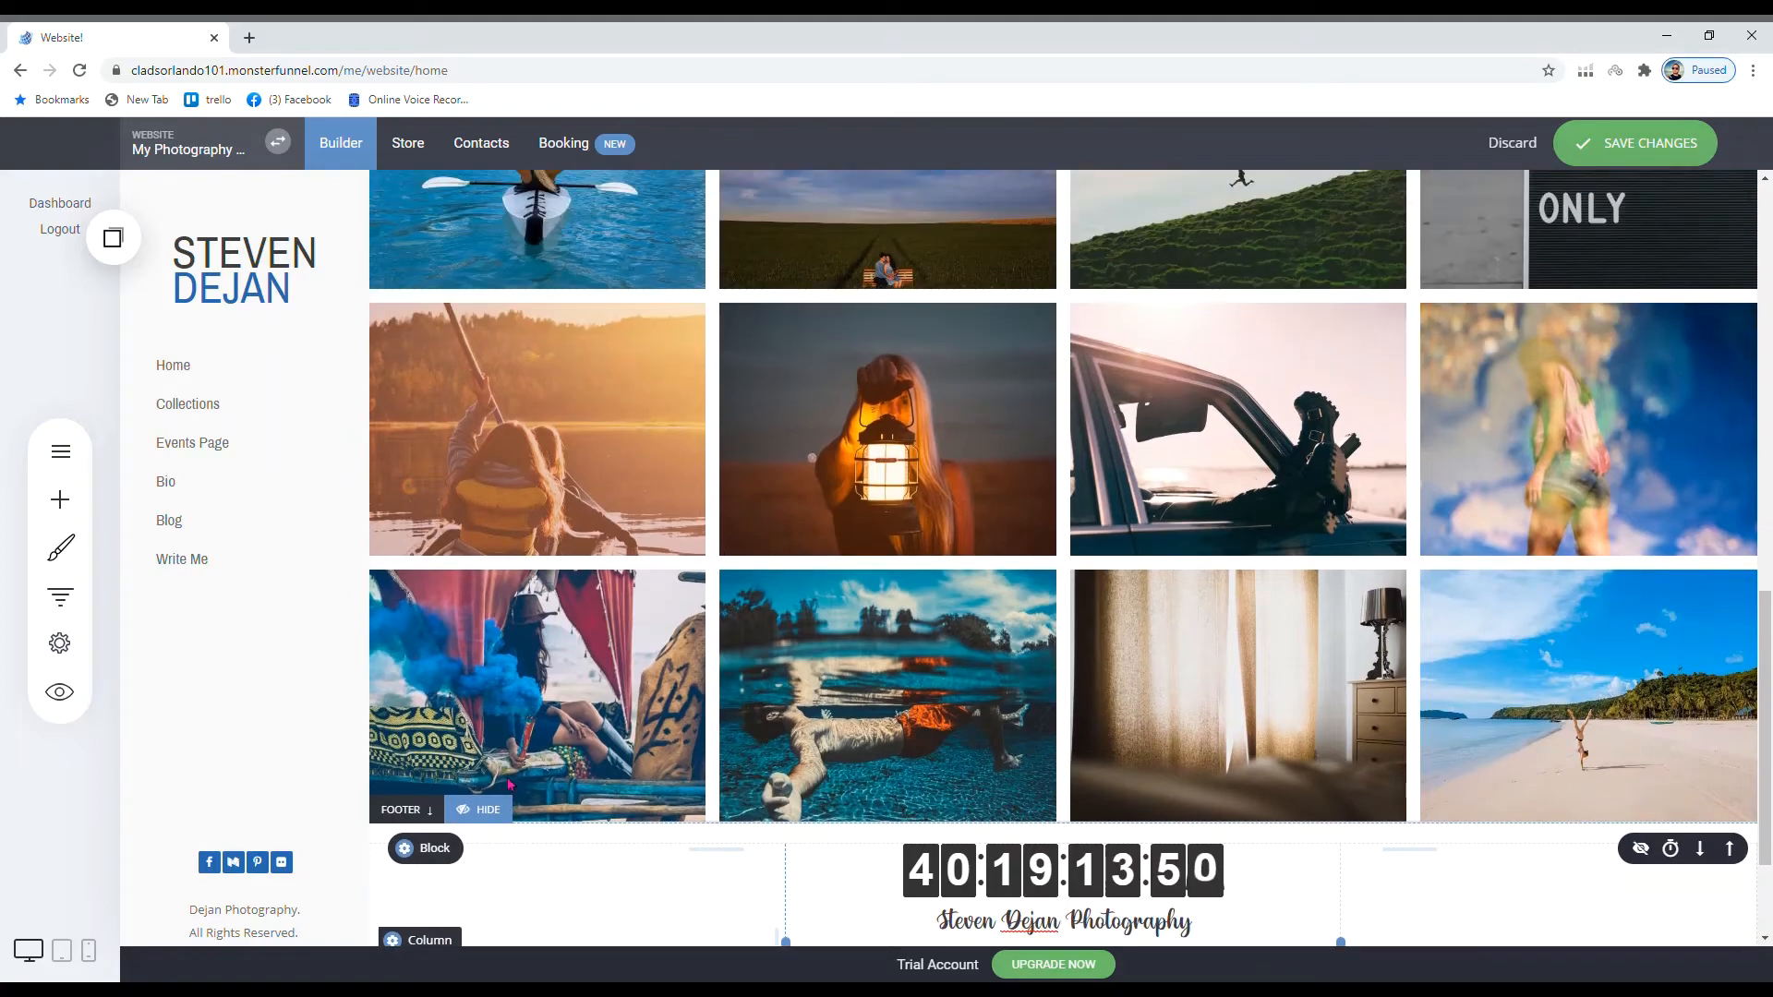
scroll(993, 910, down, 1)
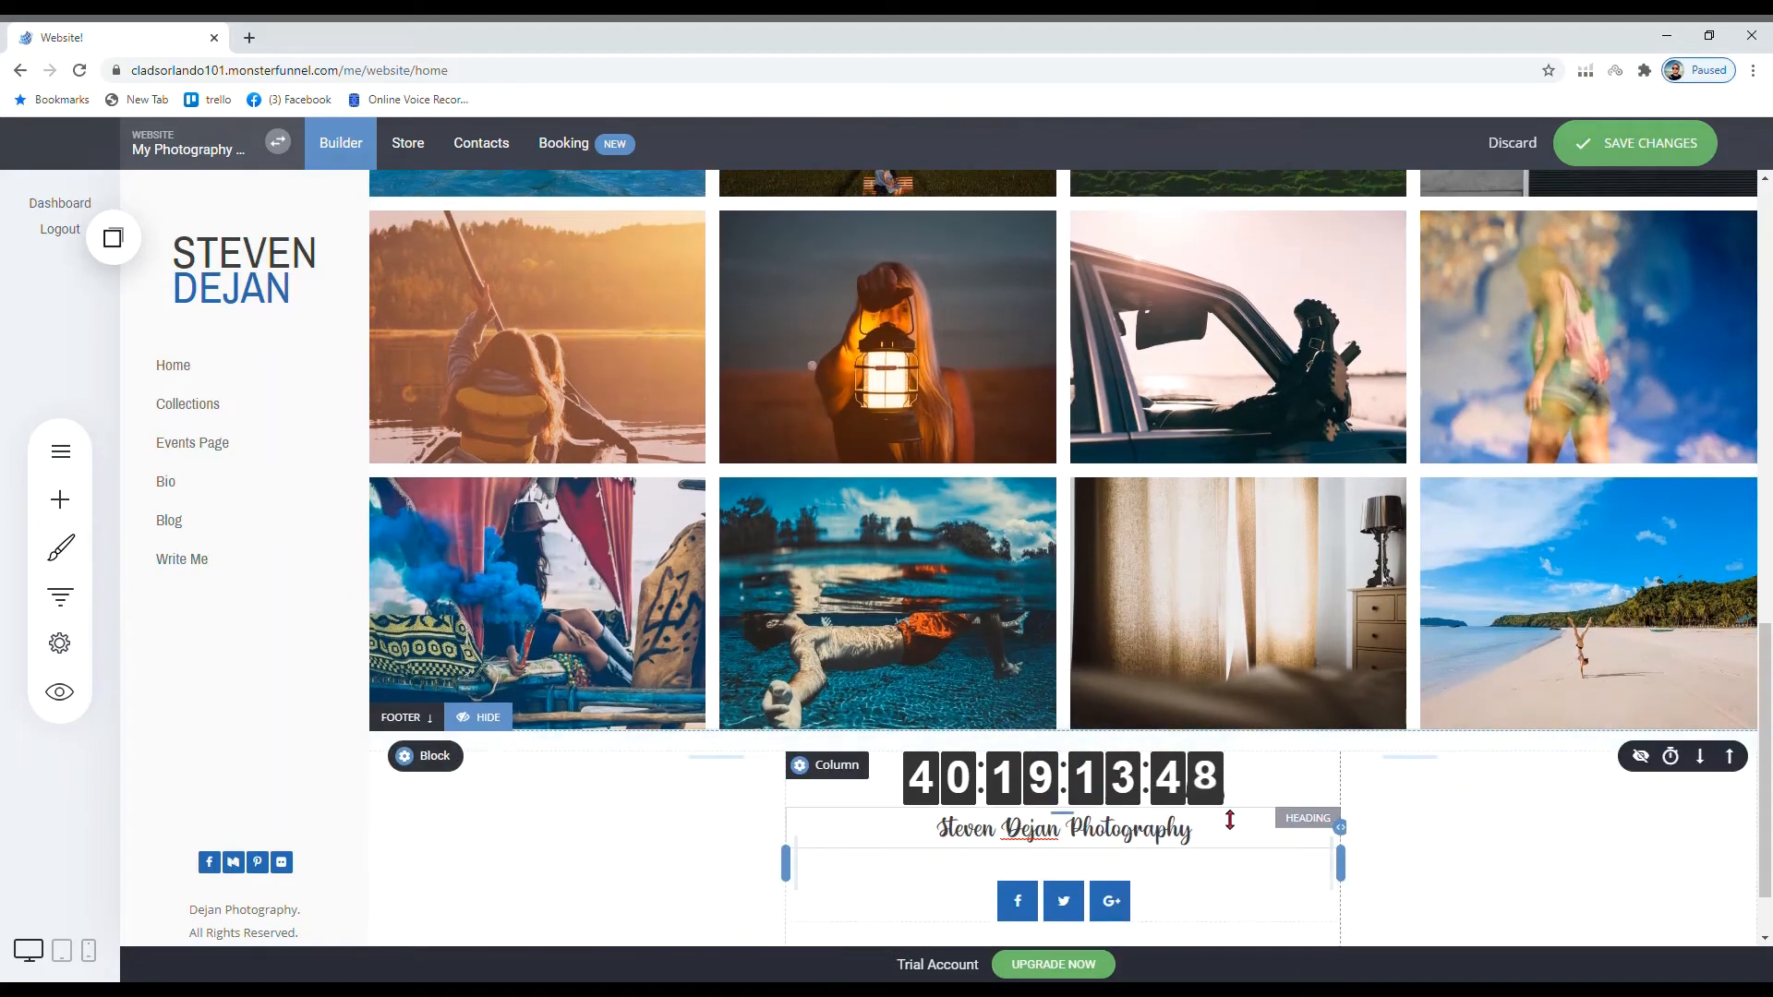
scroll(1125, 837, up, 15)
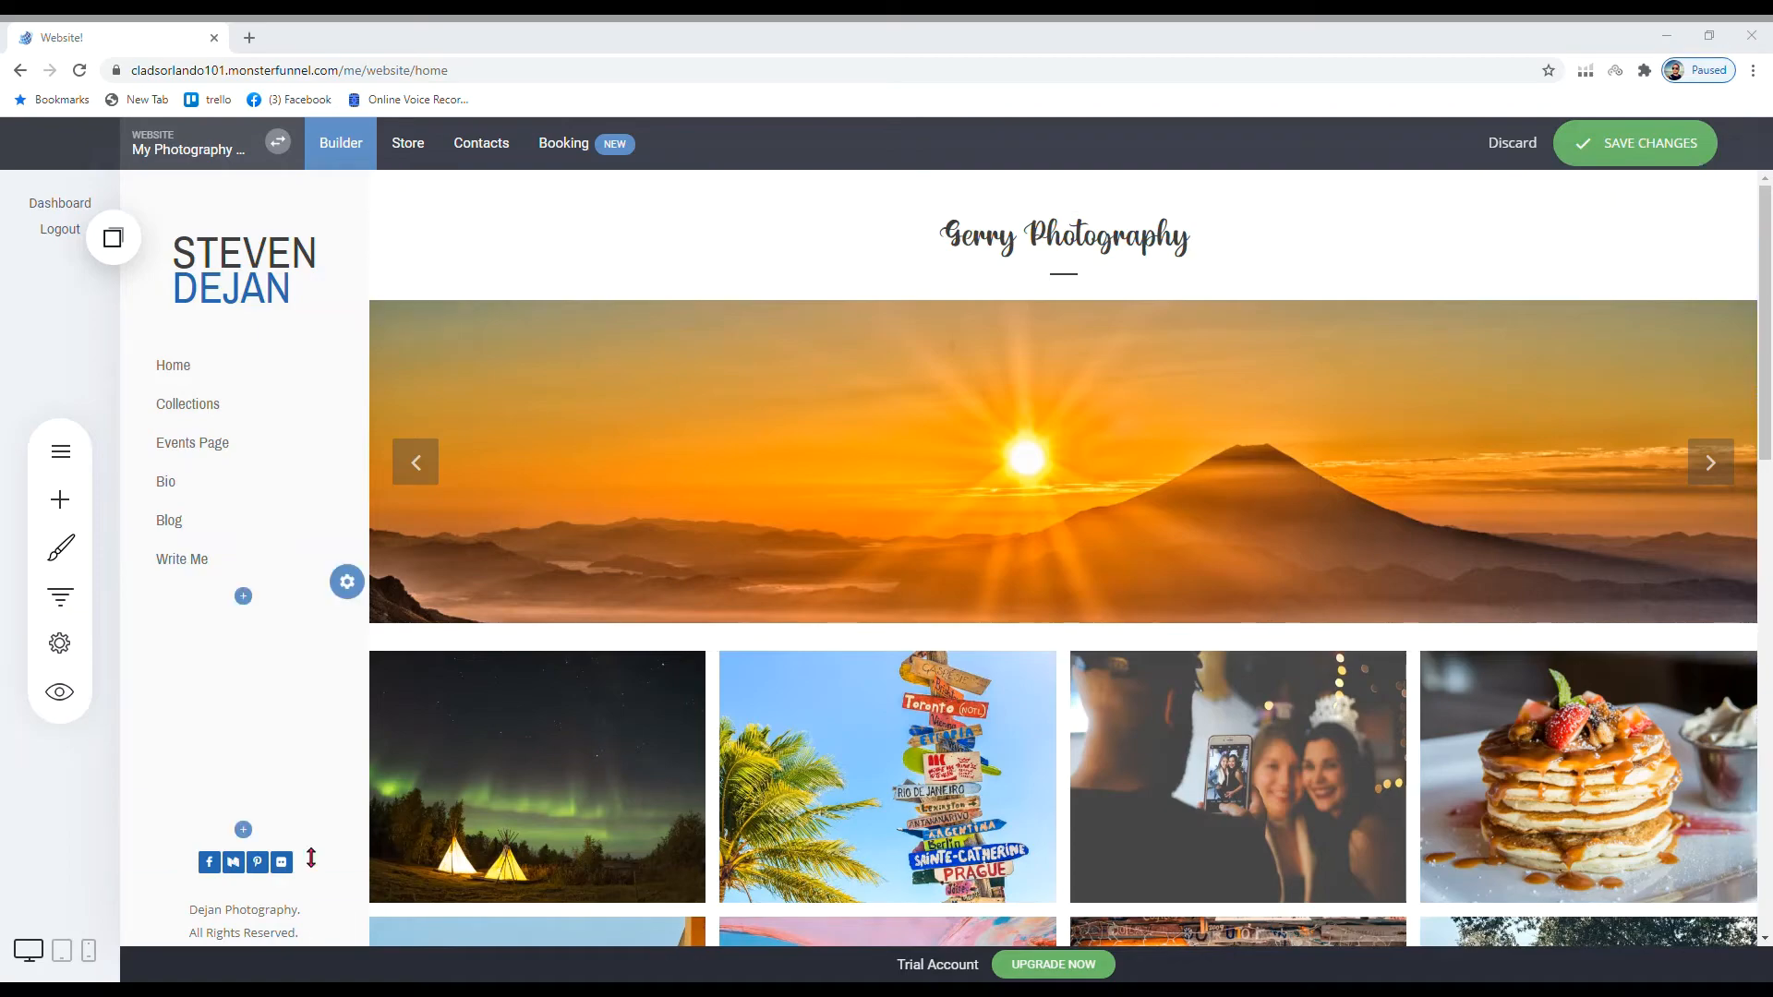
scroll(702, 646, down, 12)
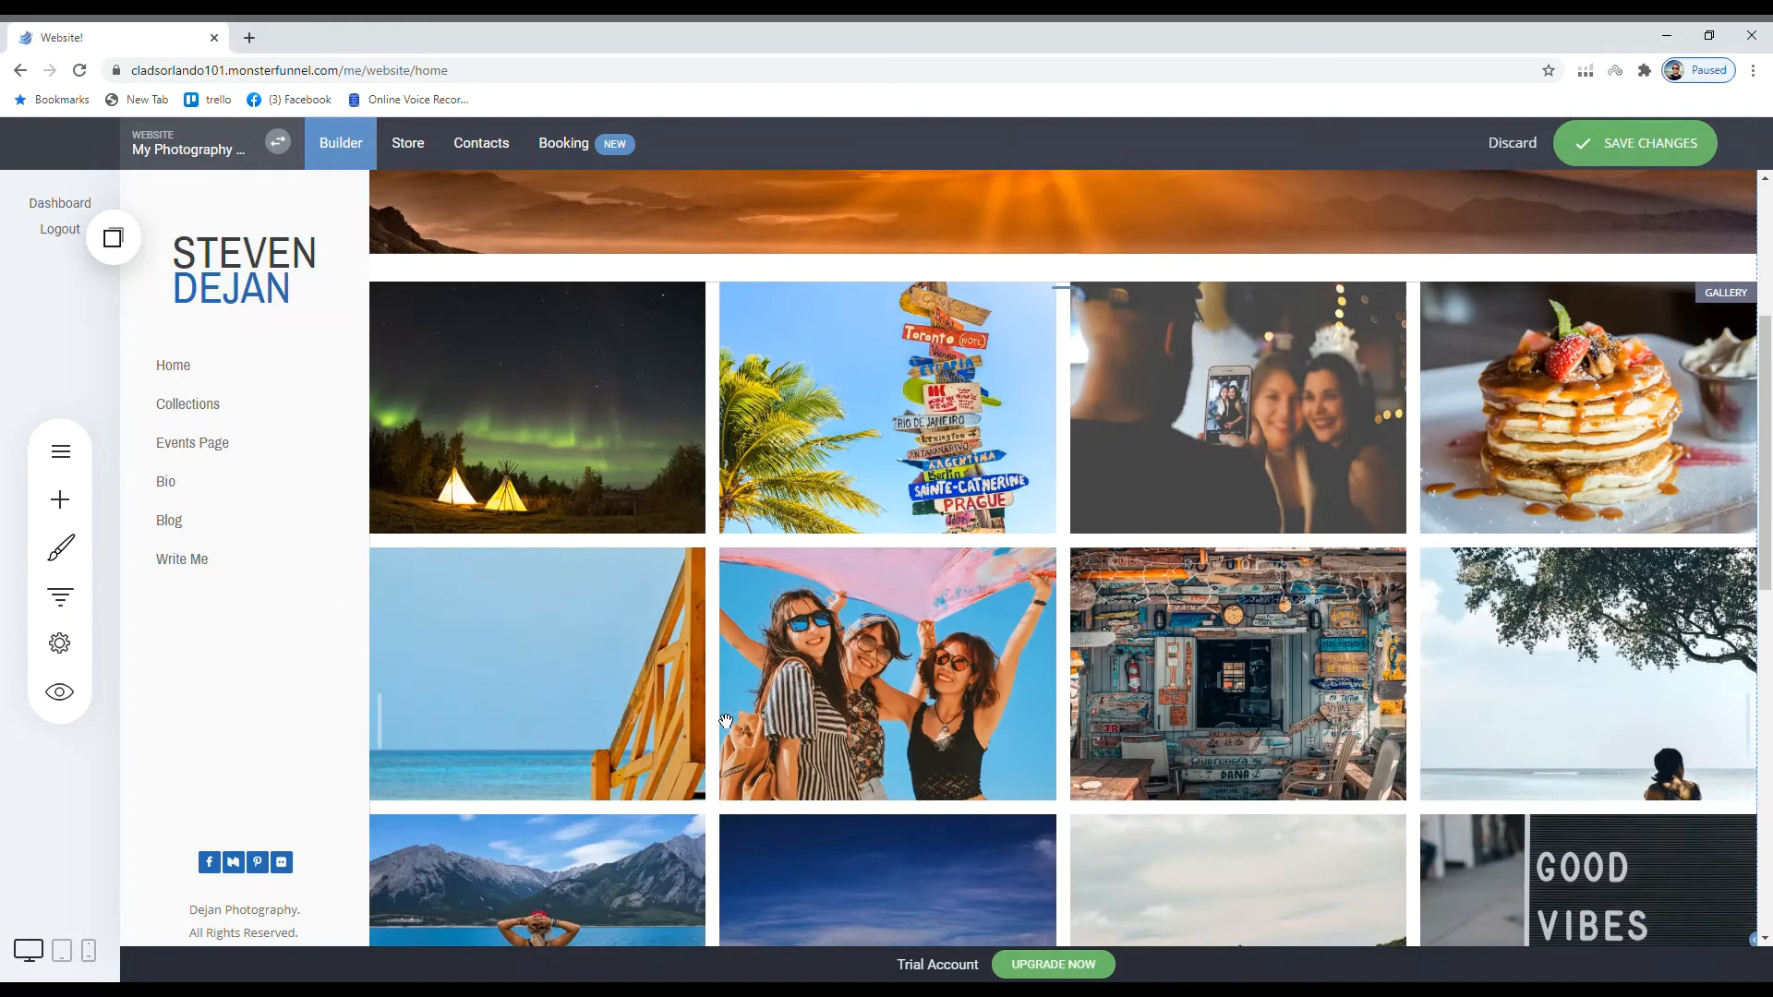
scroll(771, 676, down, 3)
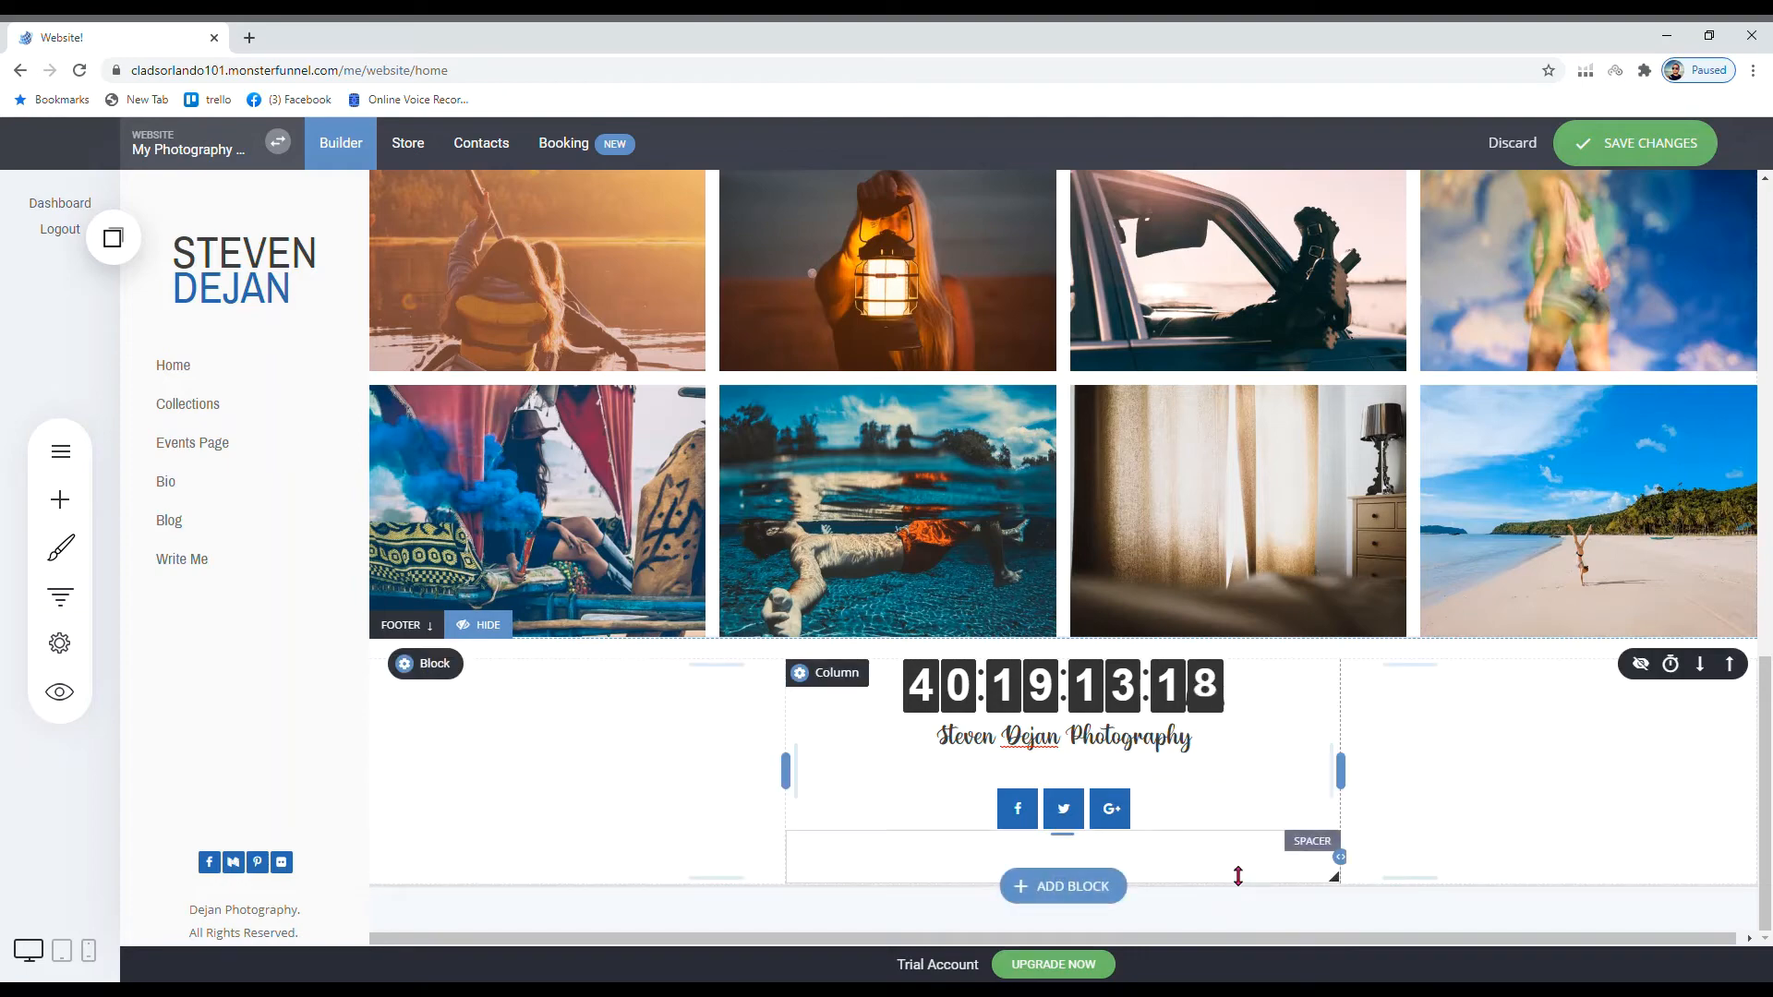
- Open the block library for a new block below the footer block and browse the Hero and Services templates
click(1035, 886)
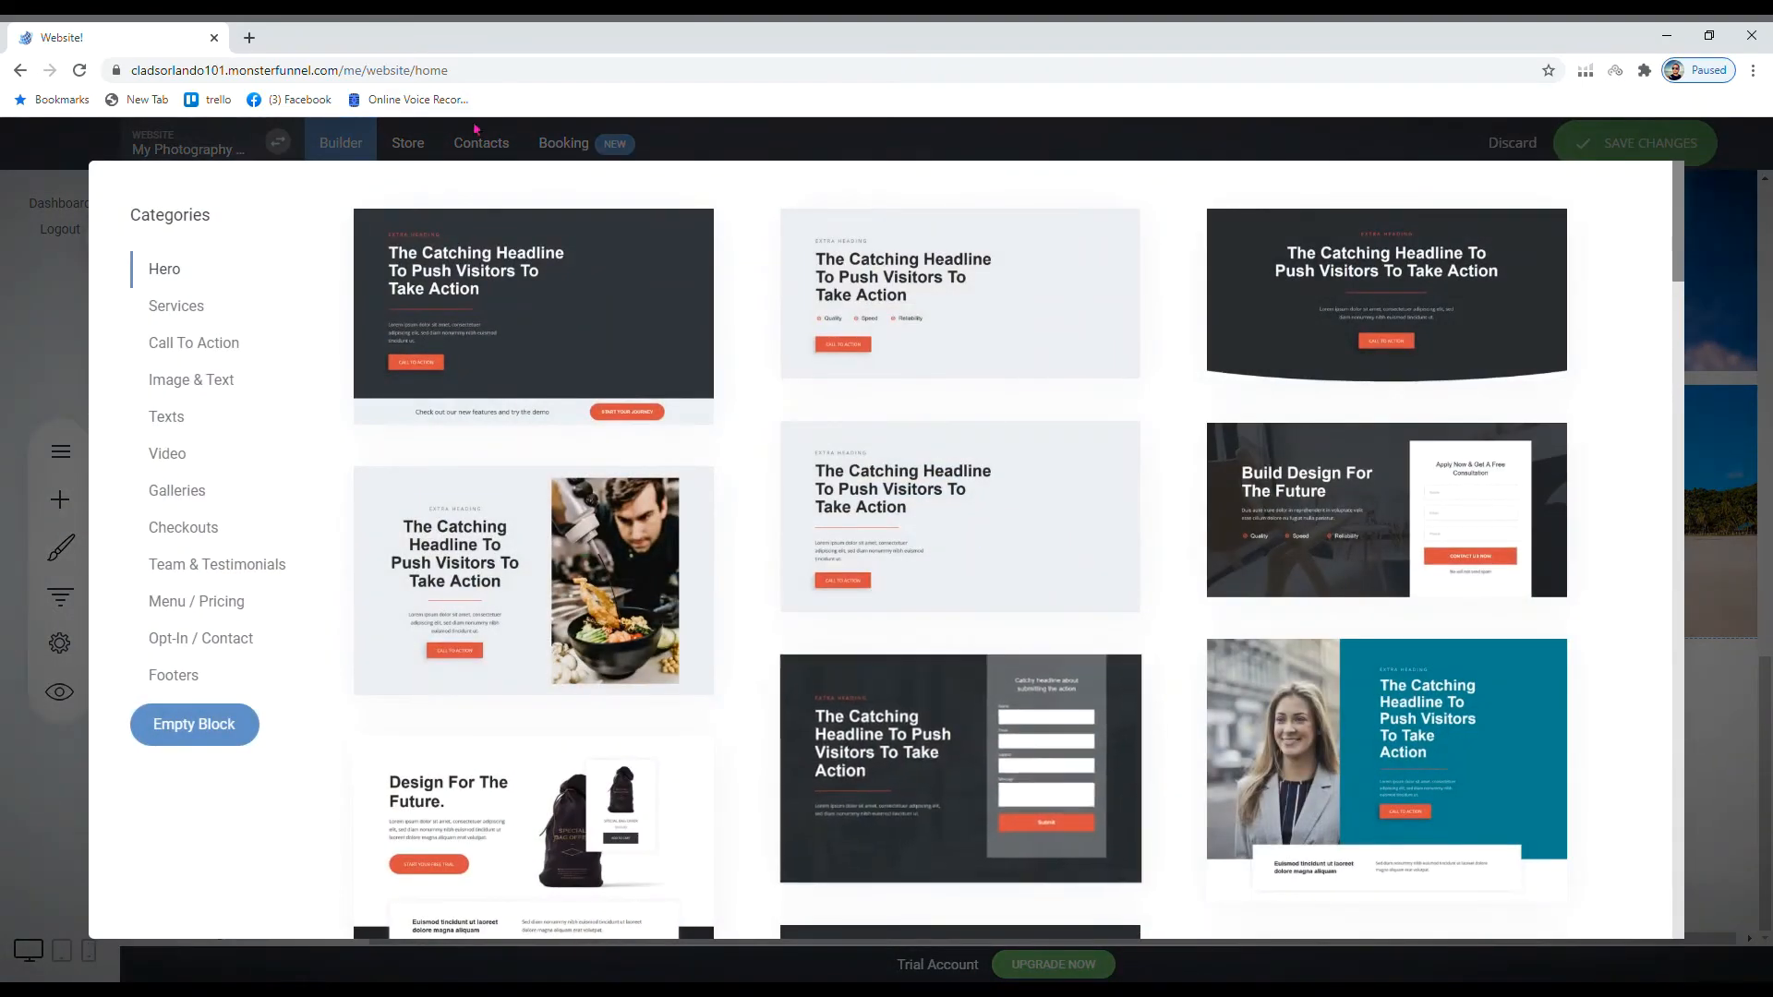
scroll(673, 508, down, 9)
scroll(673, 513, down, 9)
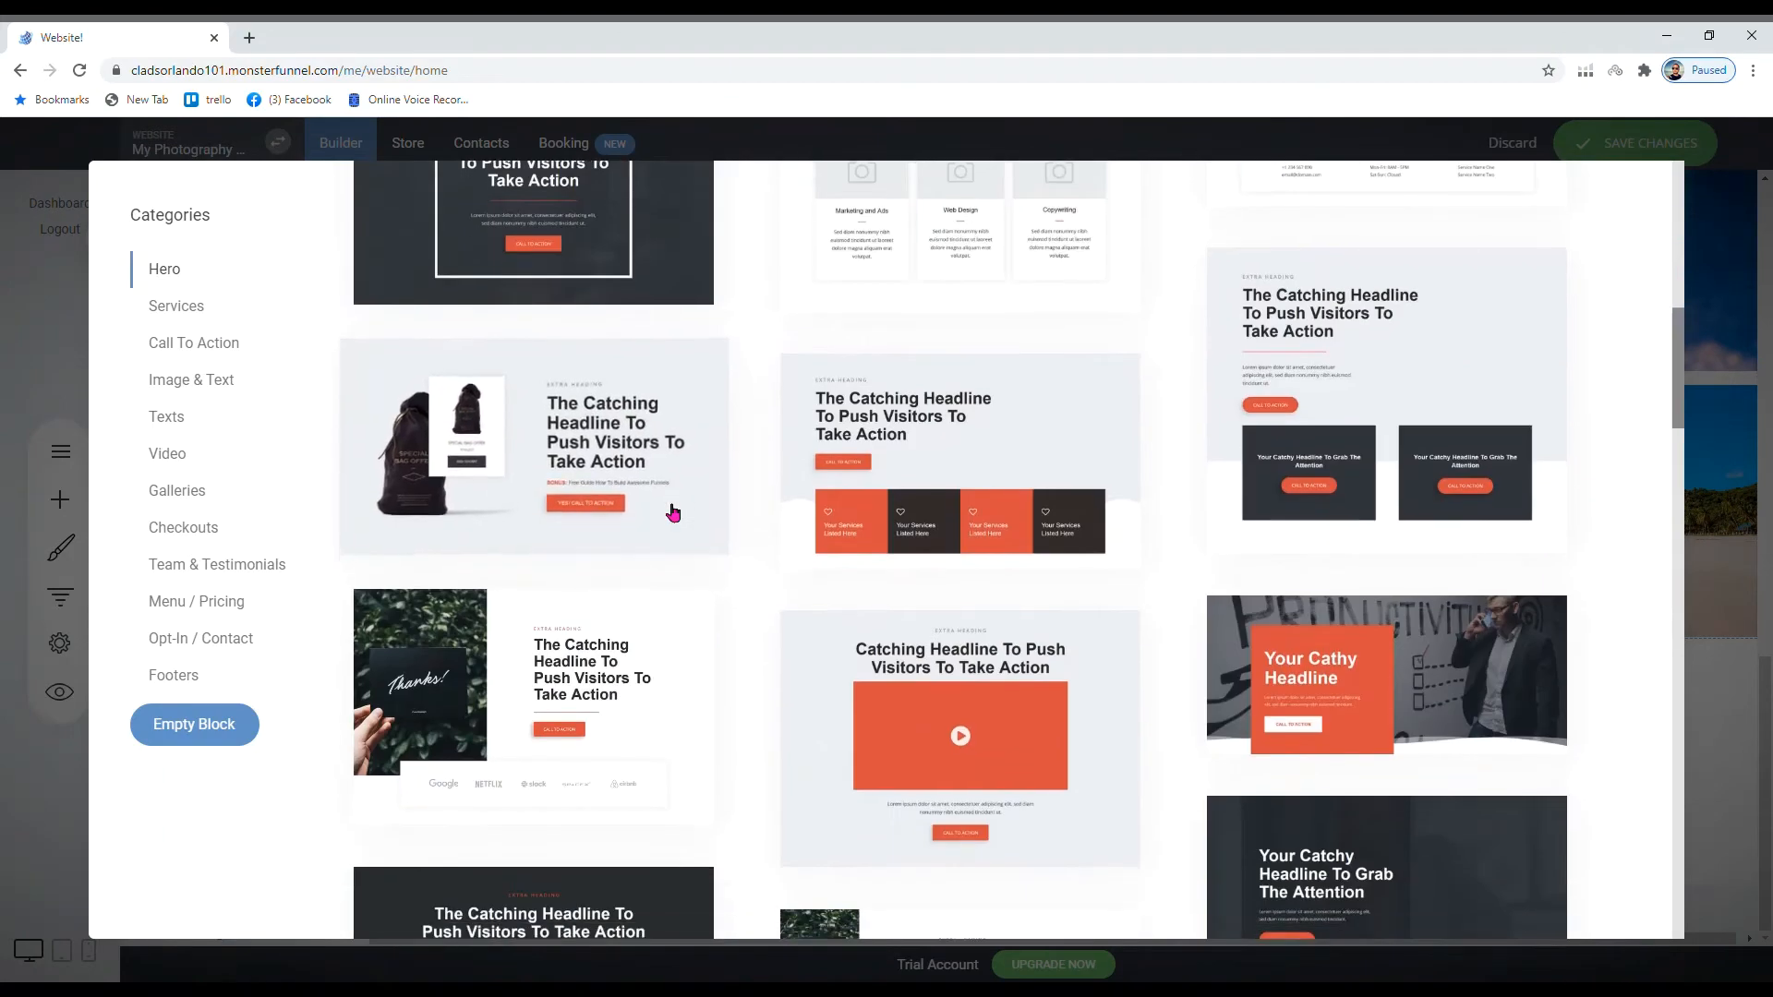
scroll(673, 514, down, 4)
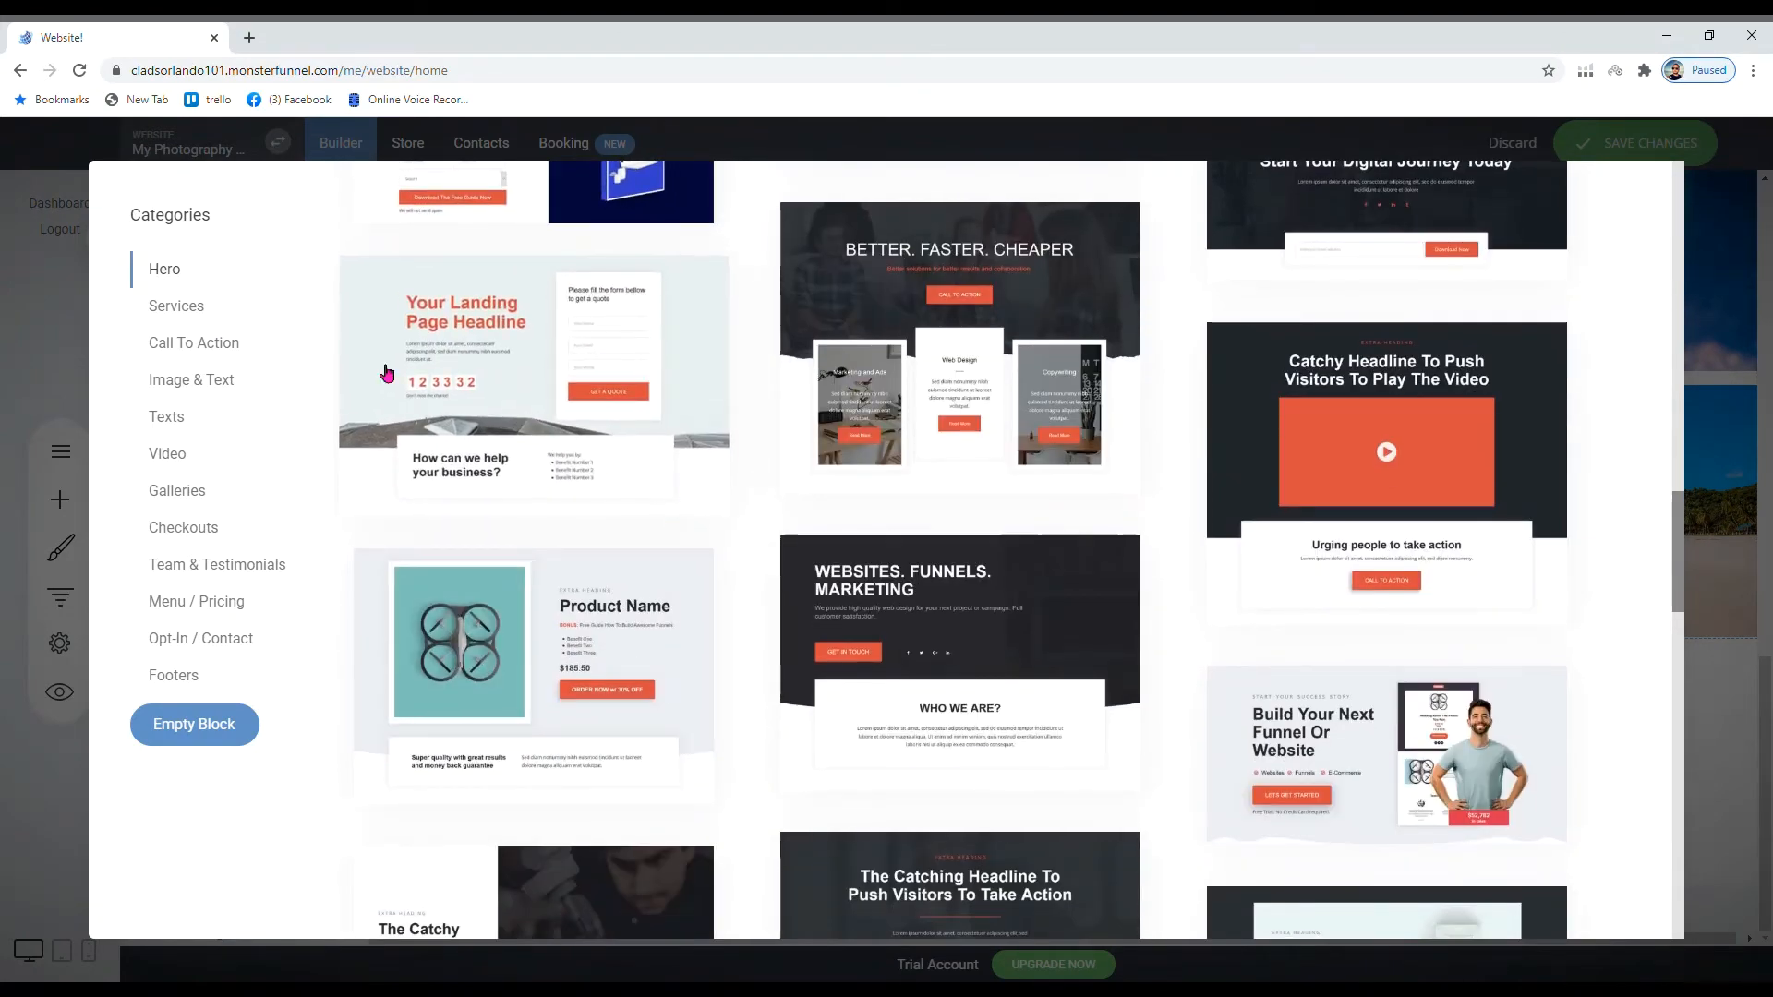
click(197, 316)
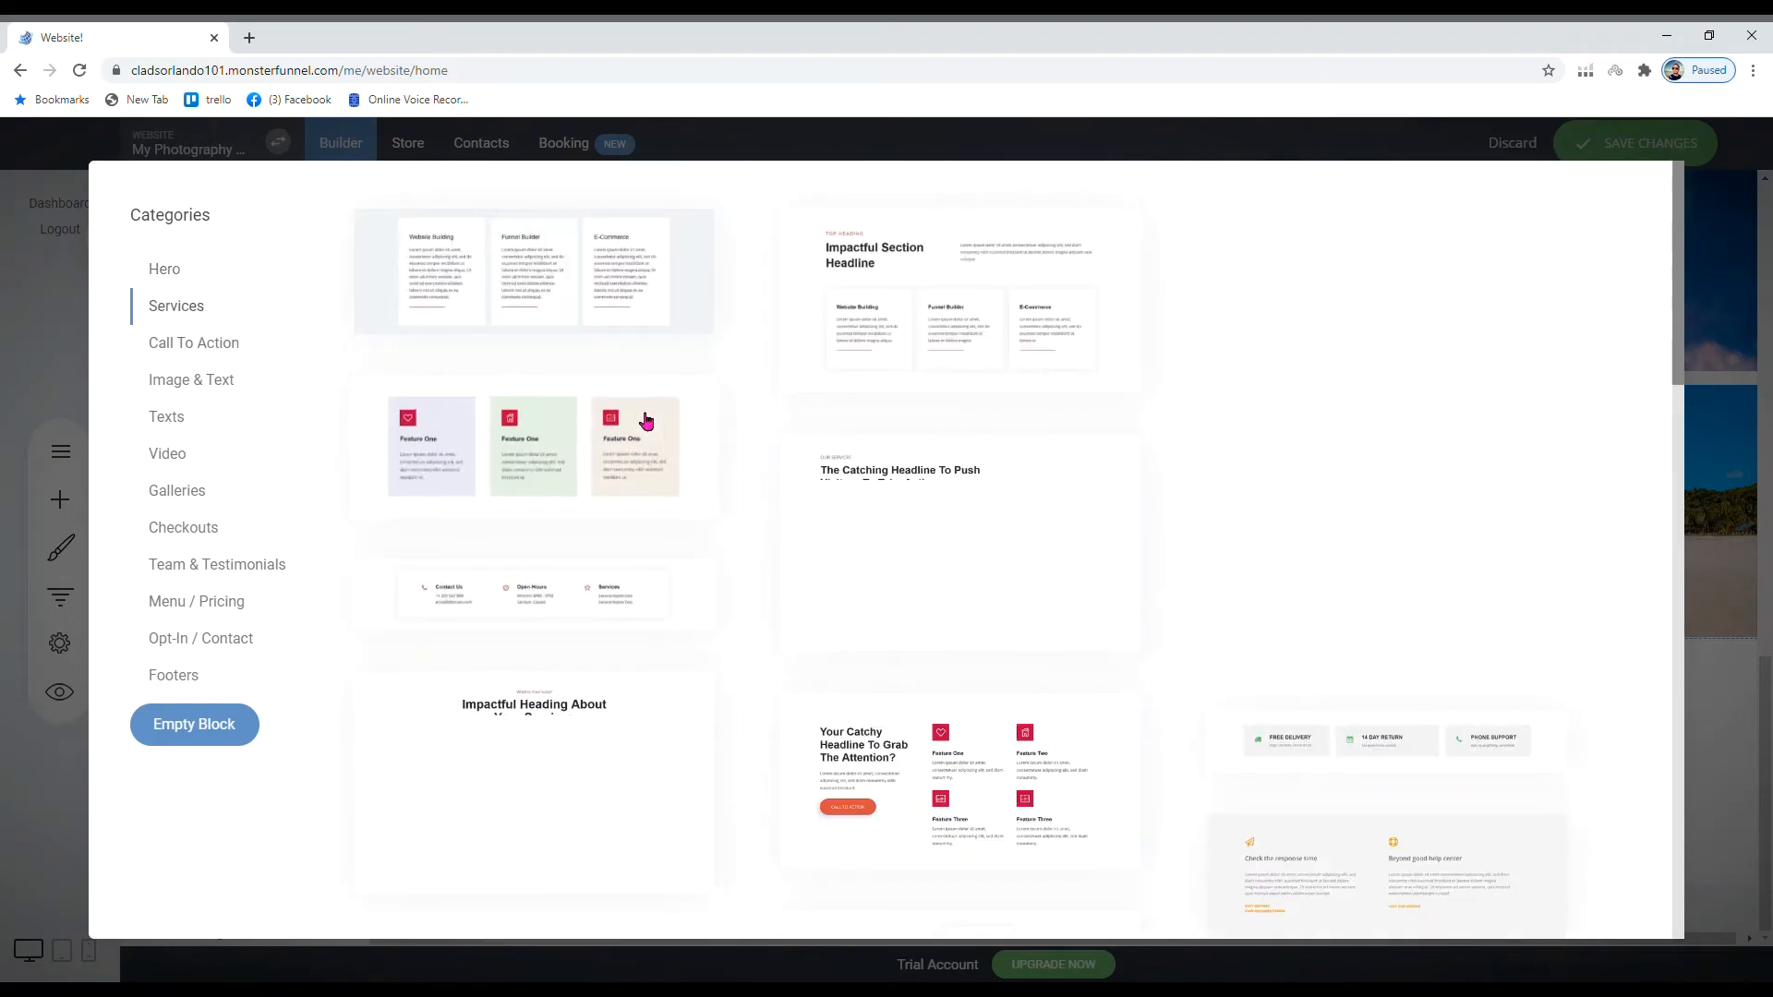
scroll(464, 579, down, 4)
scroll(465, 579, down, 3)
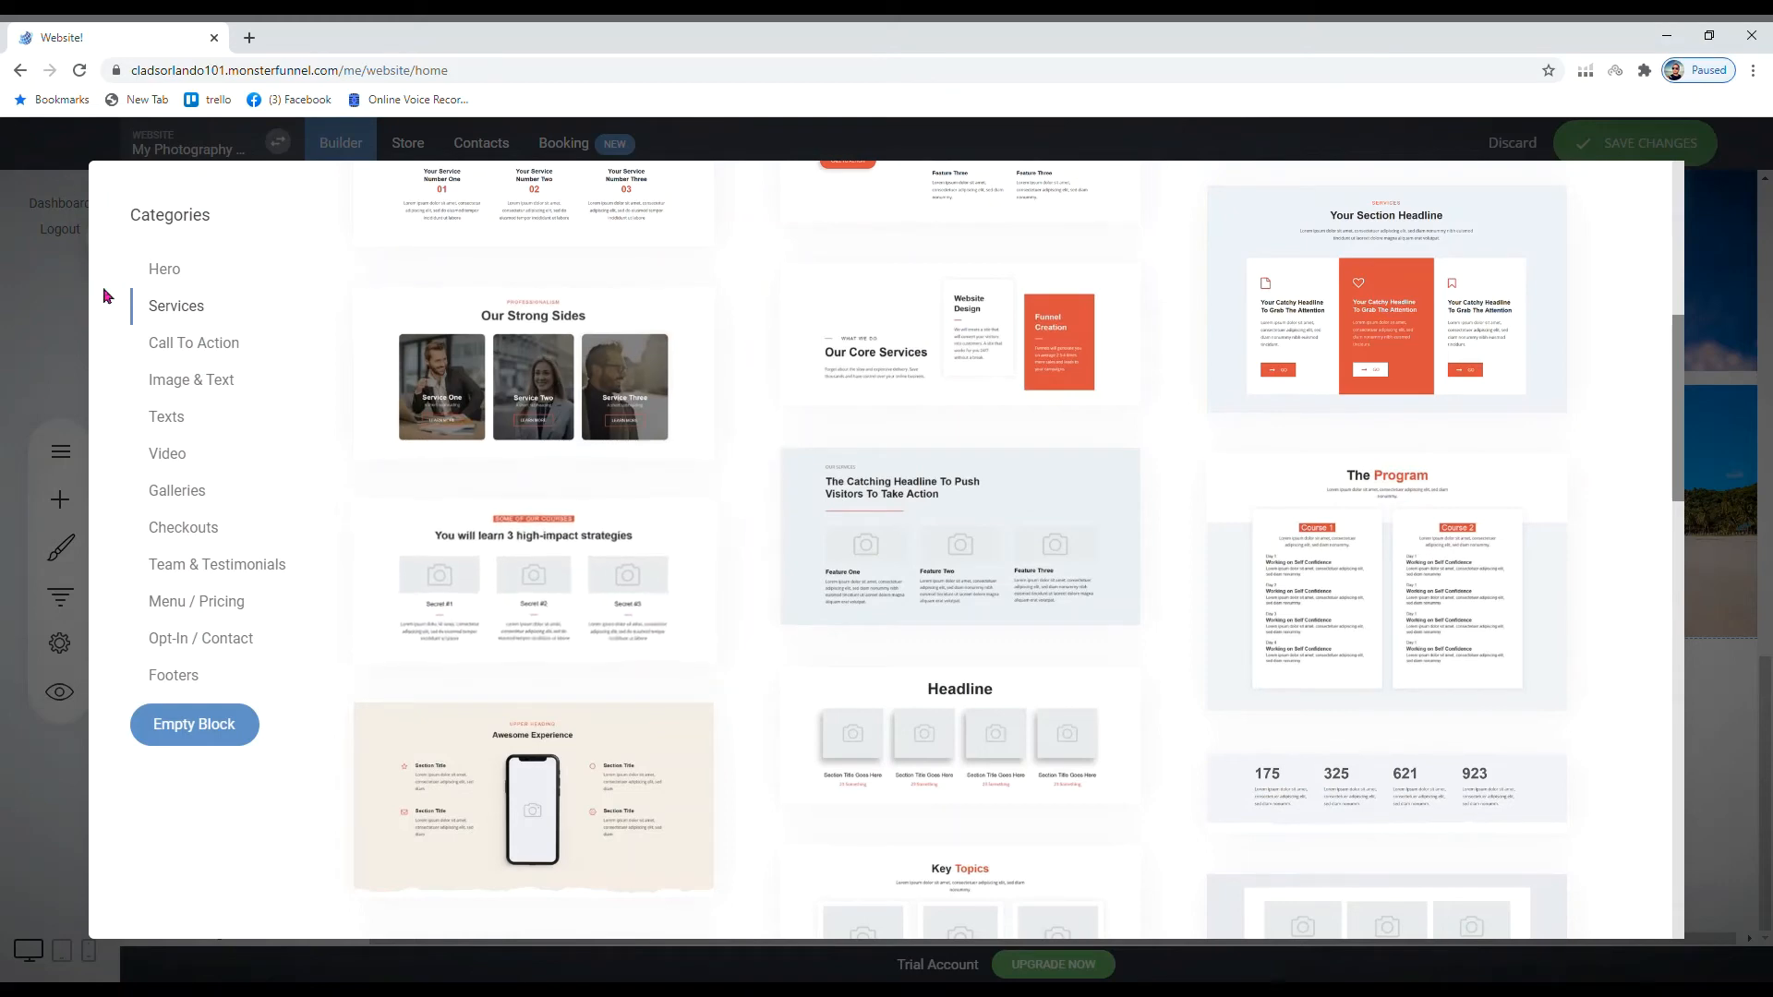
- Browse the Image & Text and Call To Action templates and insert the Grab Your Promo form block below the footer block
click(168, 380)
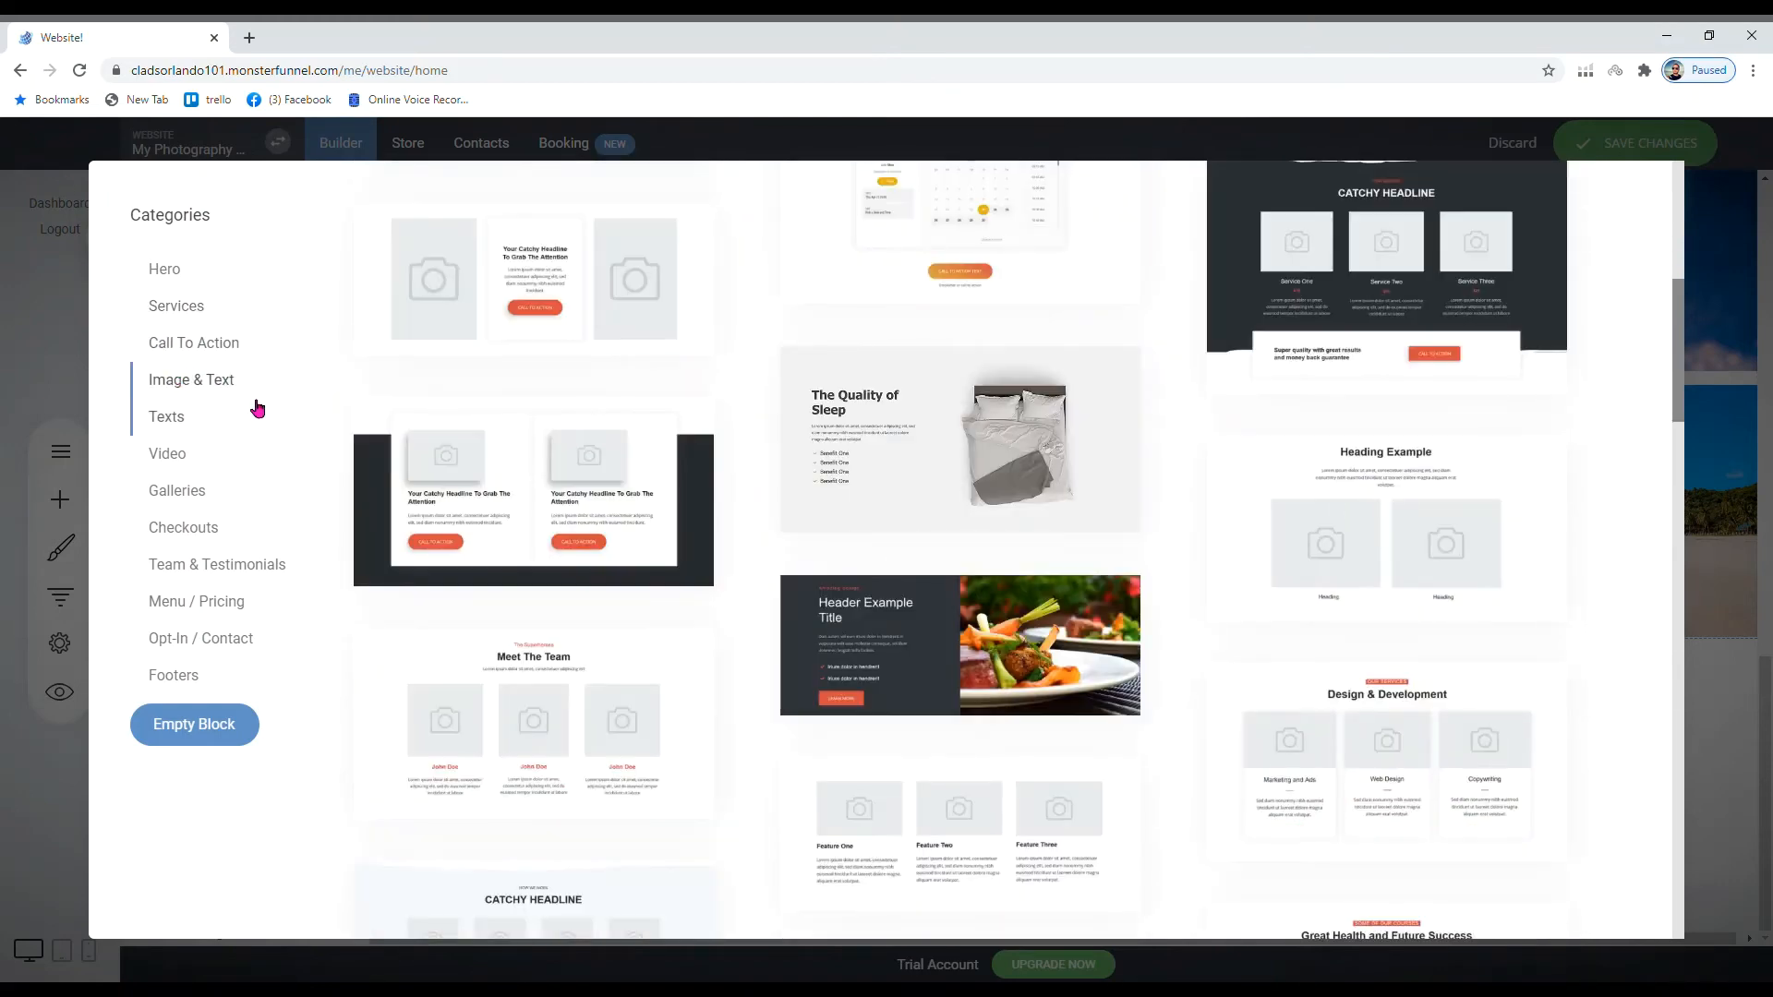
click(208, 343)
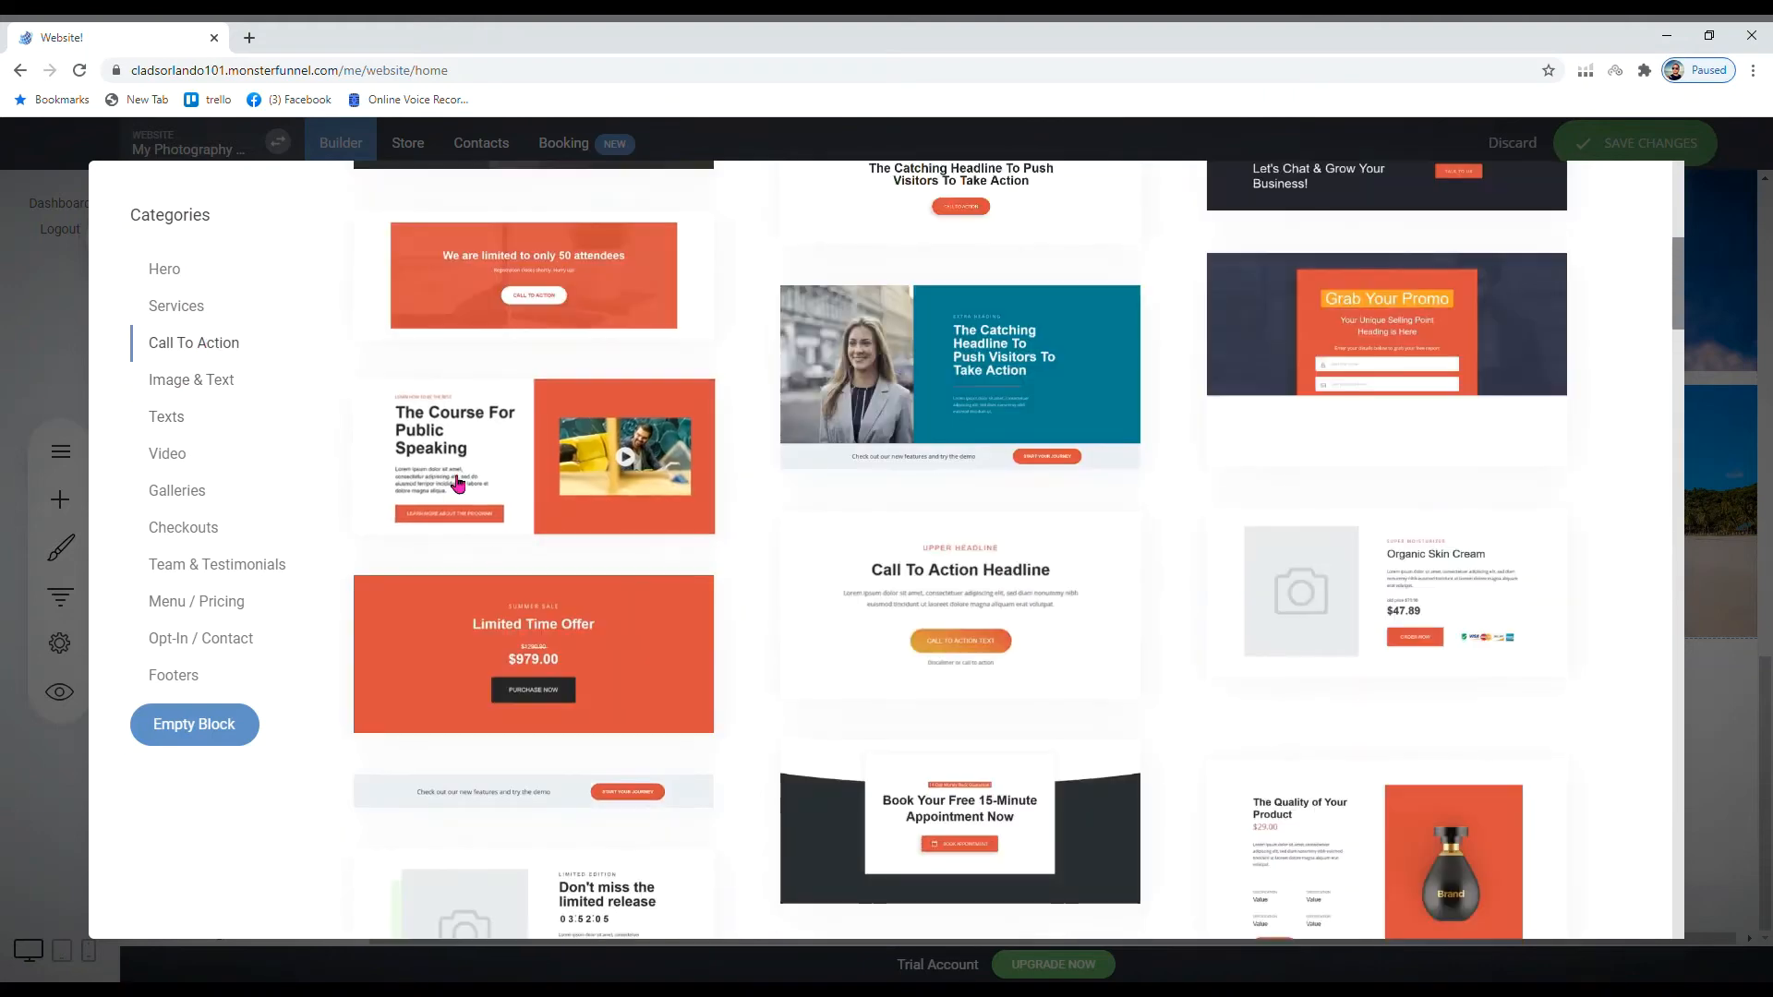
scroll(885, 575, up, 2)
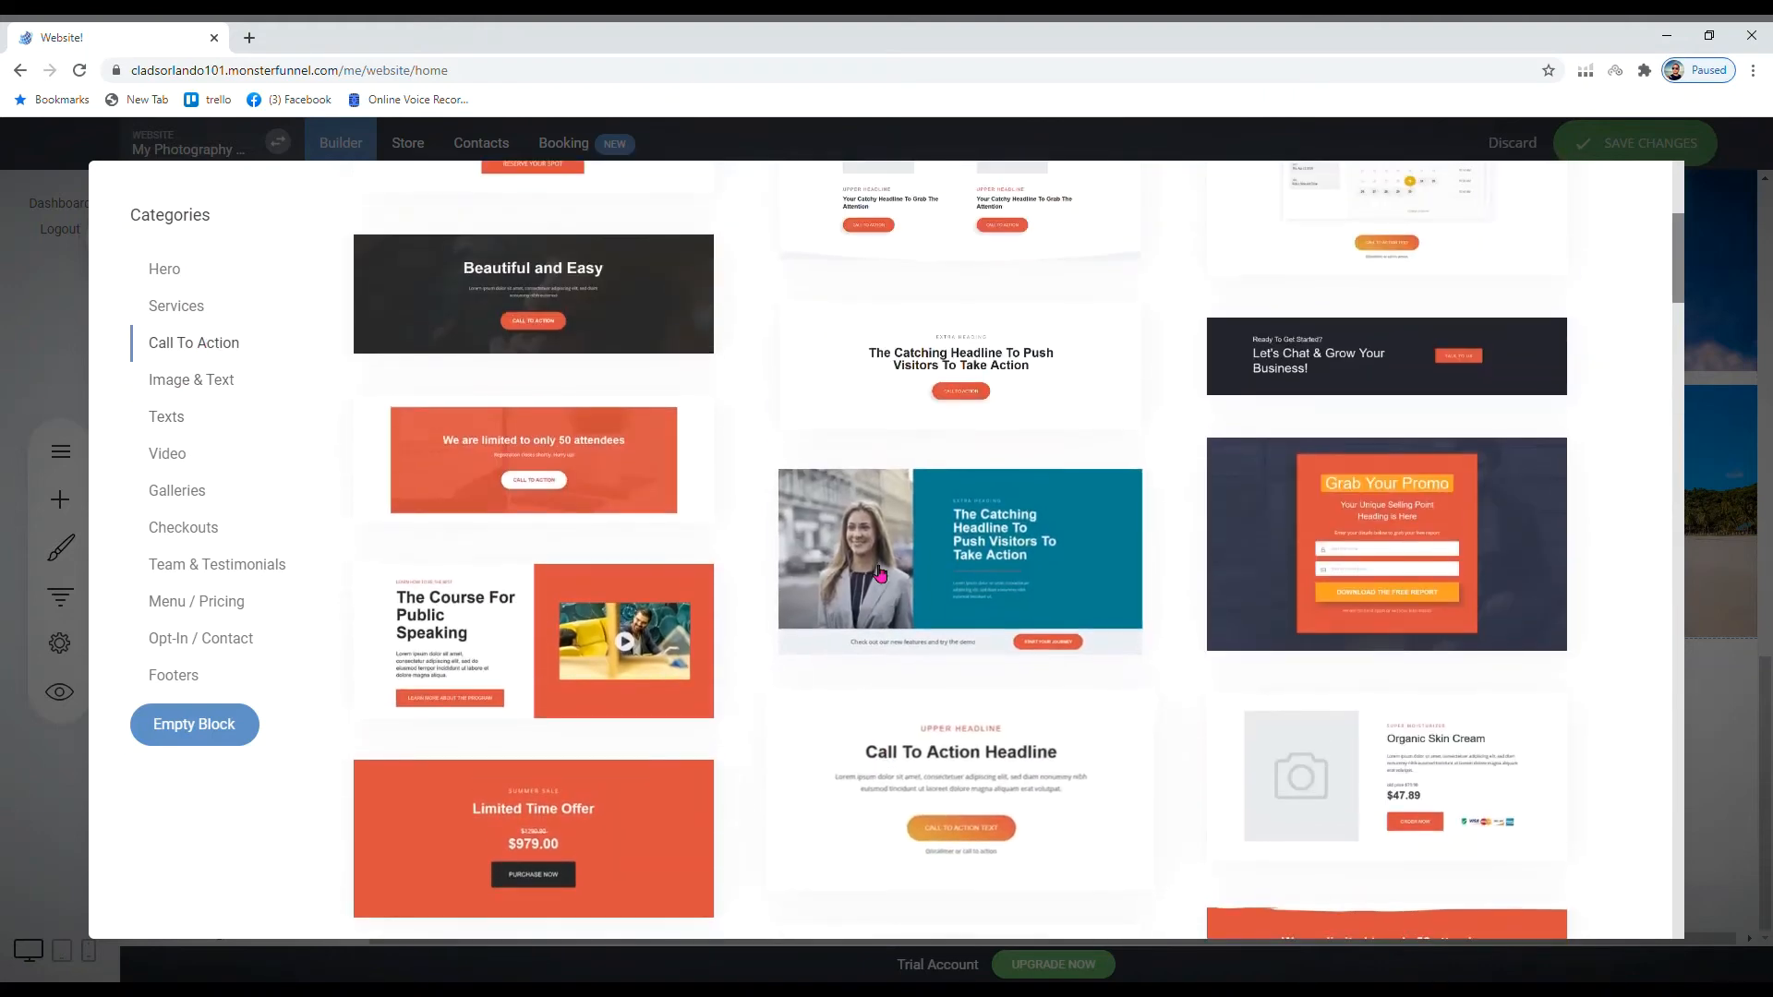
scroll(874, 575, down, 7)
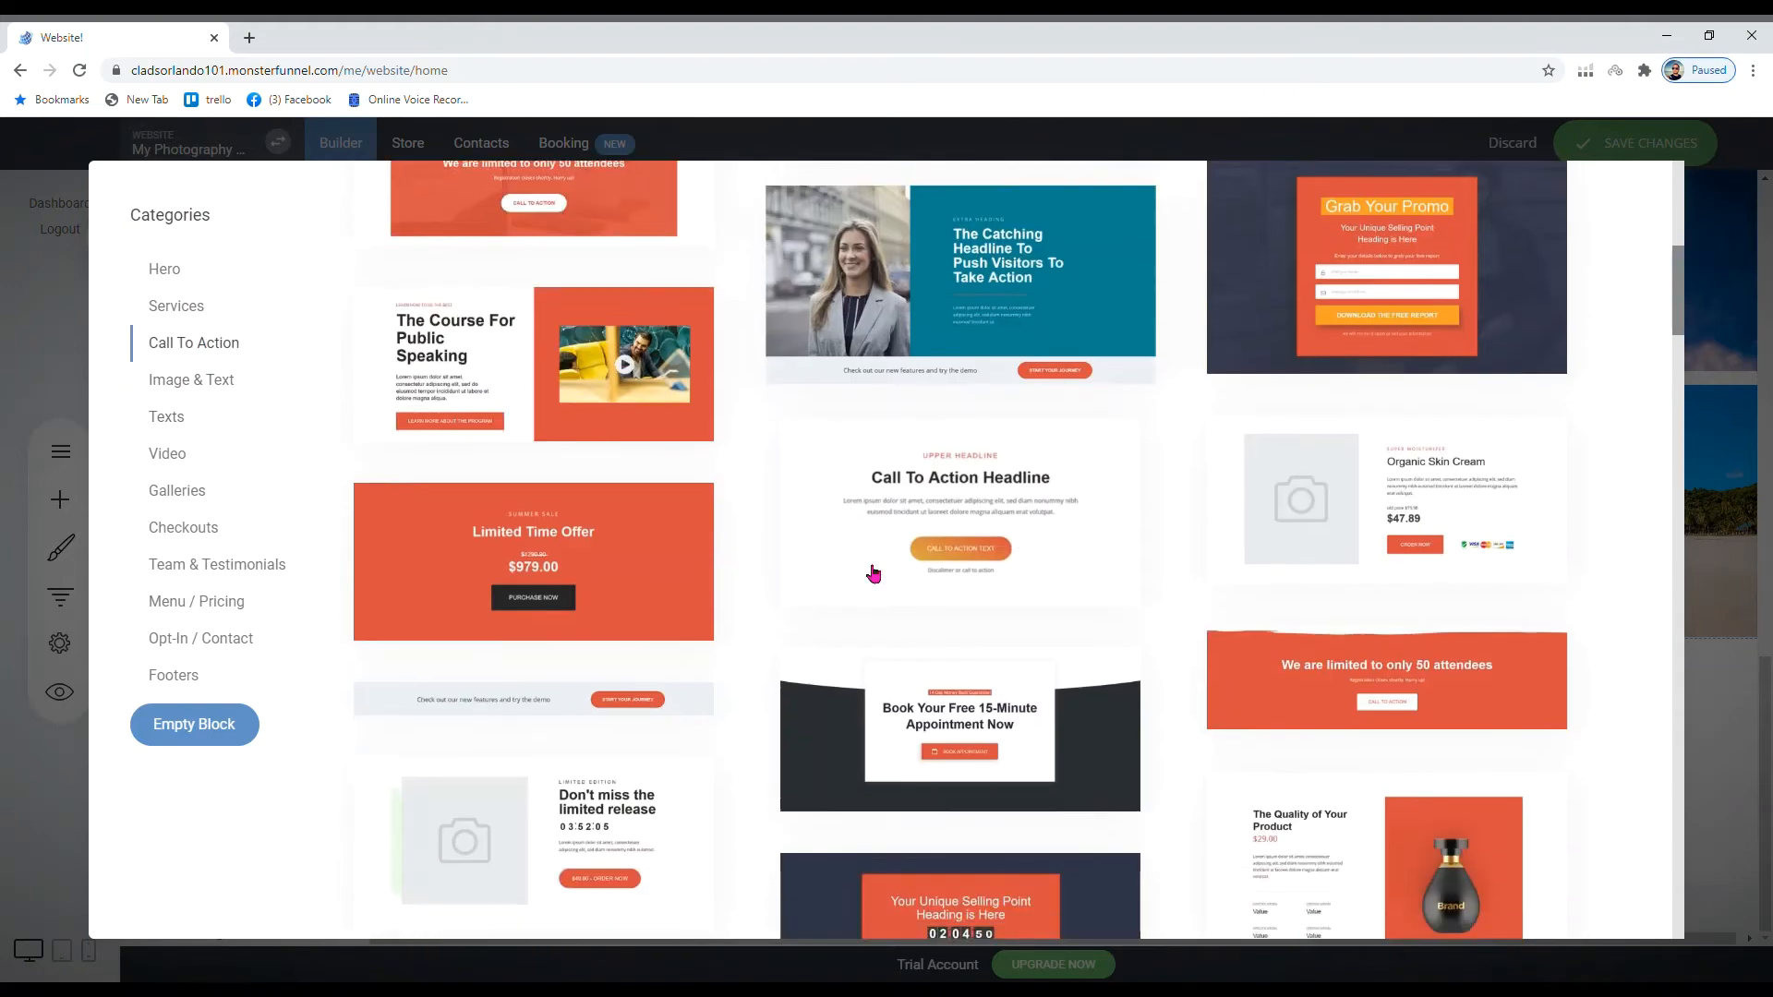
scroll(874, 575, up, 3)
scroll(874, 574, up, 4)
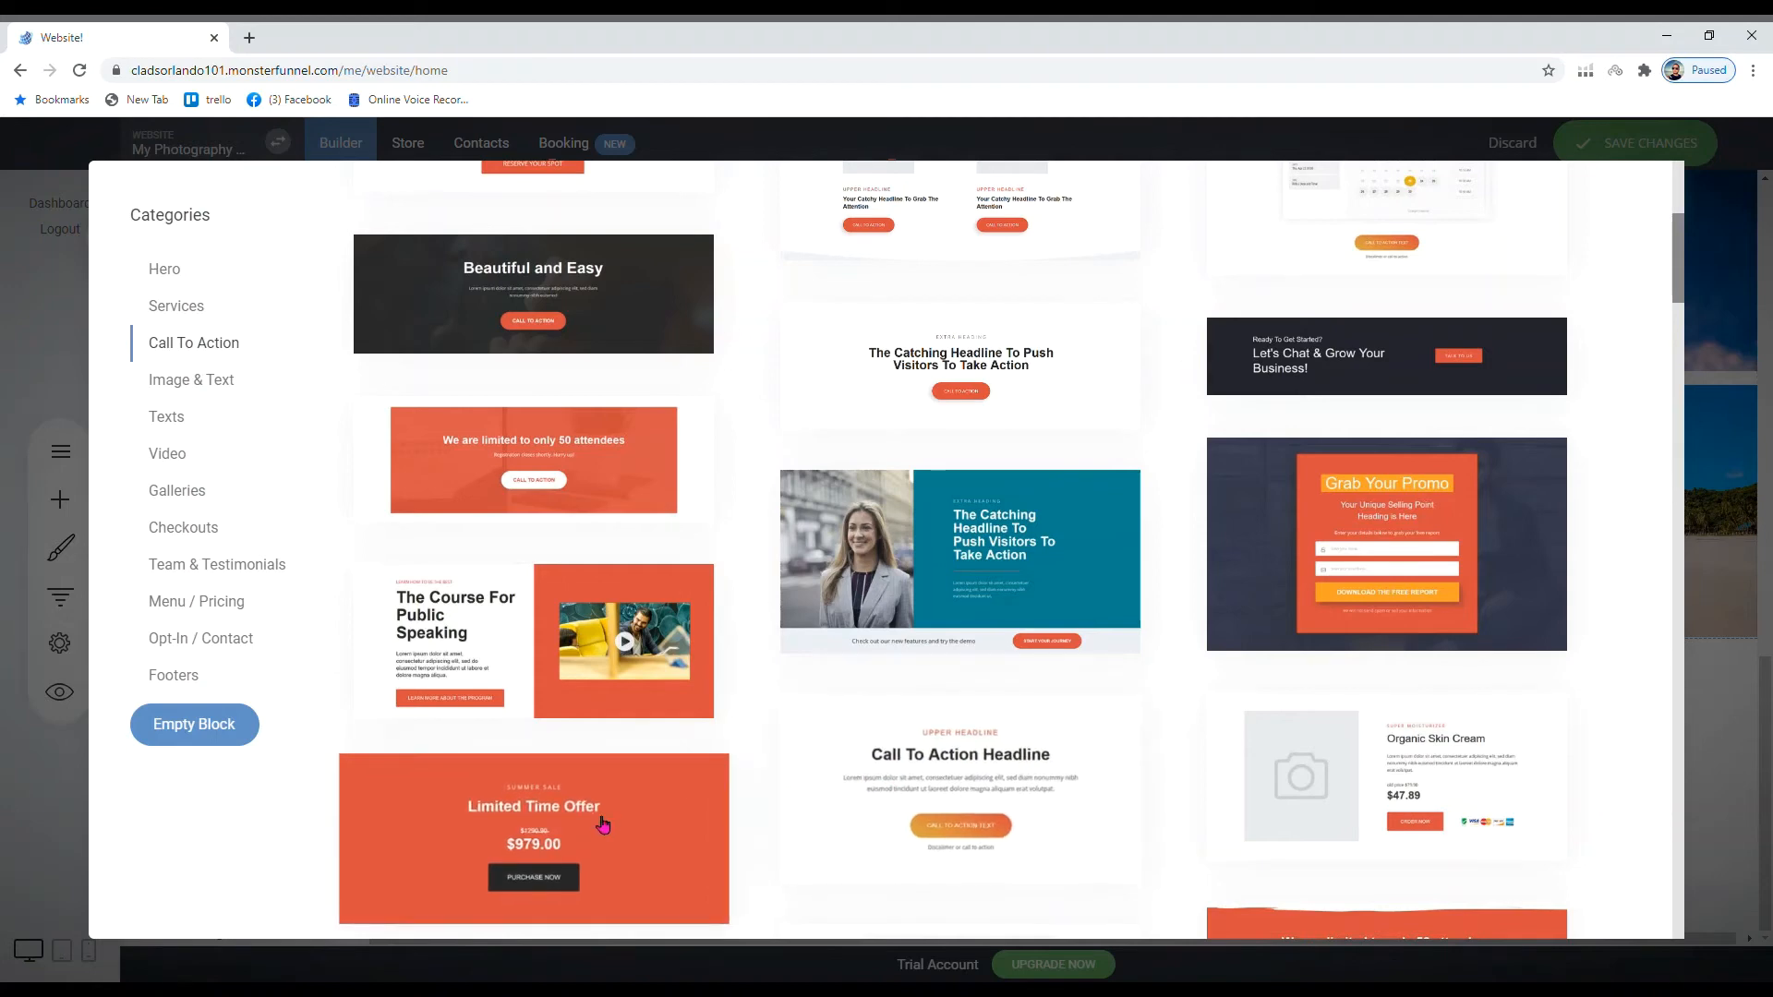
click(1269, 555)
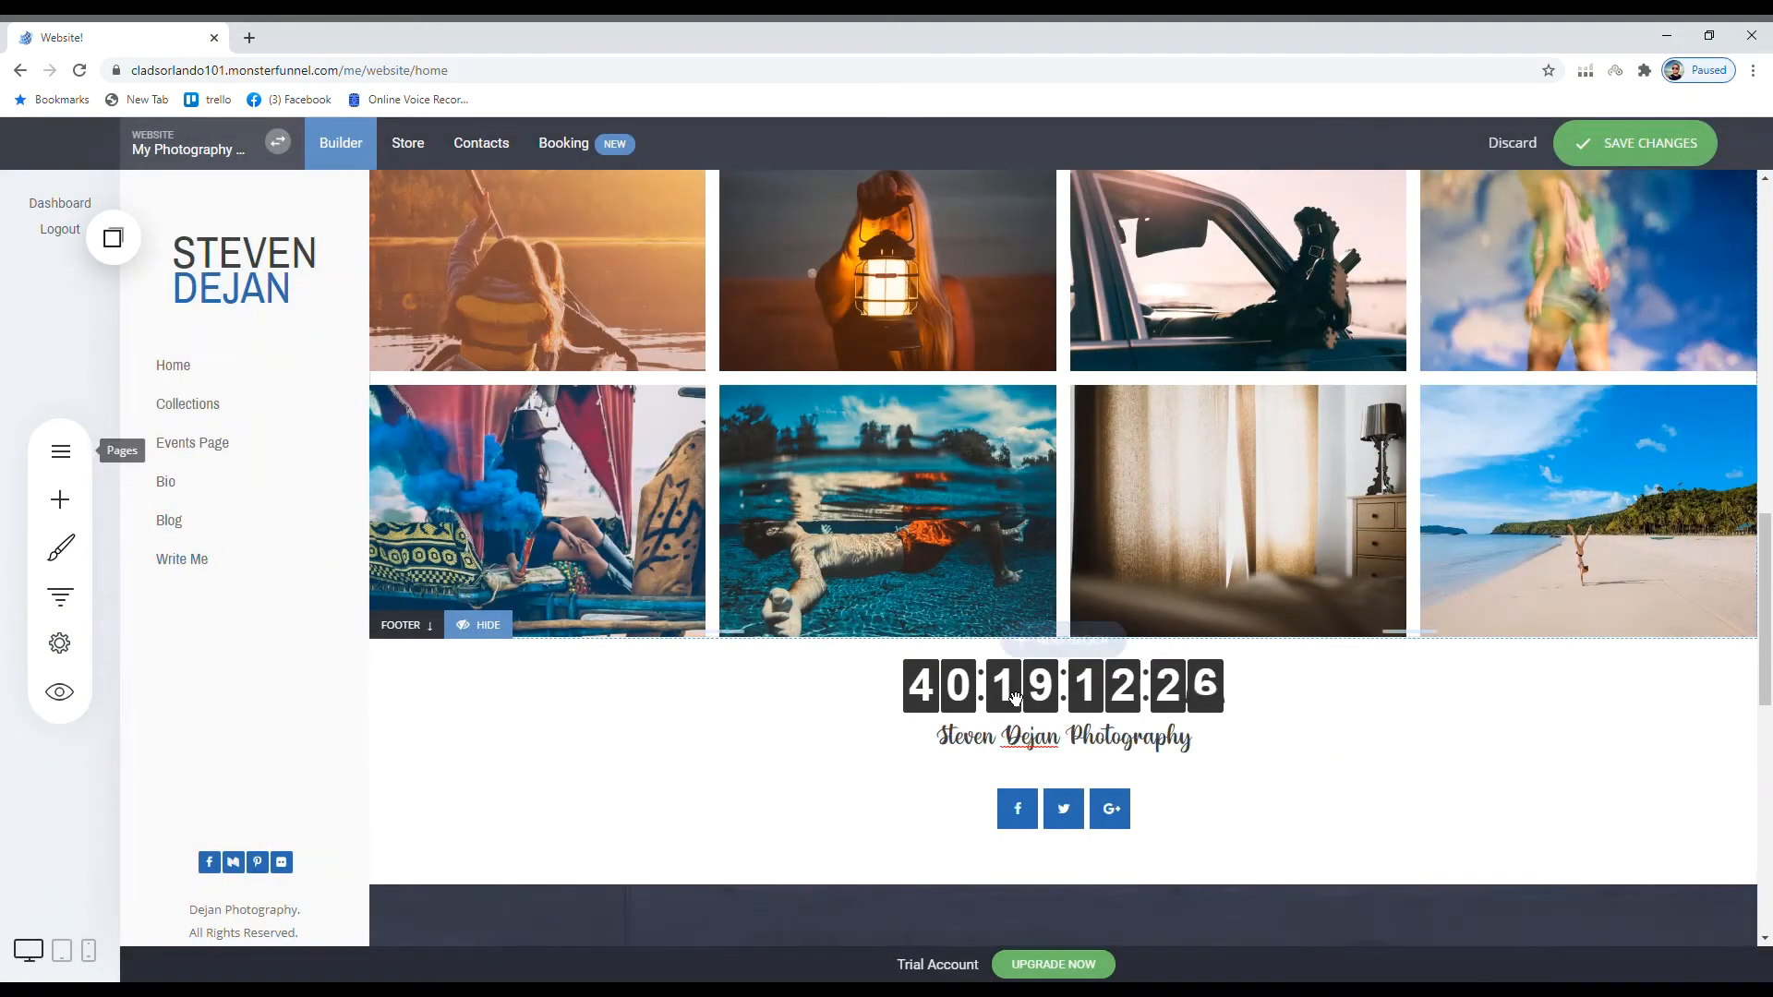
- Examine the inserted Grab Your Promo block and its placement beneath the countdown and social icons
scroll(1326, 744, down, 4)
scroll(683, 876, down, 6)
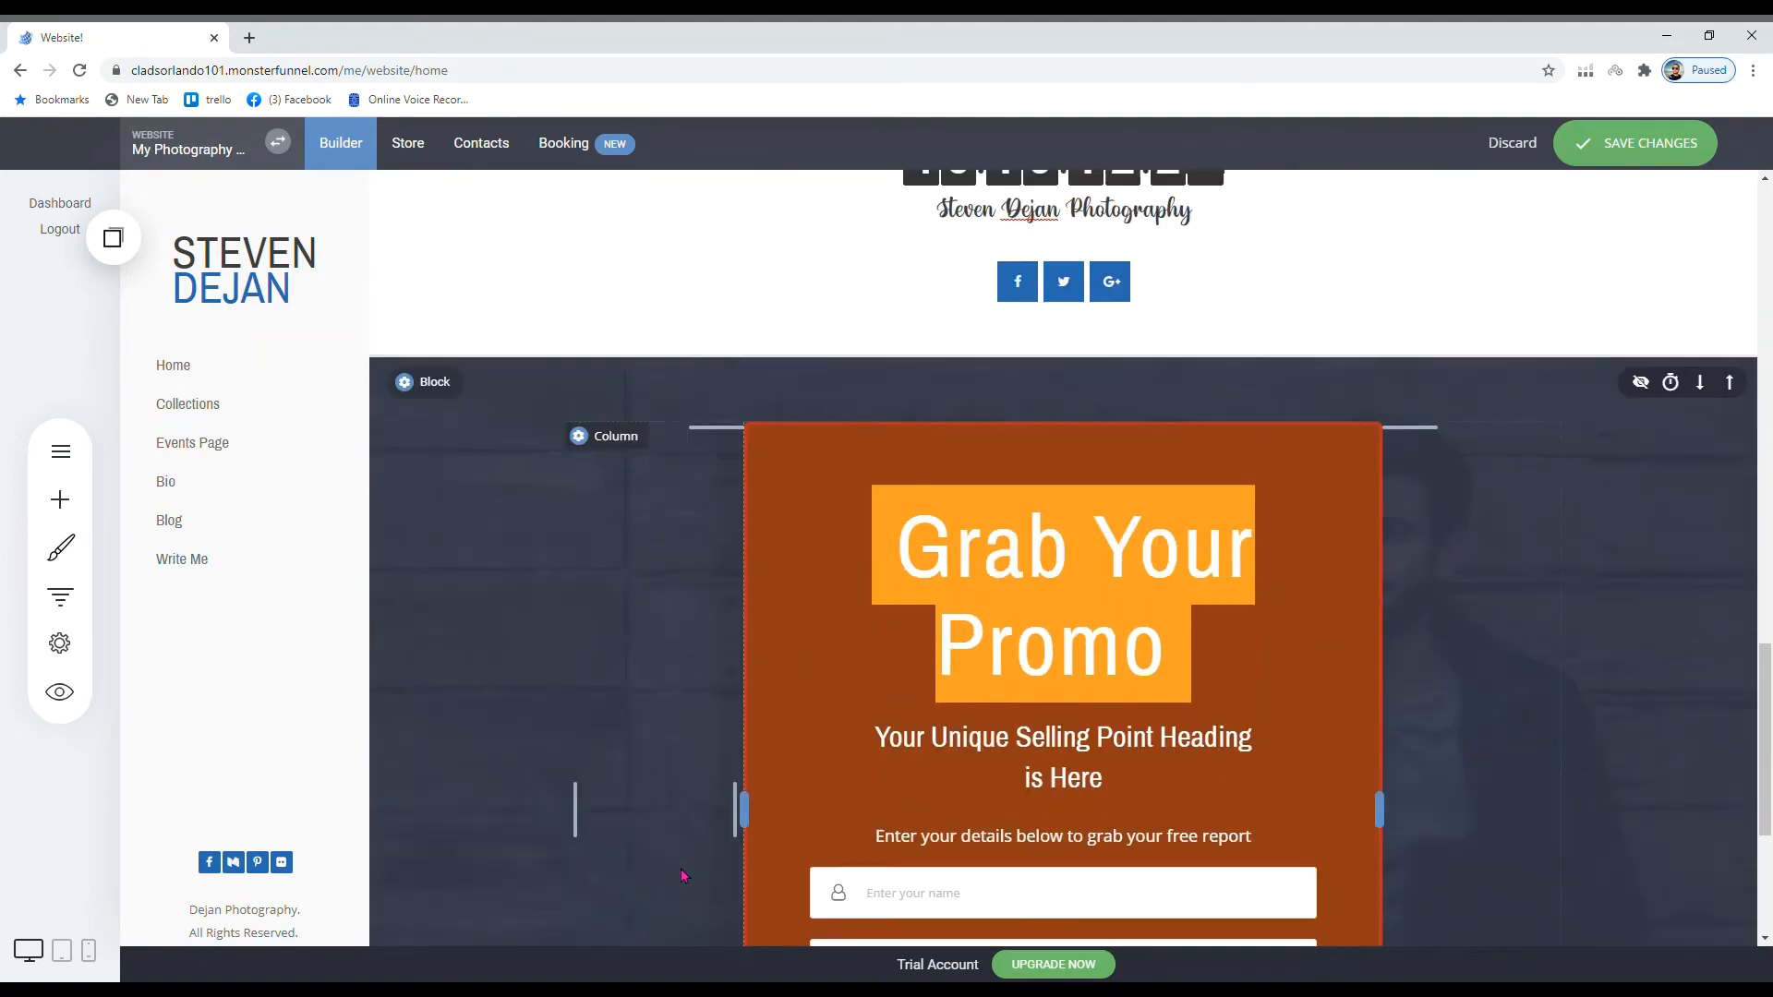
scroll(864, 343, up, 8)
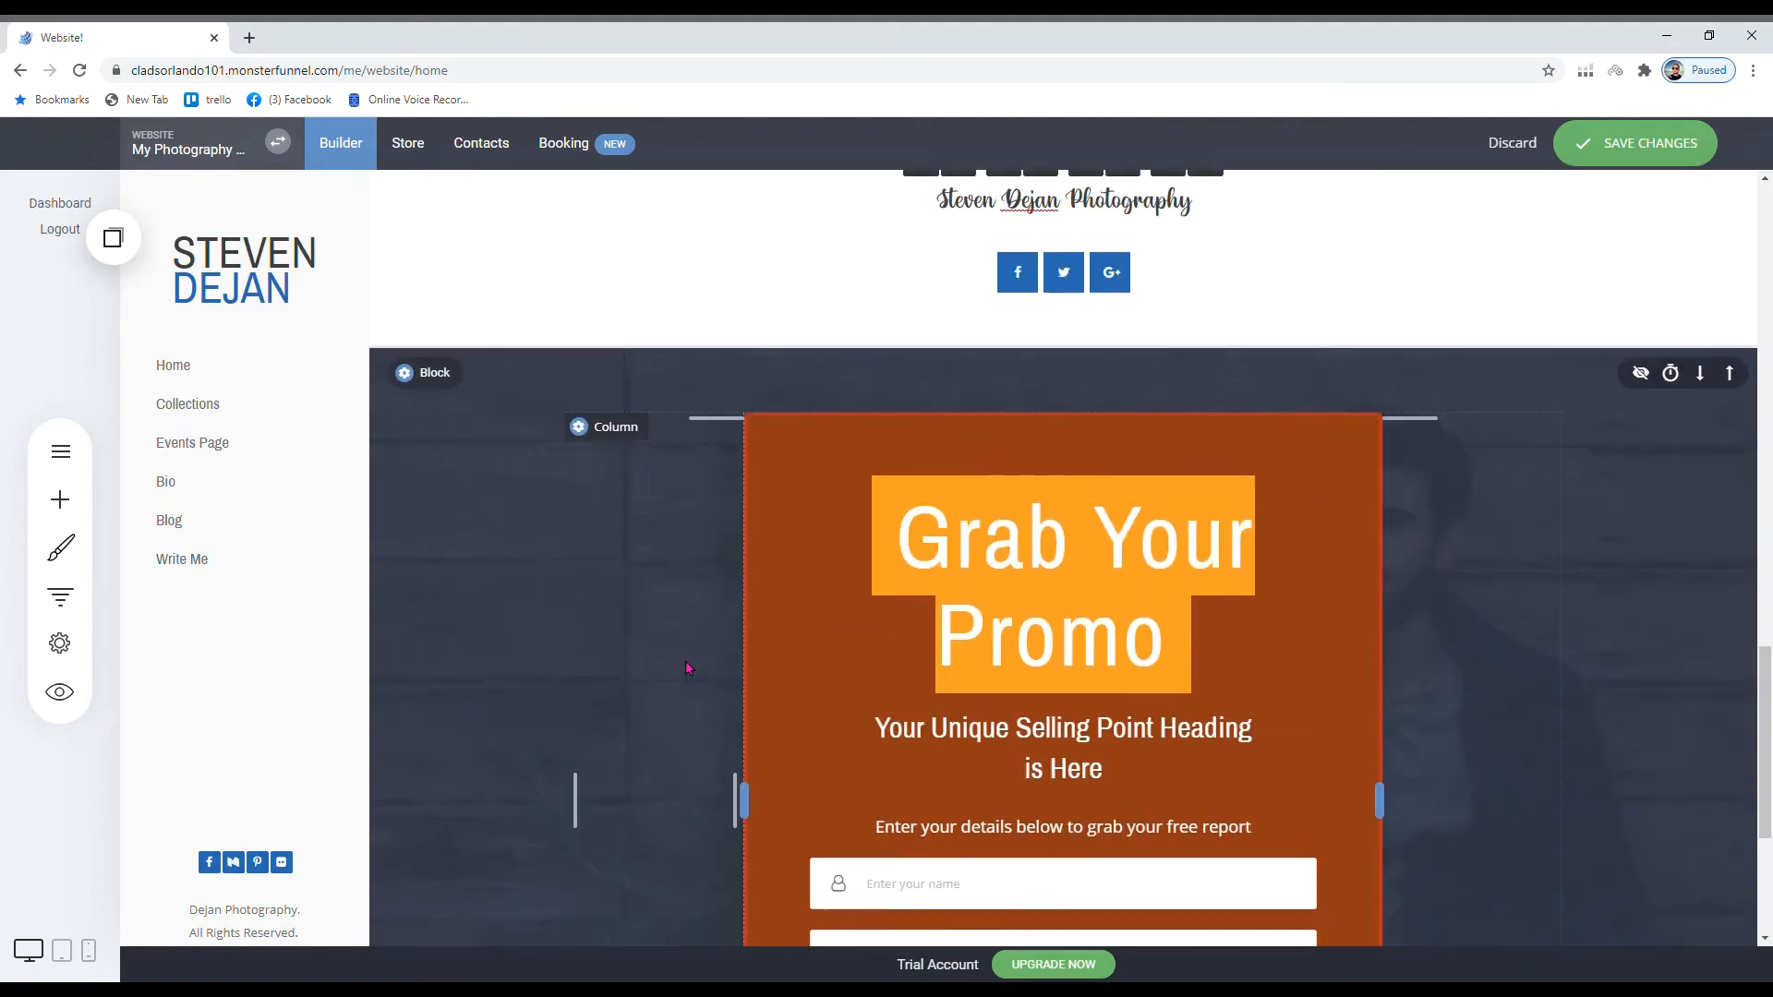
drag(919, 800, 1028, 610)
scroll(1028, 554, down, 2)
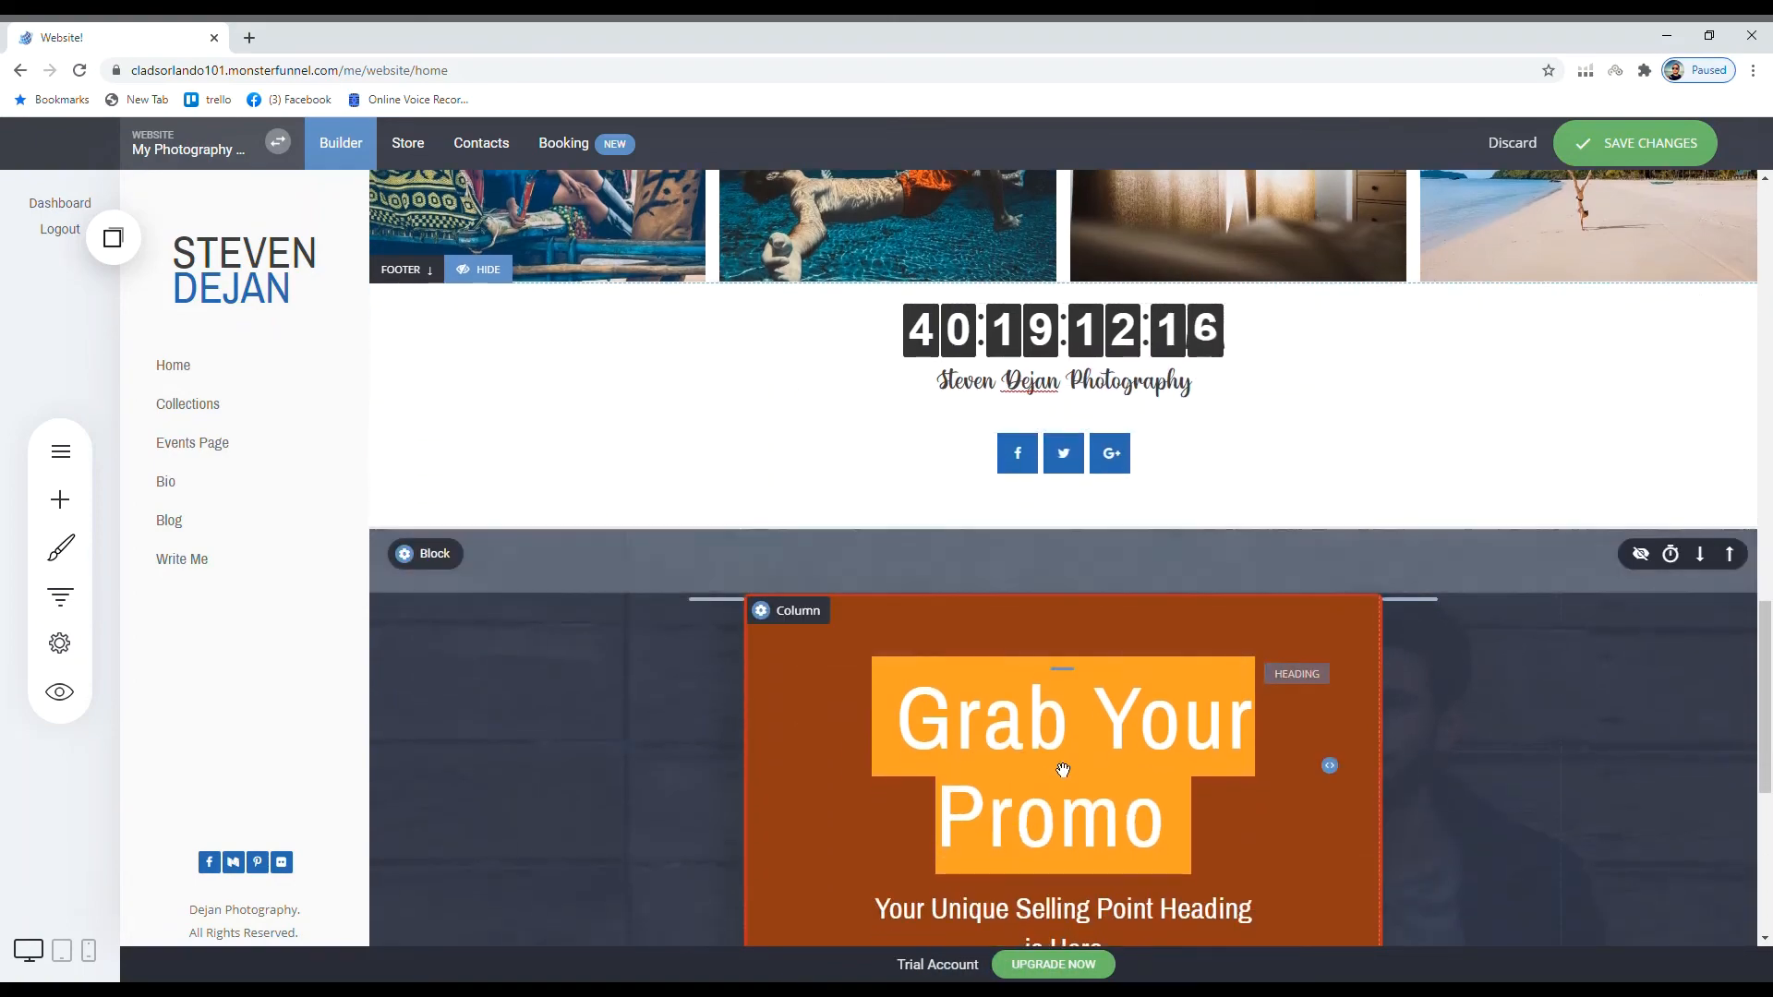
scroll(1028, 647, down, 6)
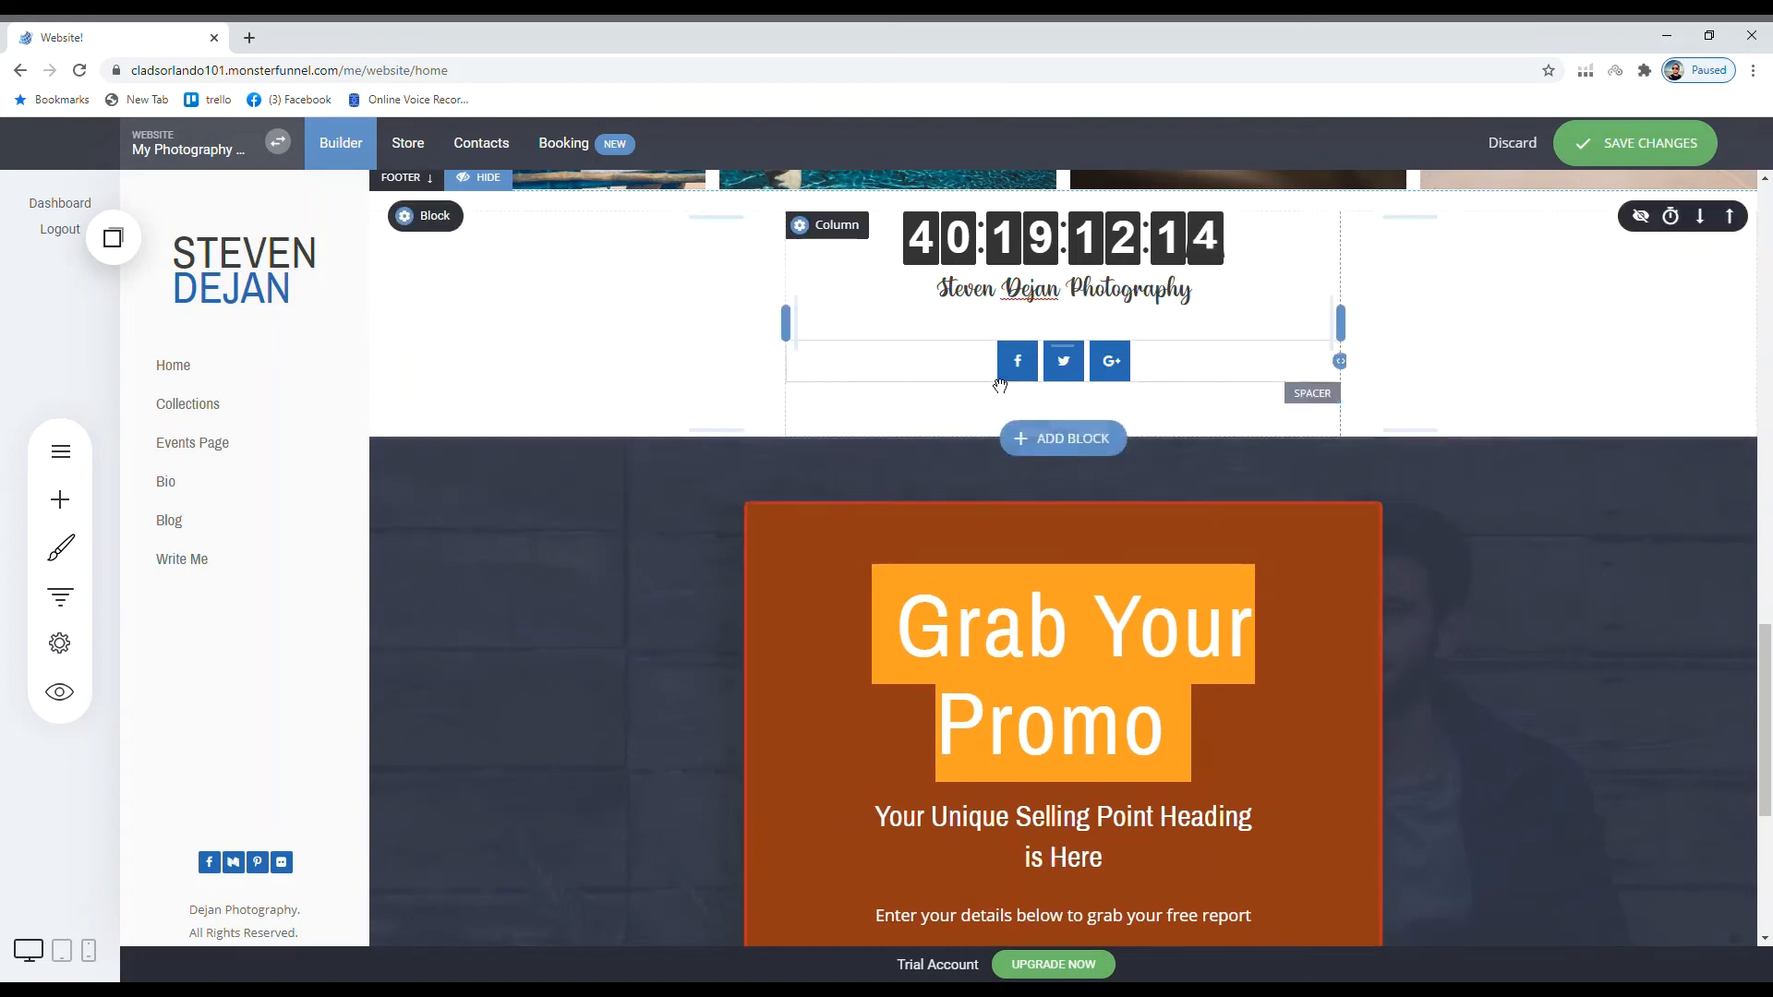
- Move the footer block with the countdown and social icons below the Grab Your Promo block and review the new order
scroll(828, 540, up, 3)
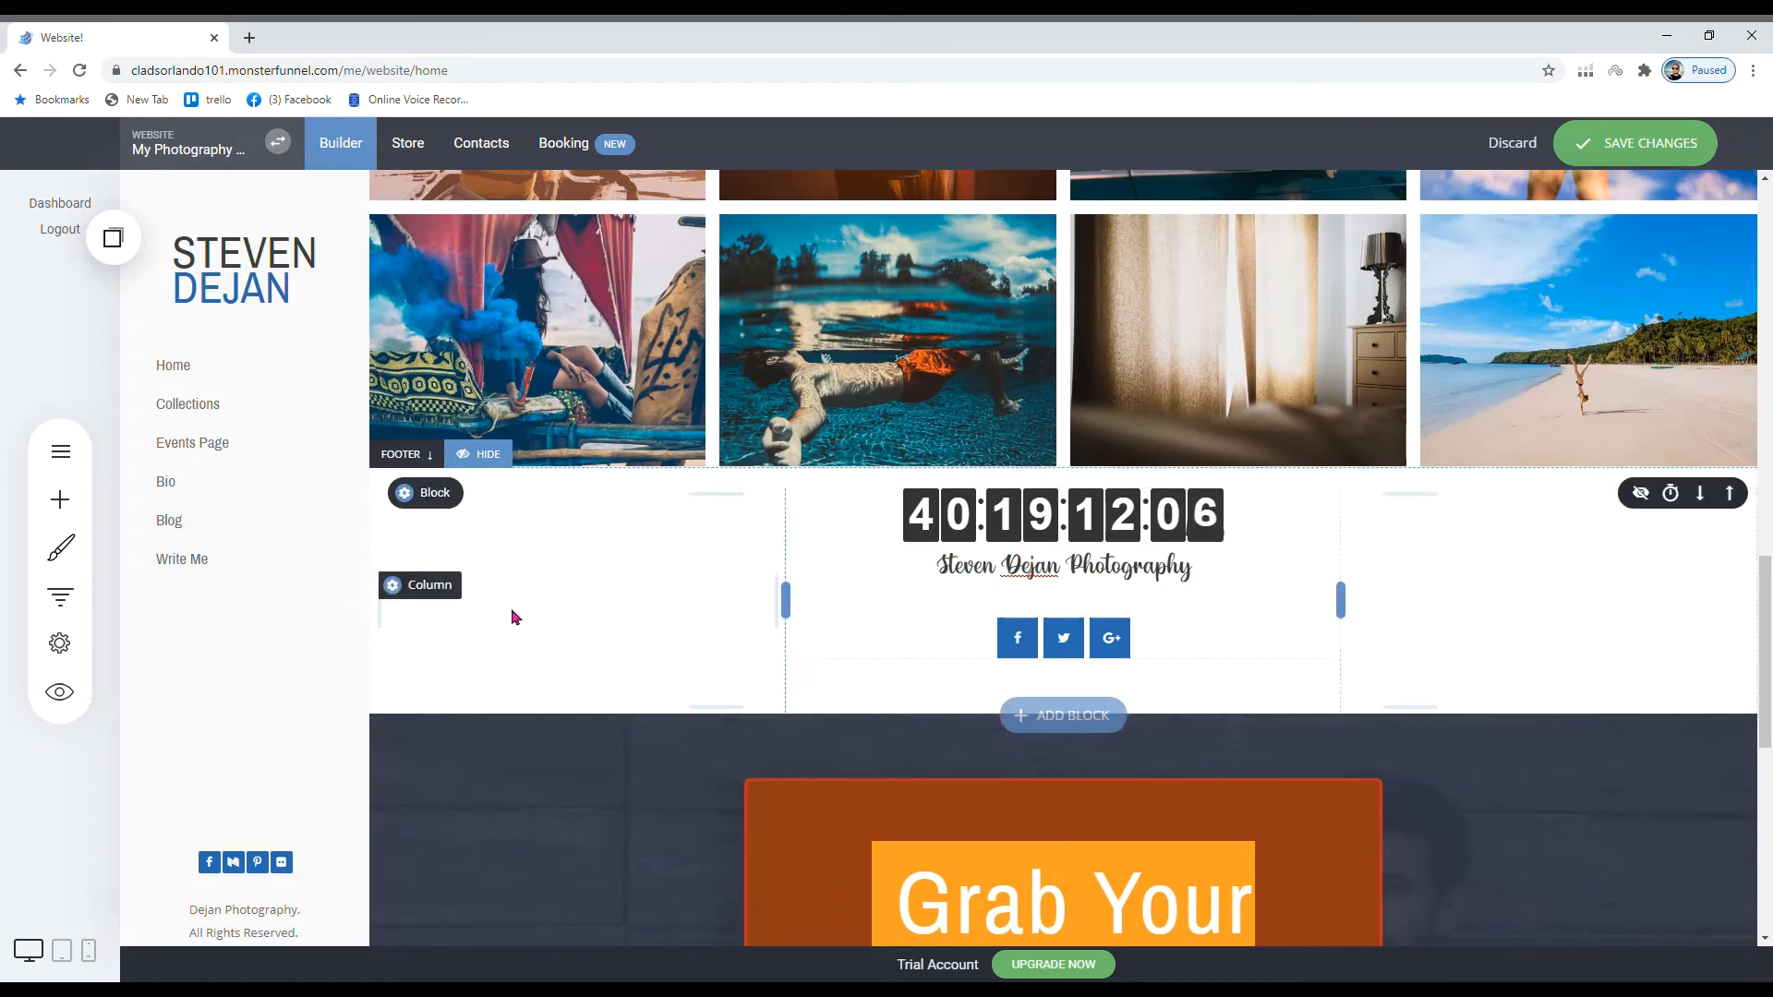
click(1701, 495)
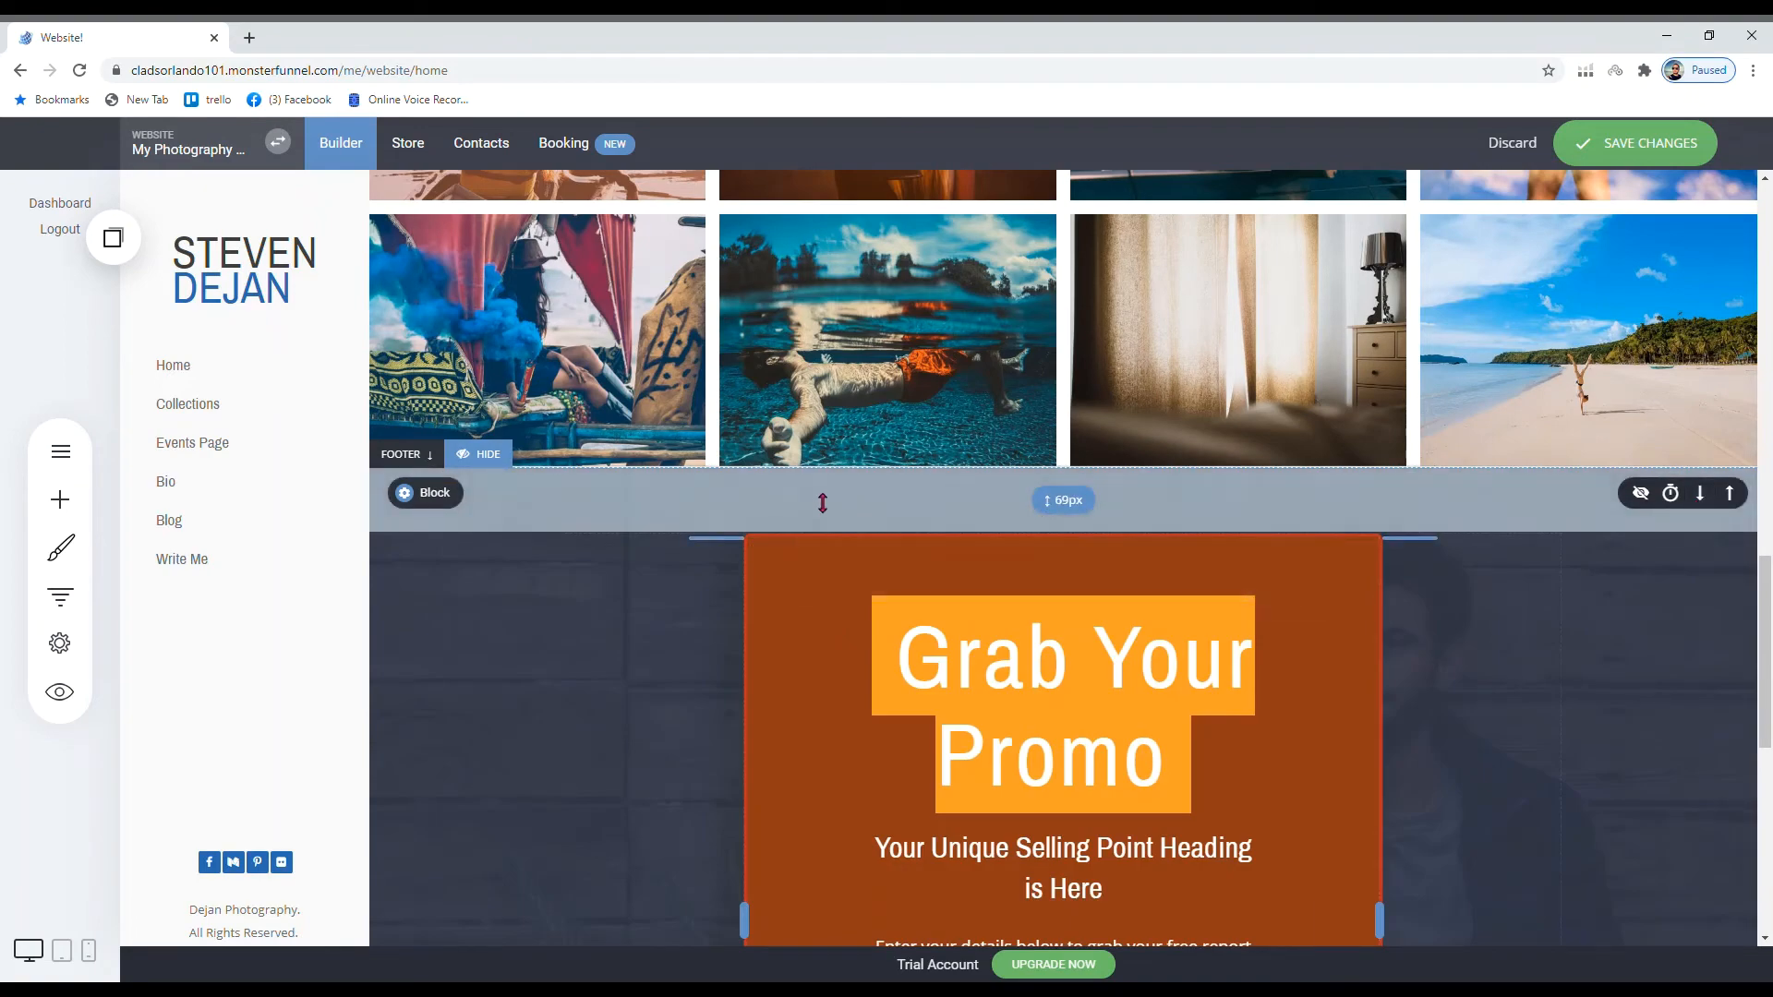
scroll(700, 719, down, 8)
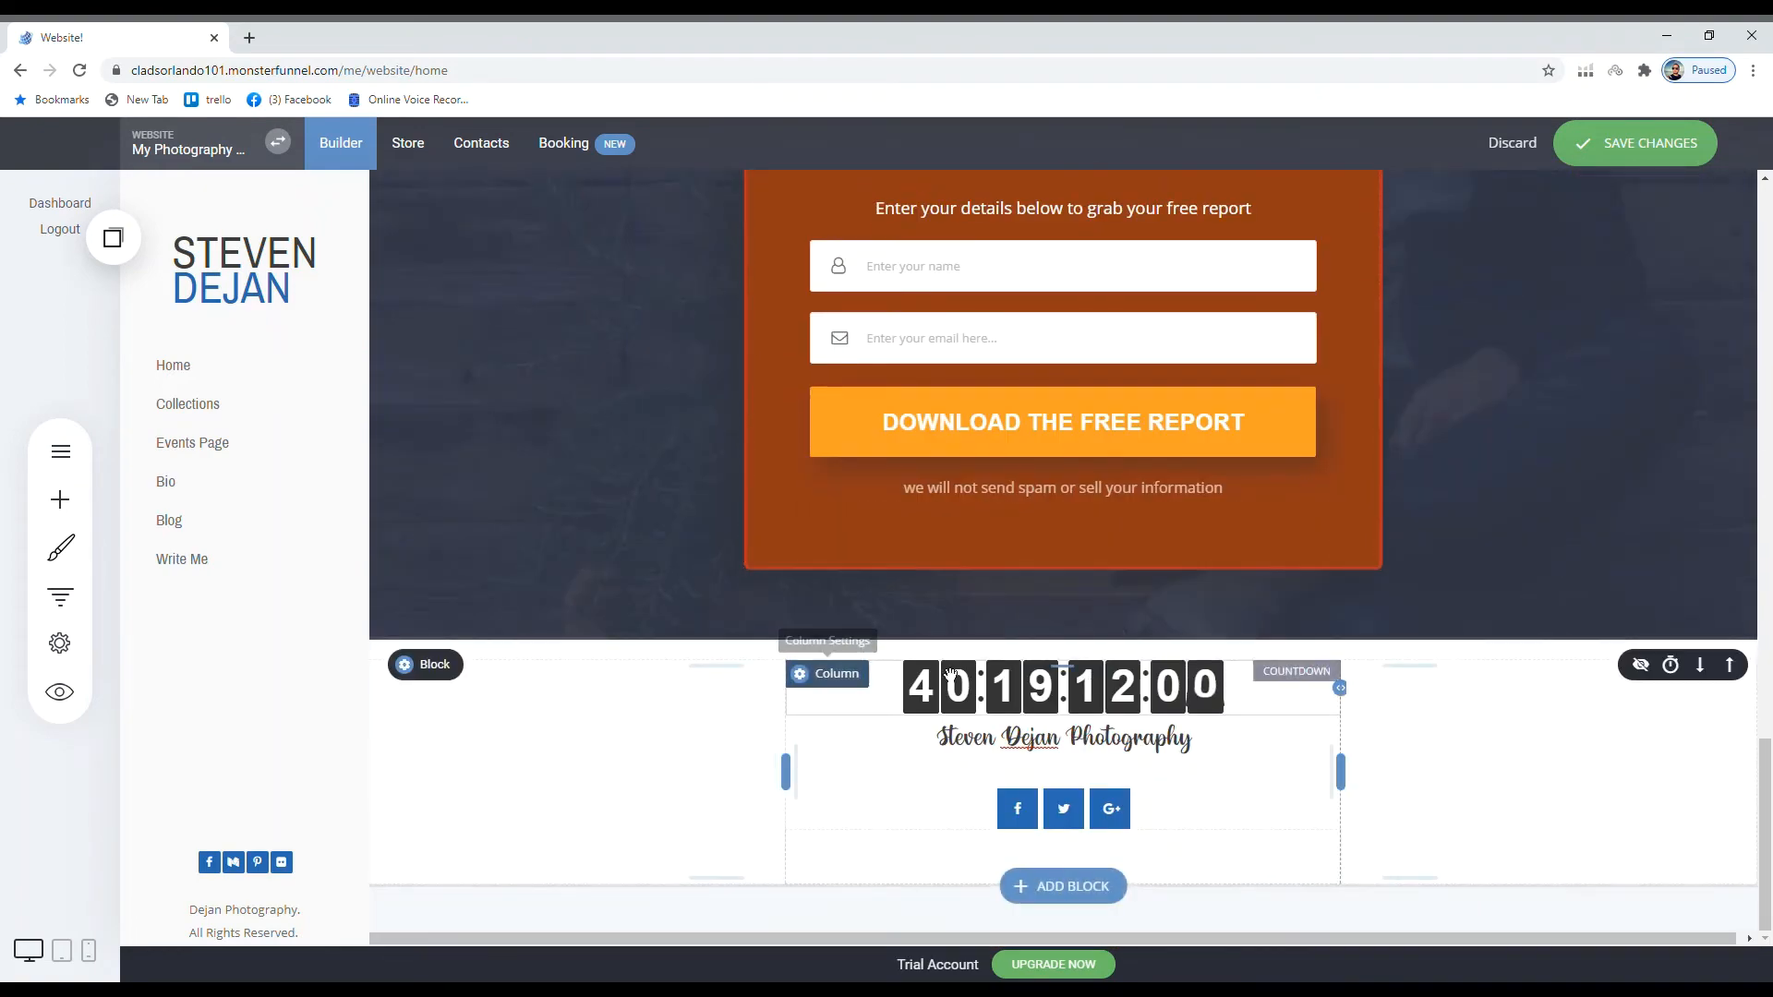
scroll(1019, 682, up, 9)
scroll(952, 637, up, 3)
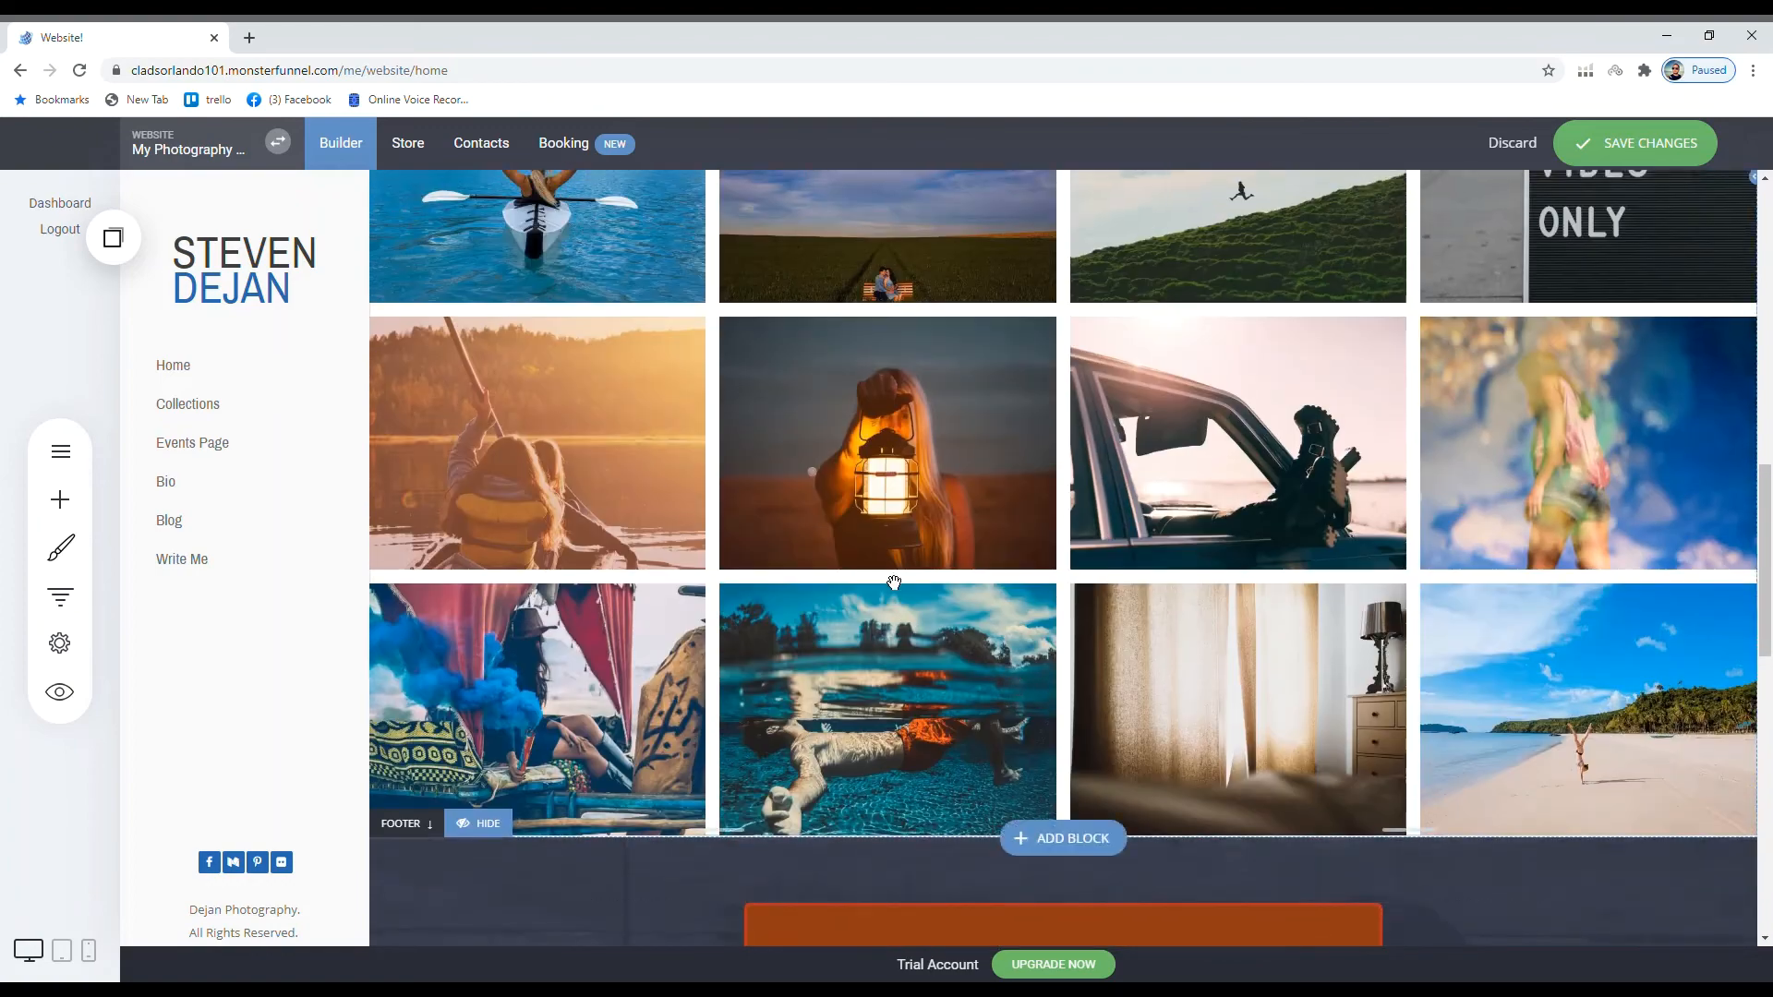
scroll(808, 697, down, 3)
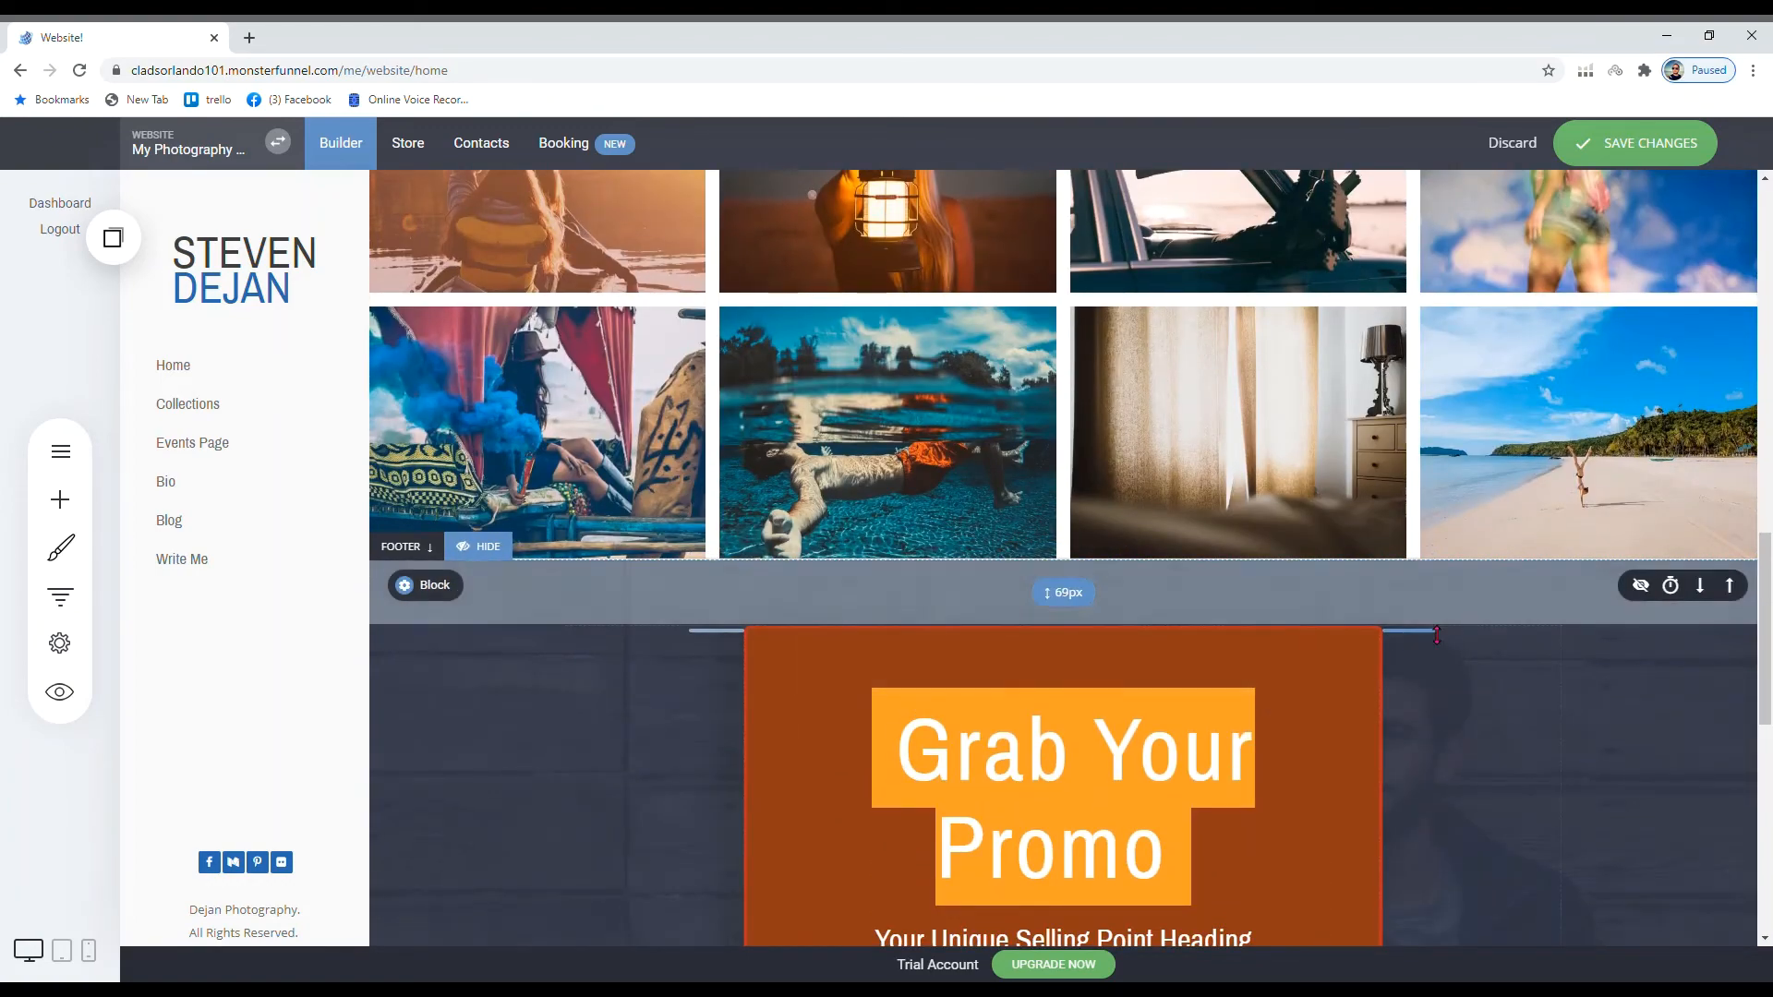
- Add a spacer between the gallery and the Grab Your Promo block and set the promo block's inner top spacing to 118px
drag(1308, 571, 1307, 585)
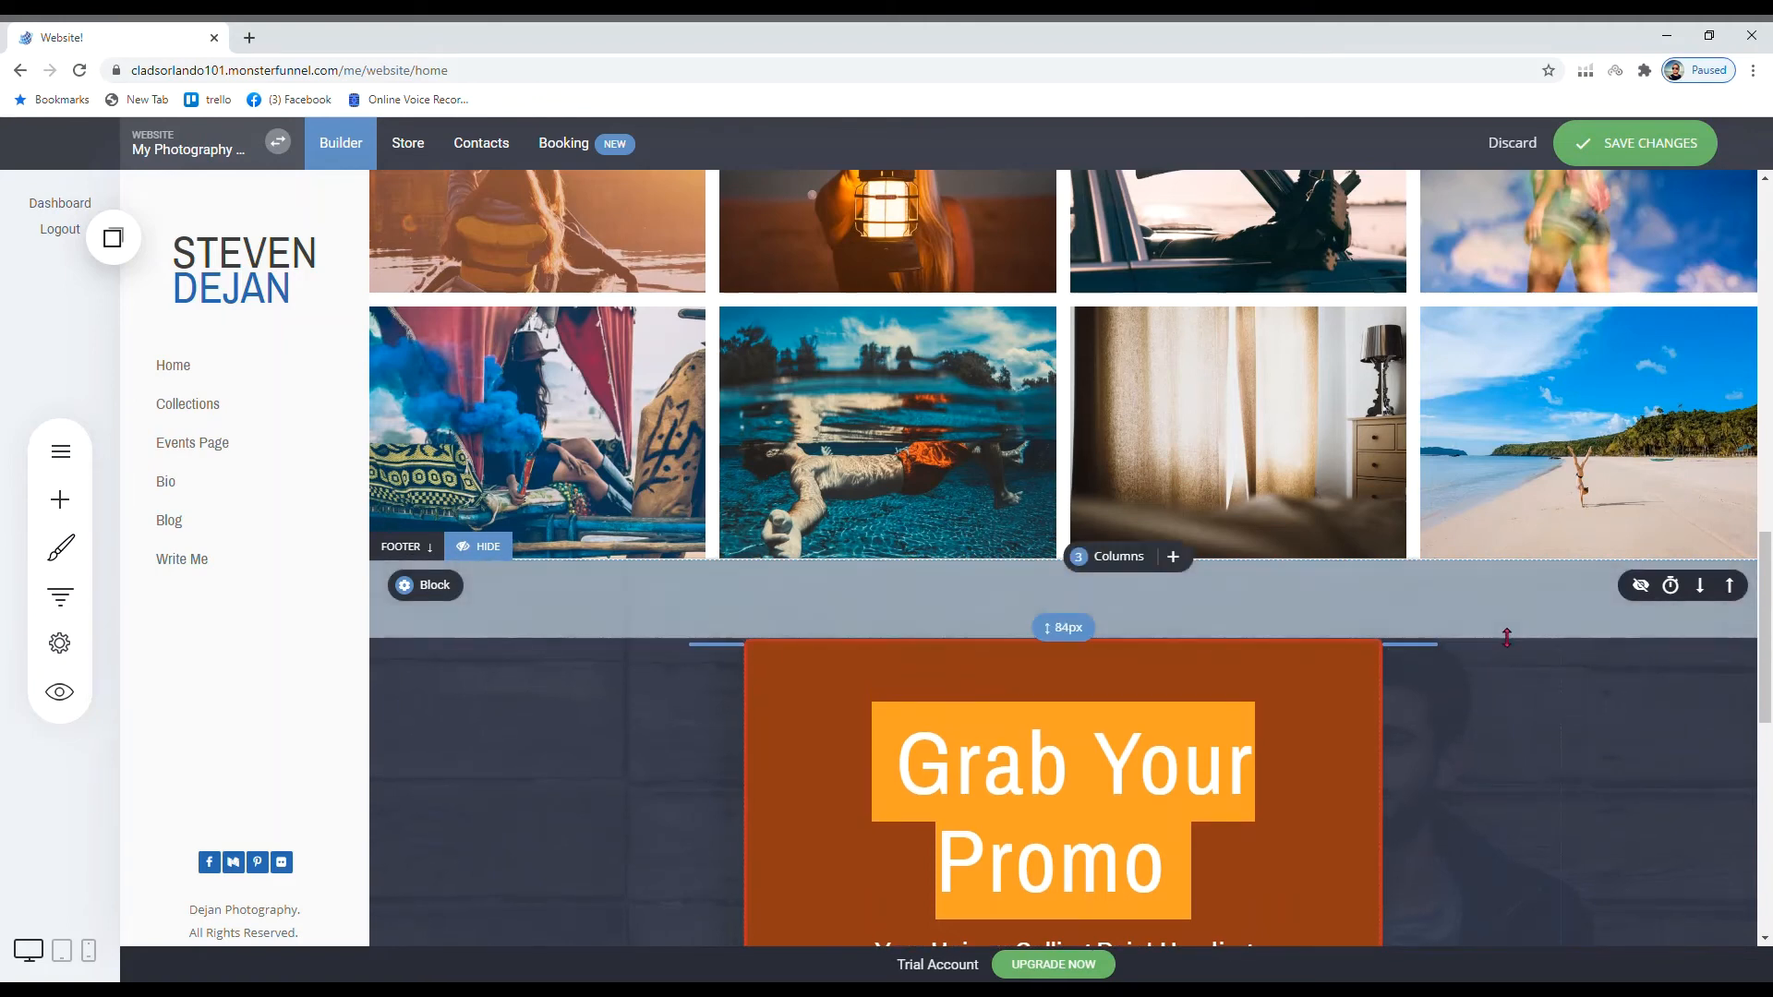
drag(1505, 632, 1505, 620)
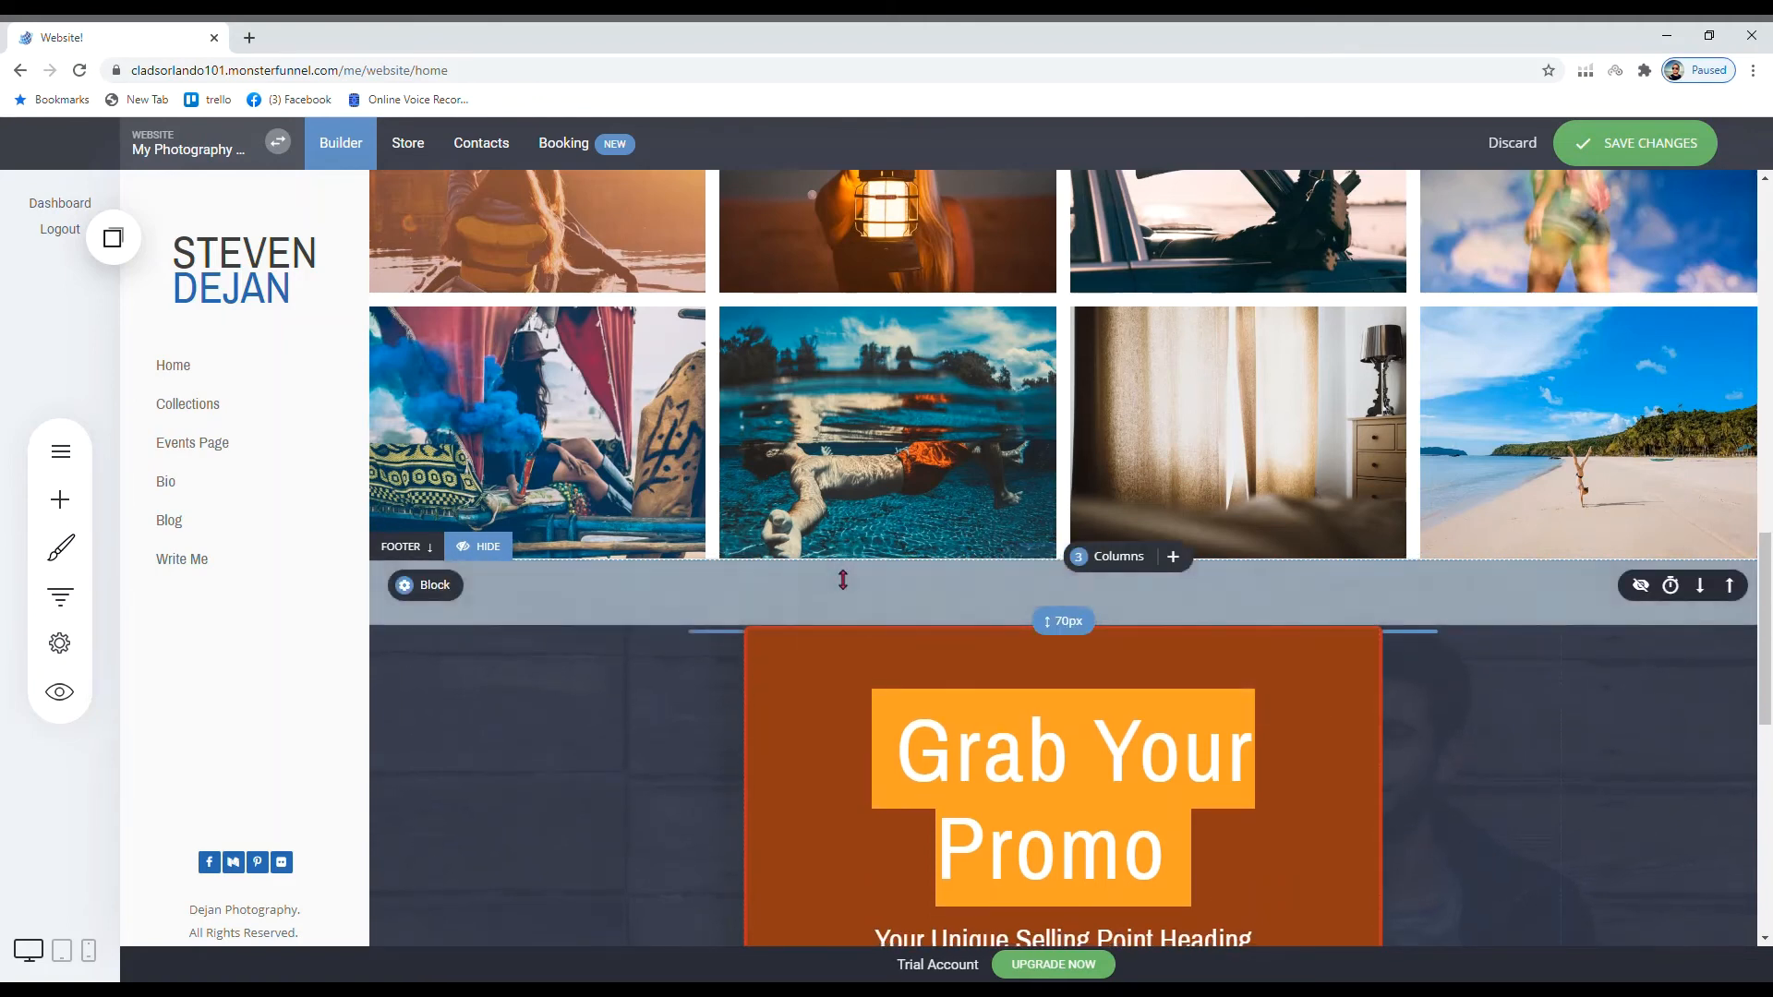
click(77, 511)
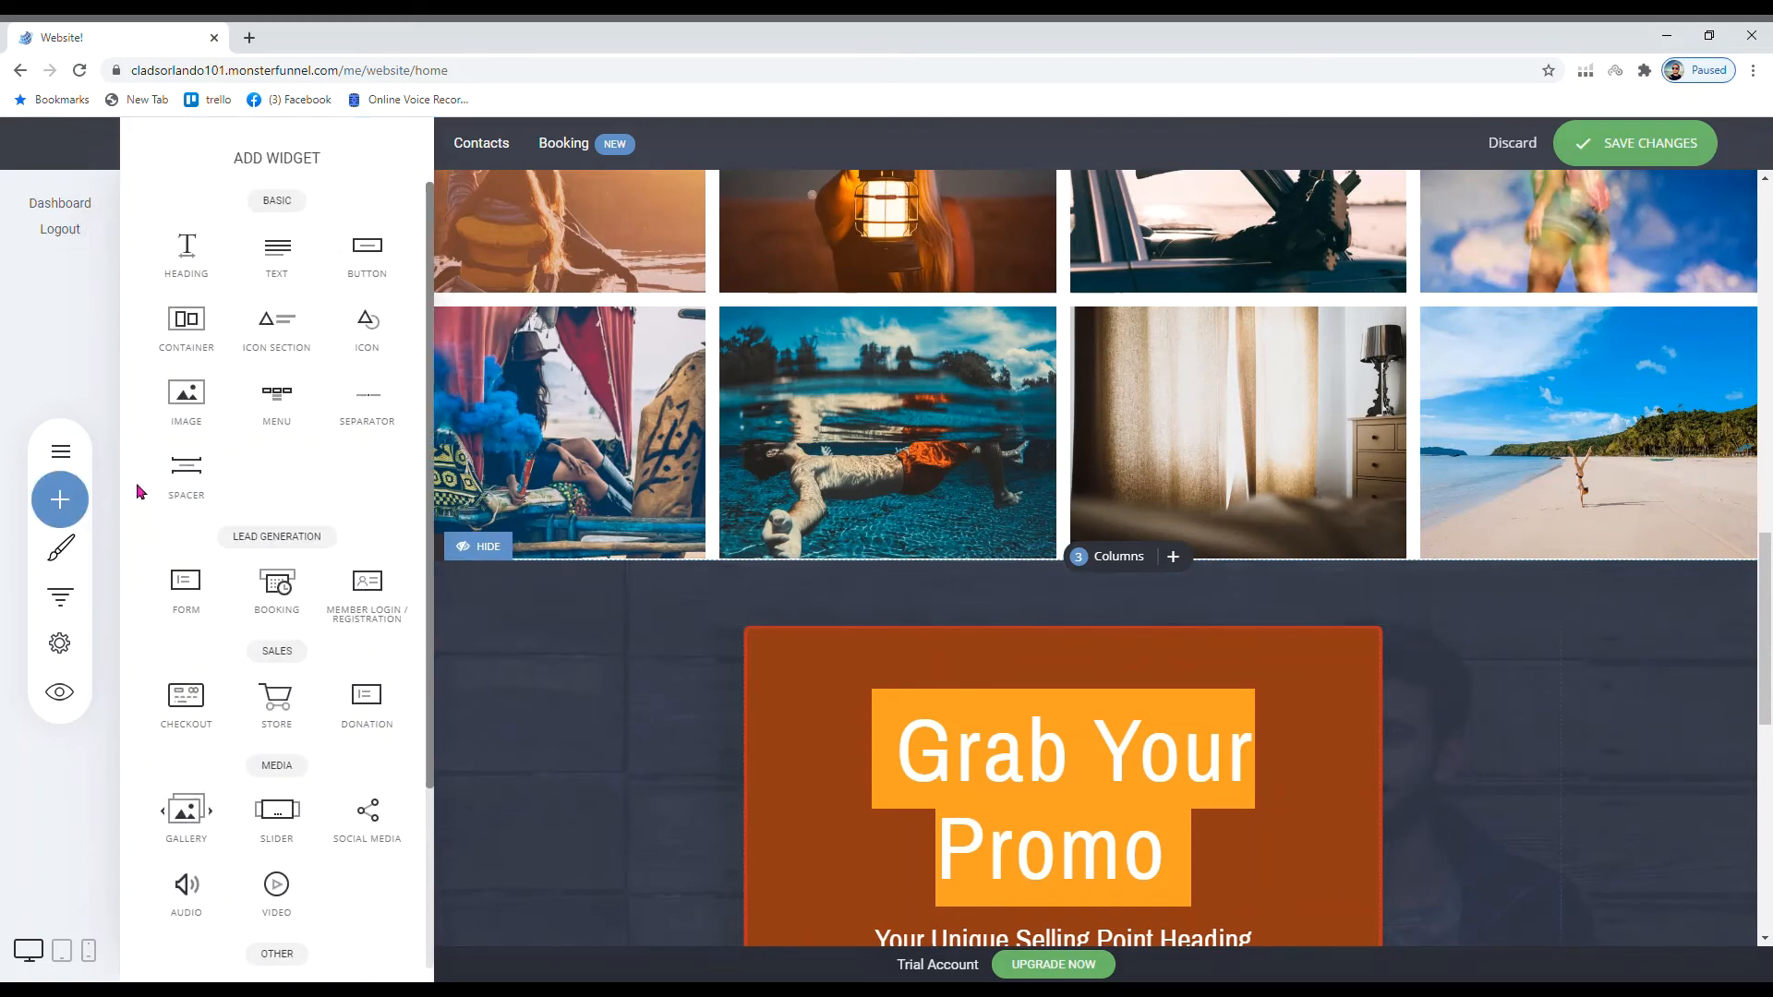
drag(184, 476, 934, 566)
drag(760, 664, 795, 582)
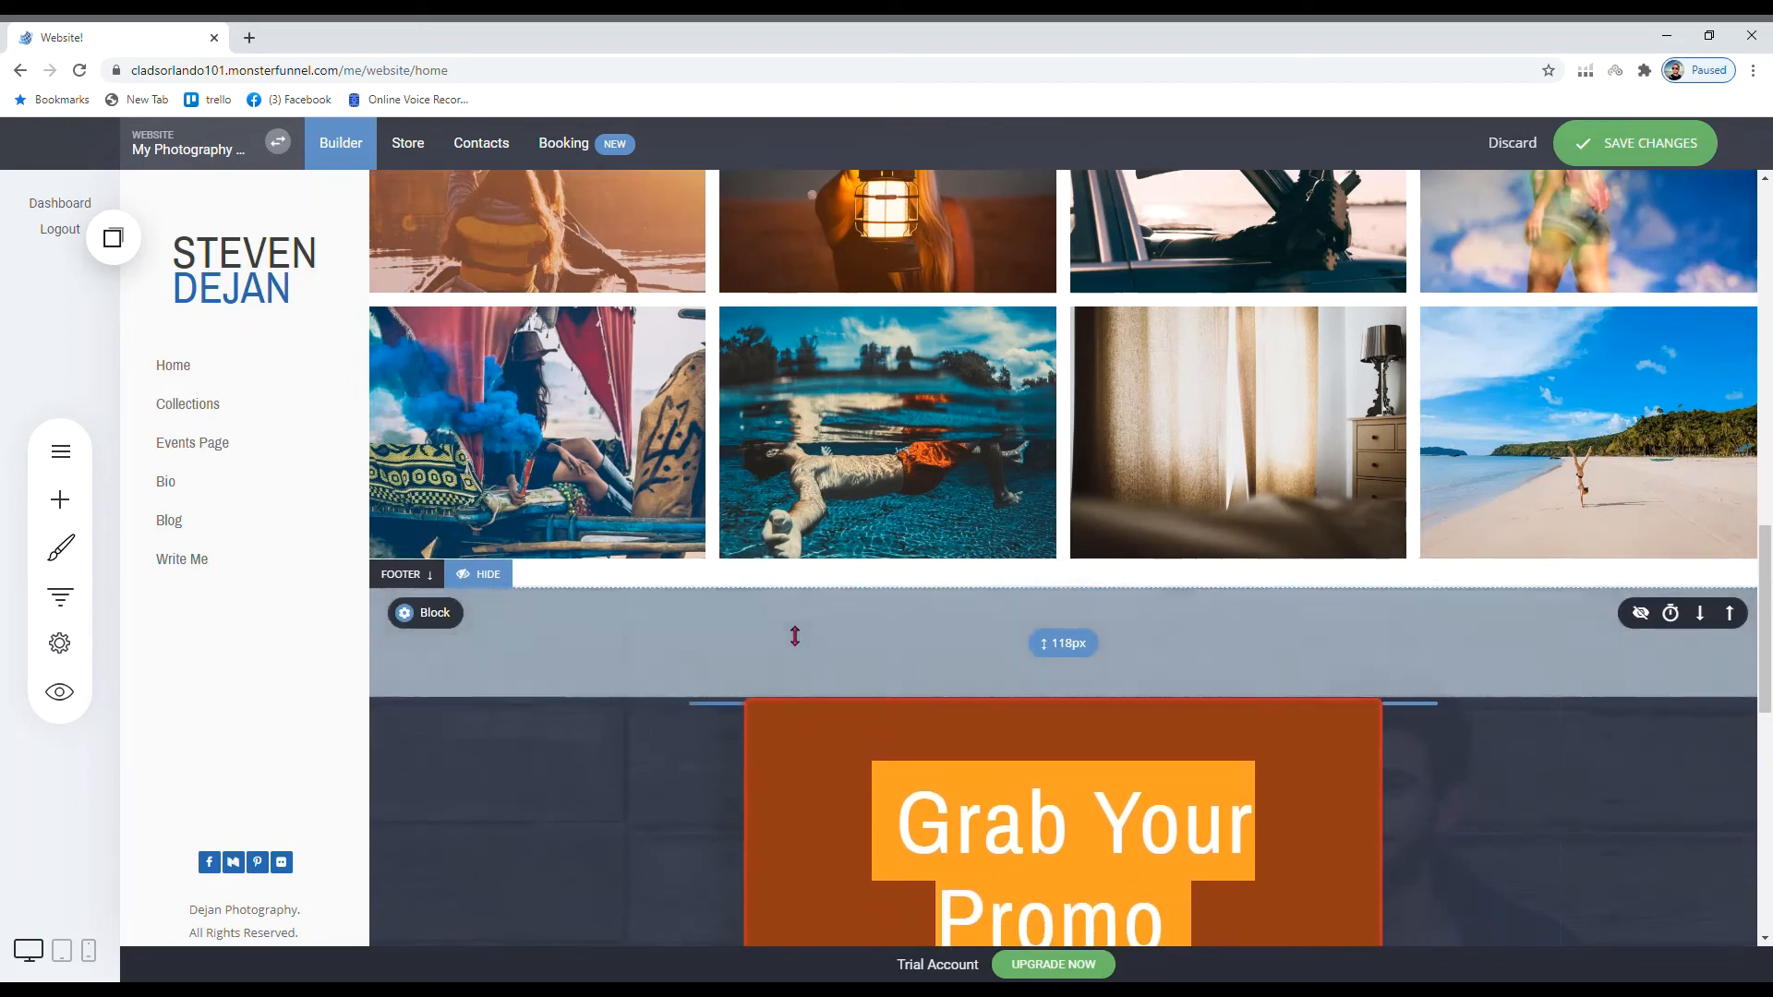
- Replace the Grab Your Promo heading text with "Promo"
scroll(572, 822, down, 5)
click(1081, 471)
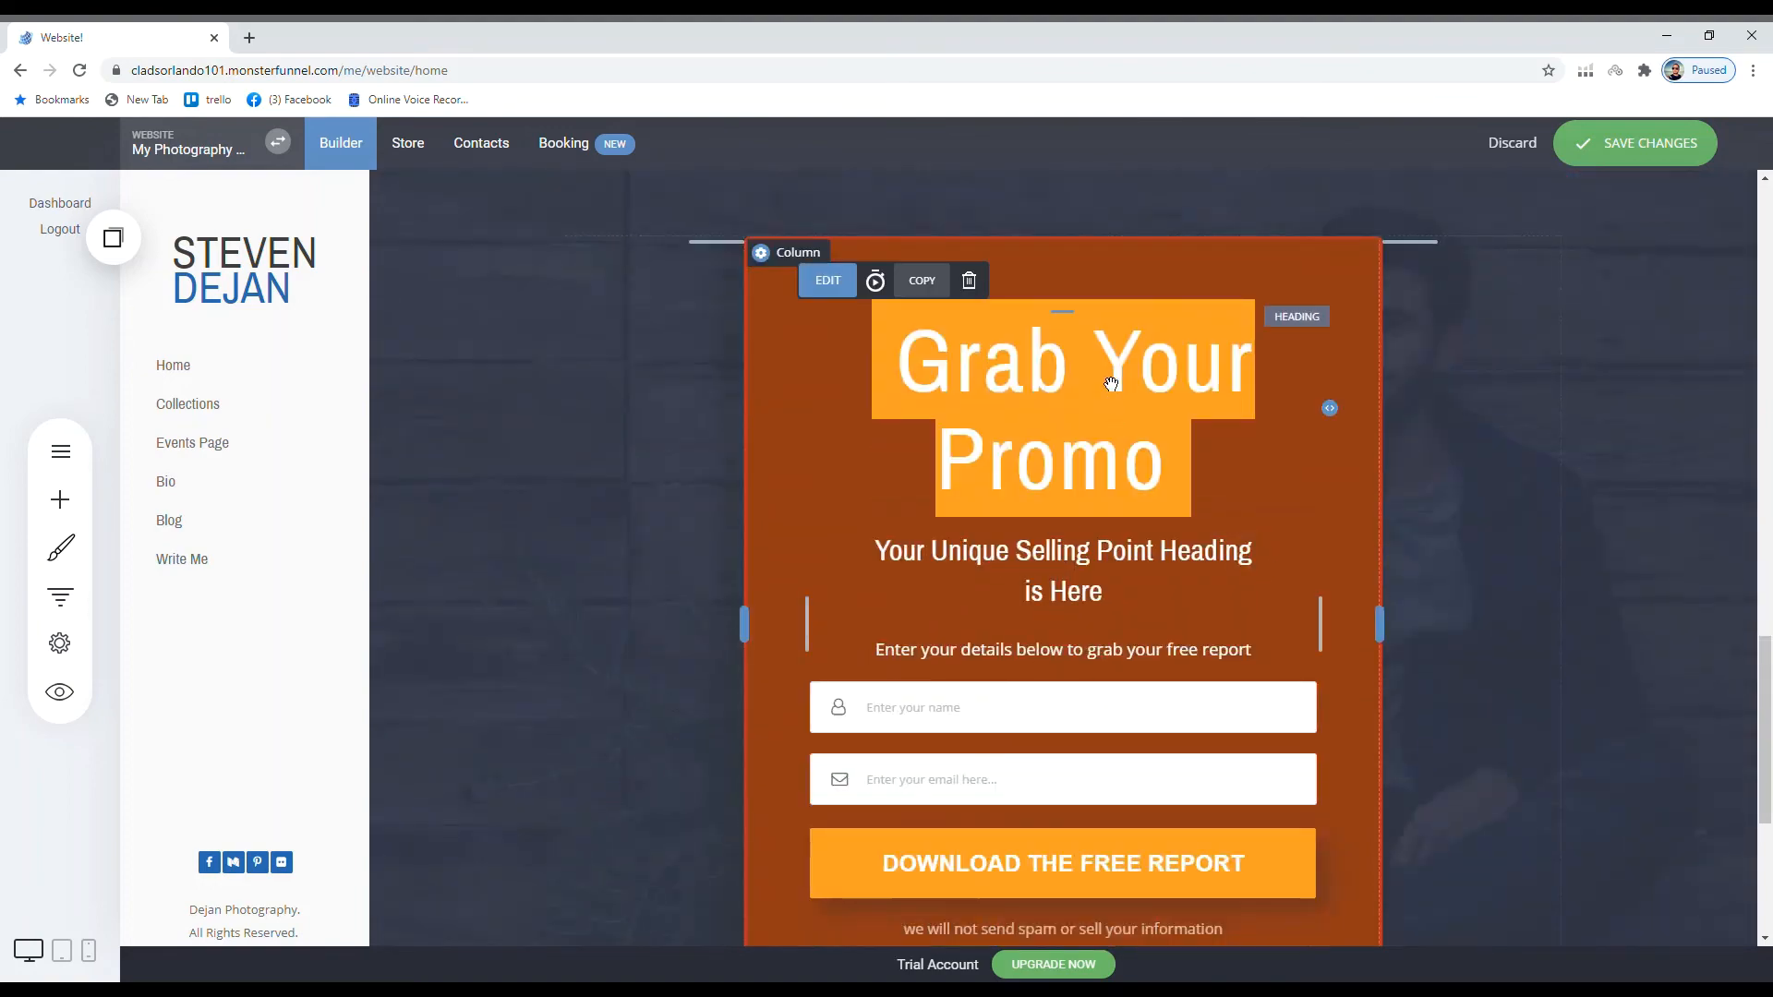
click(1038, 344)
text(Z)
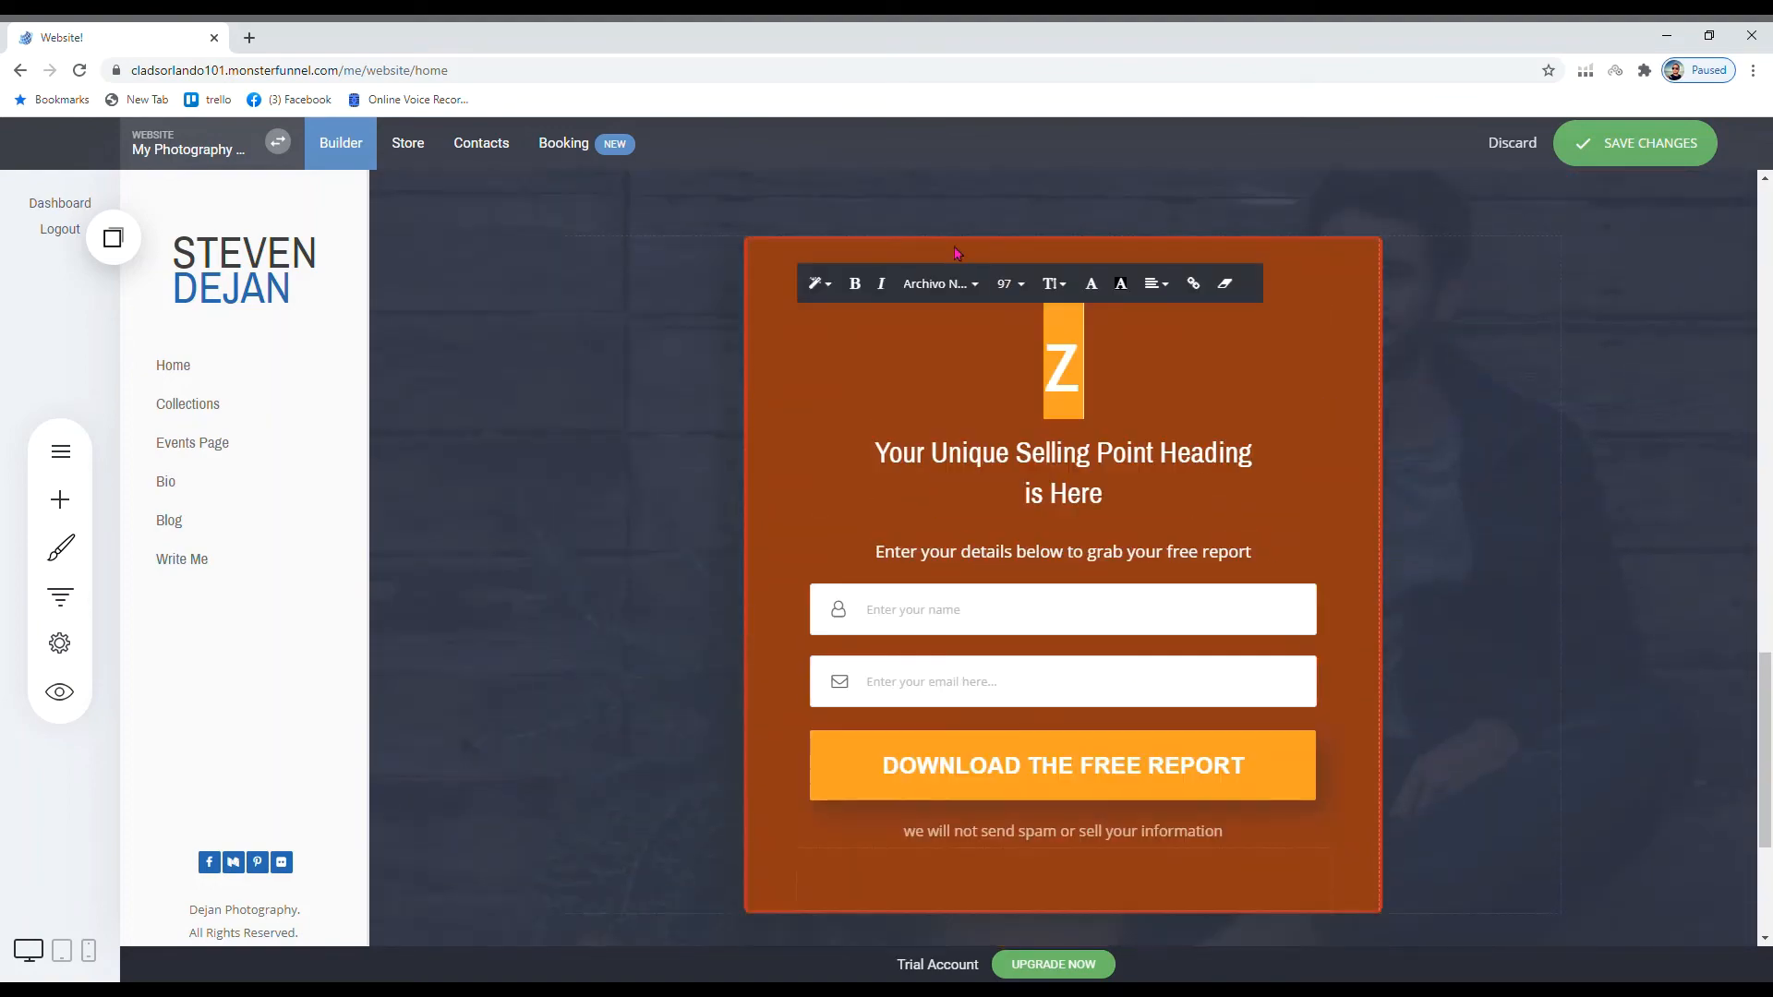
key(BackSpace)
text(Promo)
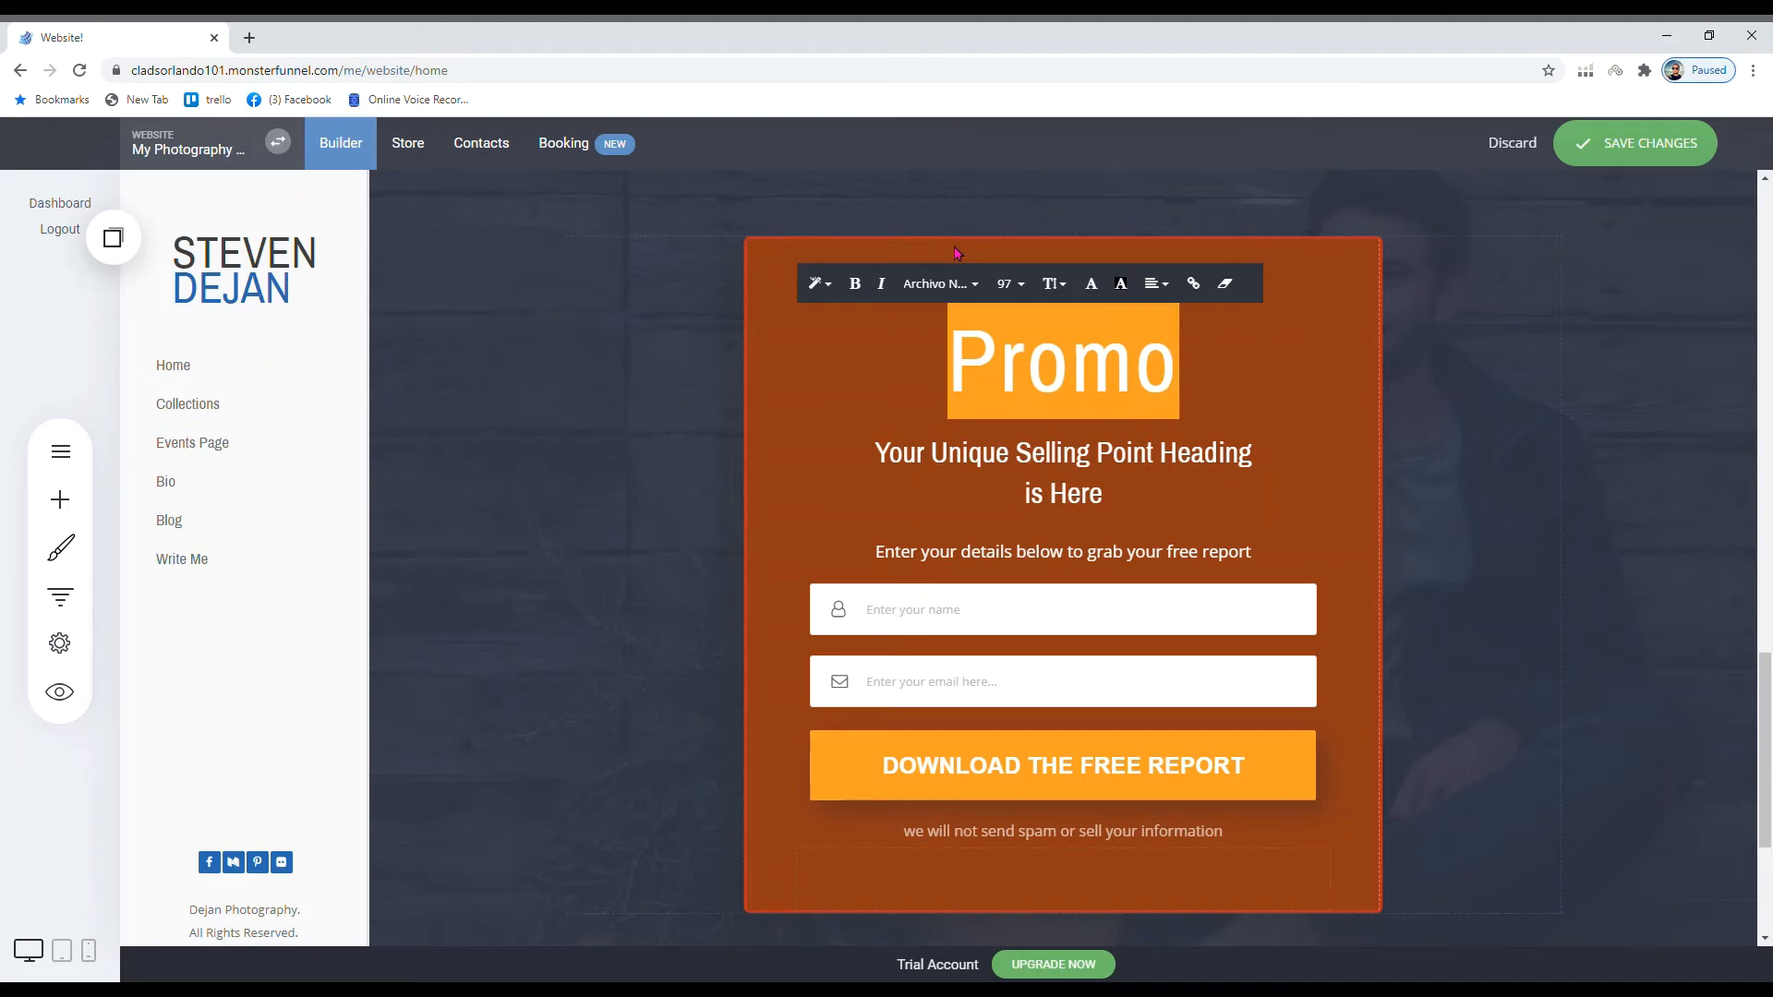
- Open the promo form's field list and examine the email field's placeholder, CRM mapping and prefix icon settings
click(1084, 591)
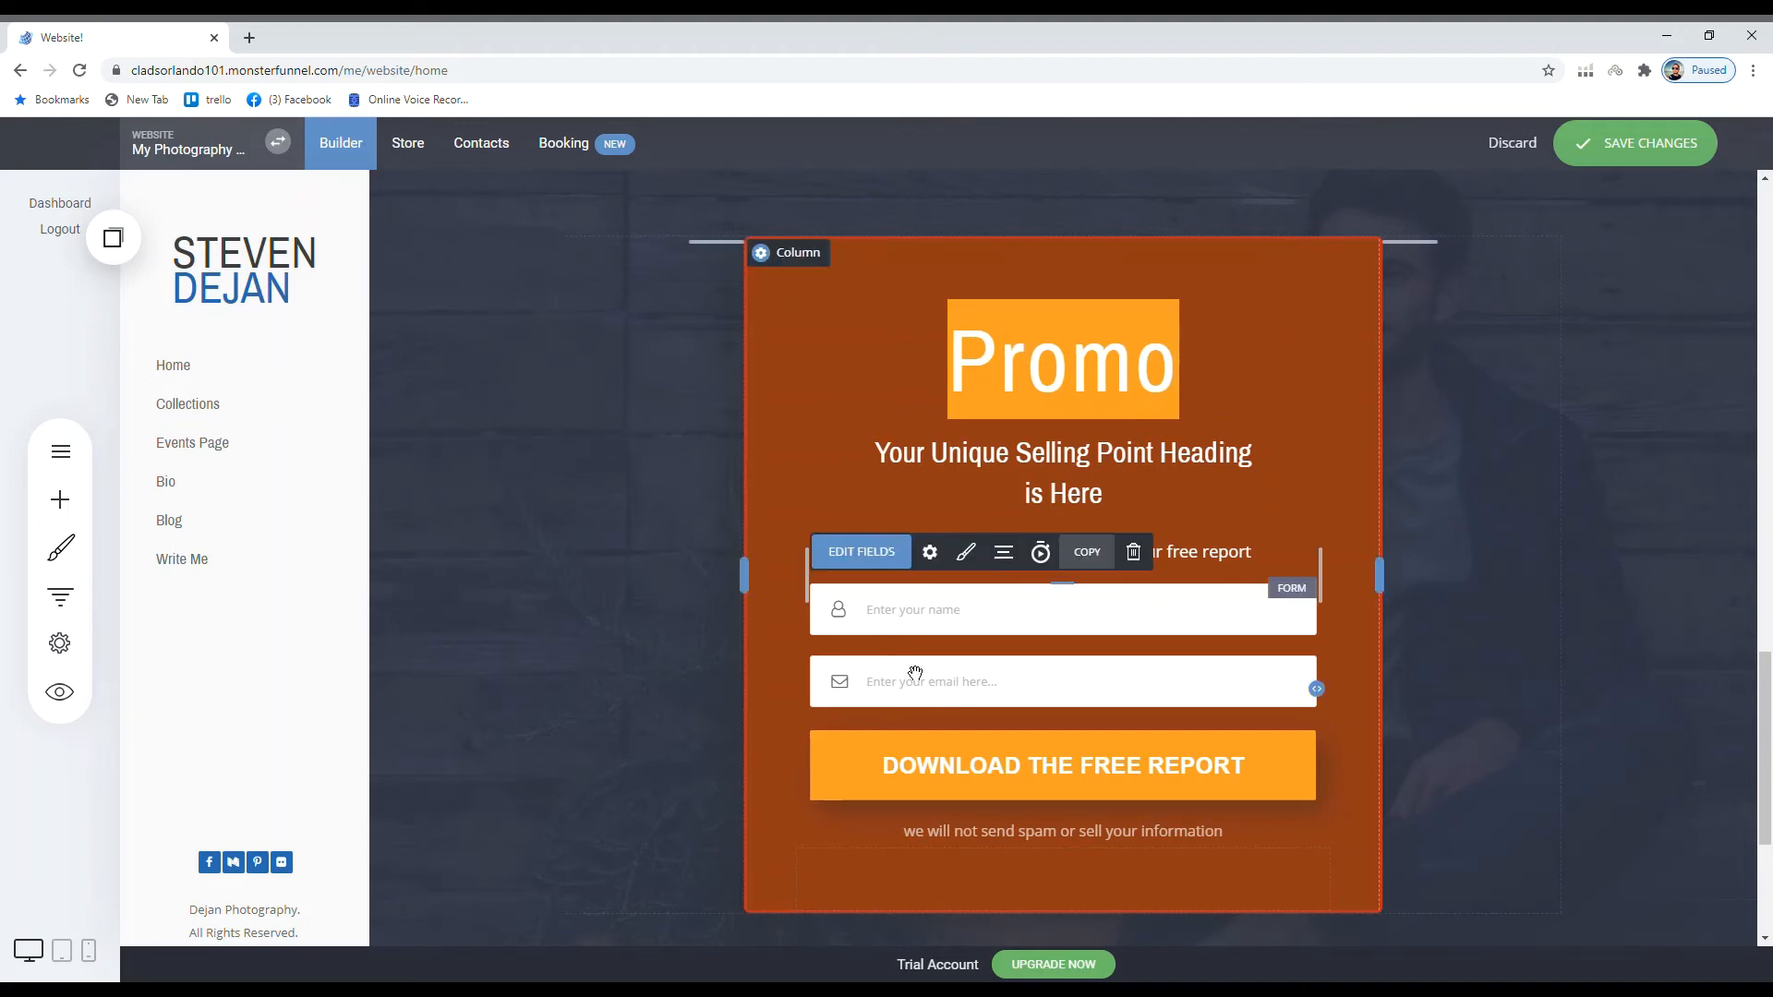
click(872, 554)
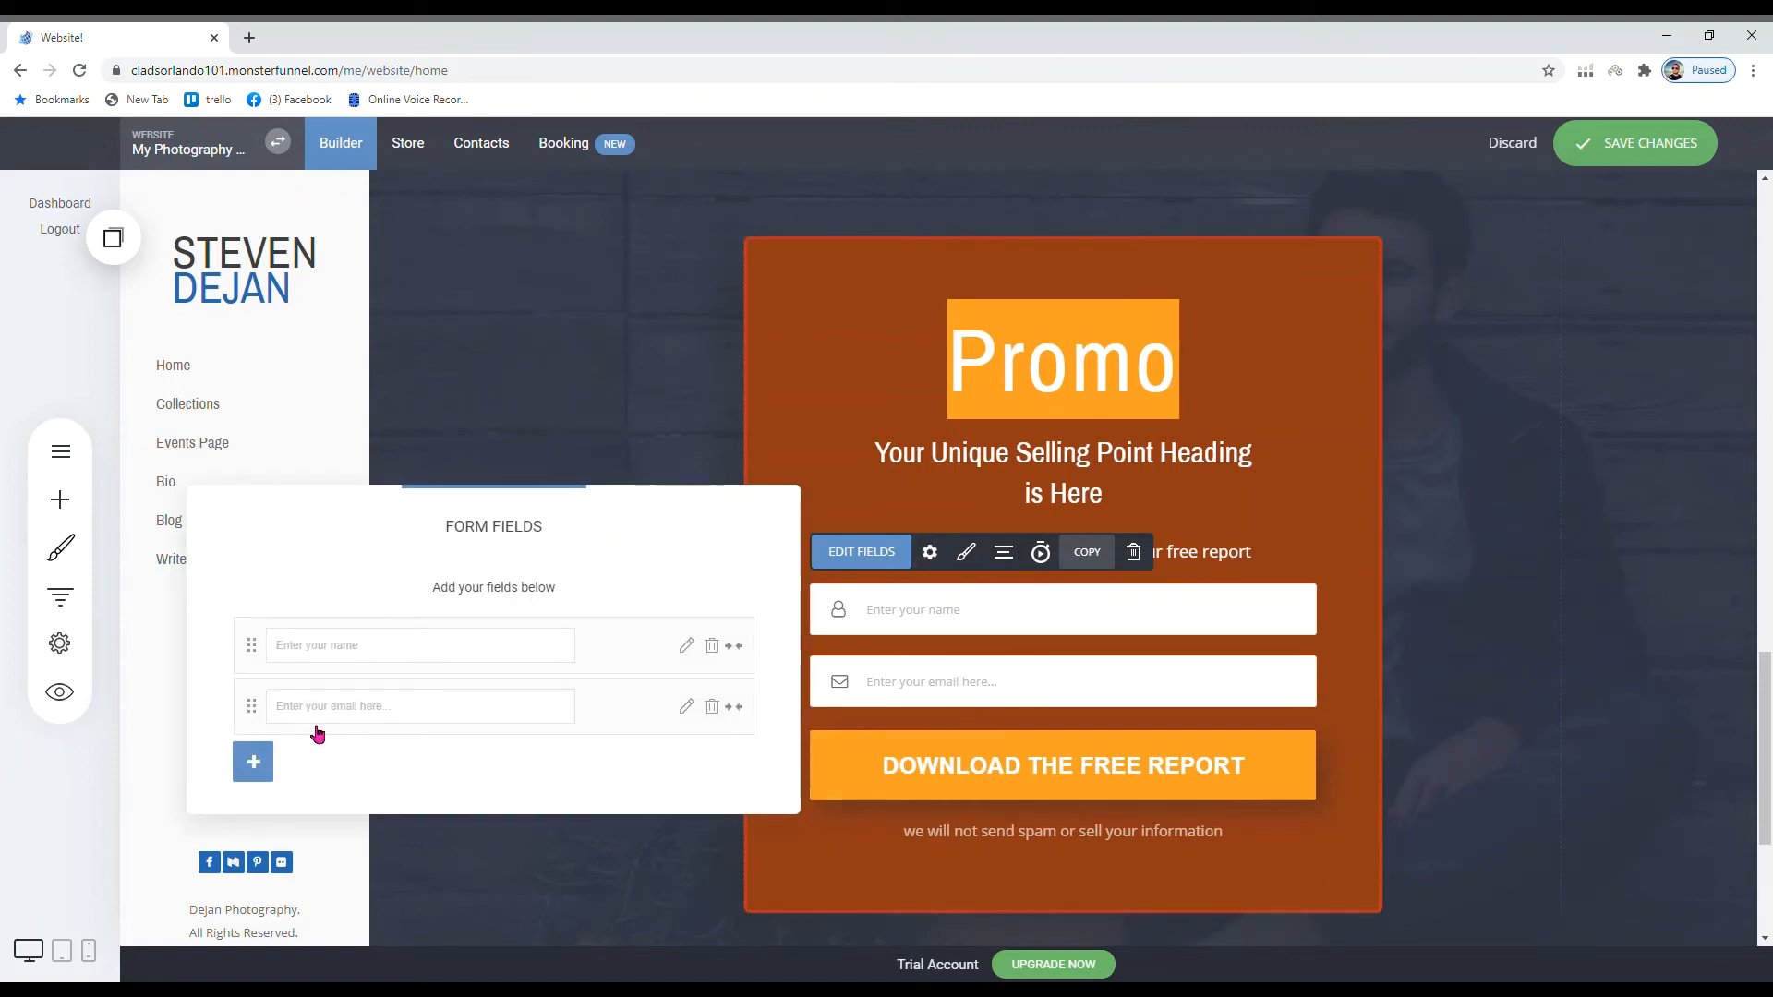
click(687, 713)
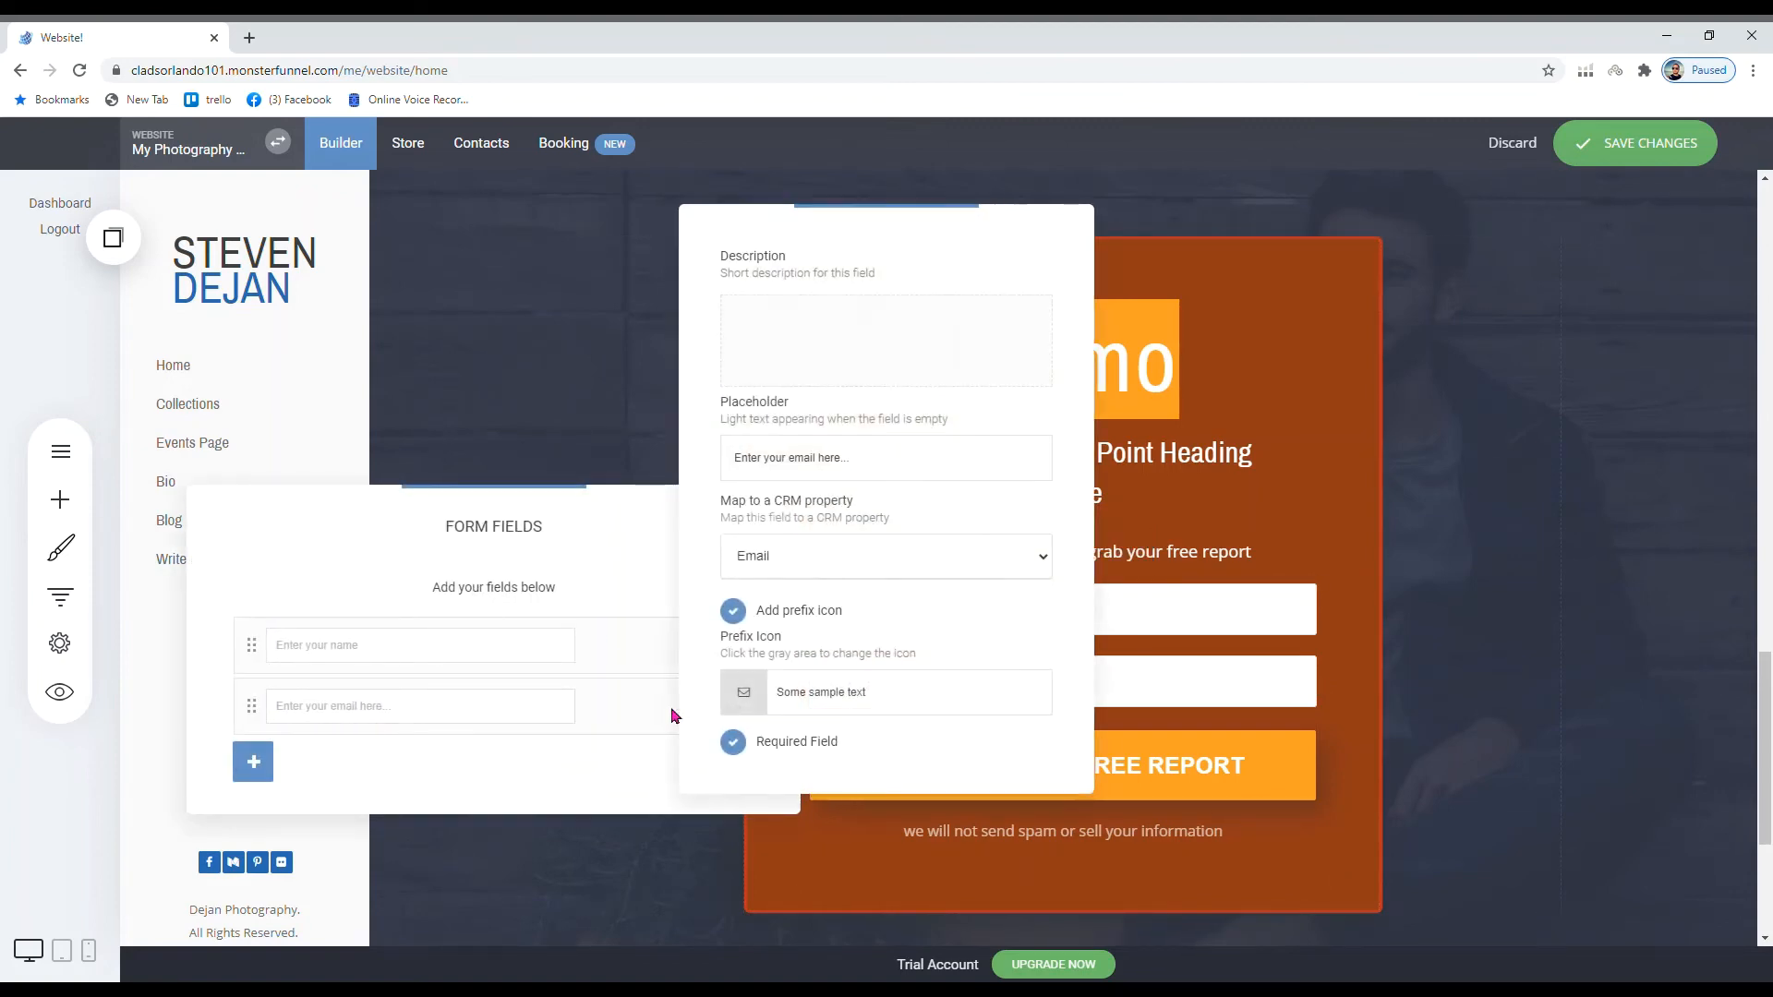
click(1109, 685)
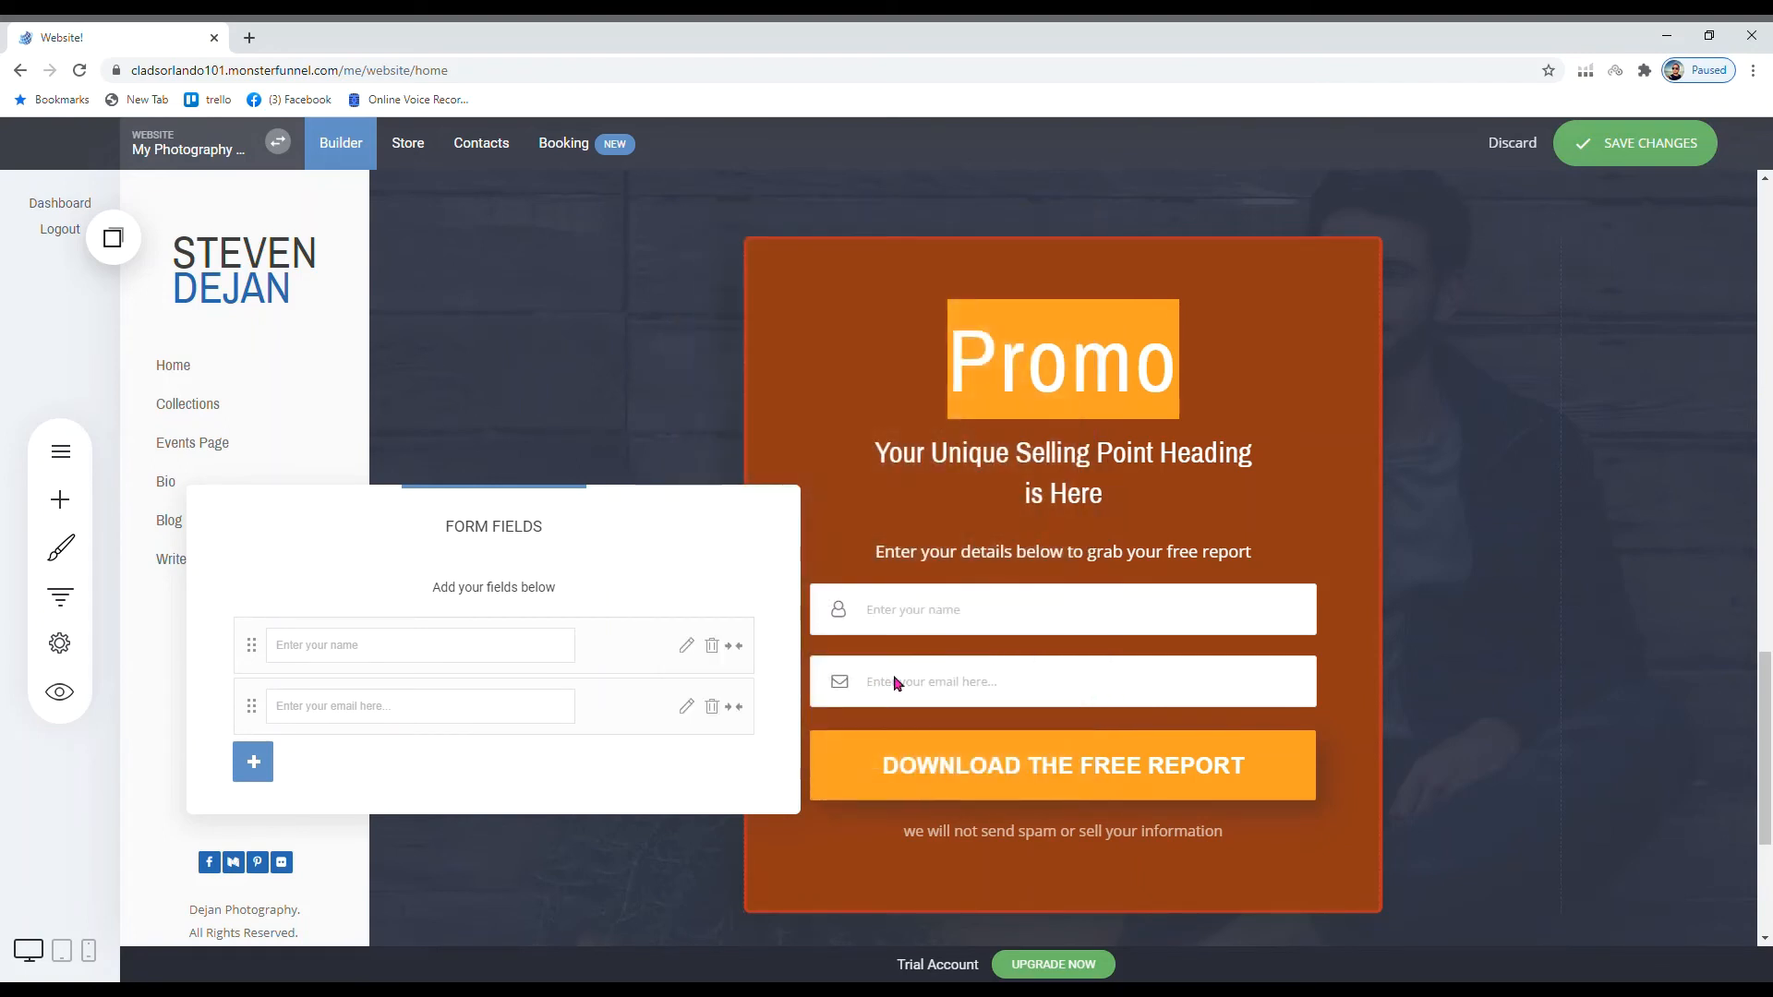
click(1085, 684)
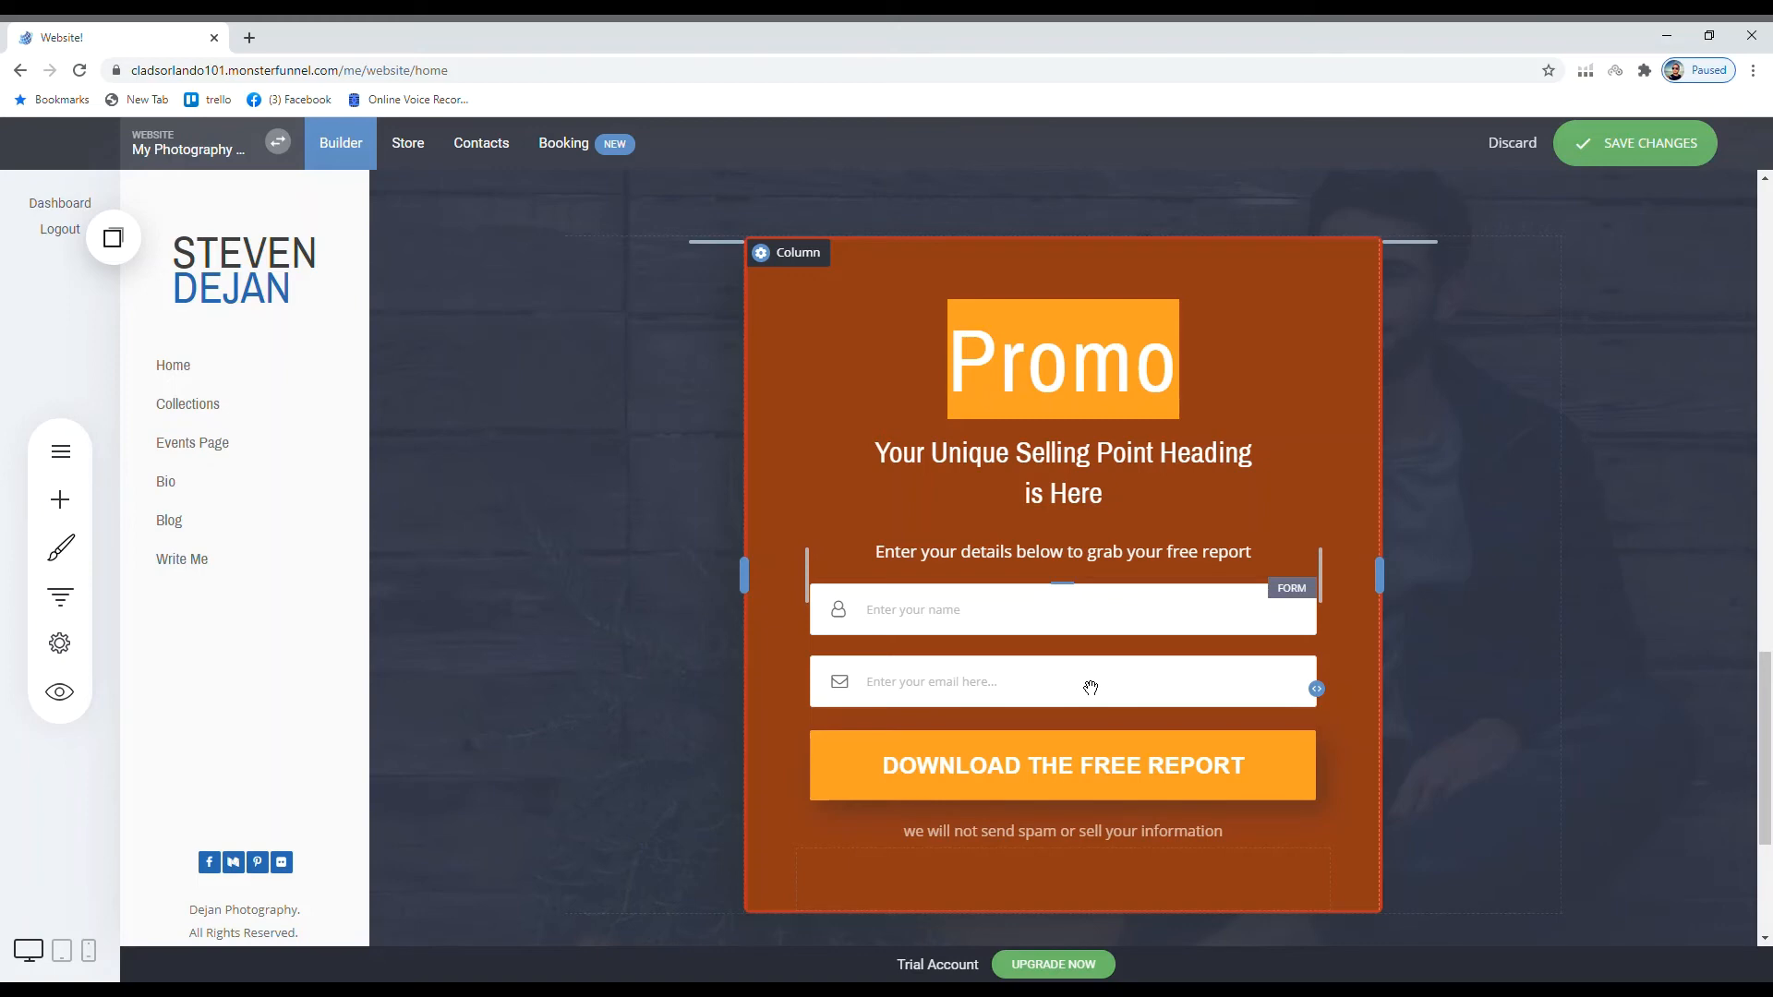
- Examine the CRM properties and common field types that can be added to the promo form, without adding any
double_click(1080, 763)
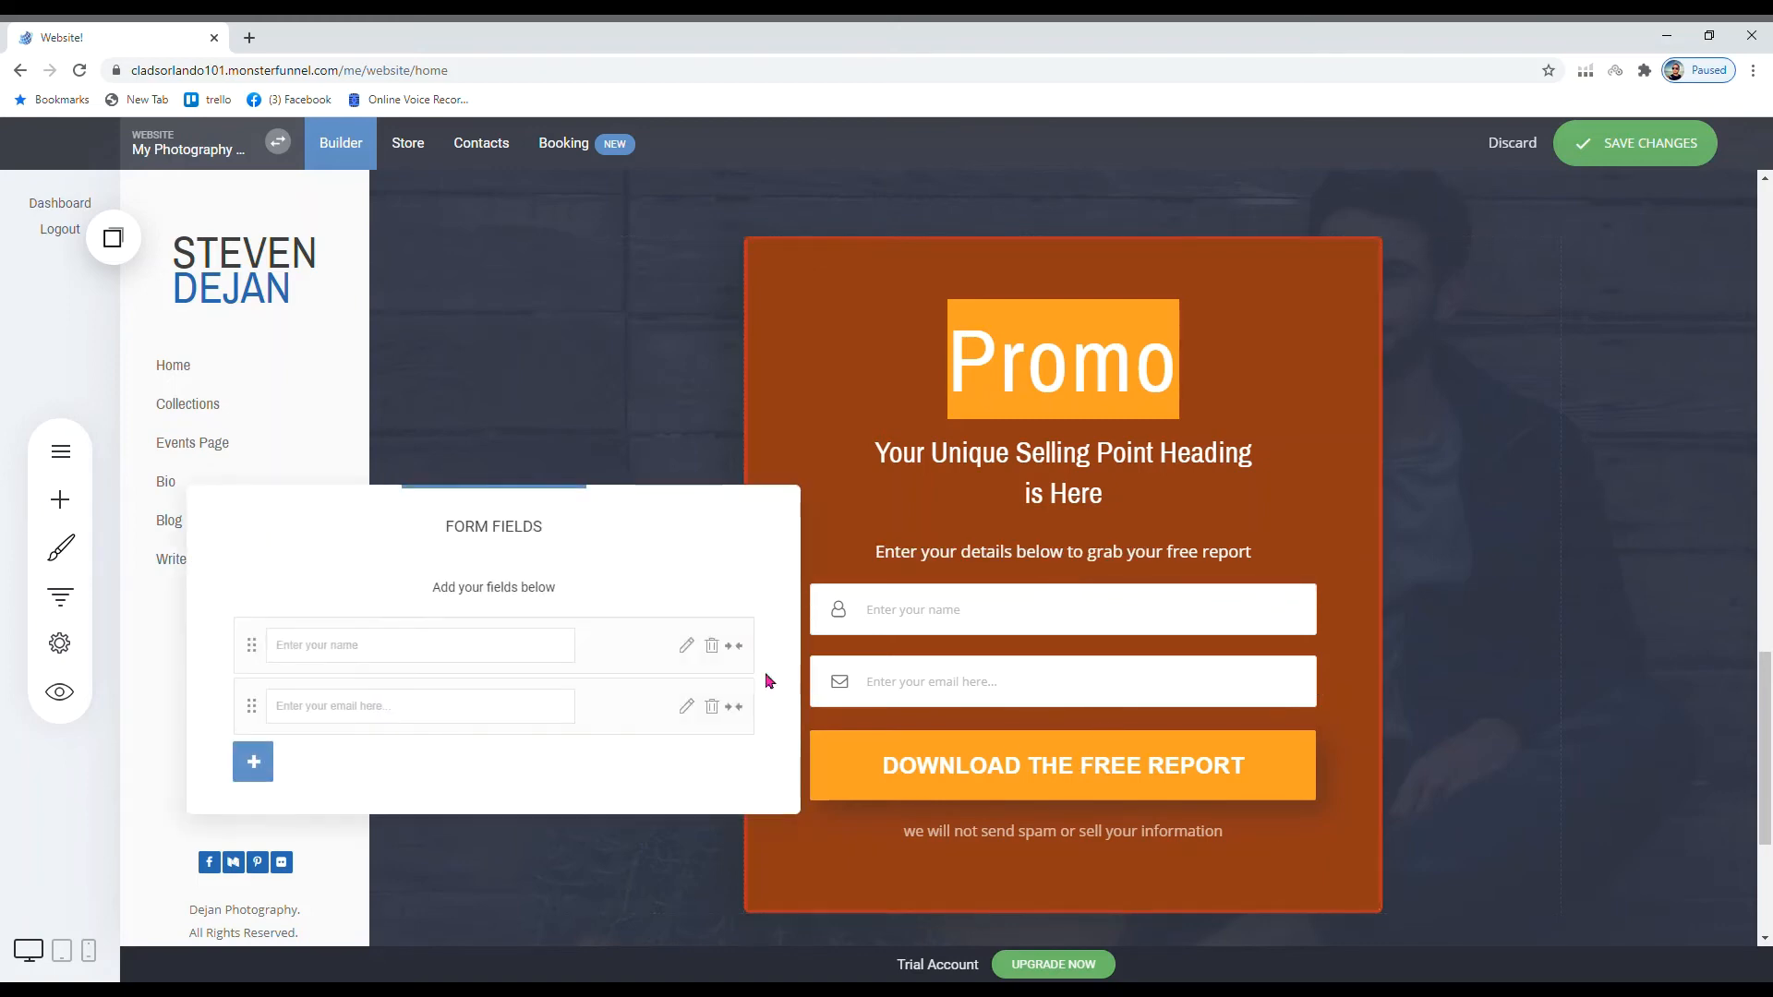
click(249, 774)
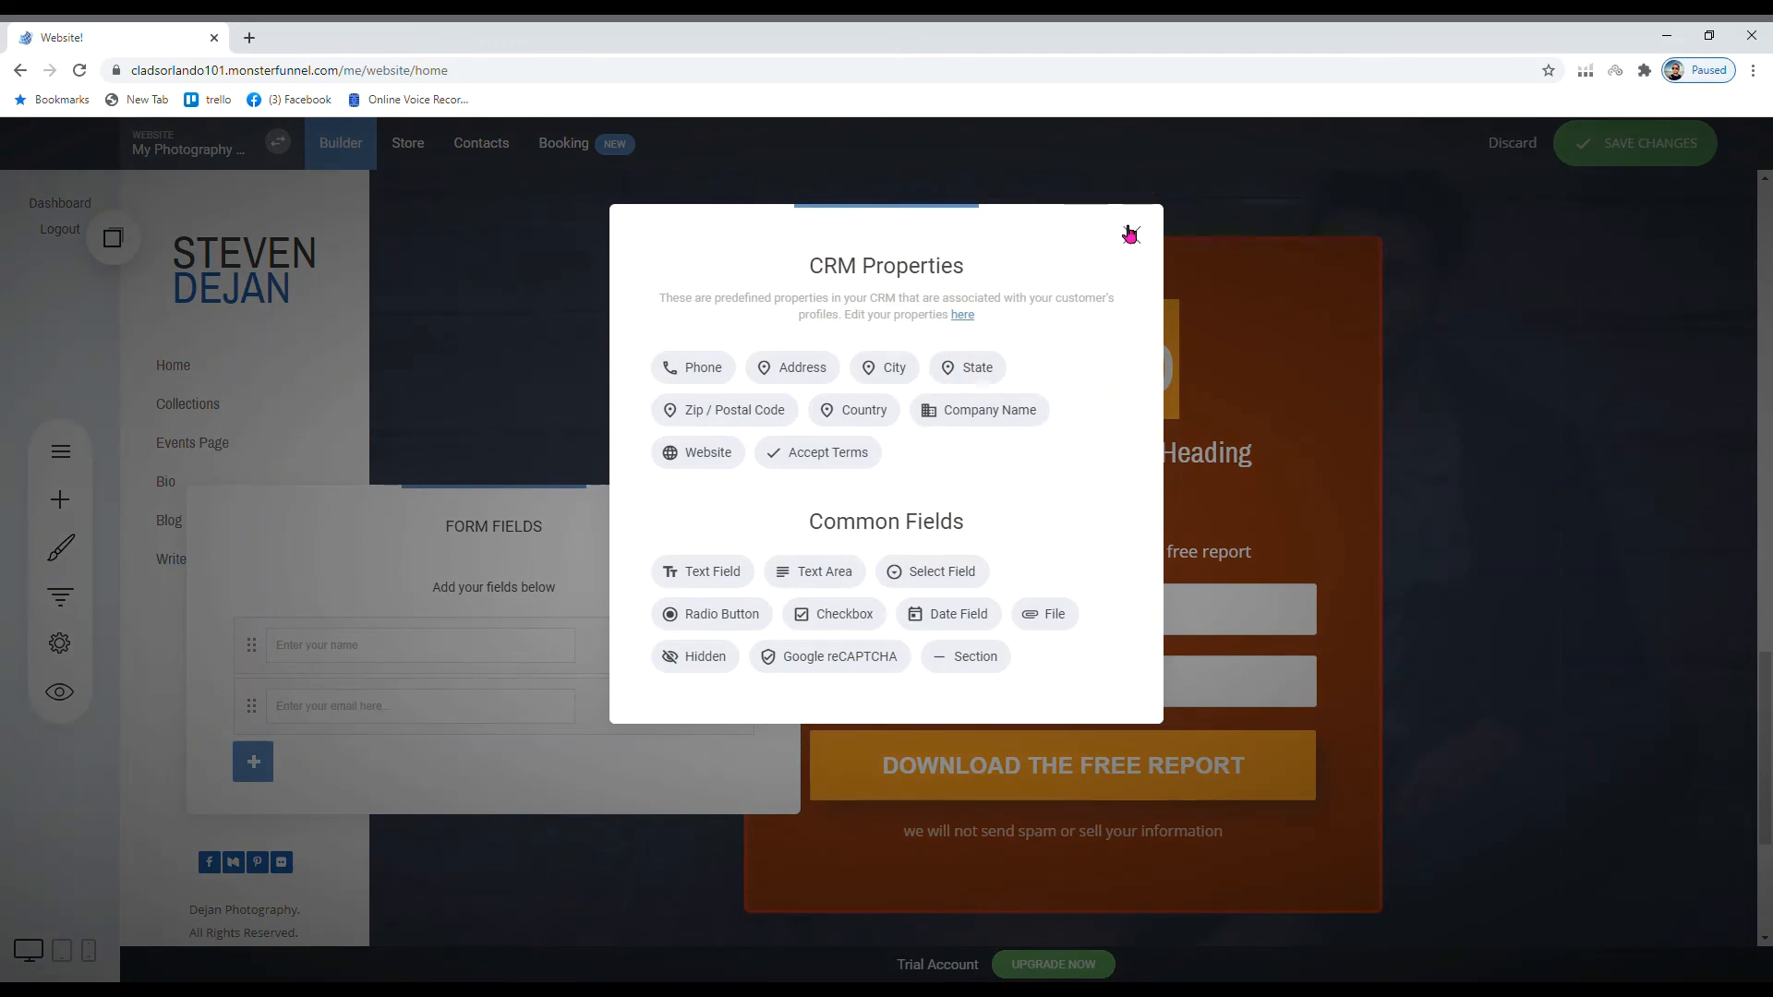
click(1128, 231)
click(812, 376)
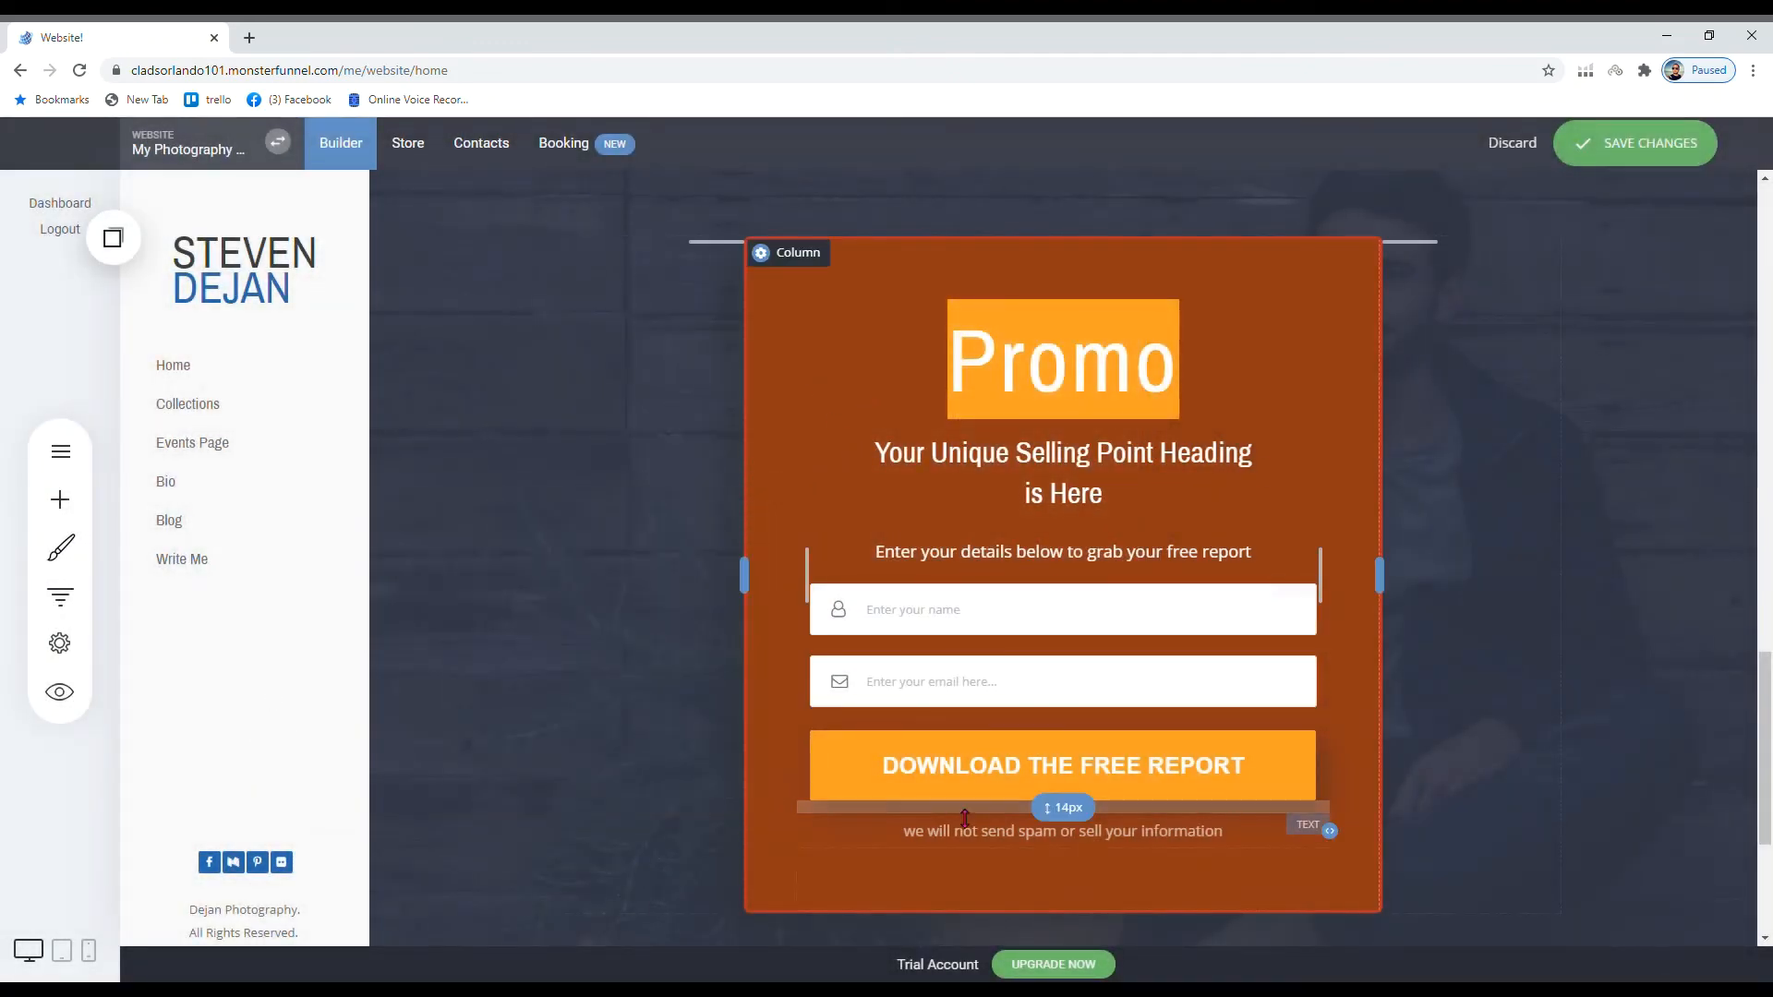
click(971, 801)
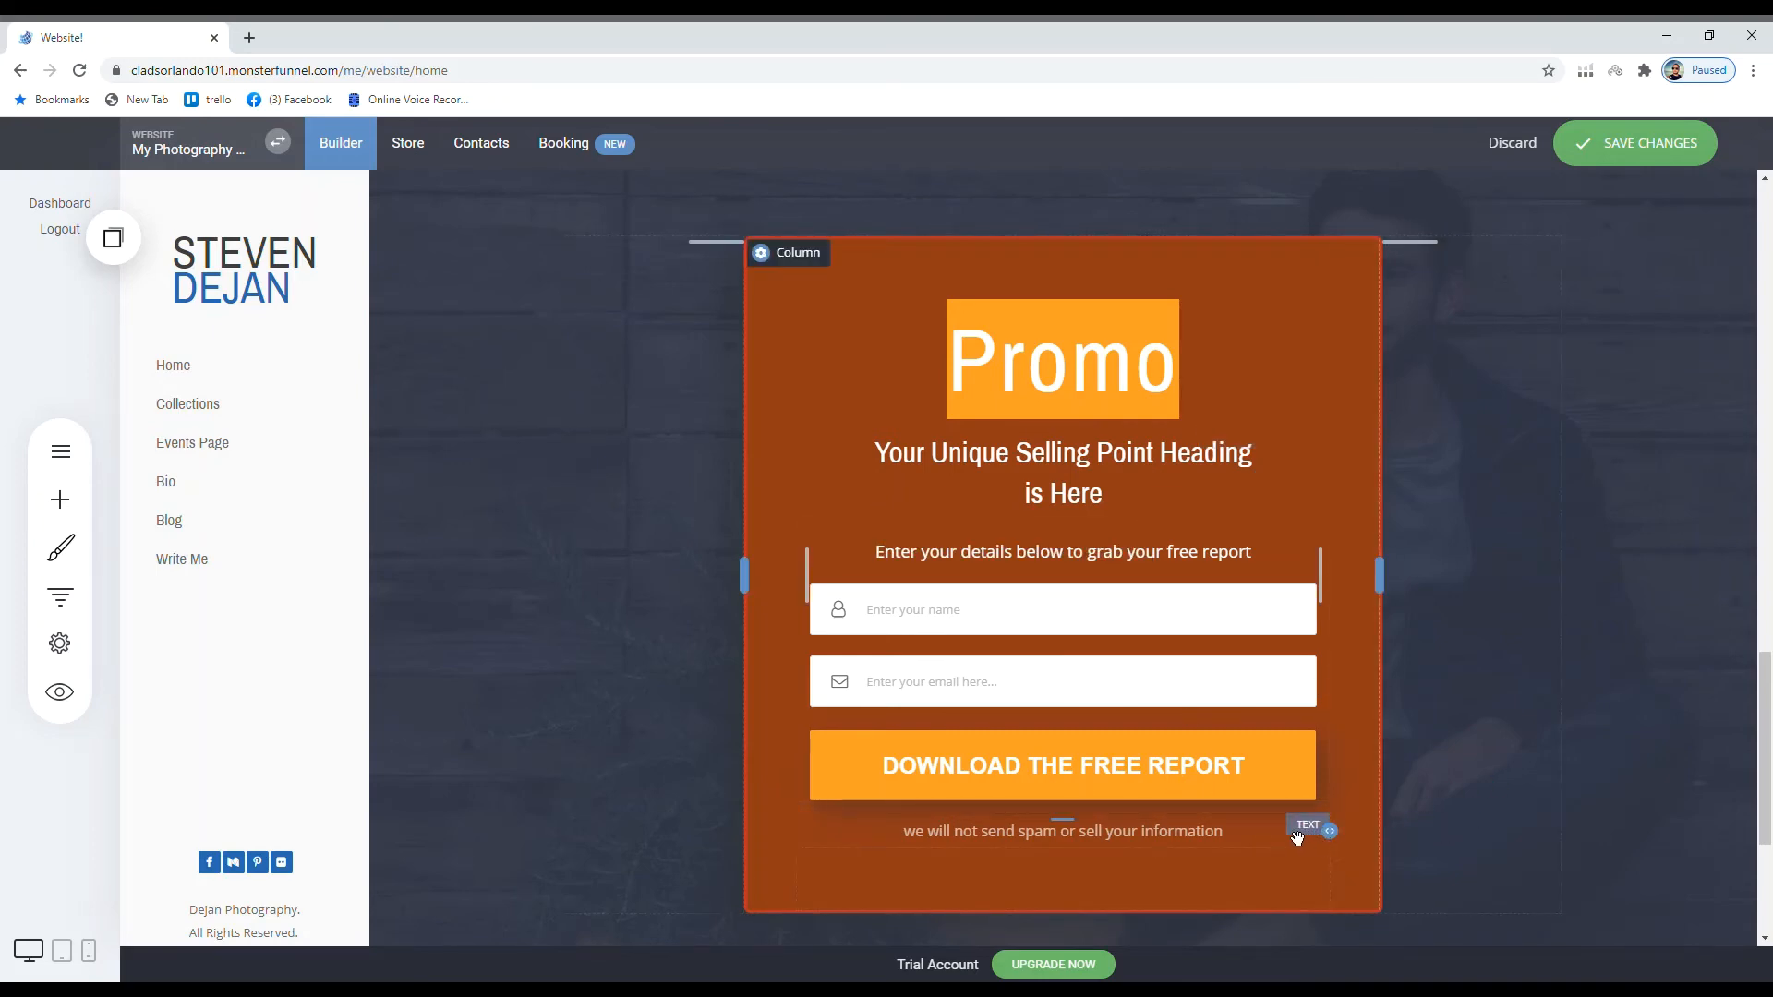
- Review the home page from the slider and gallery to the footer countdown and save the page changes
scroll(1297, 836, down, 4)
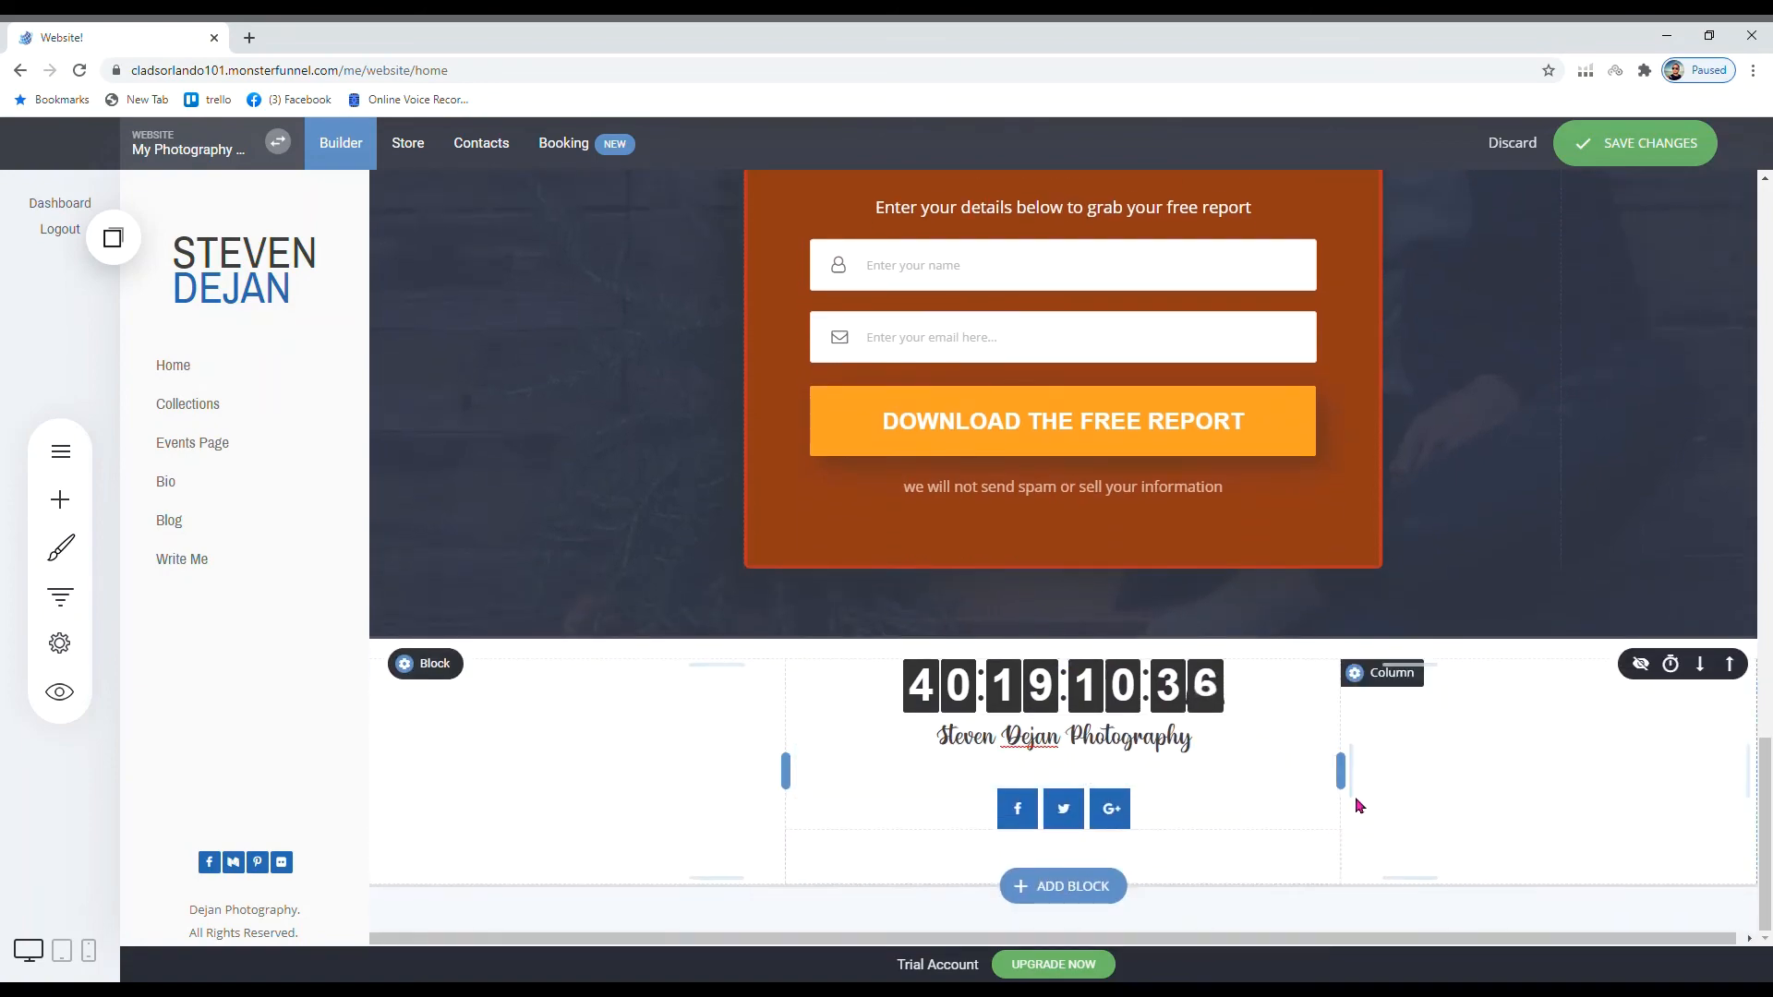
scroll(1145, 707, up, 15)
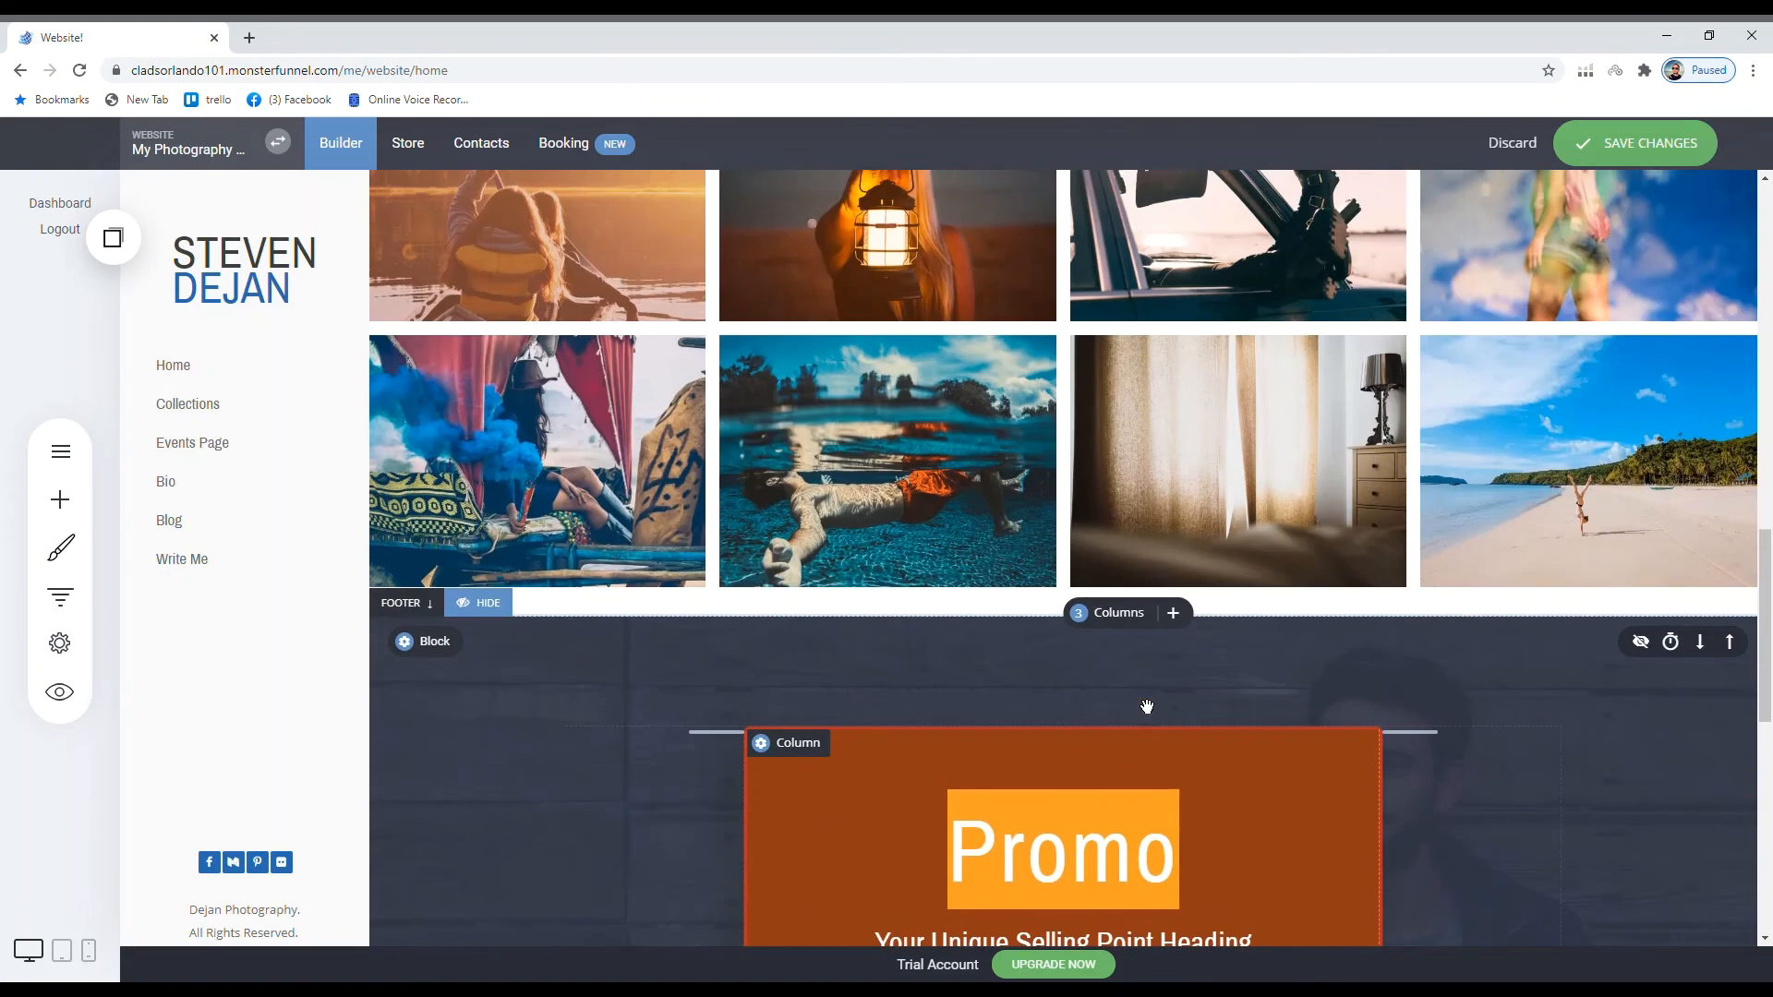
scroll(1146, 707, up, 8)
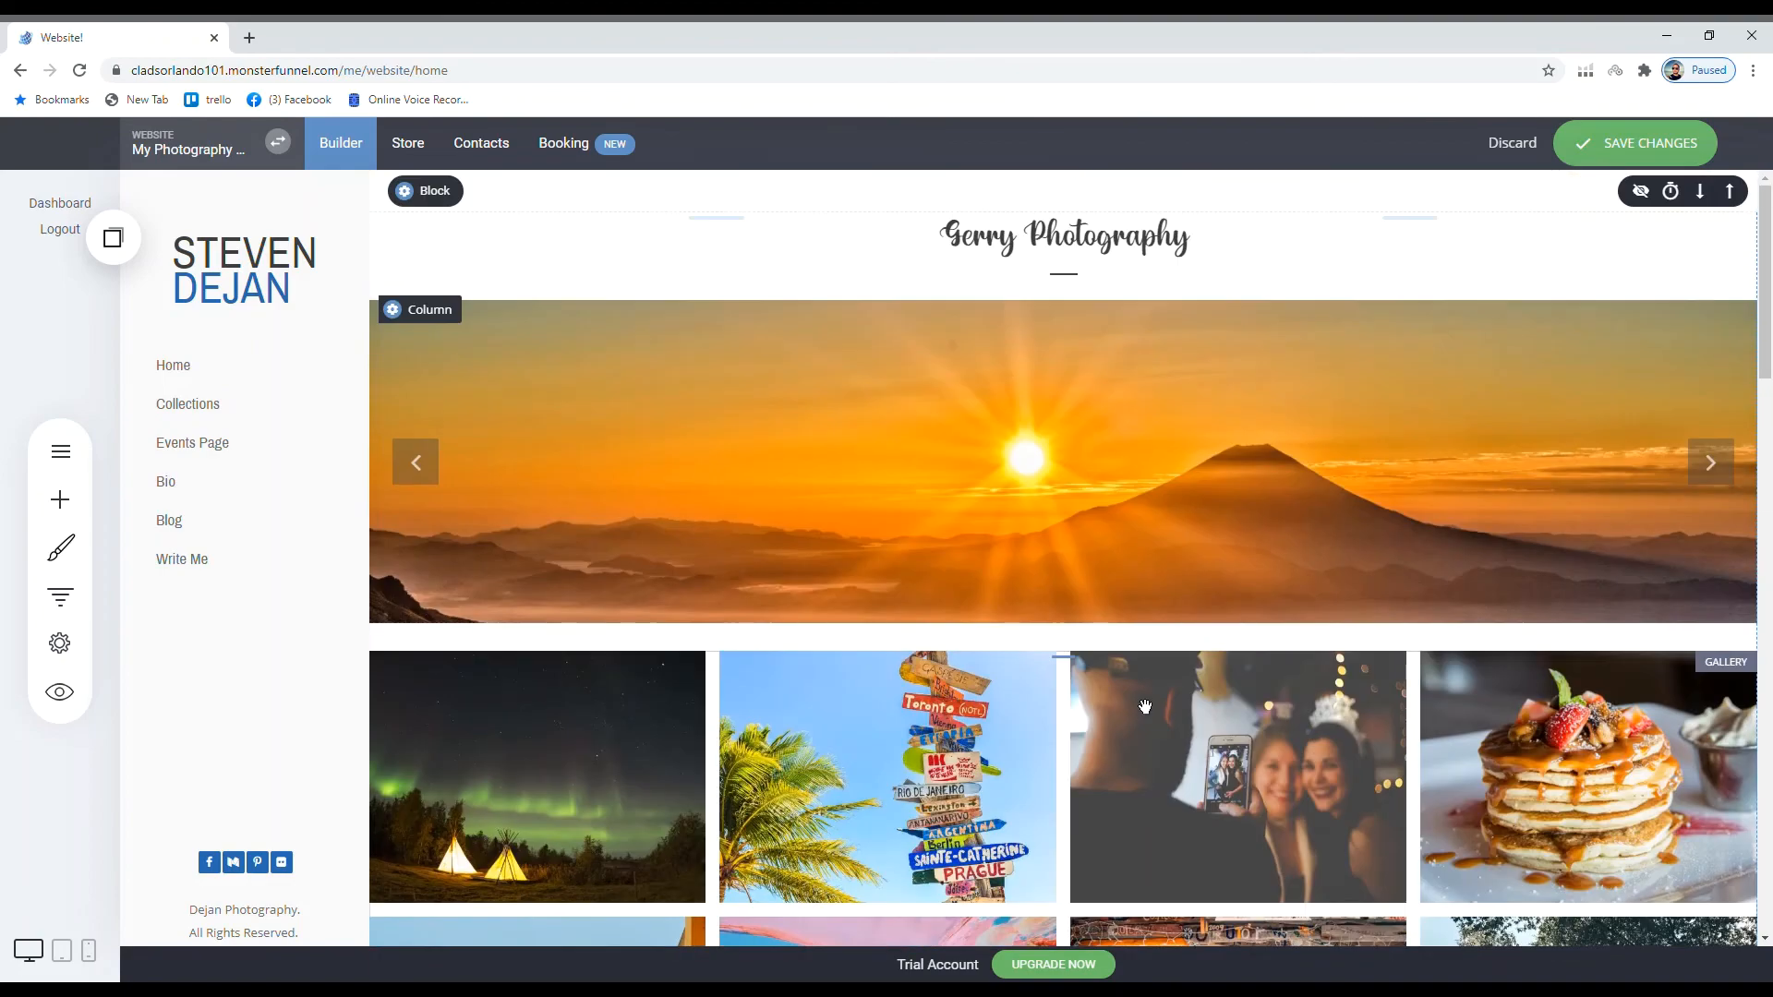
scroll(1146, 706, down, 20)
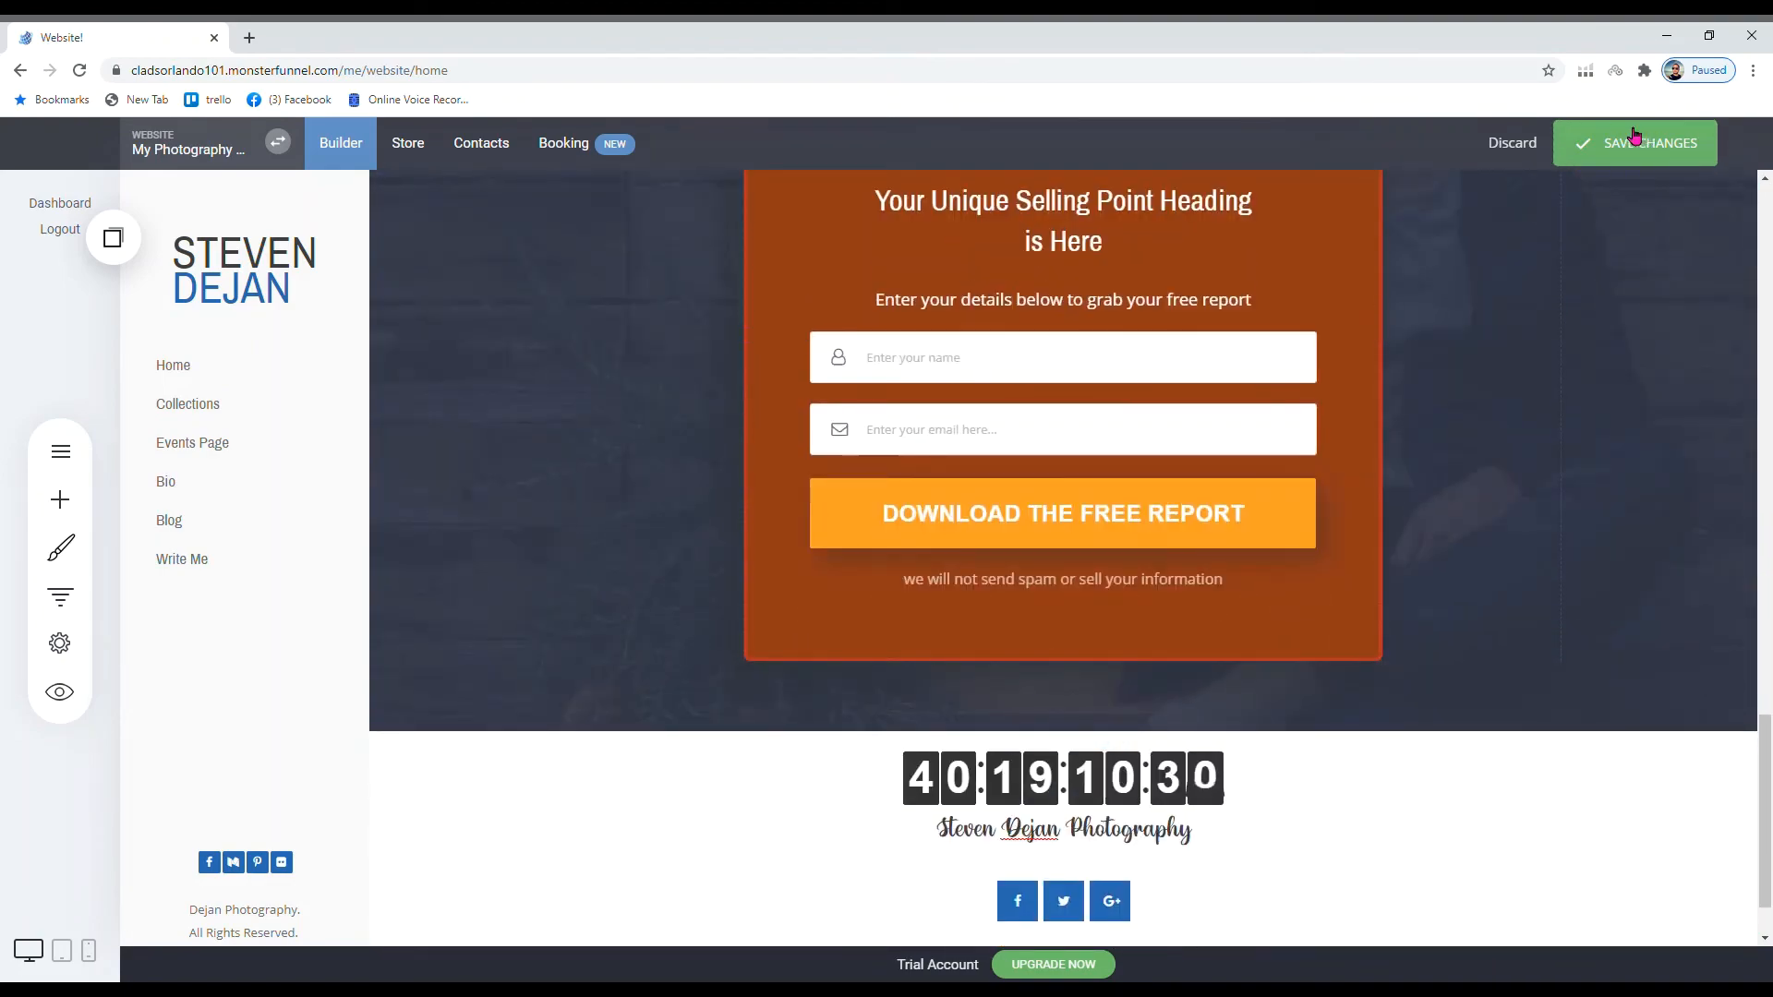
click(1634, 139)
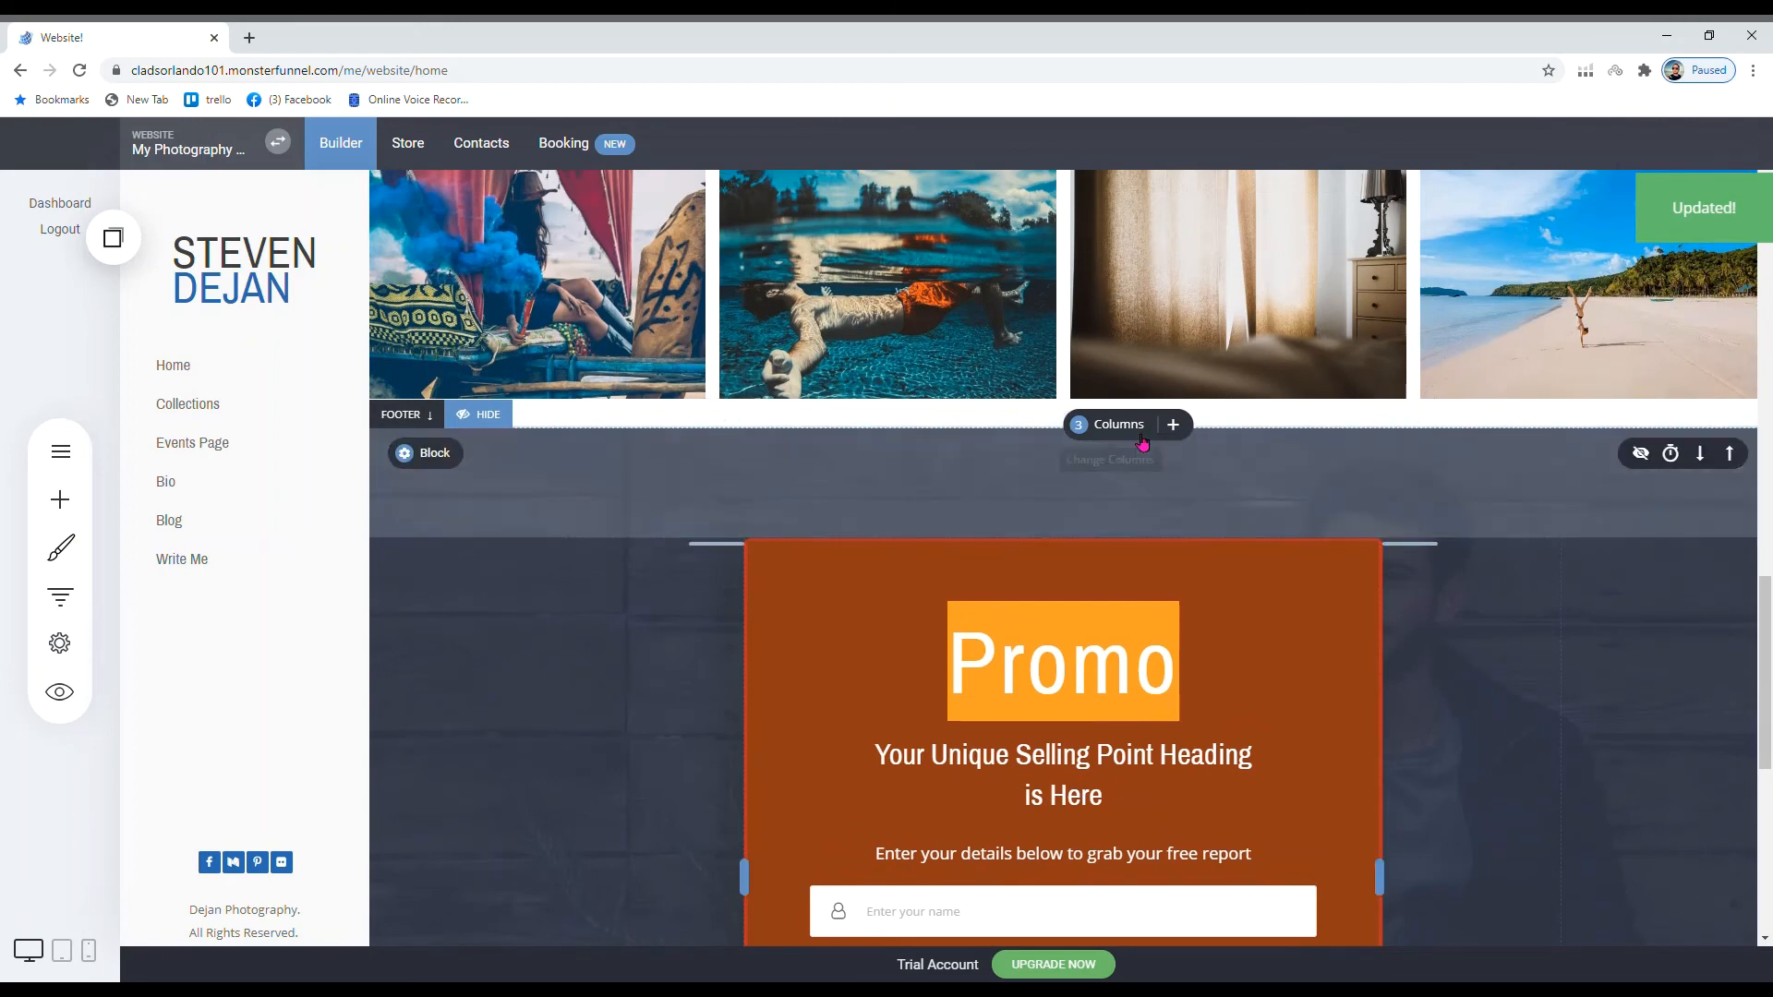
- Delete the whole promo form block between the gallery and the countdown block
click(459, 473)
click(407, 446)
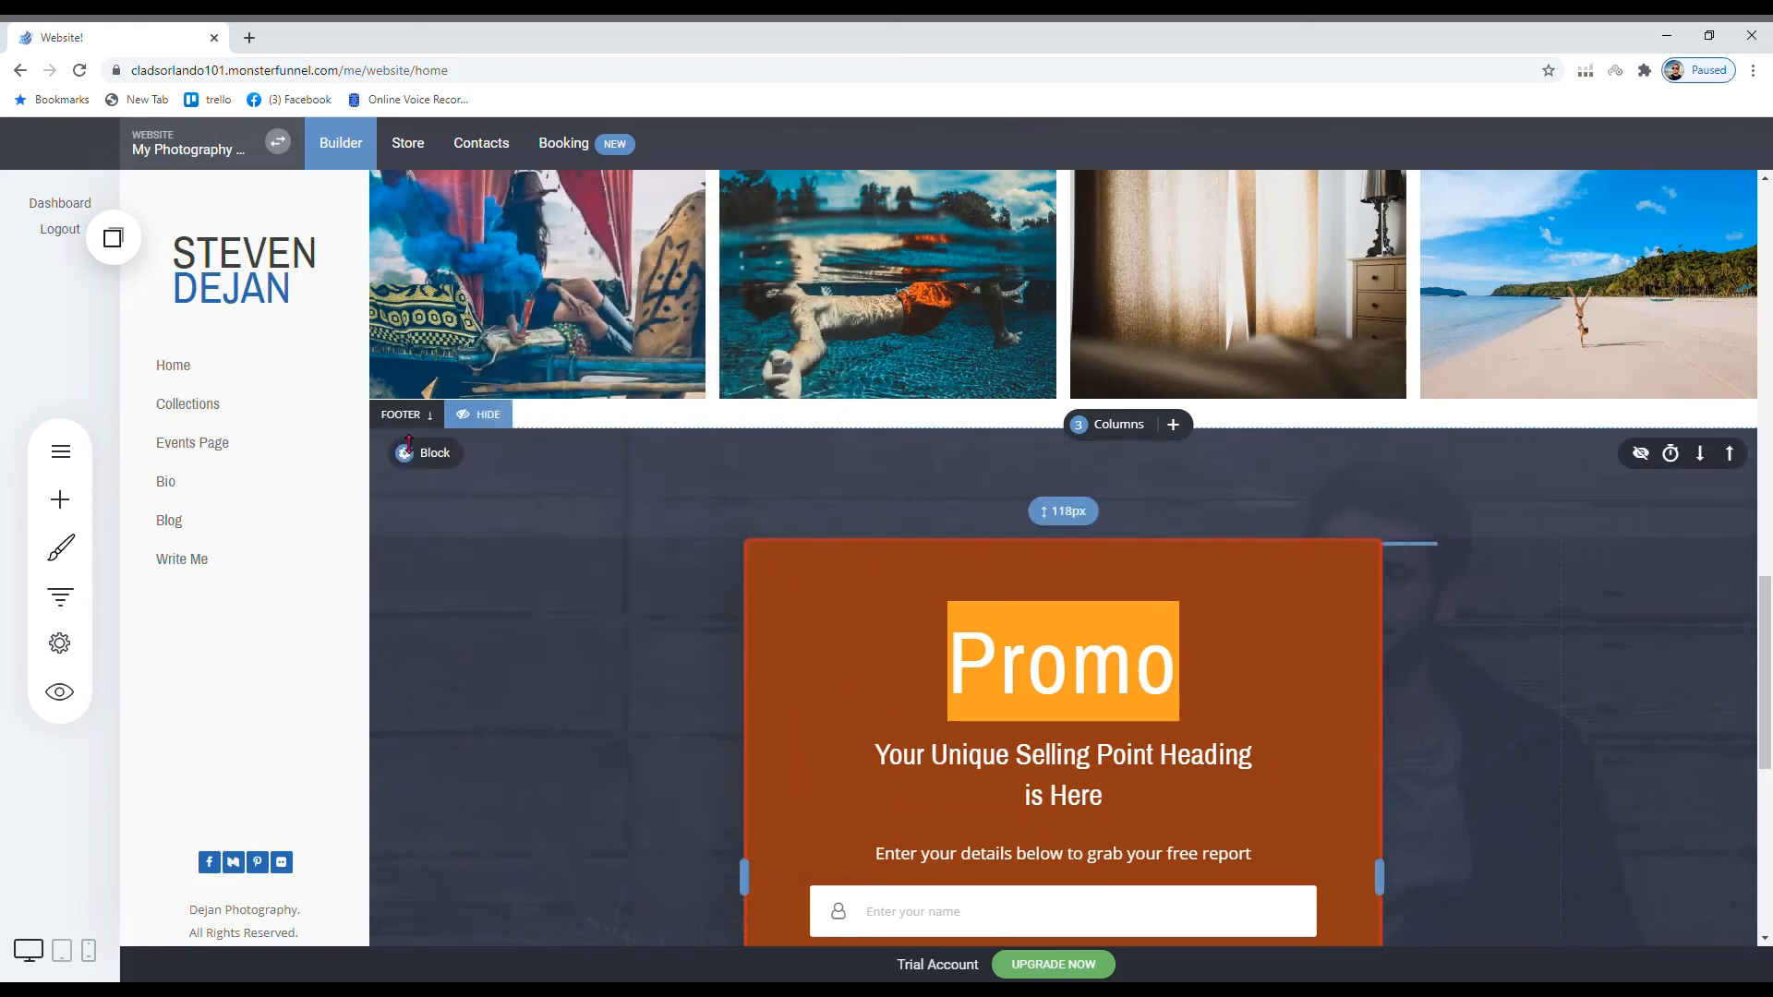
mouse_move(407, 449)
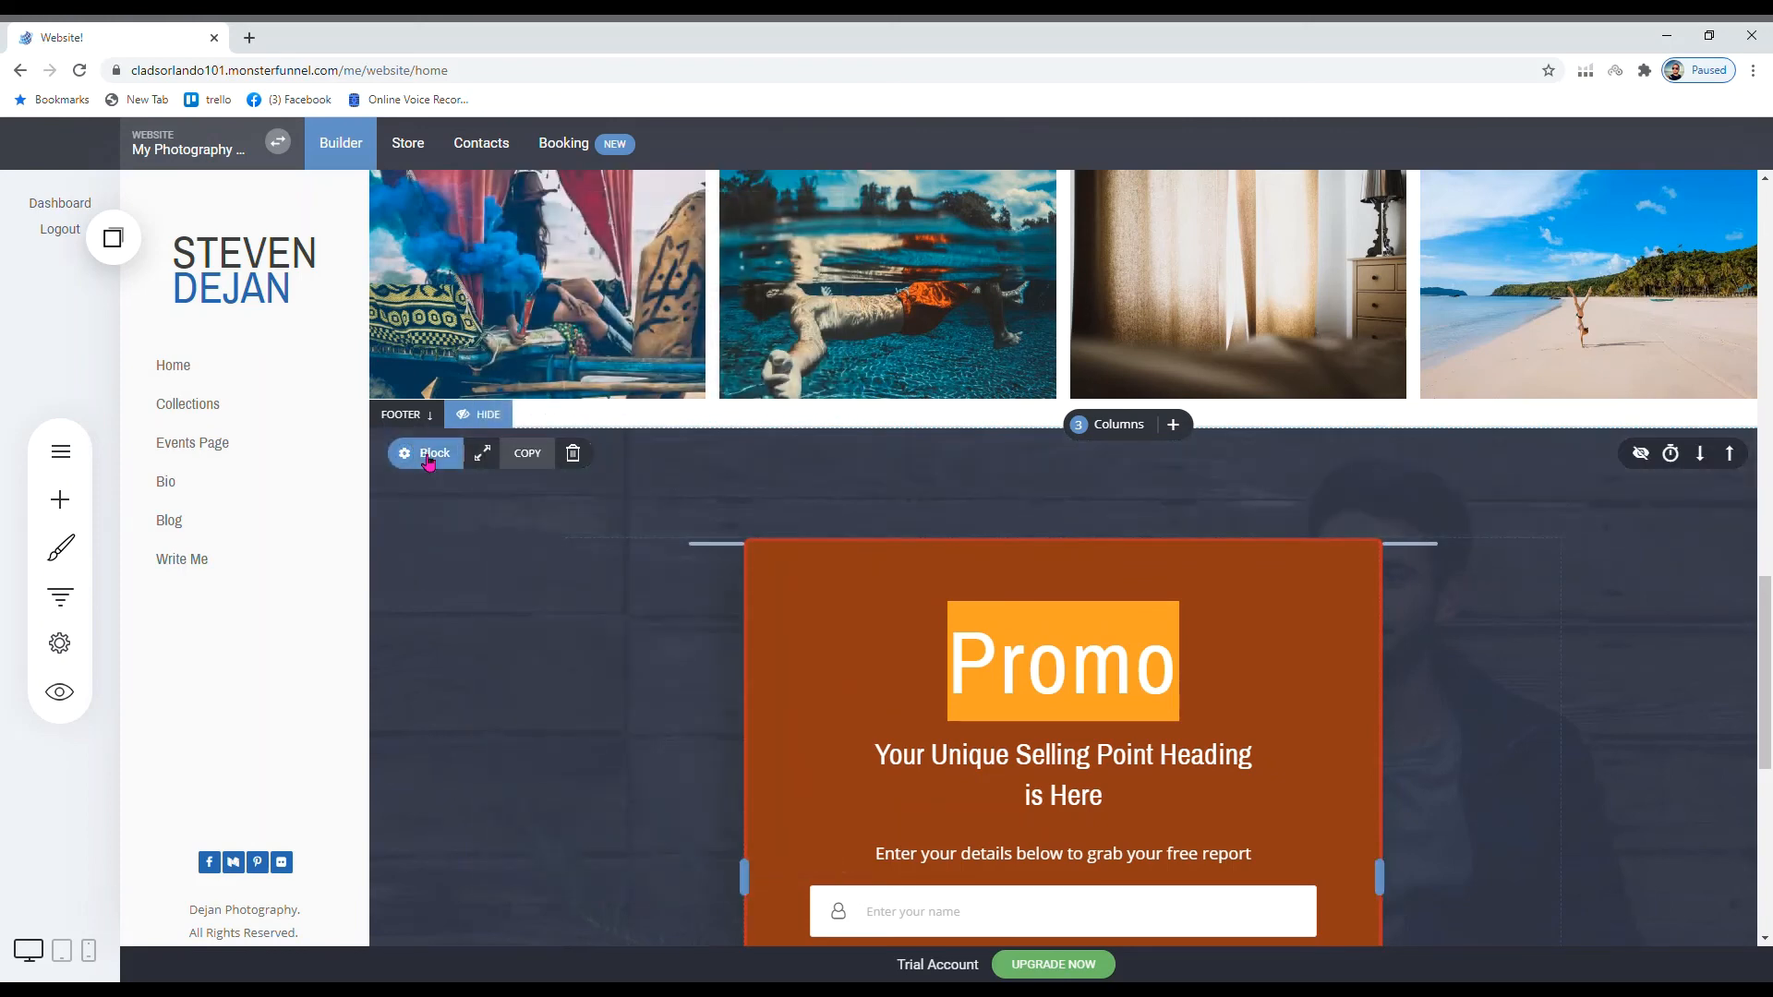
click(574, 454)
click(1001, 540)
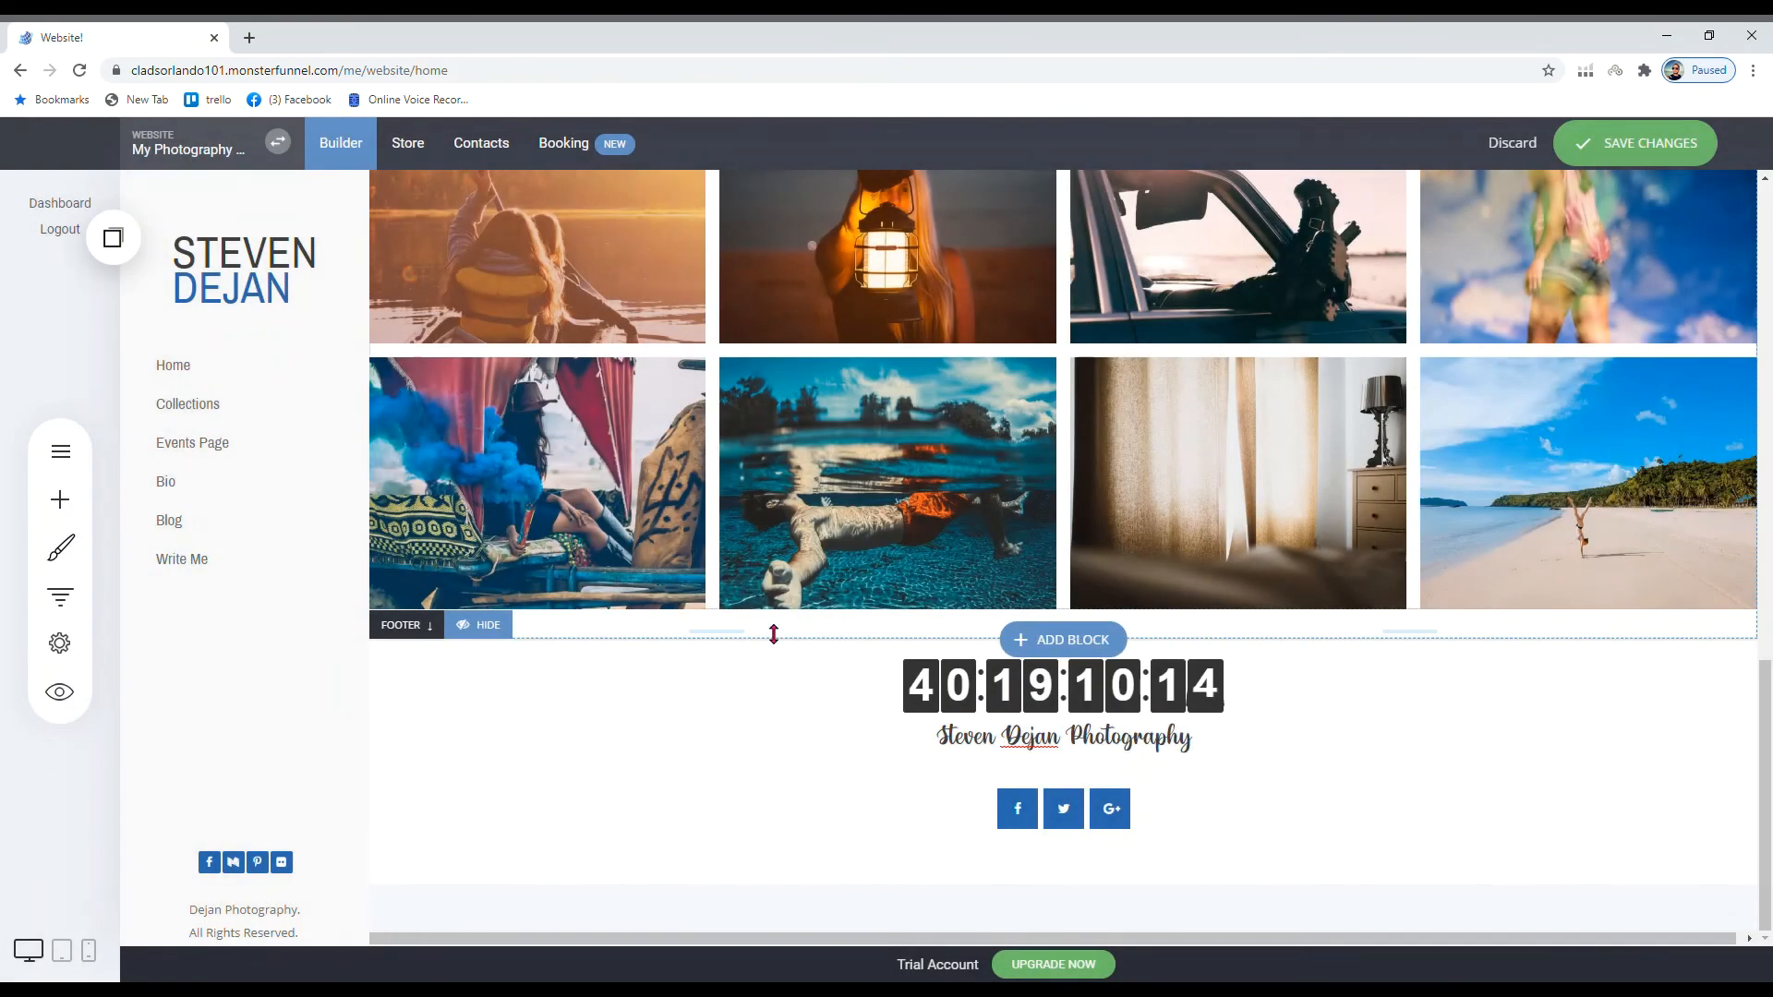
- Browse the Video, Galleries, Team & Testimonials, Opt-In / Contact and Footers block templates, leaving the library without adding a block
scroll(525, 624, up, 2)
scroll(524, 624, up, 10)
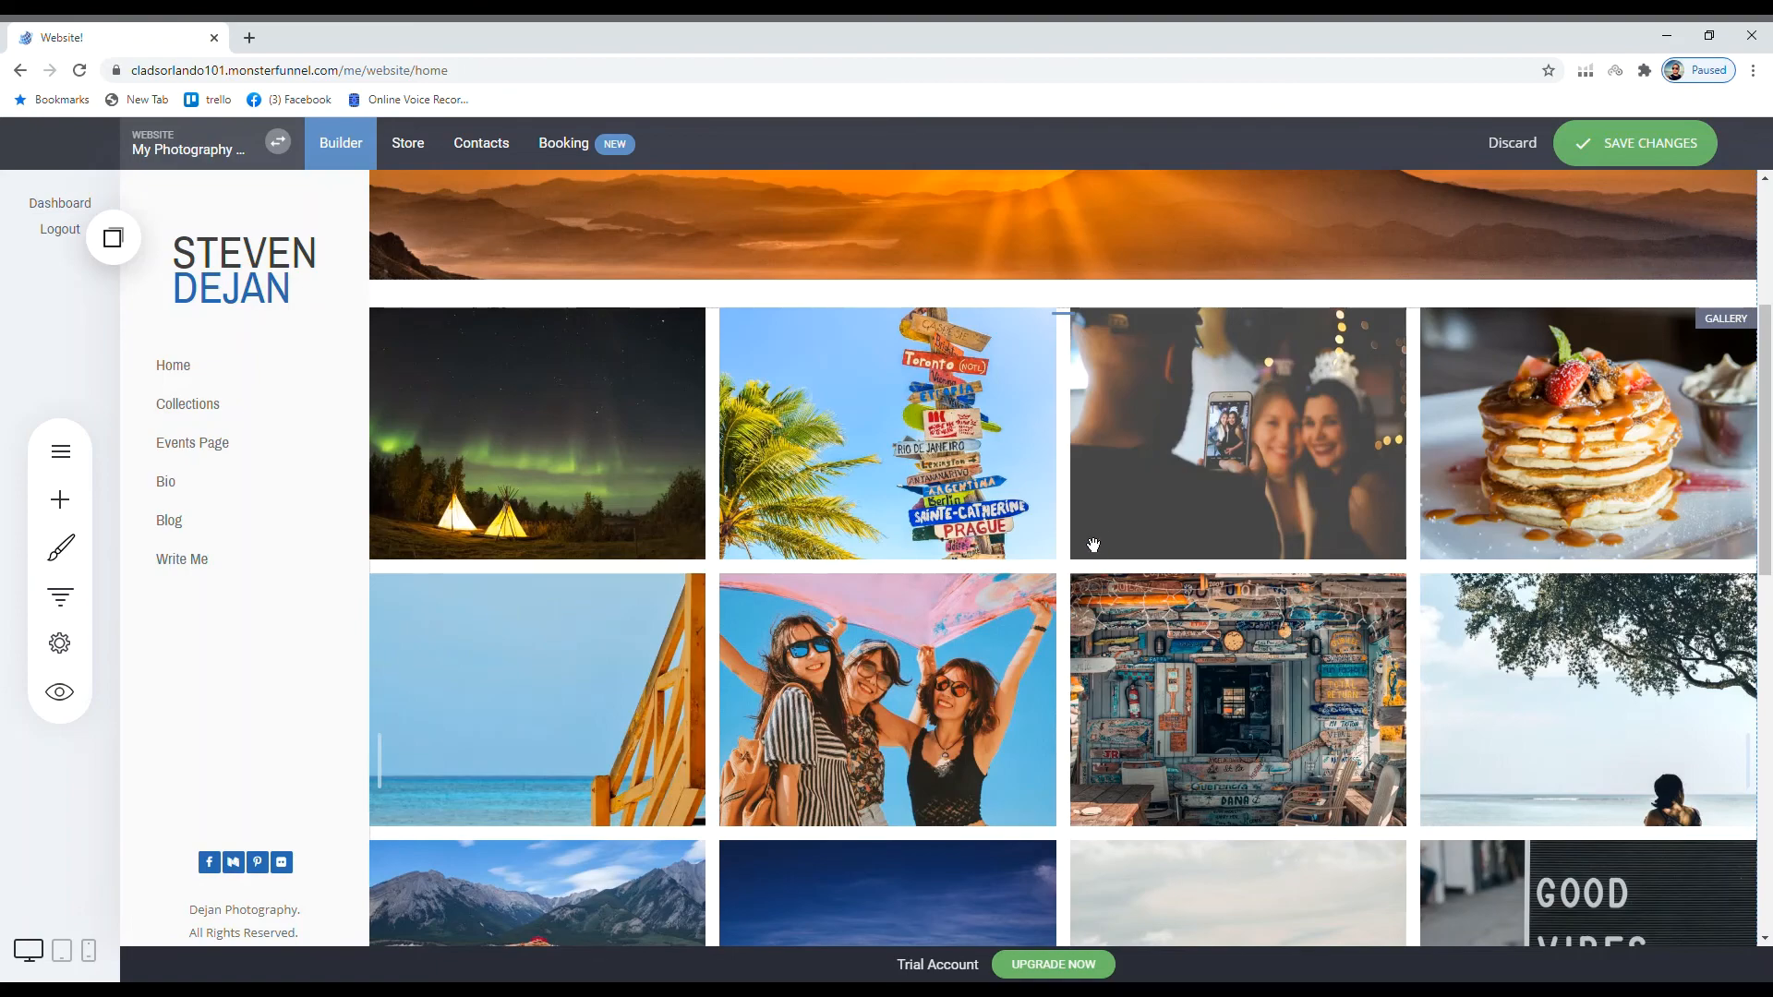
scroll(952, 646, down, 10)
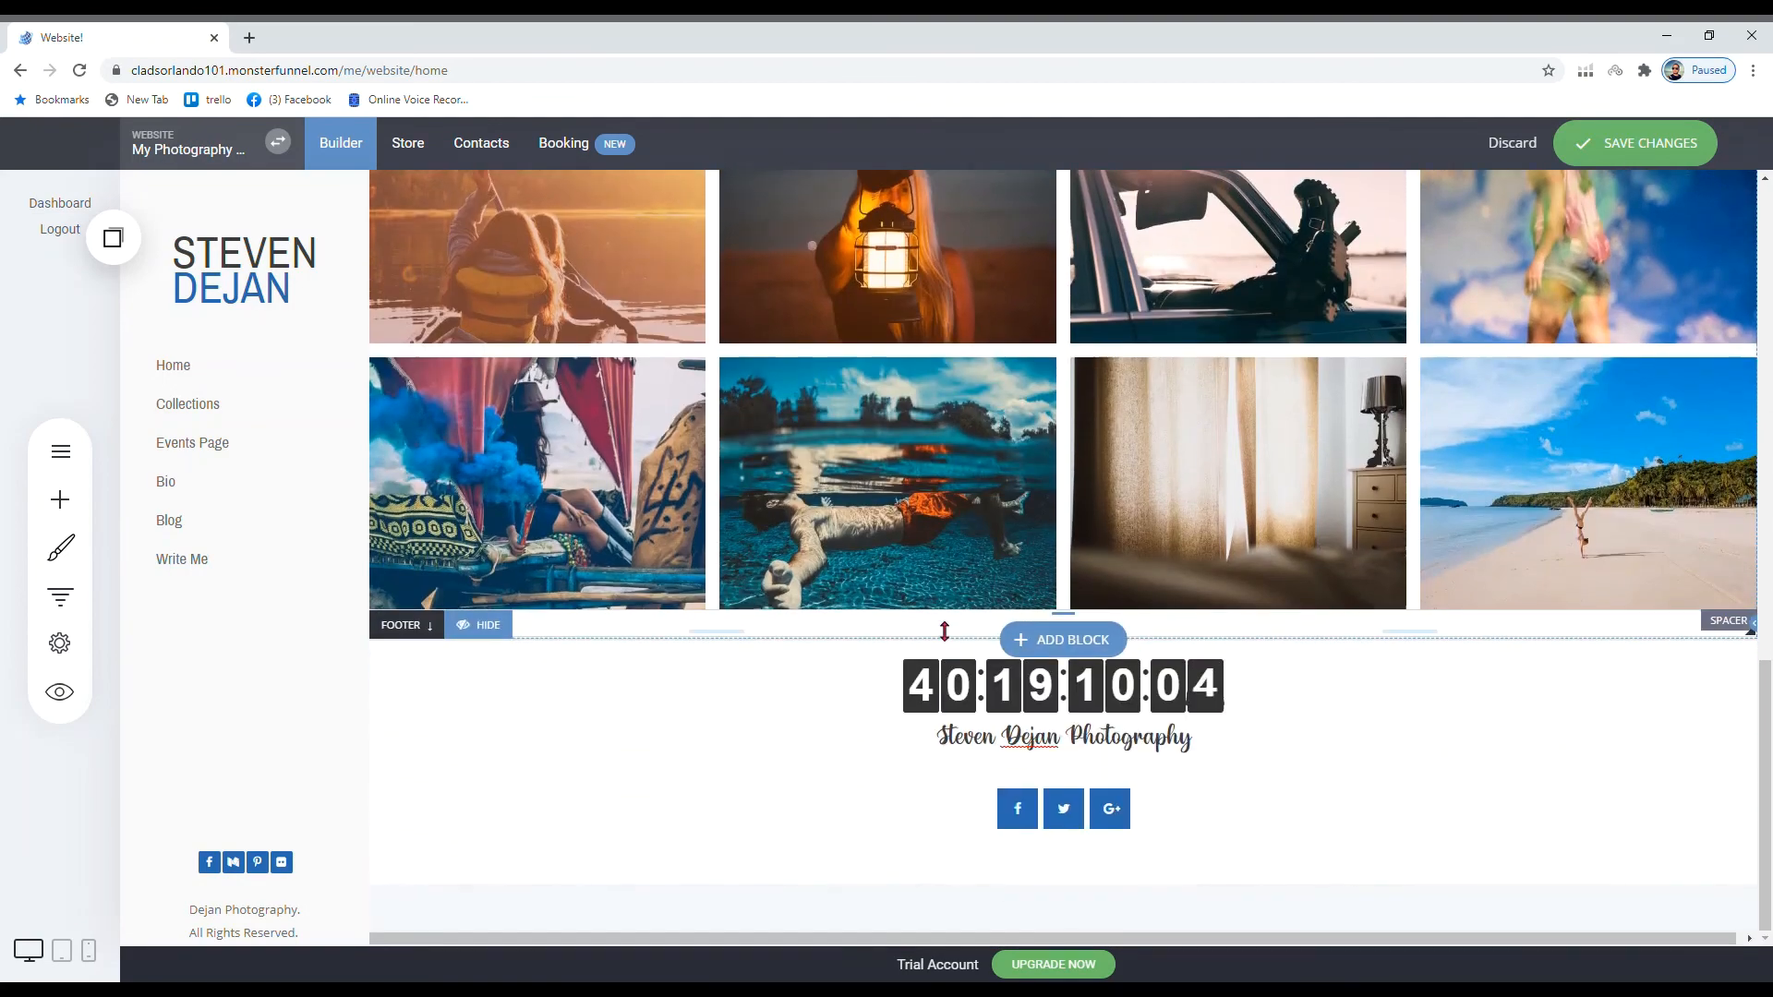
click(1064, 641)
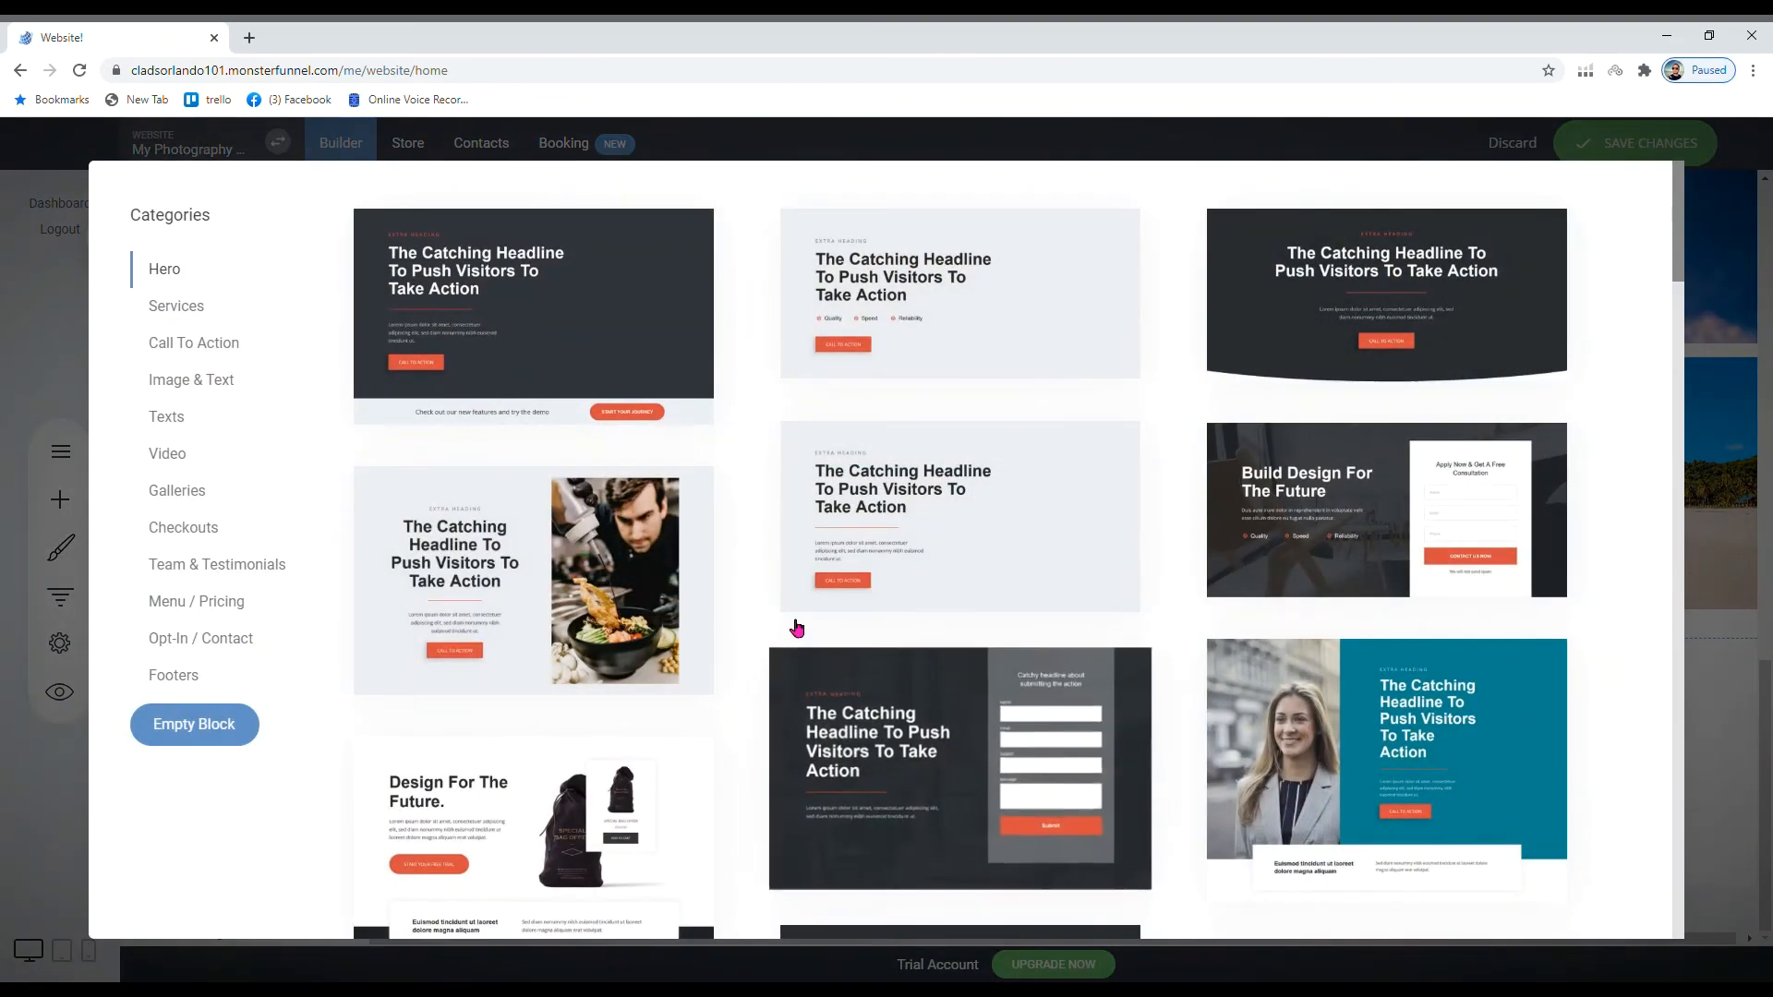
click(207, 468)
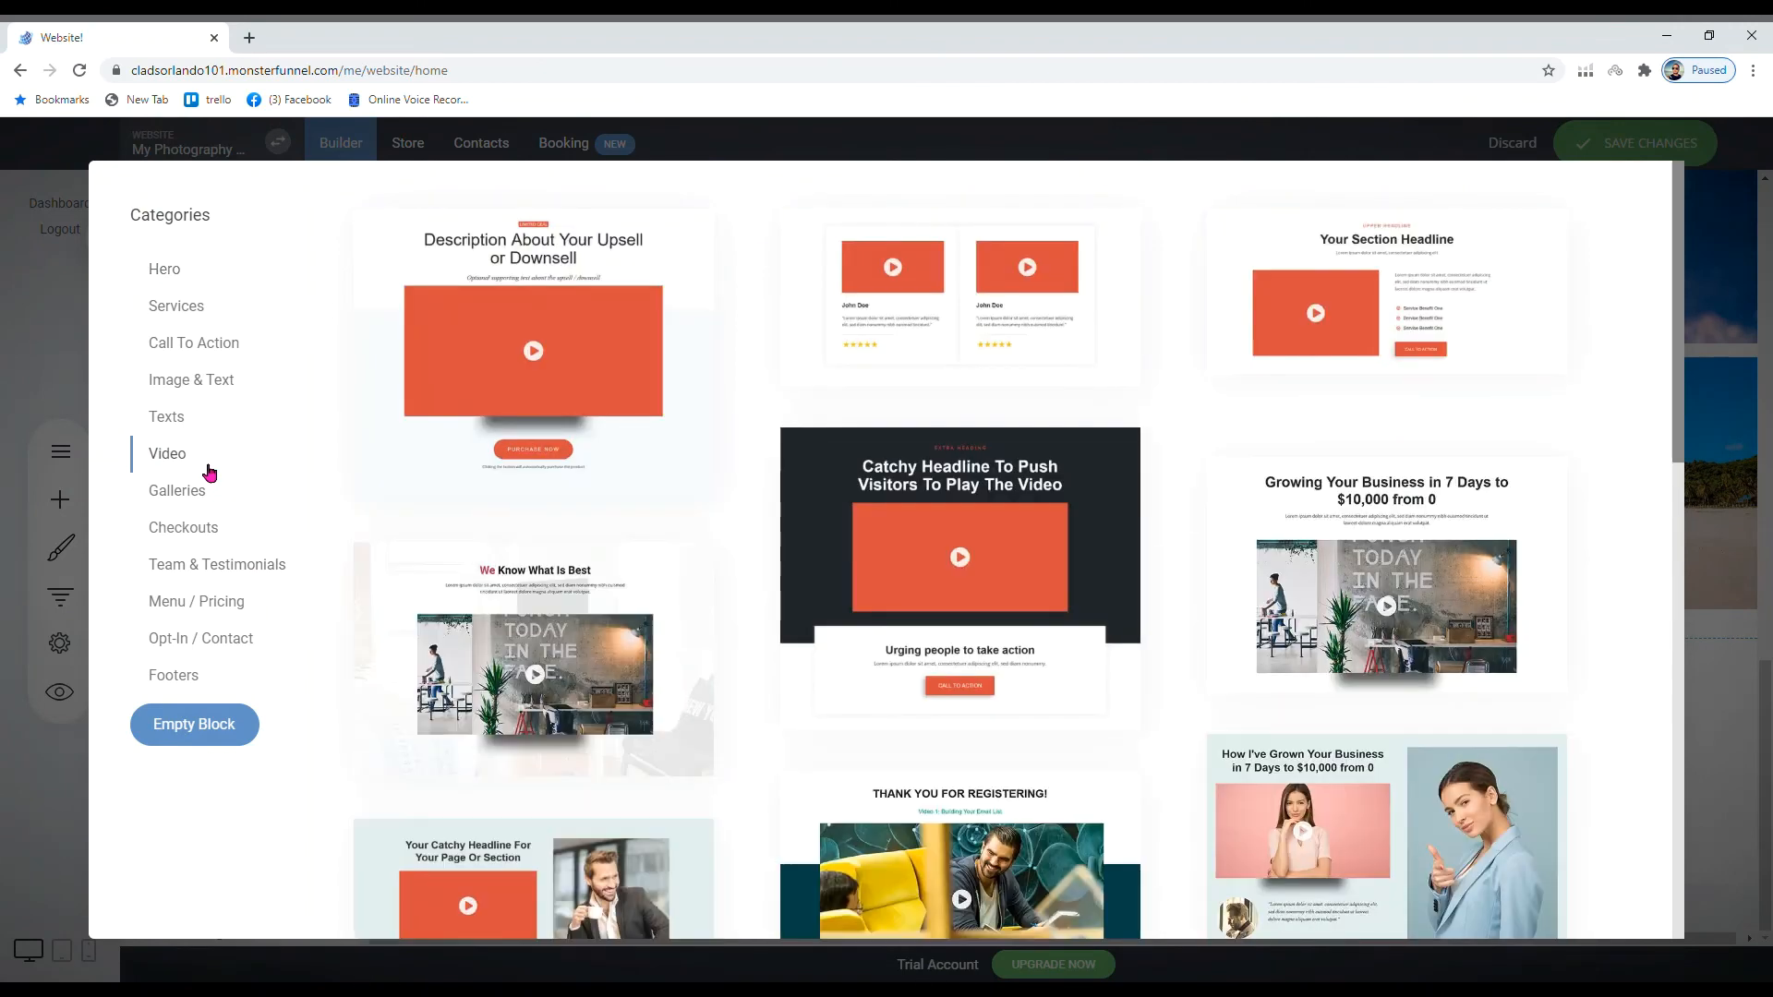
click(207, 495)
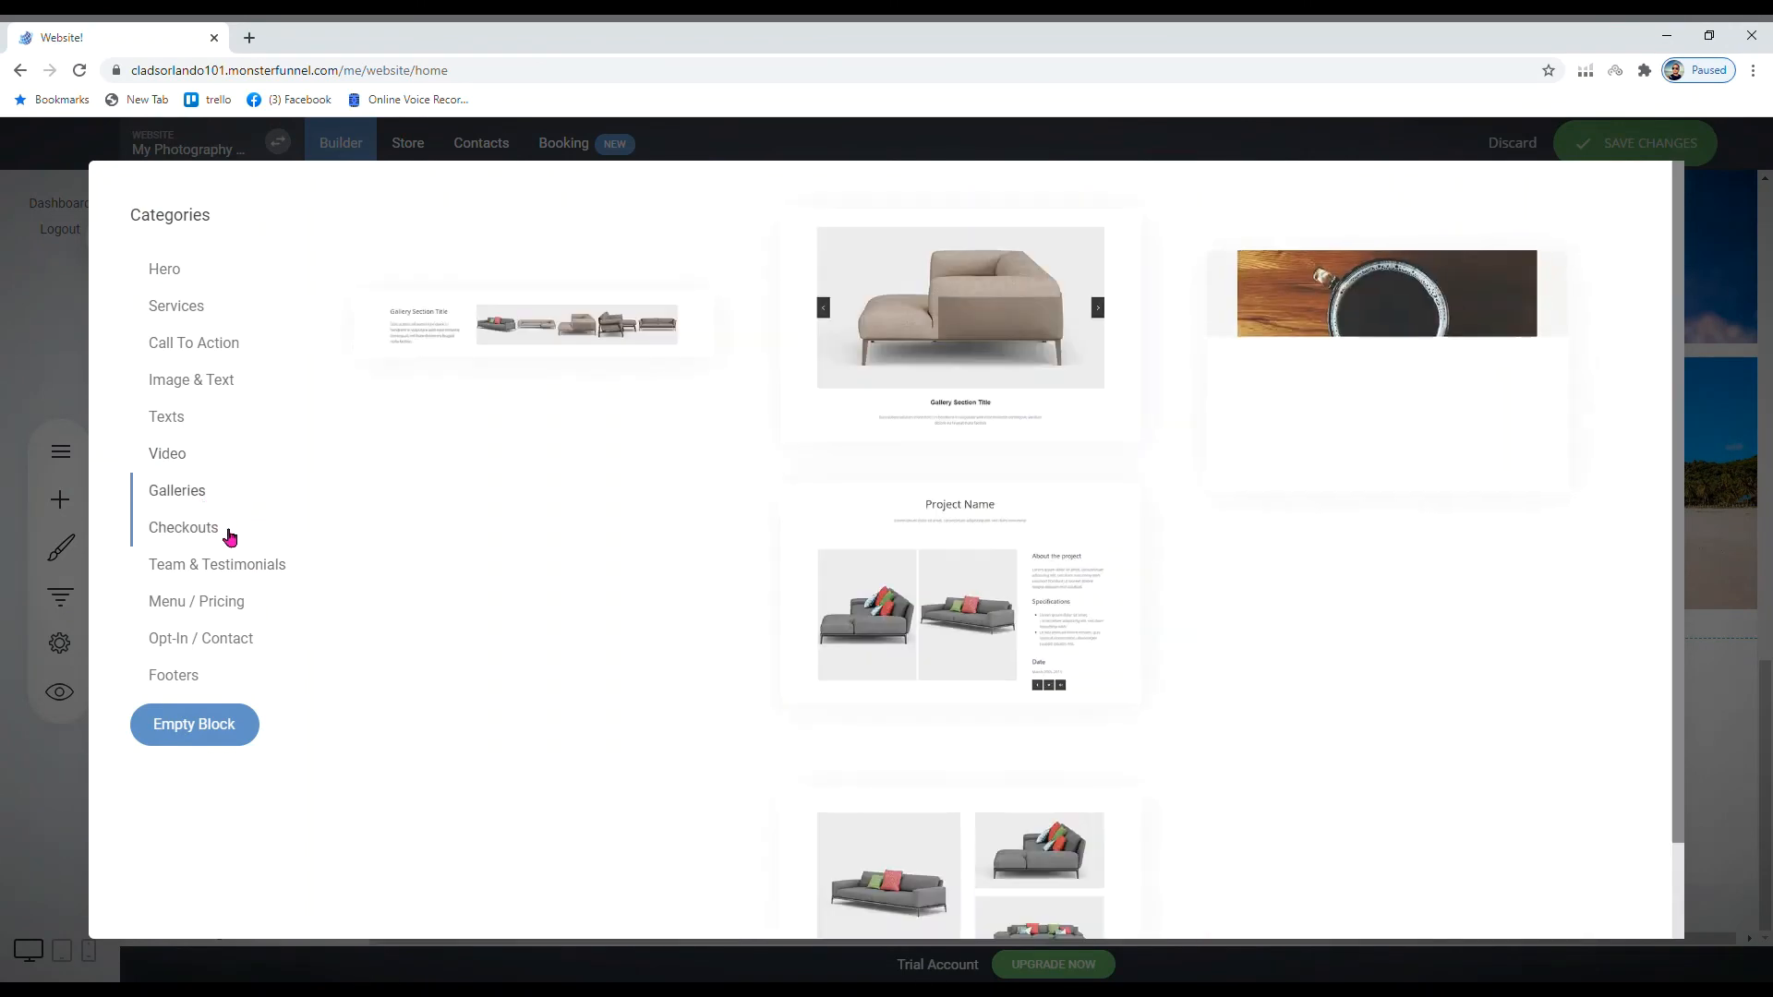
scroll(312, 585, down, 3)
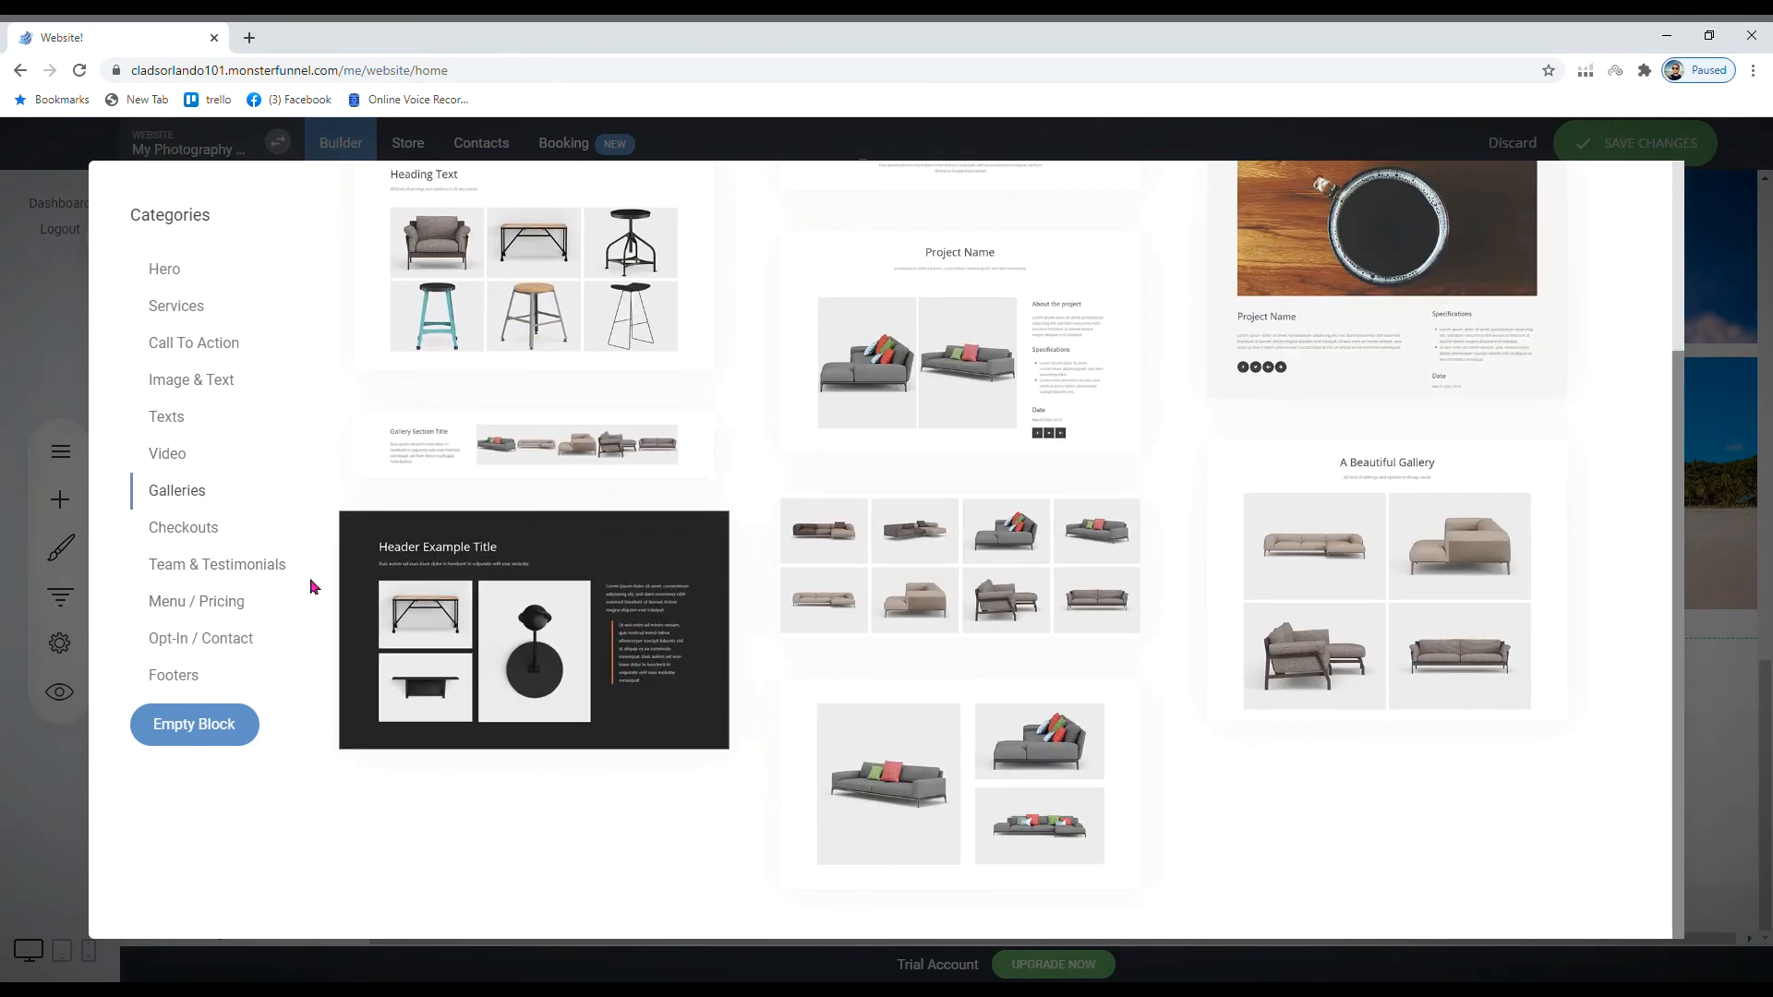
click(207, 567)
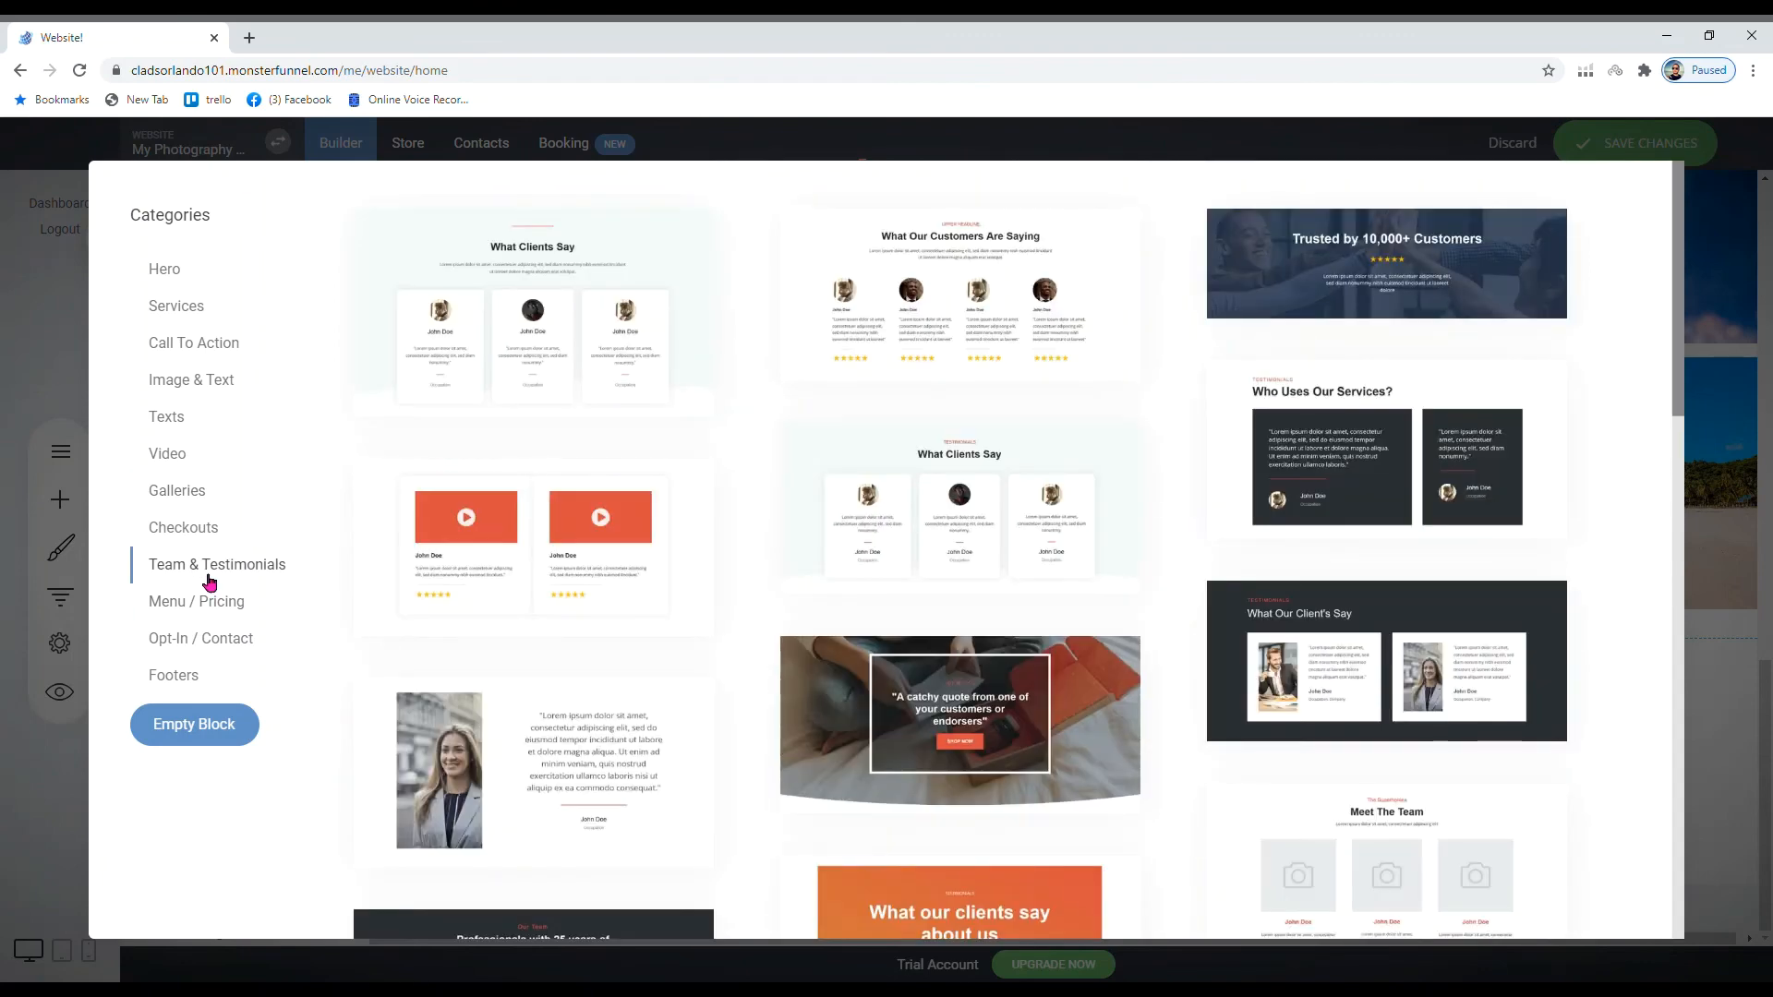
click(214, 642)
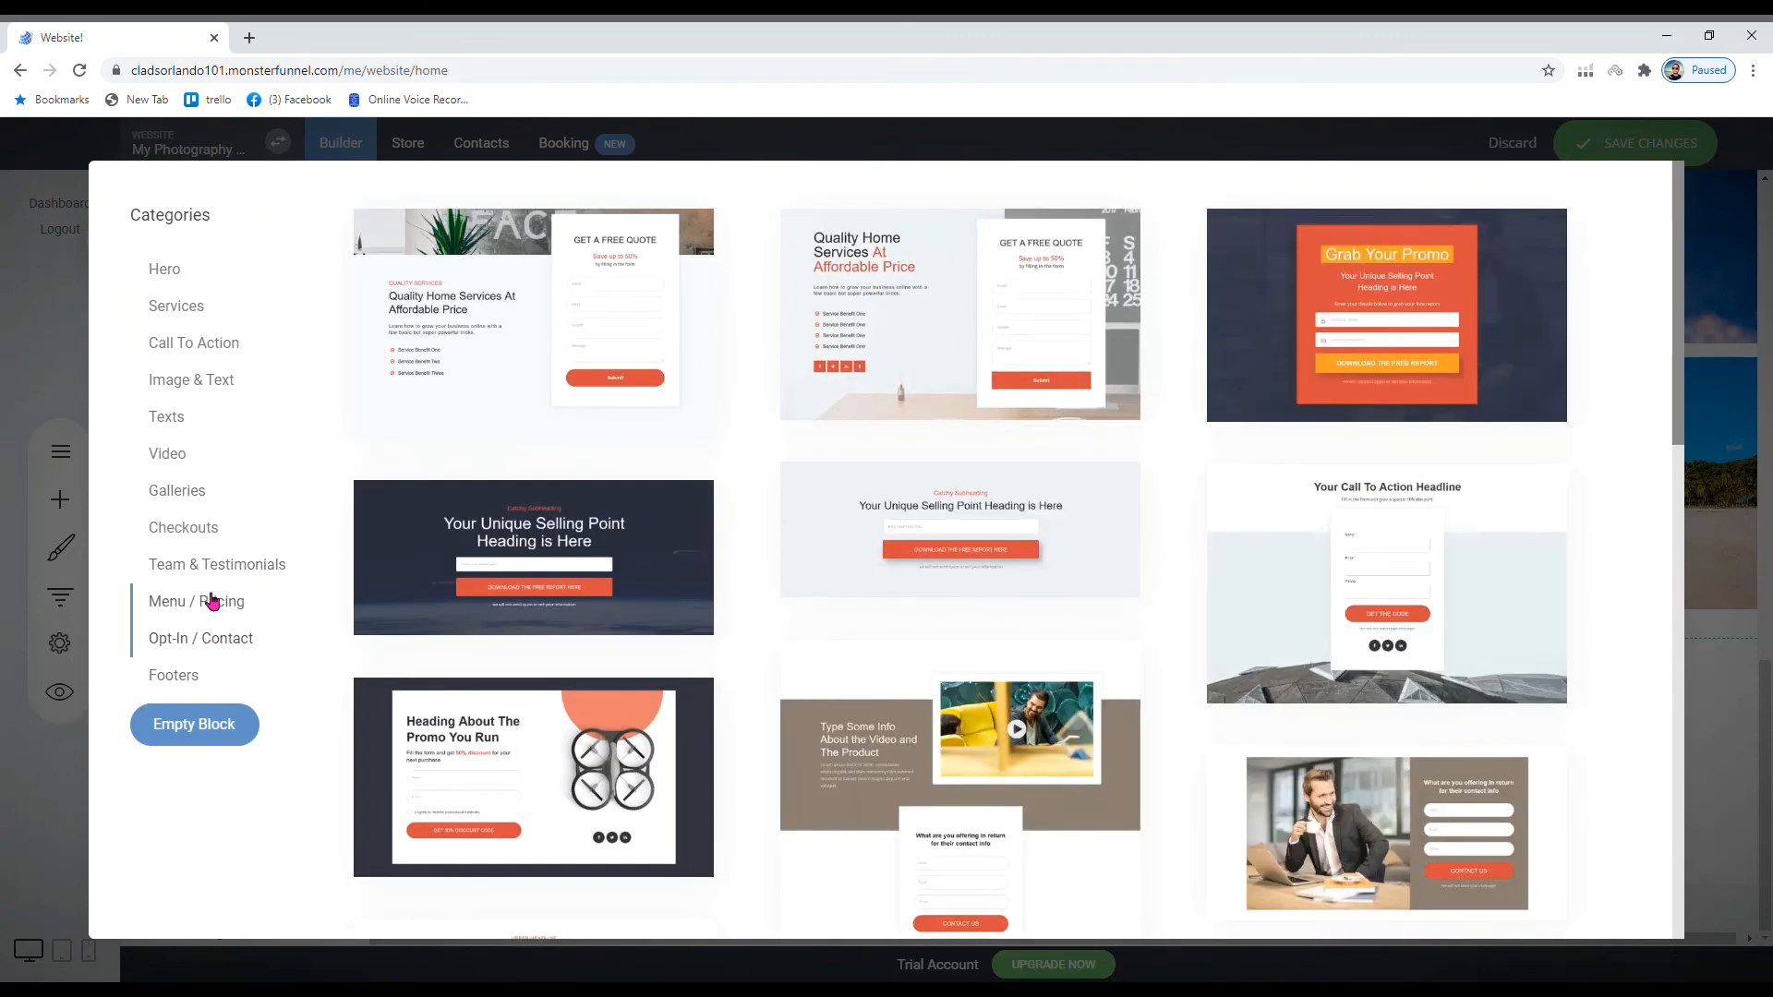
click(184, 675)
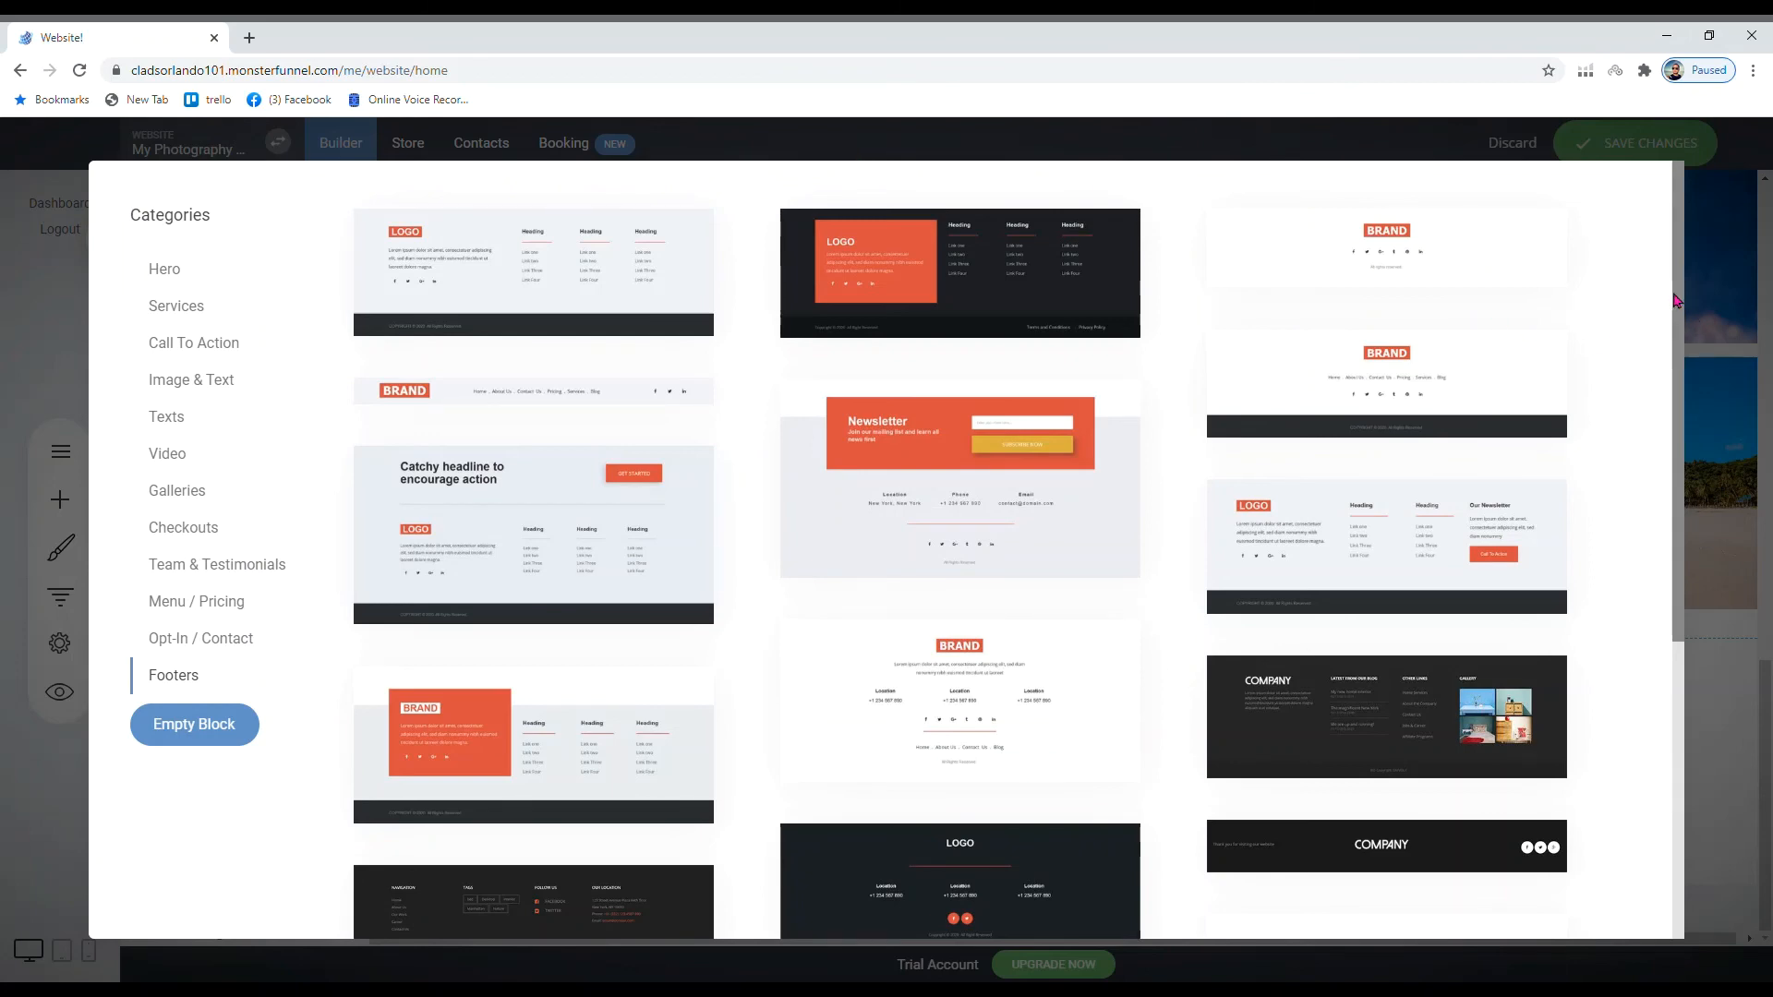
click(1698, 348)
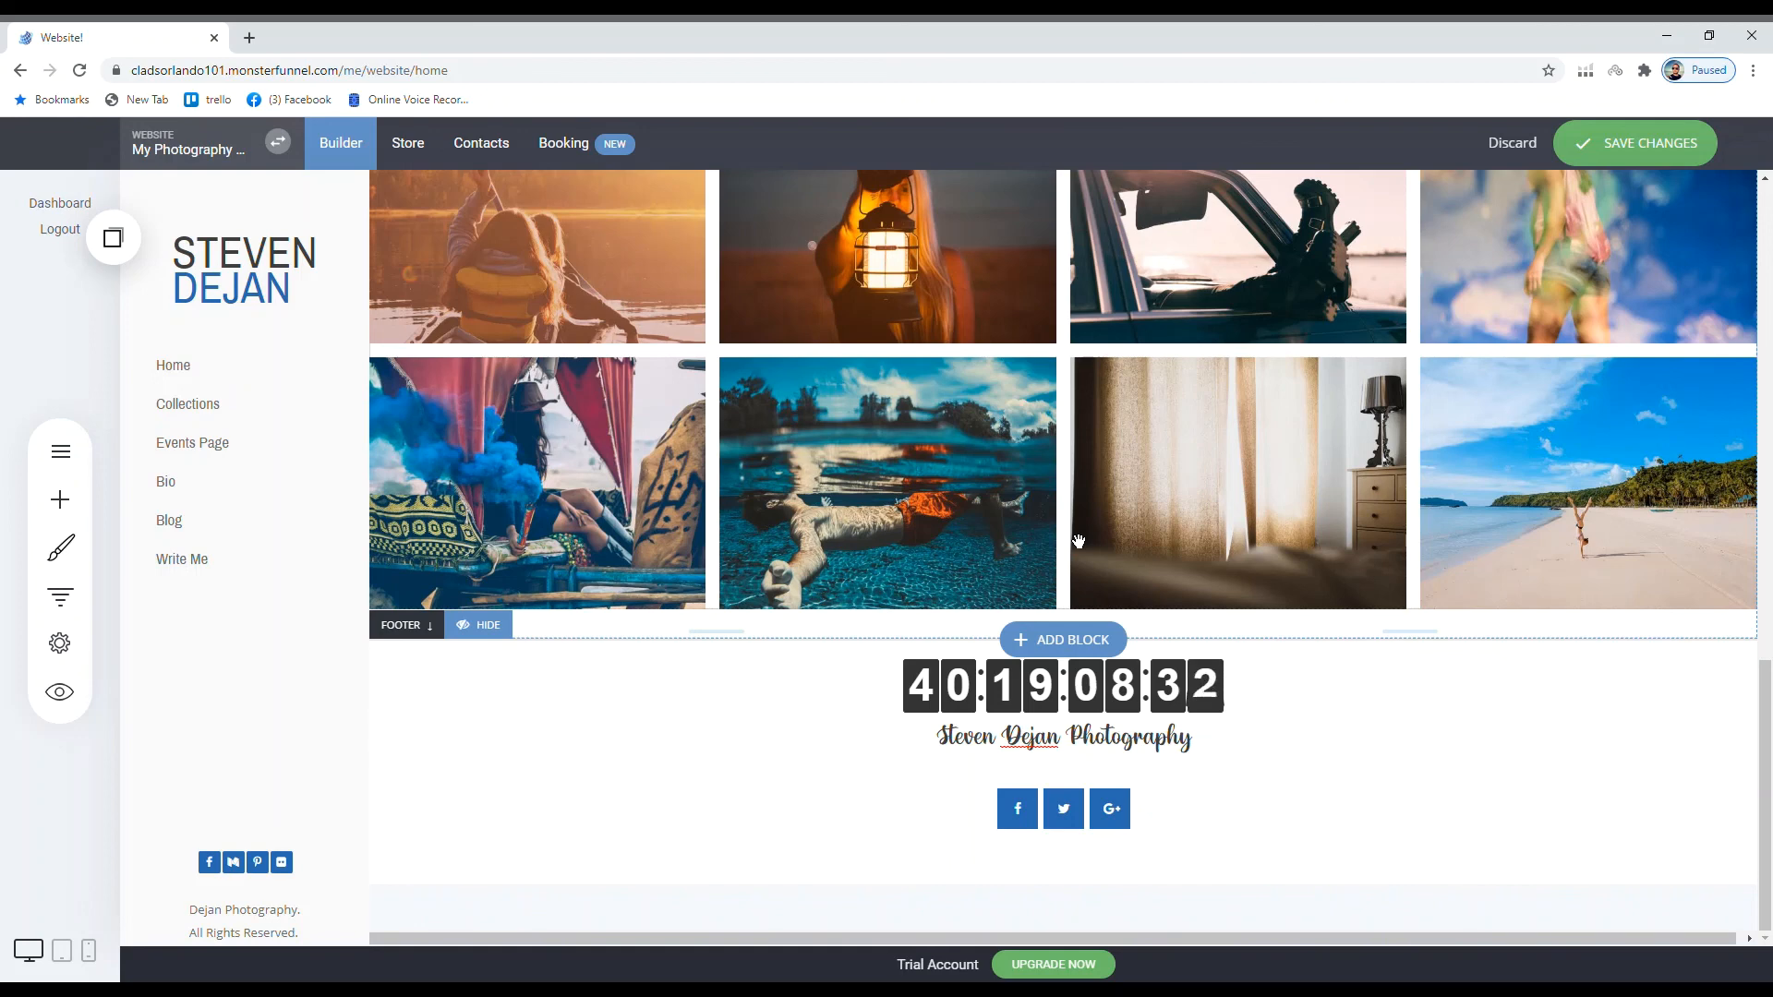
- Save the home page changes
click(1638, 139)
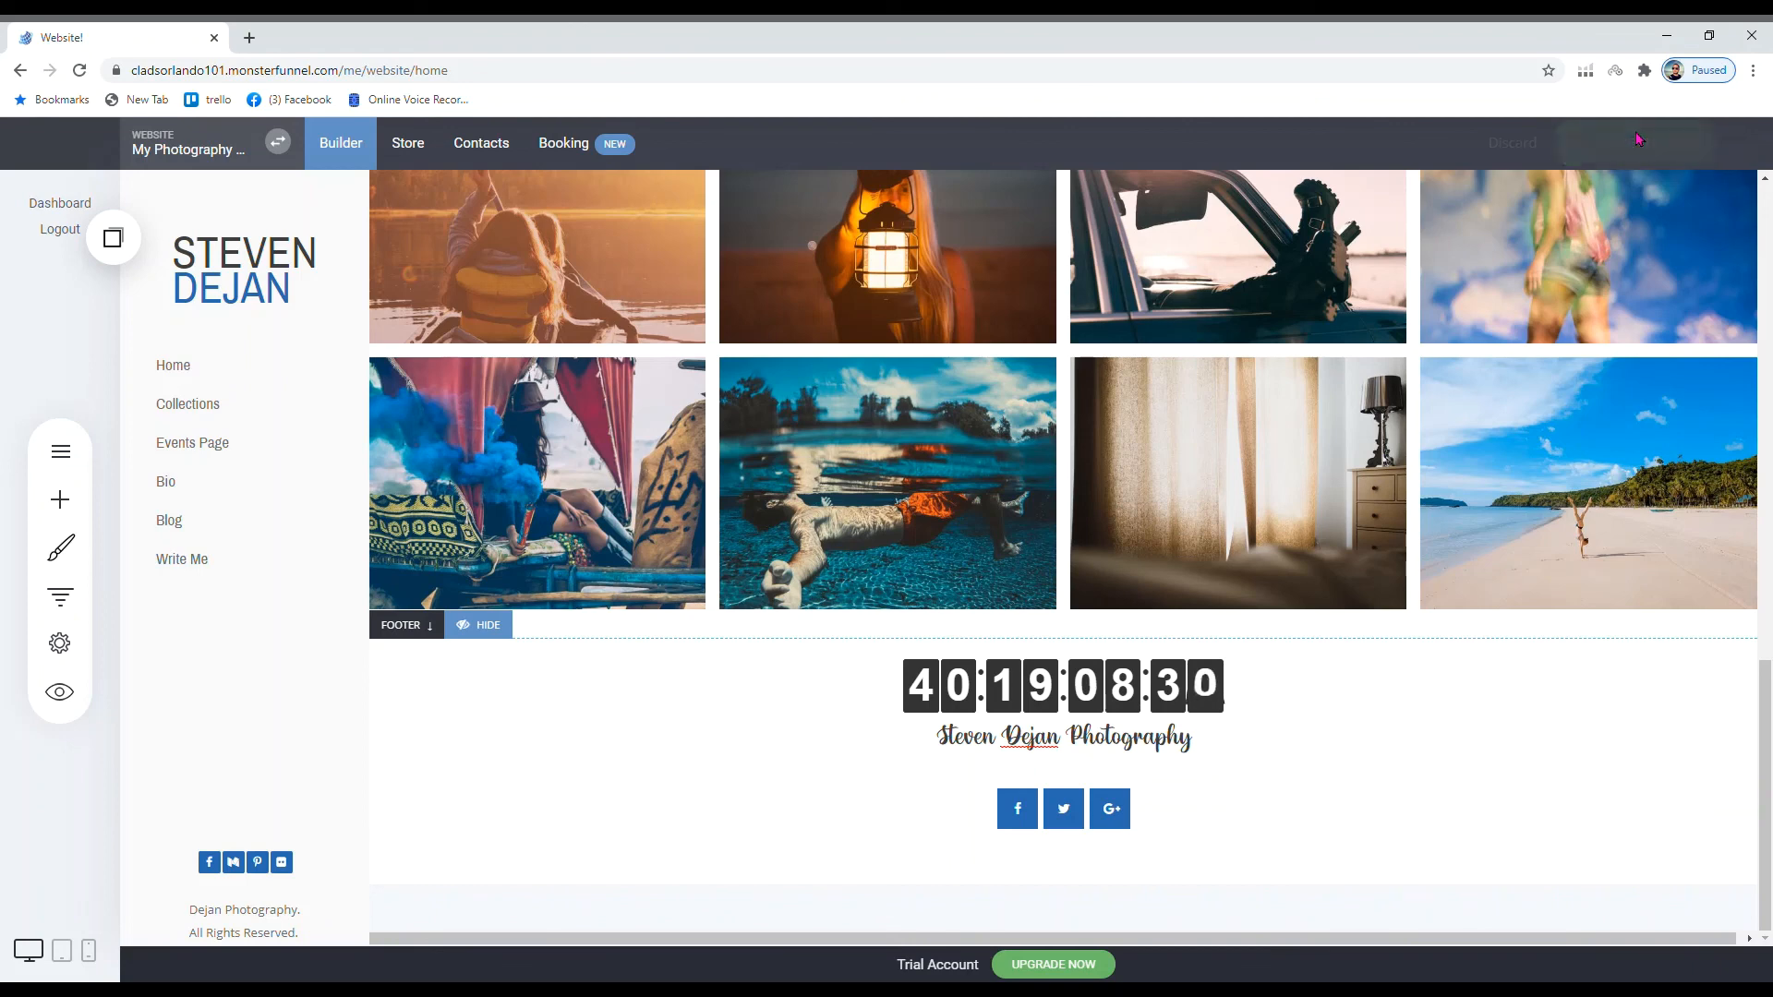